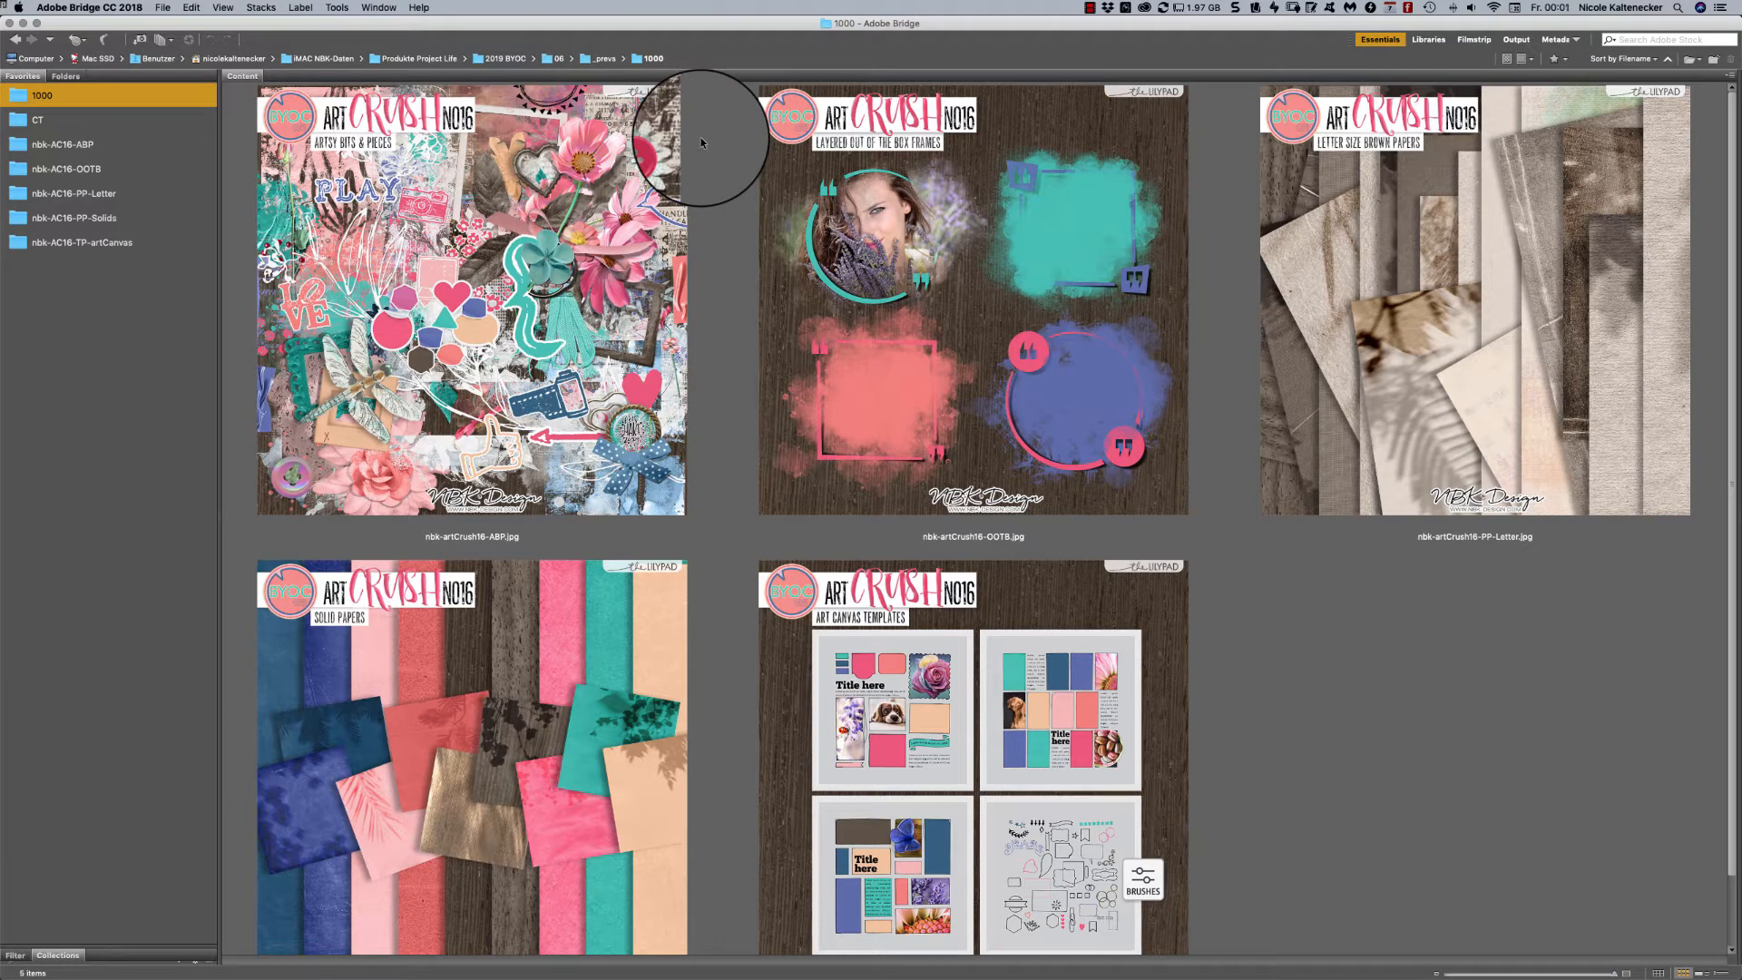
- Review the five Art Crush No16 preview images in the 1000 folder one after another at full screen, starting with nbk-artCrush16-ABP.jpg
left_click(581, 345)
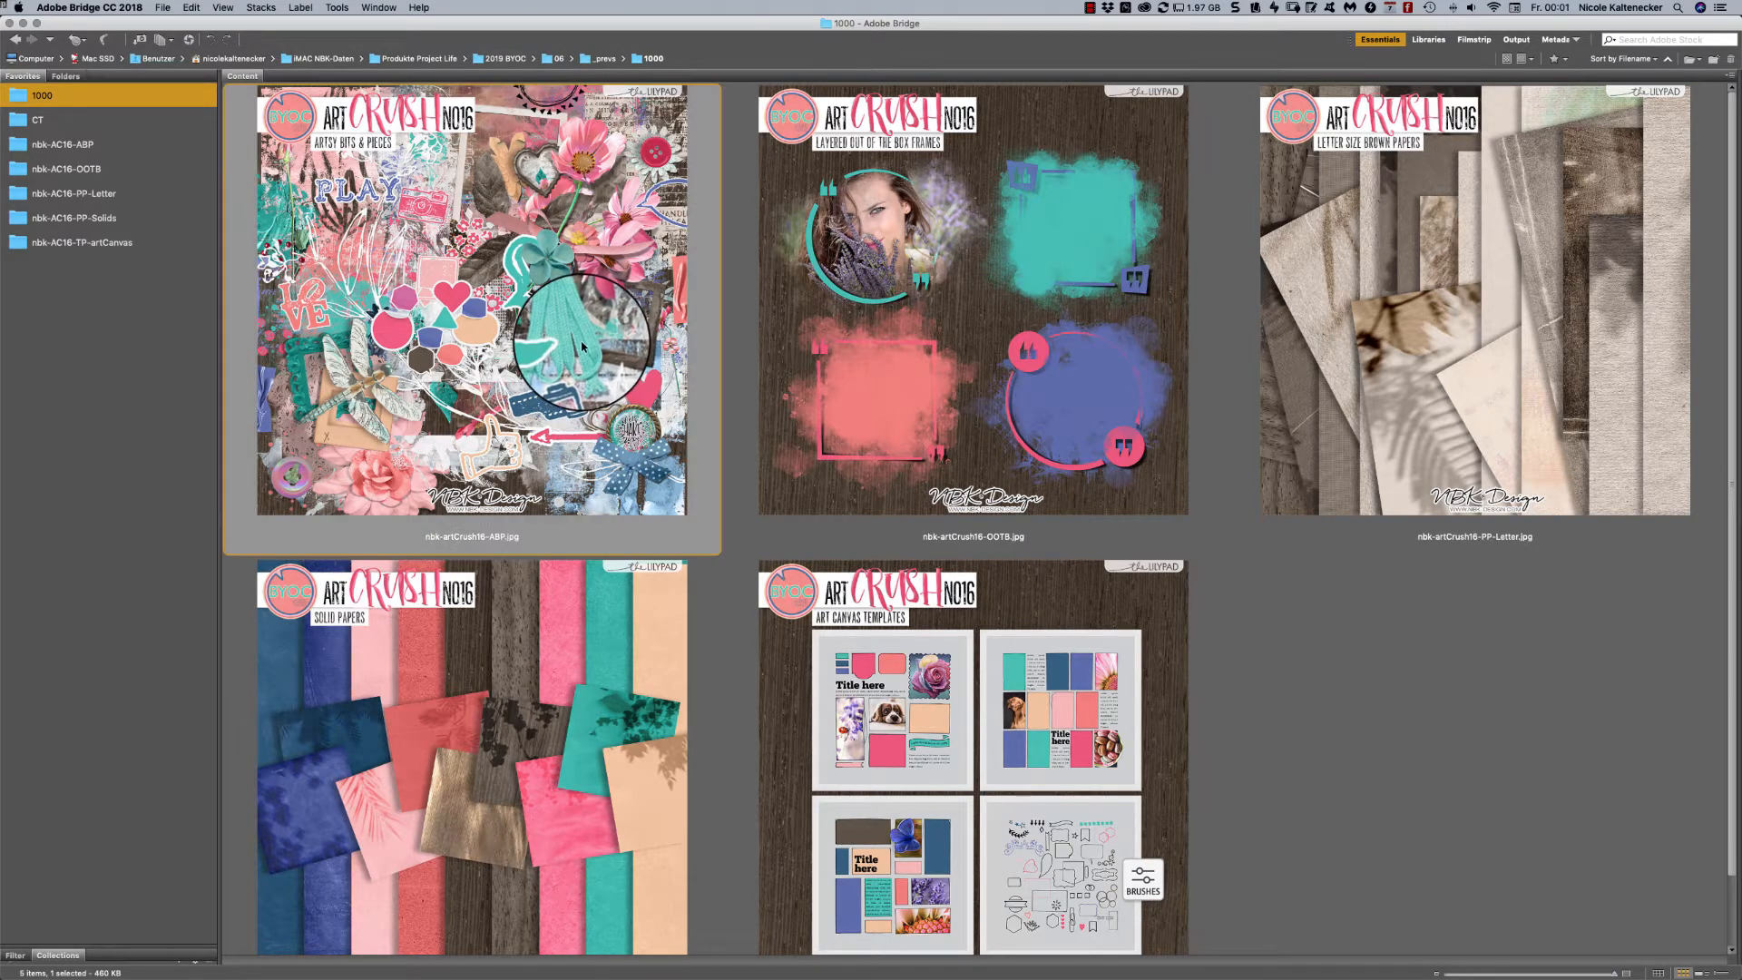
key("space")
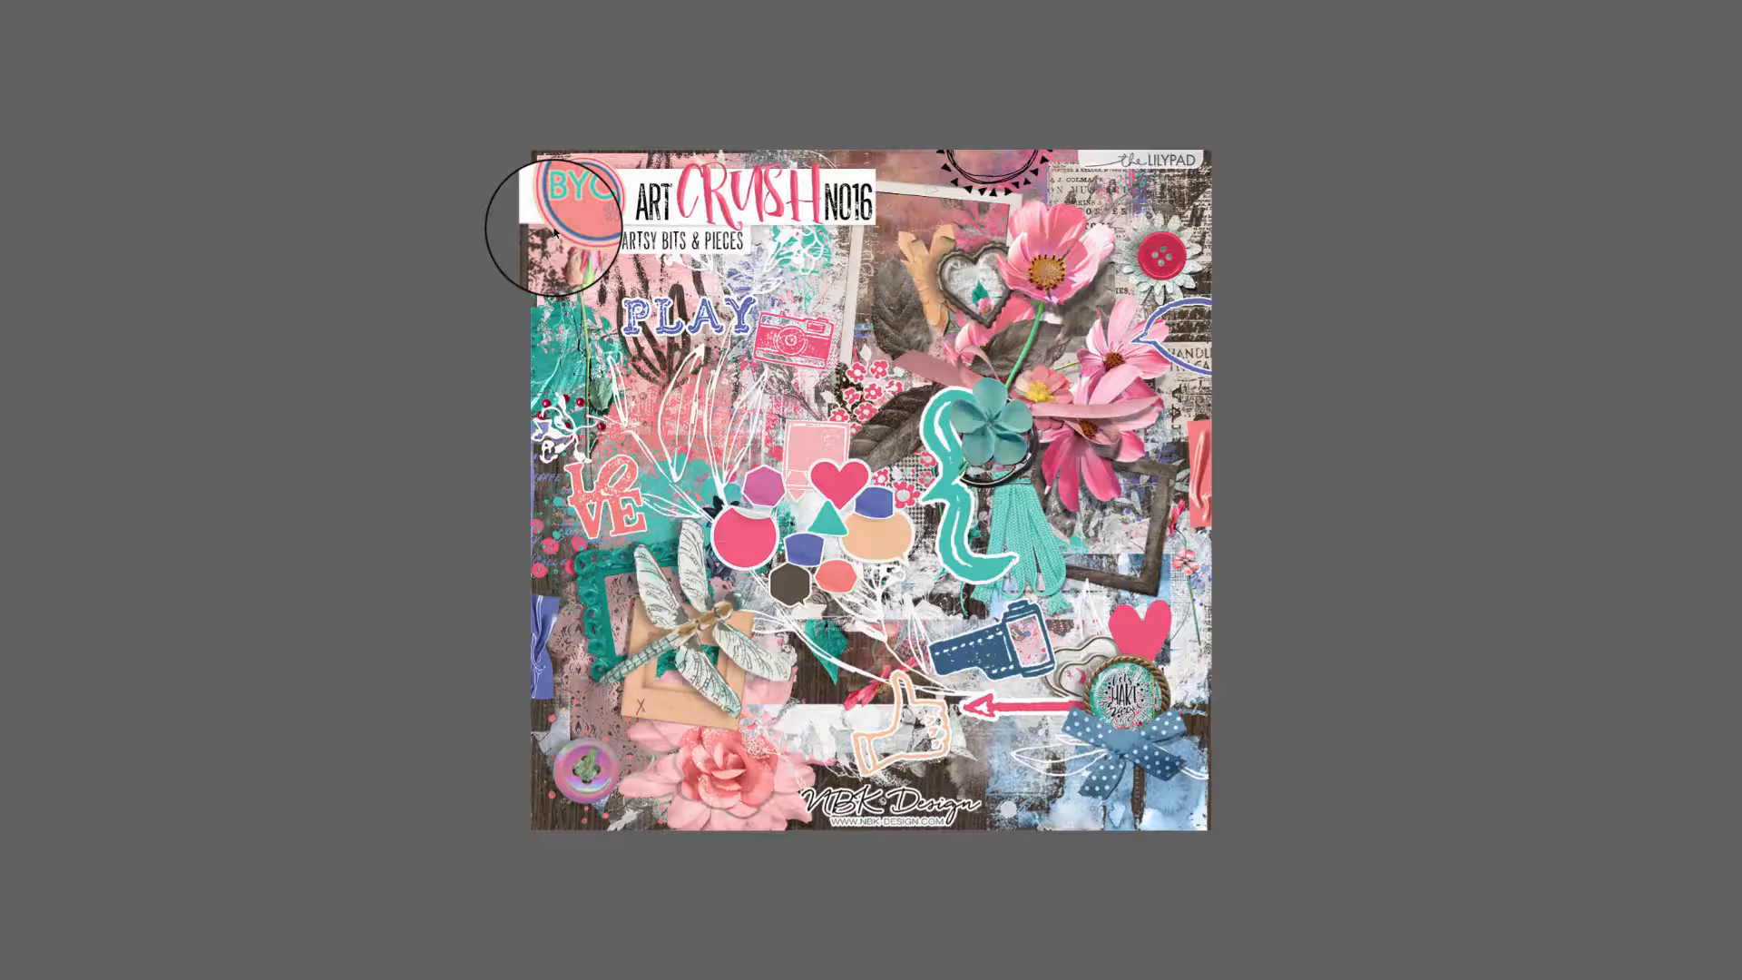
key("Right")
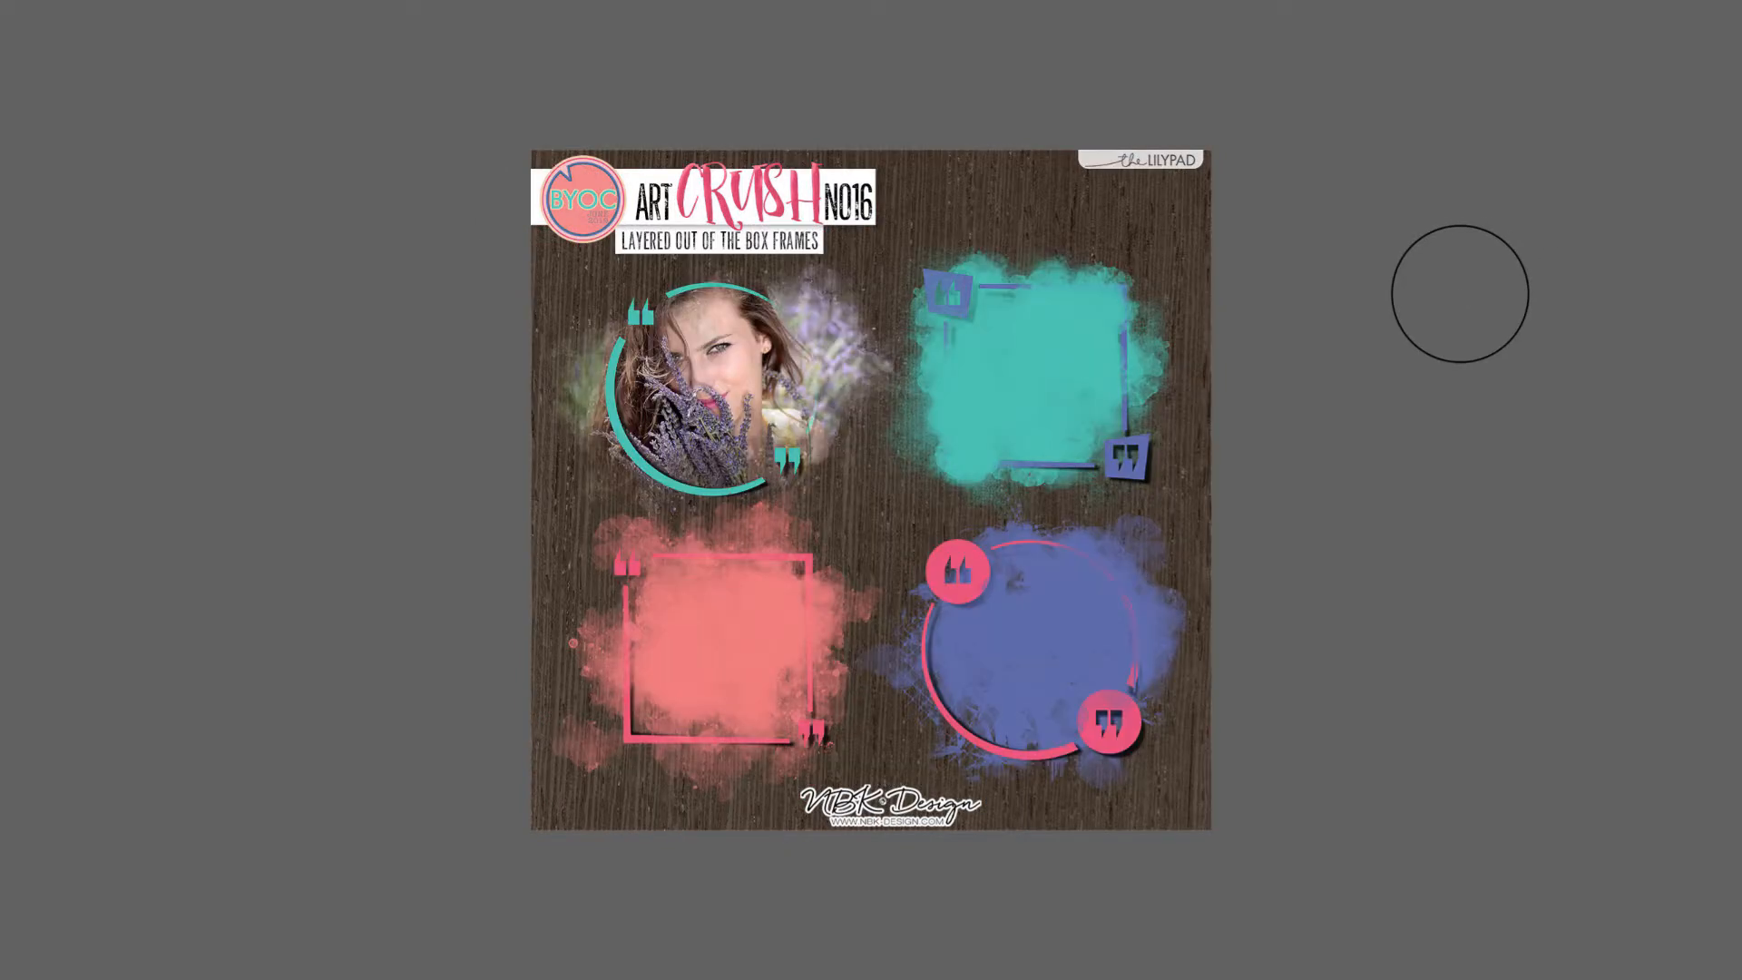
key("Right")
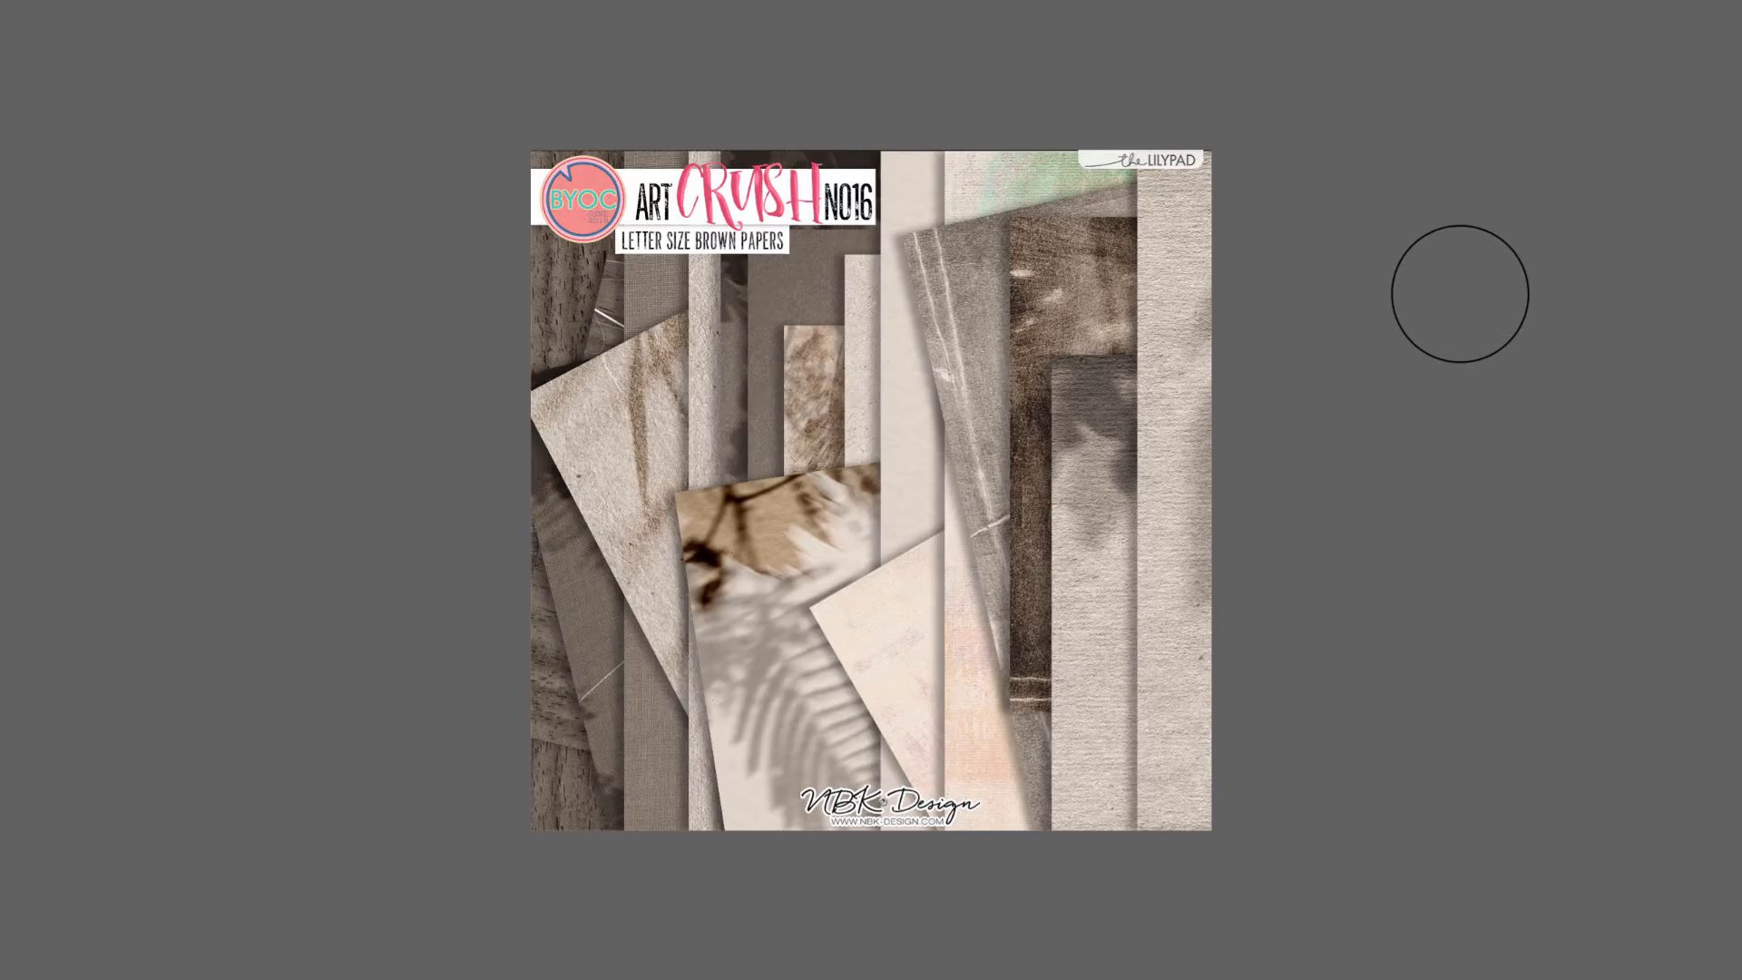
key("Right")
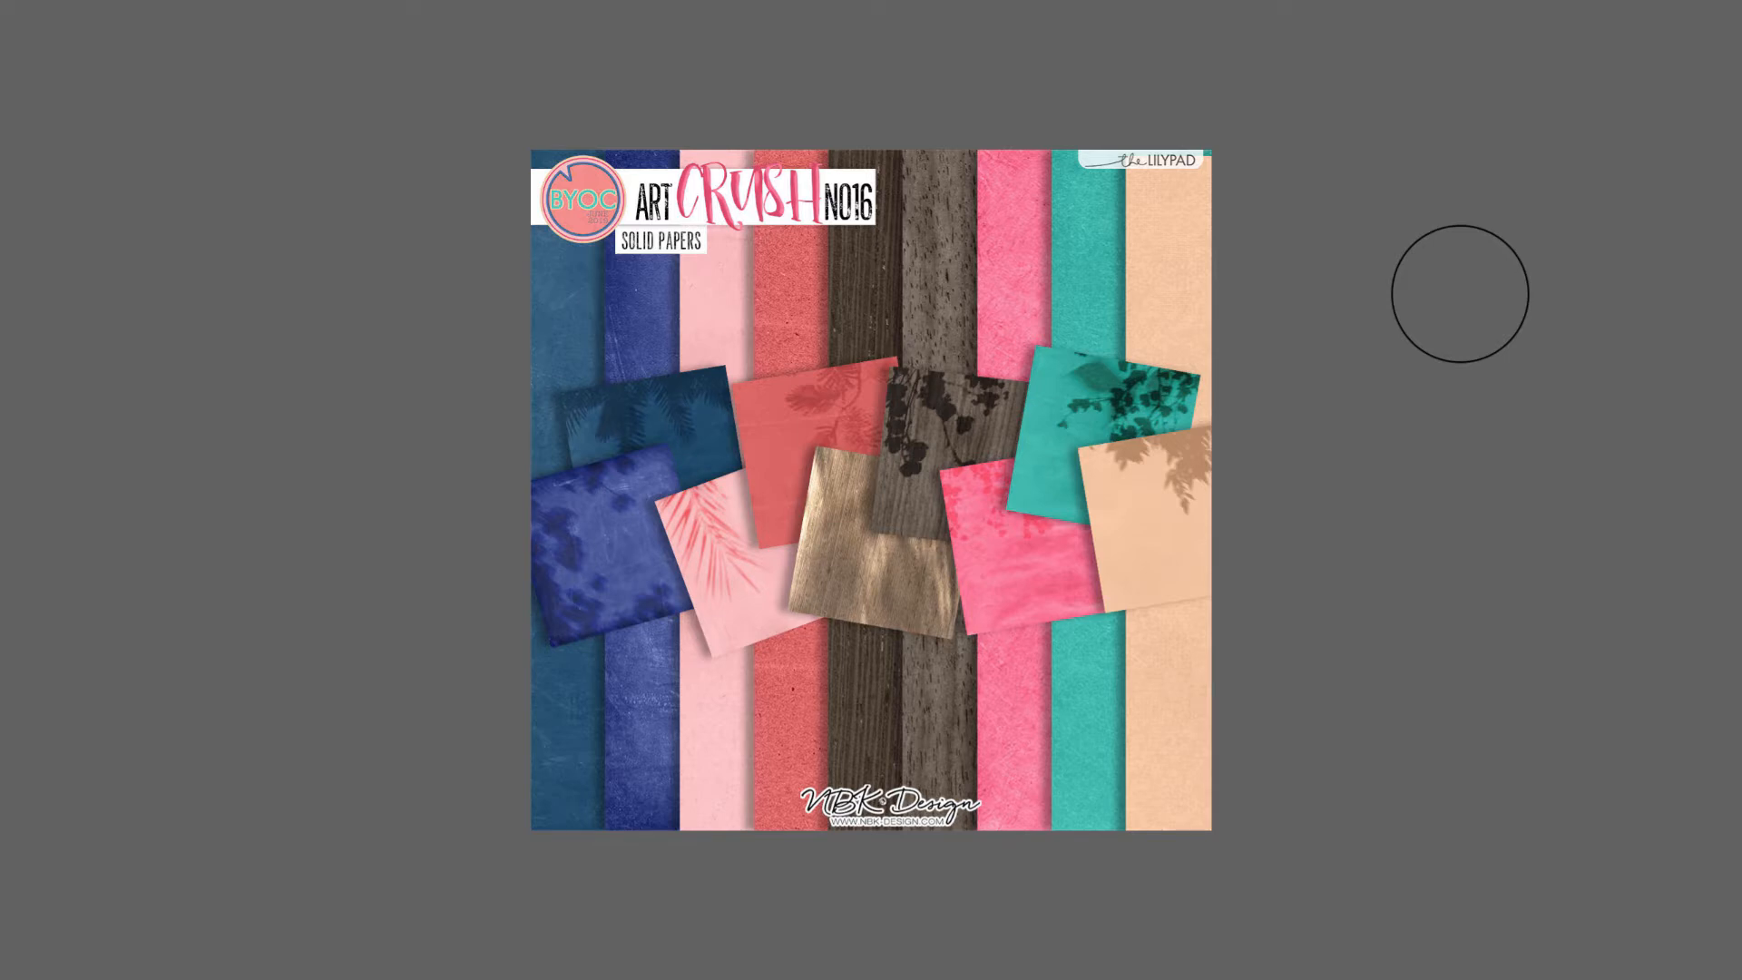
key("Right")
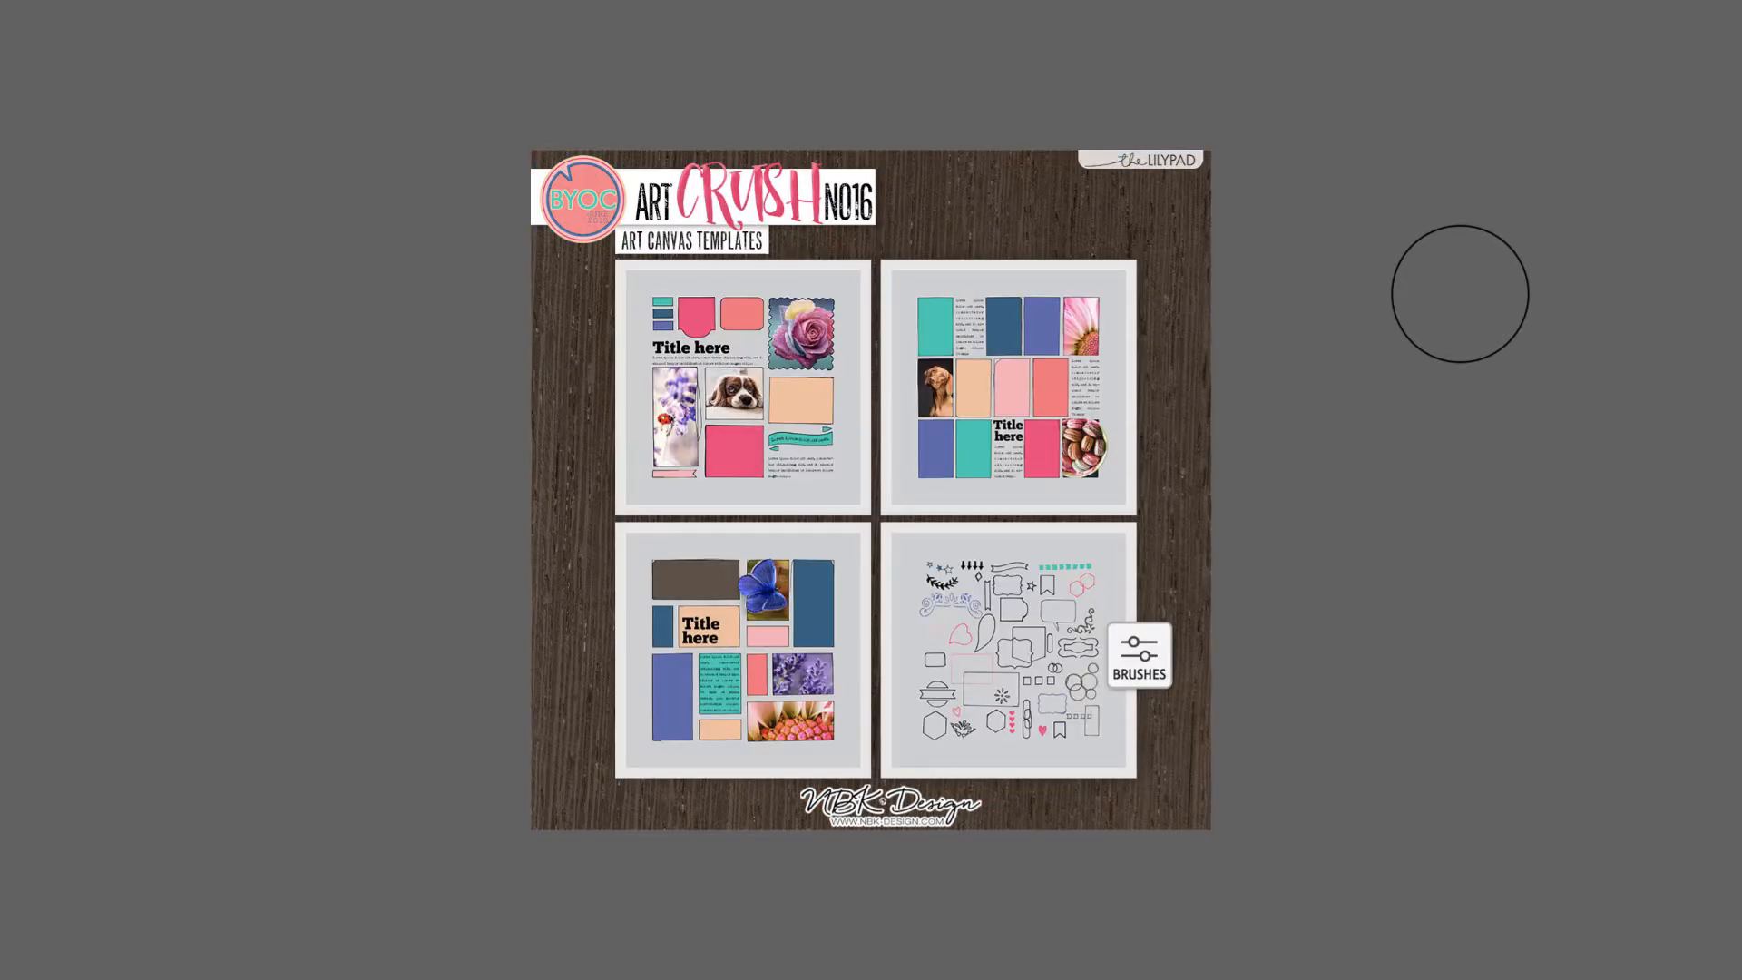
key("Right")
key("Escape")
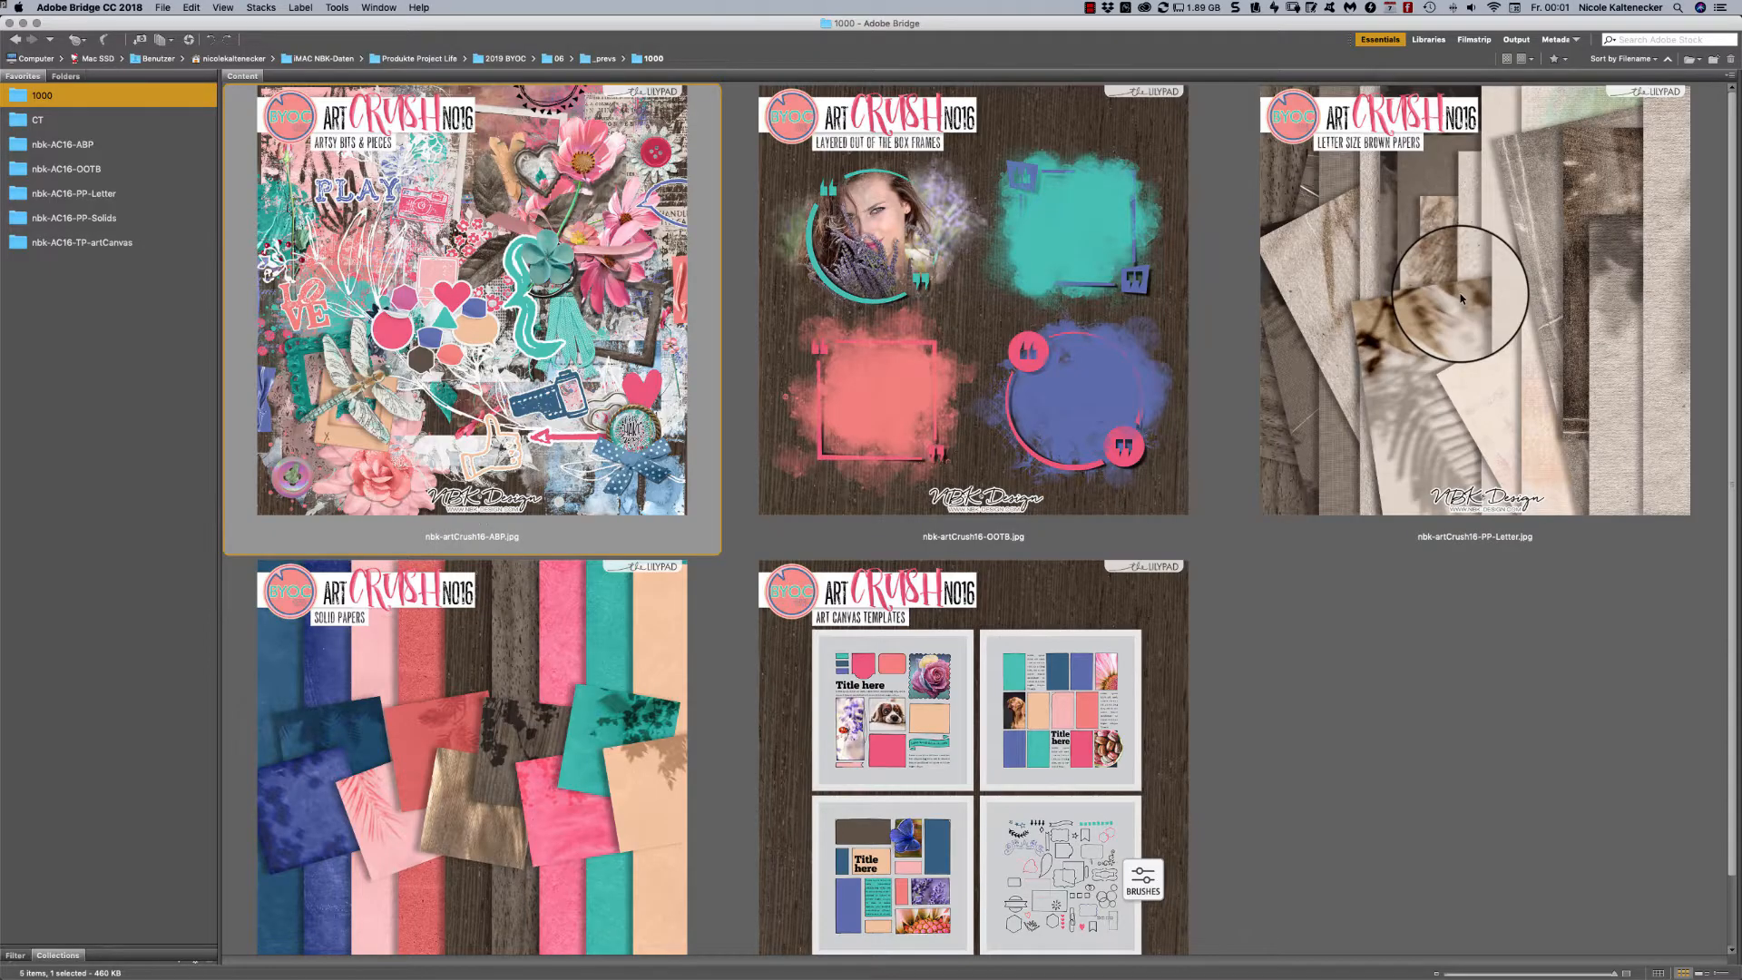
- Open the CT folder and review its sample layouts one after another at full screen, returning to the thumbnails at the end
left_click(73, 118)
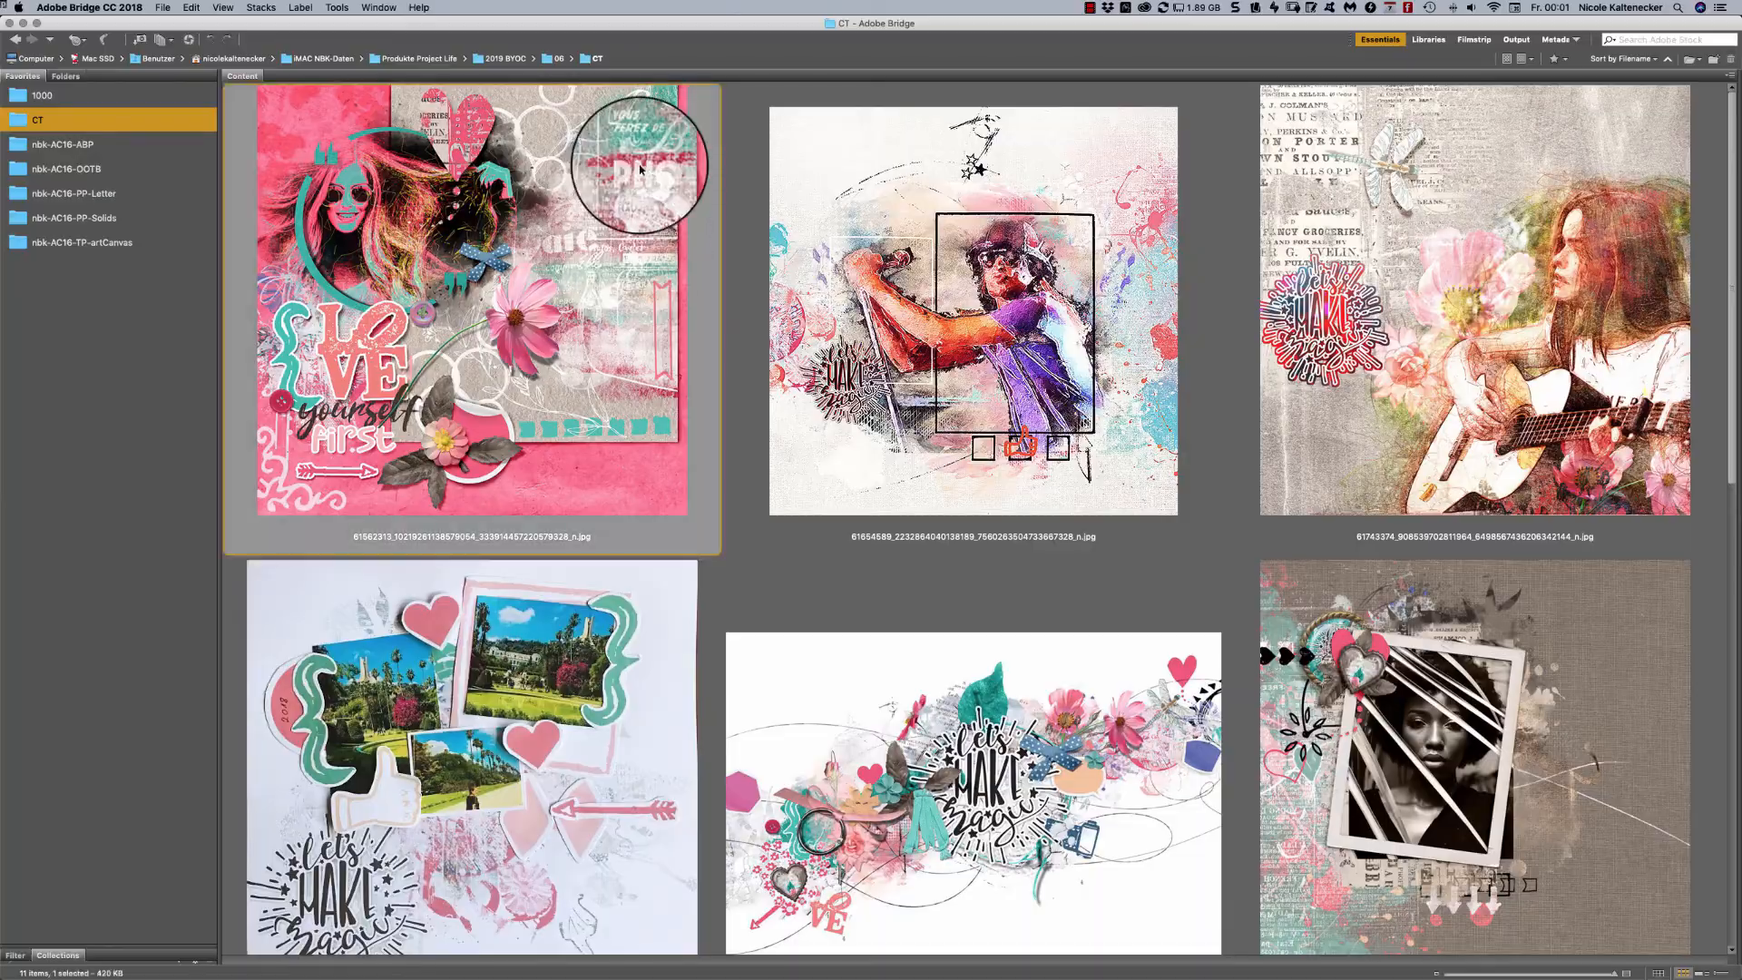
key("space")
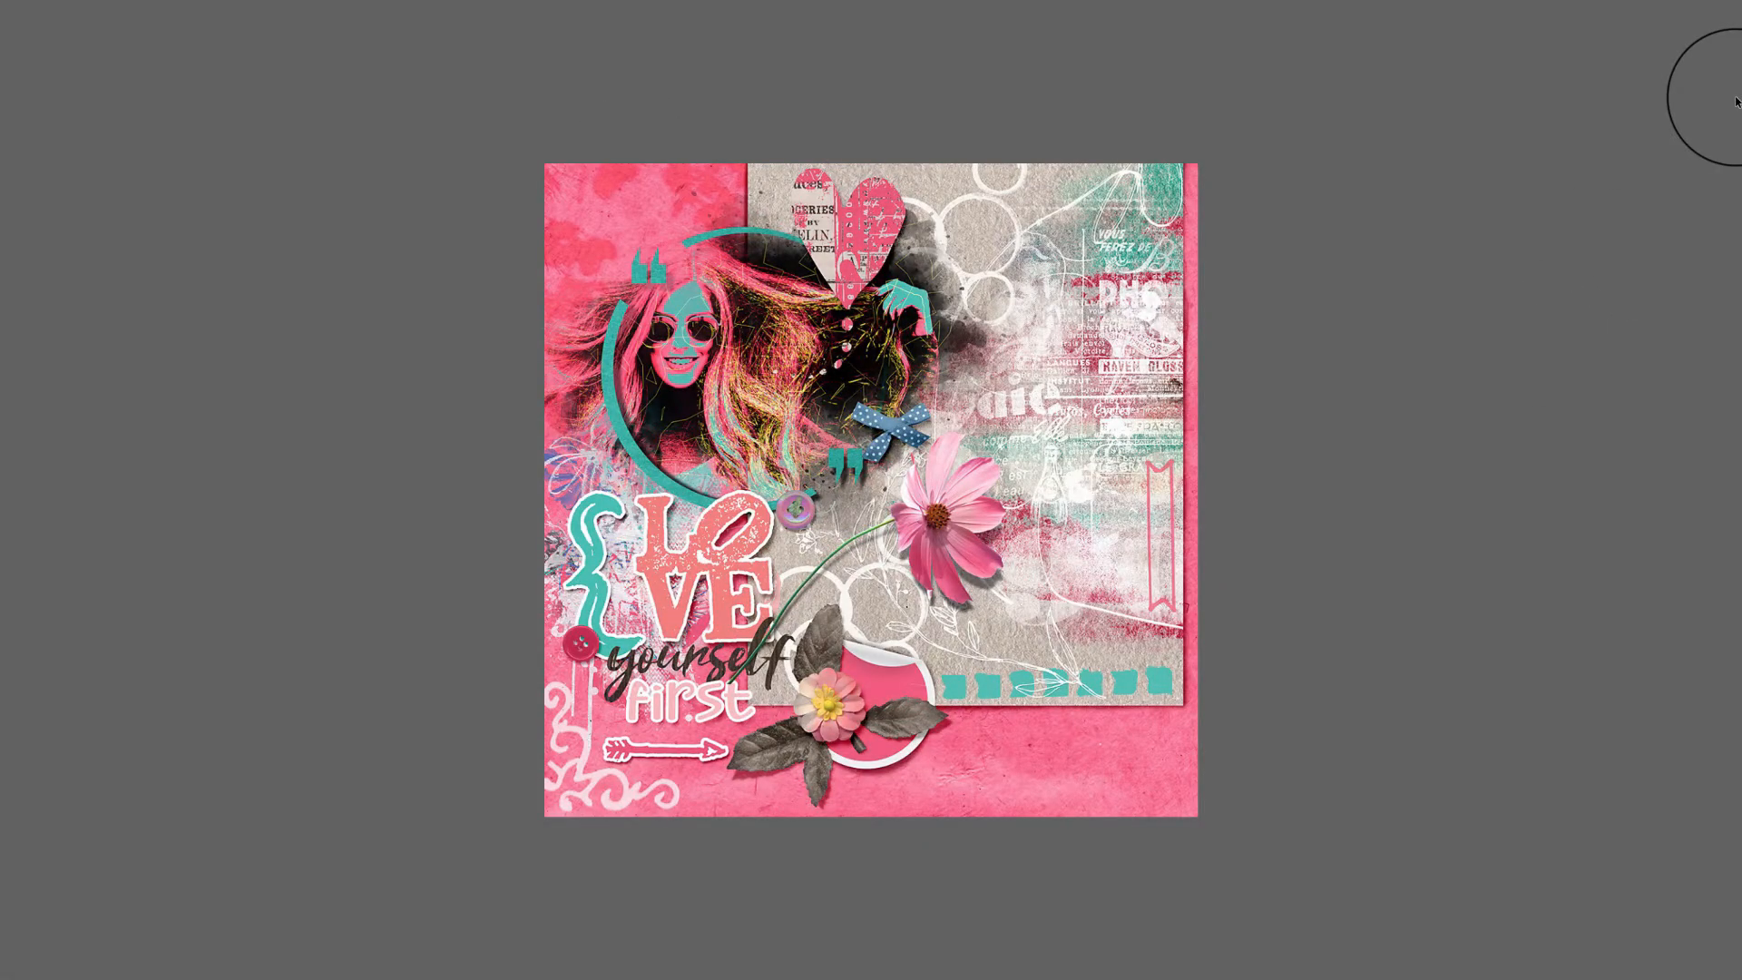
key("Right")
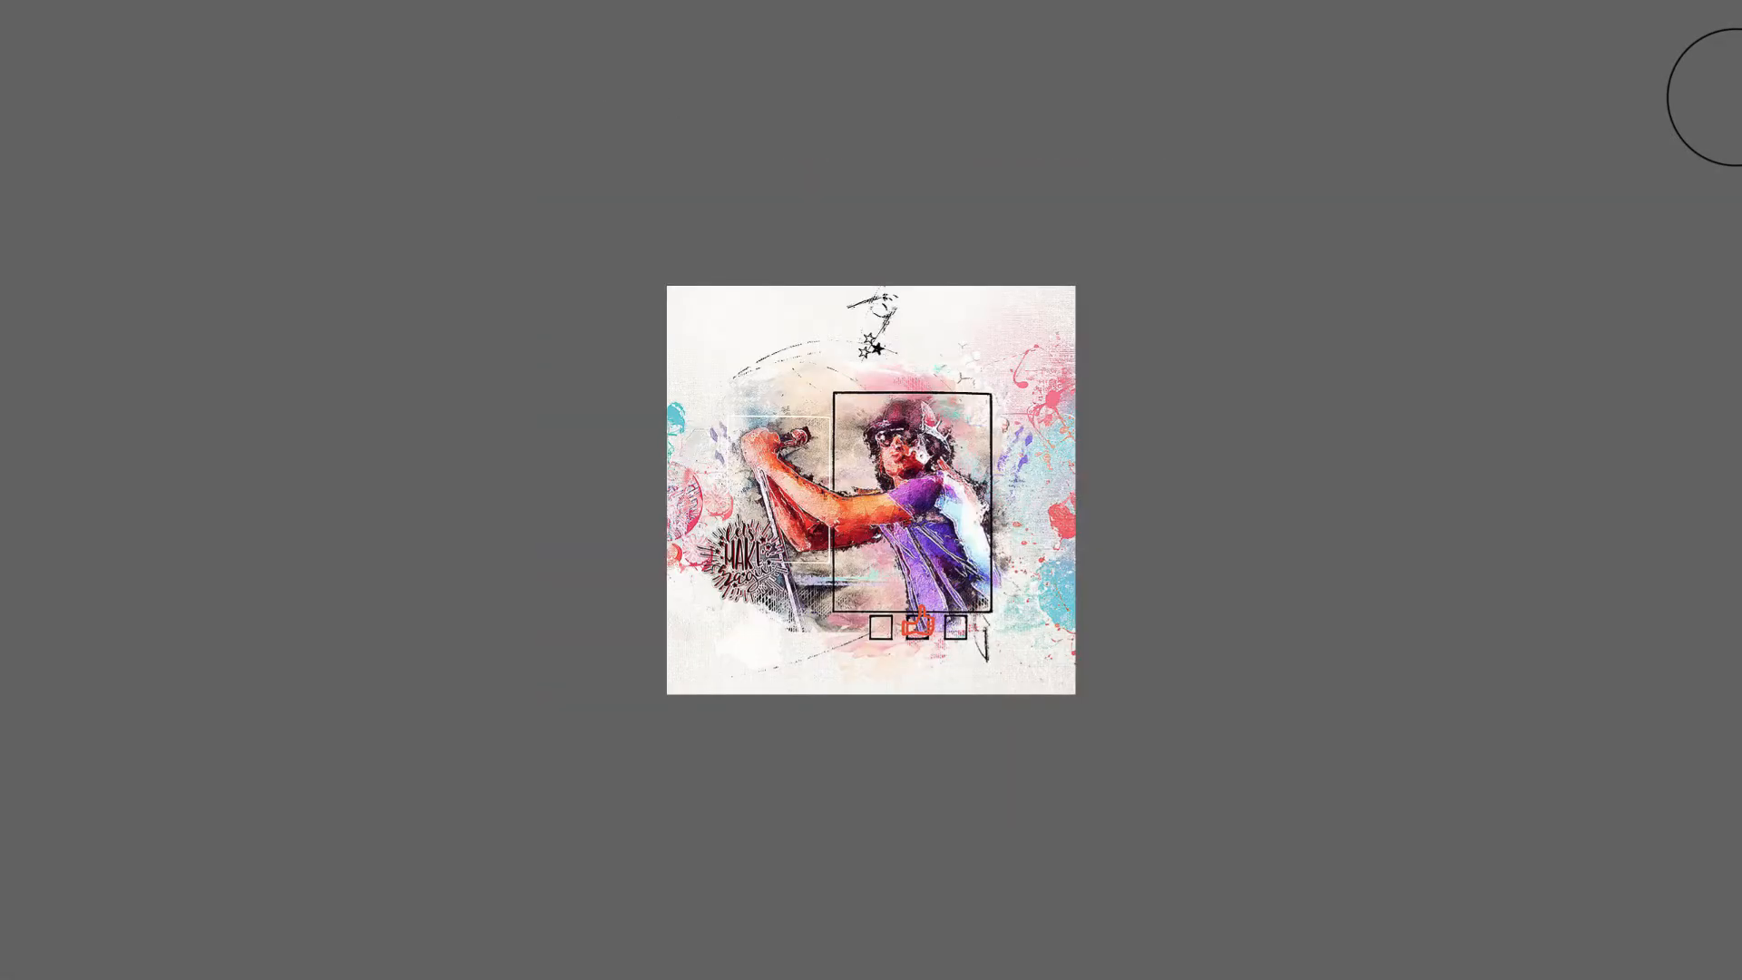
key("Right")
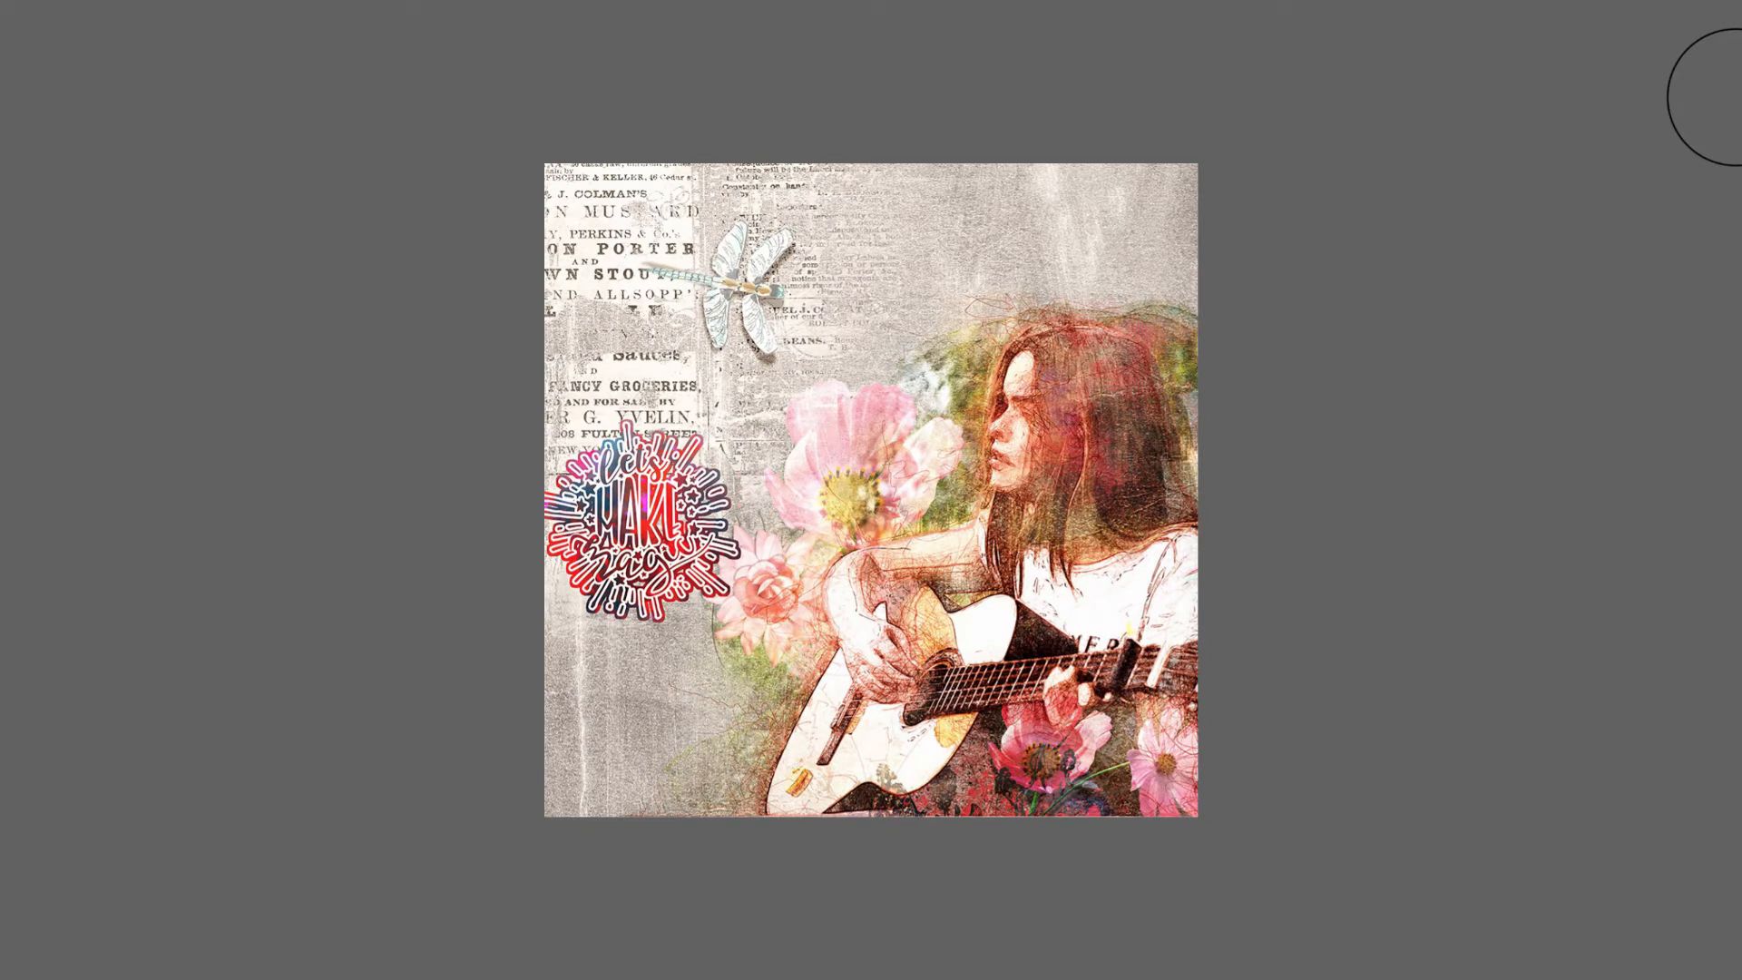
key("Right")
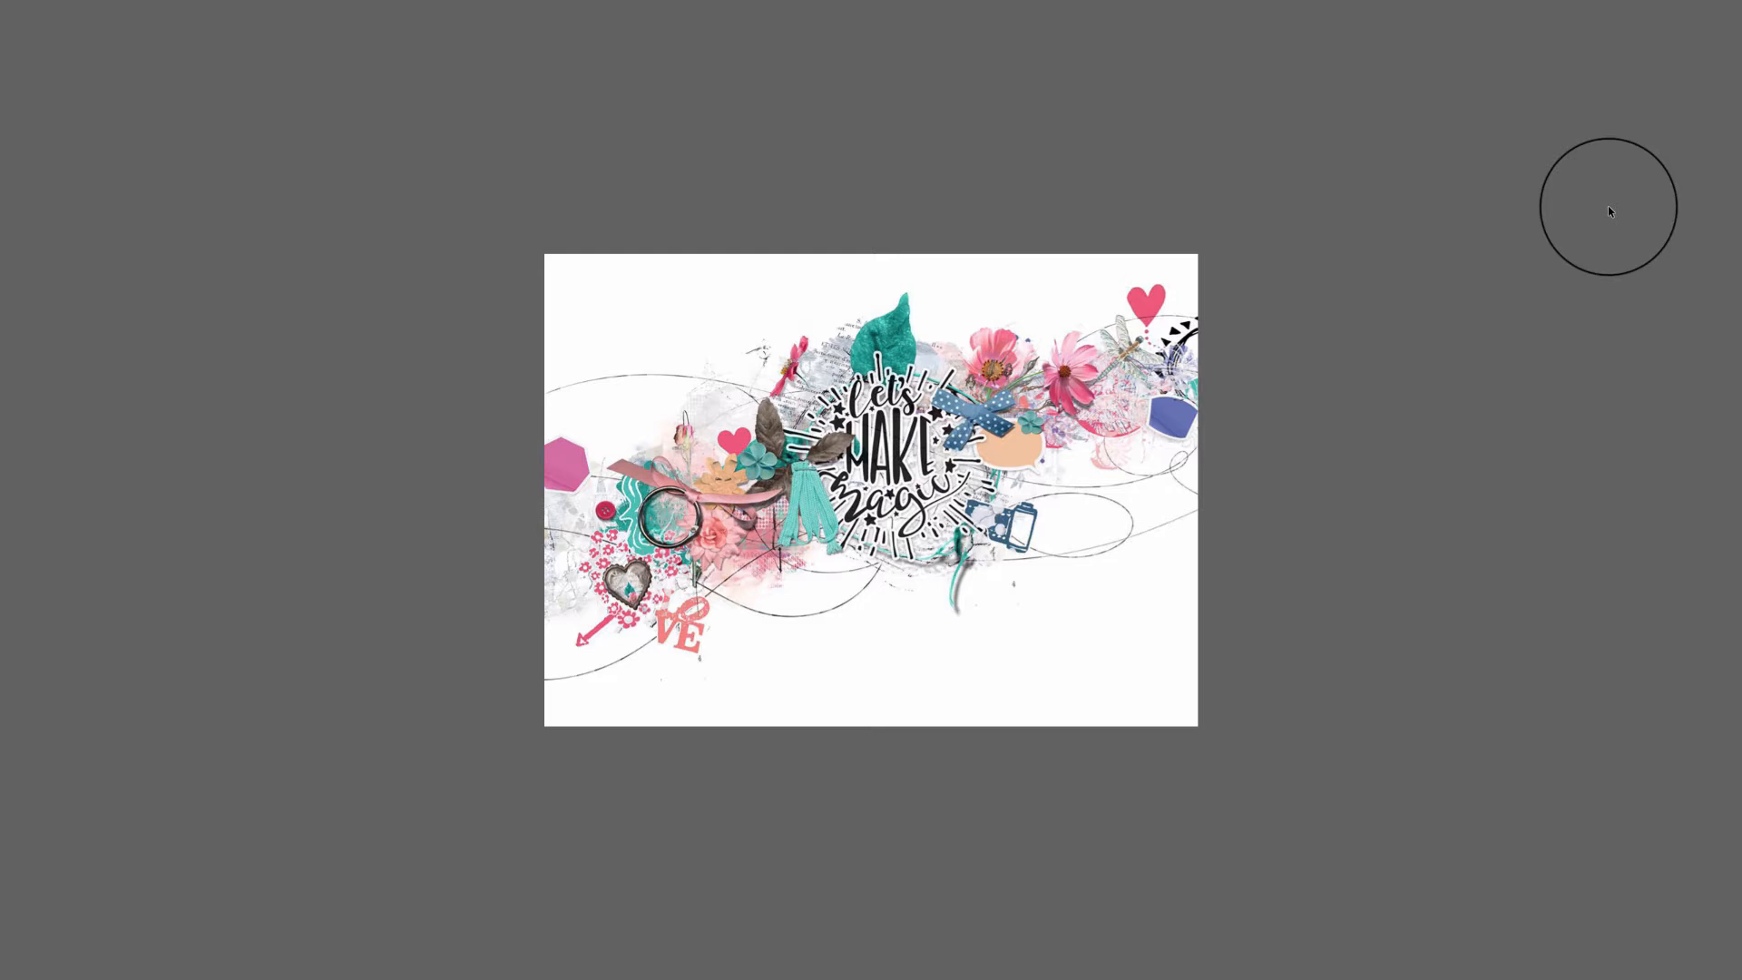
key("Right")
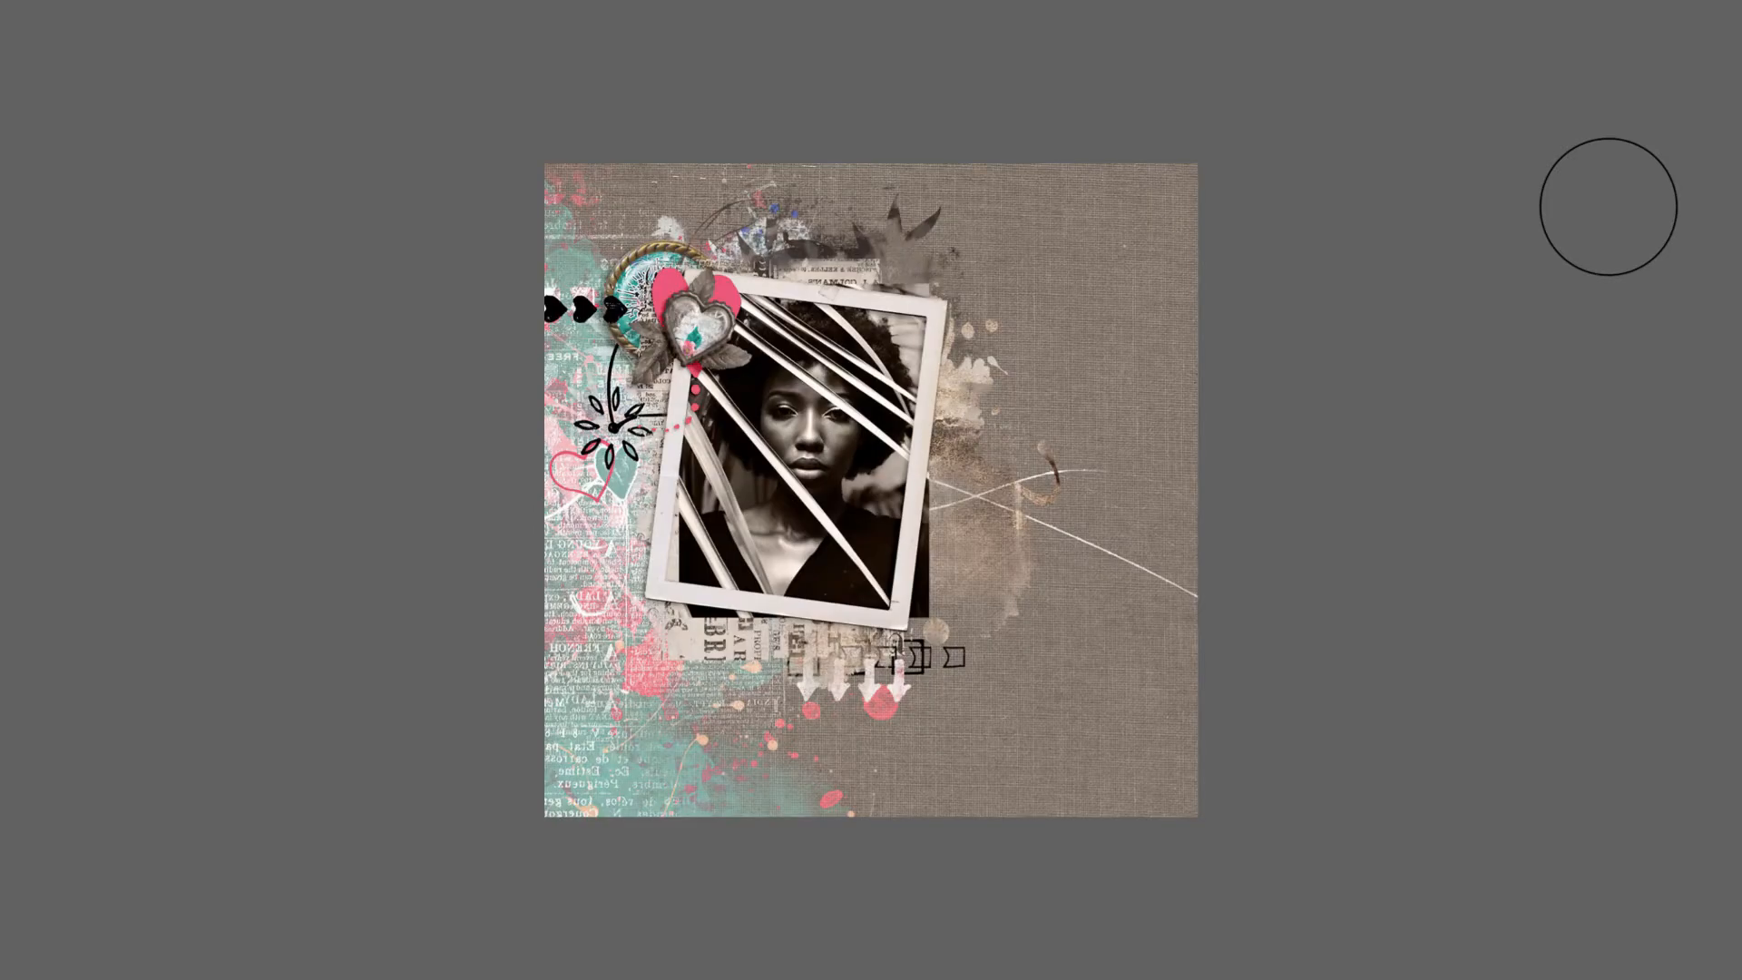
key("Right")
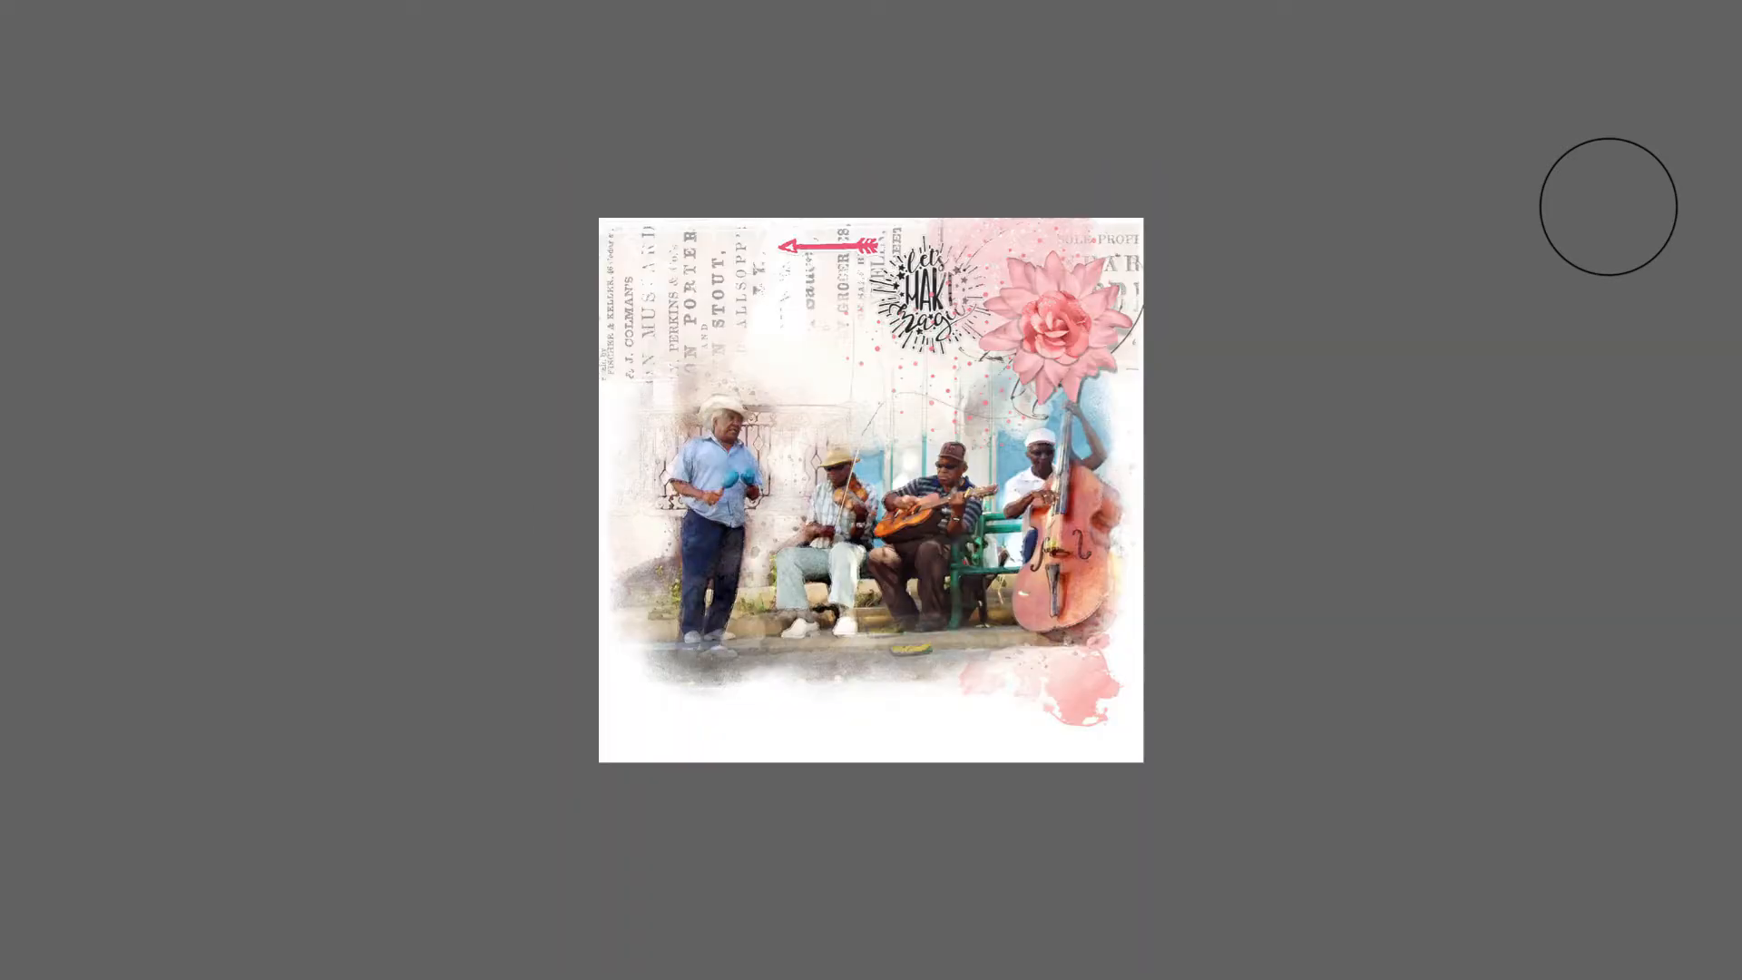
key("Right")
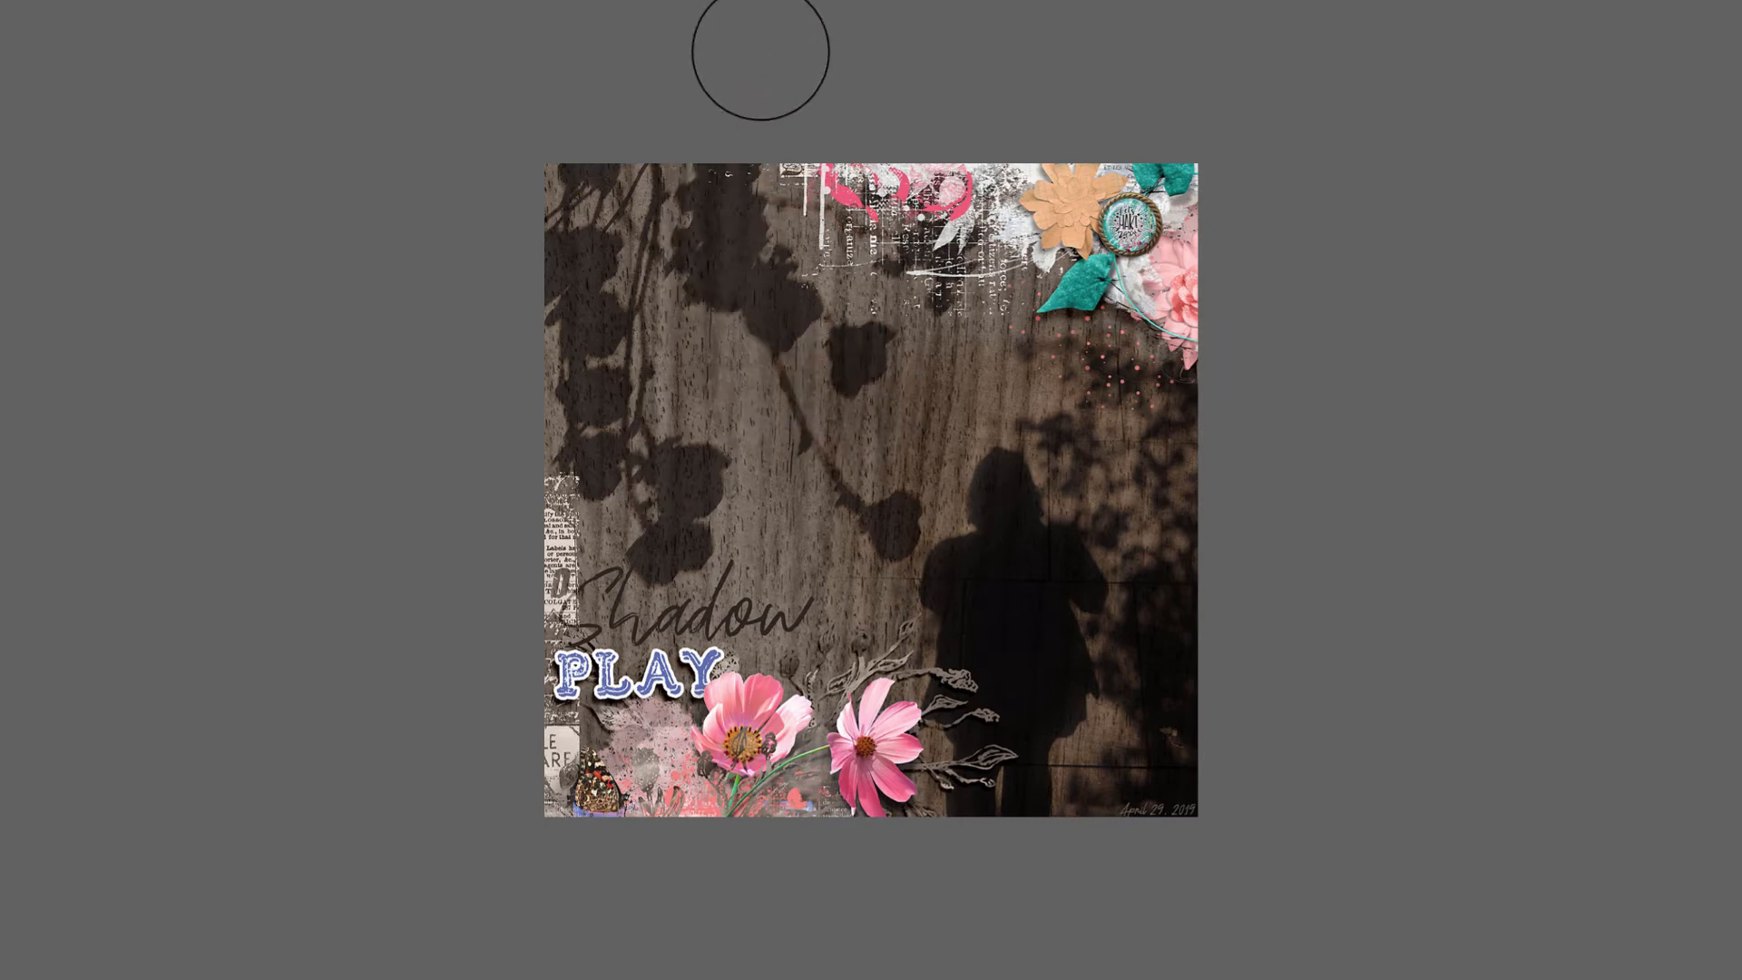
key("Right")
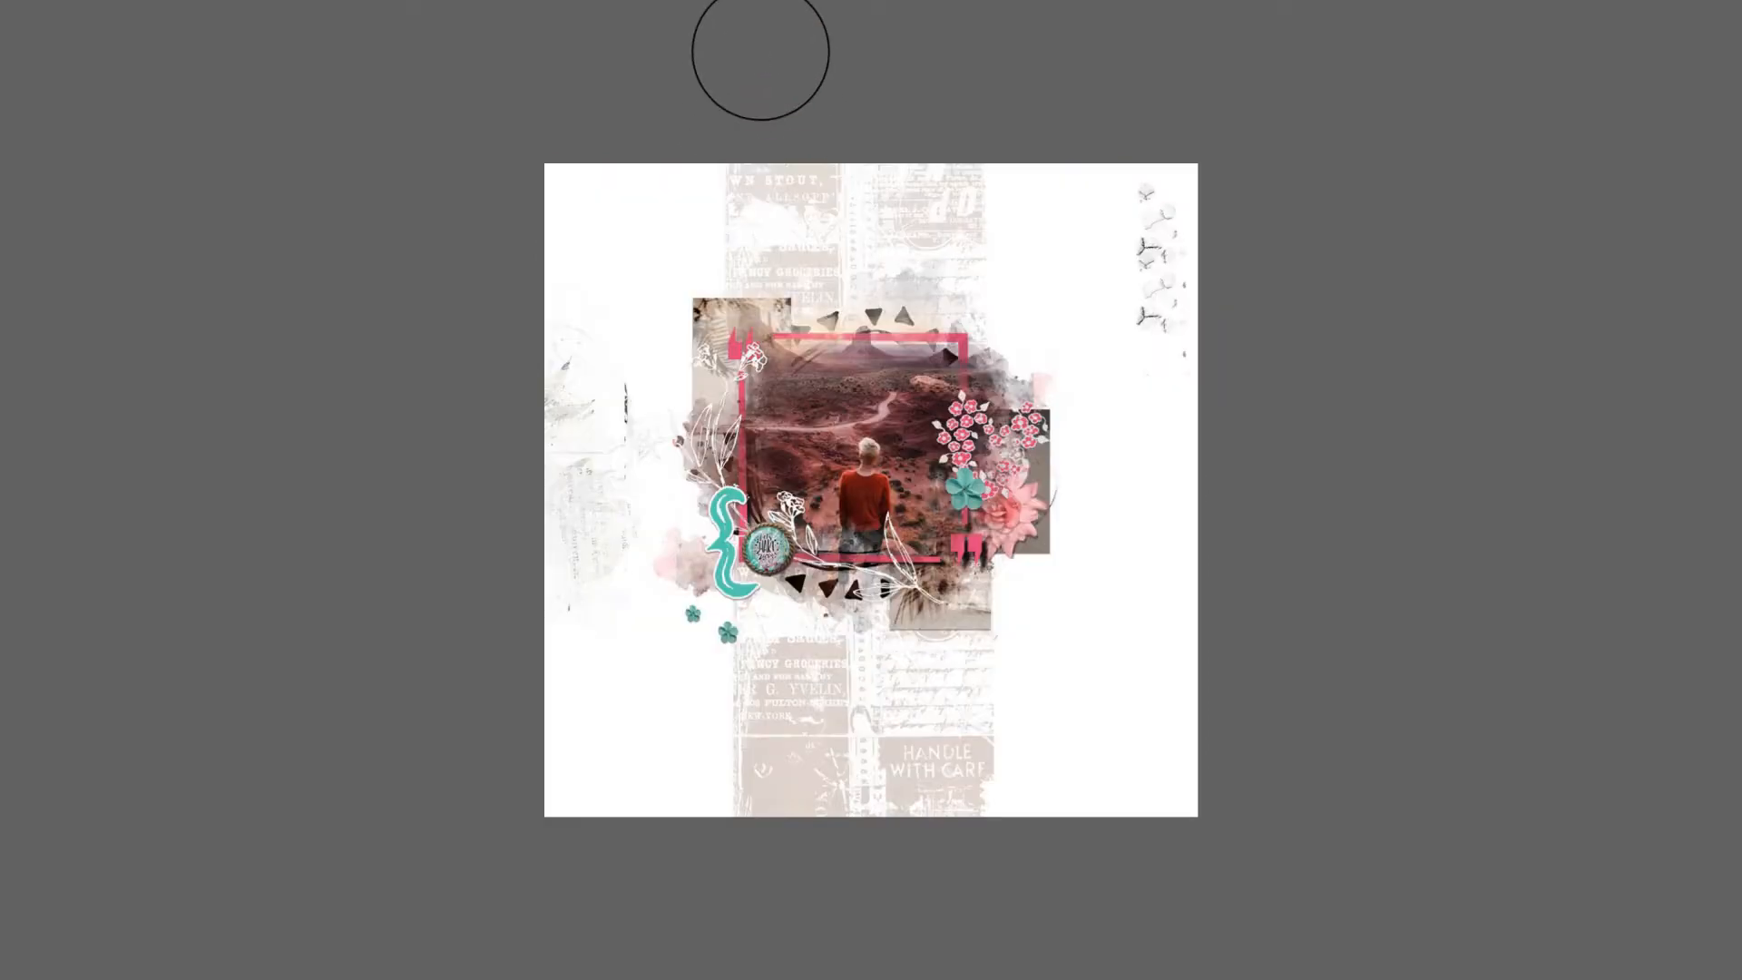
key("Right")
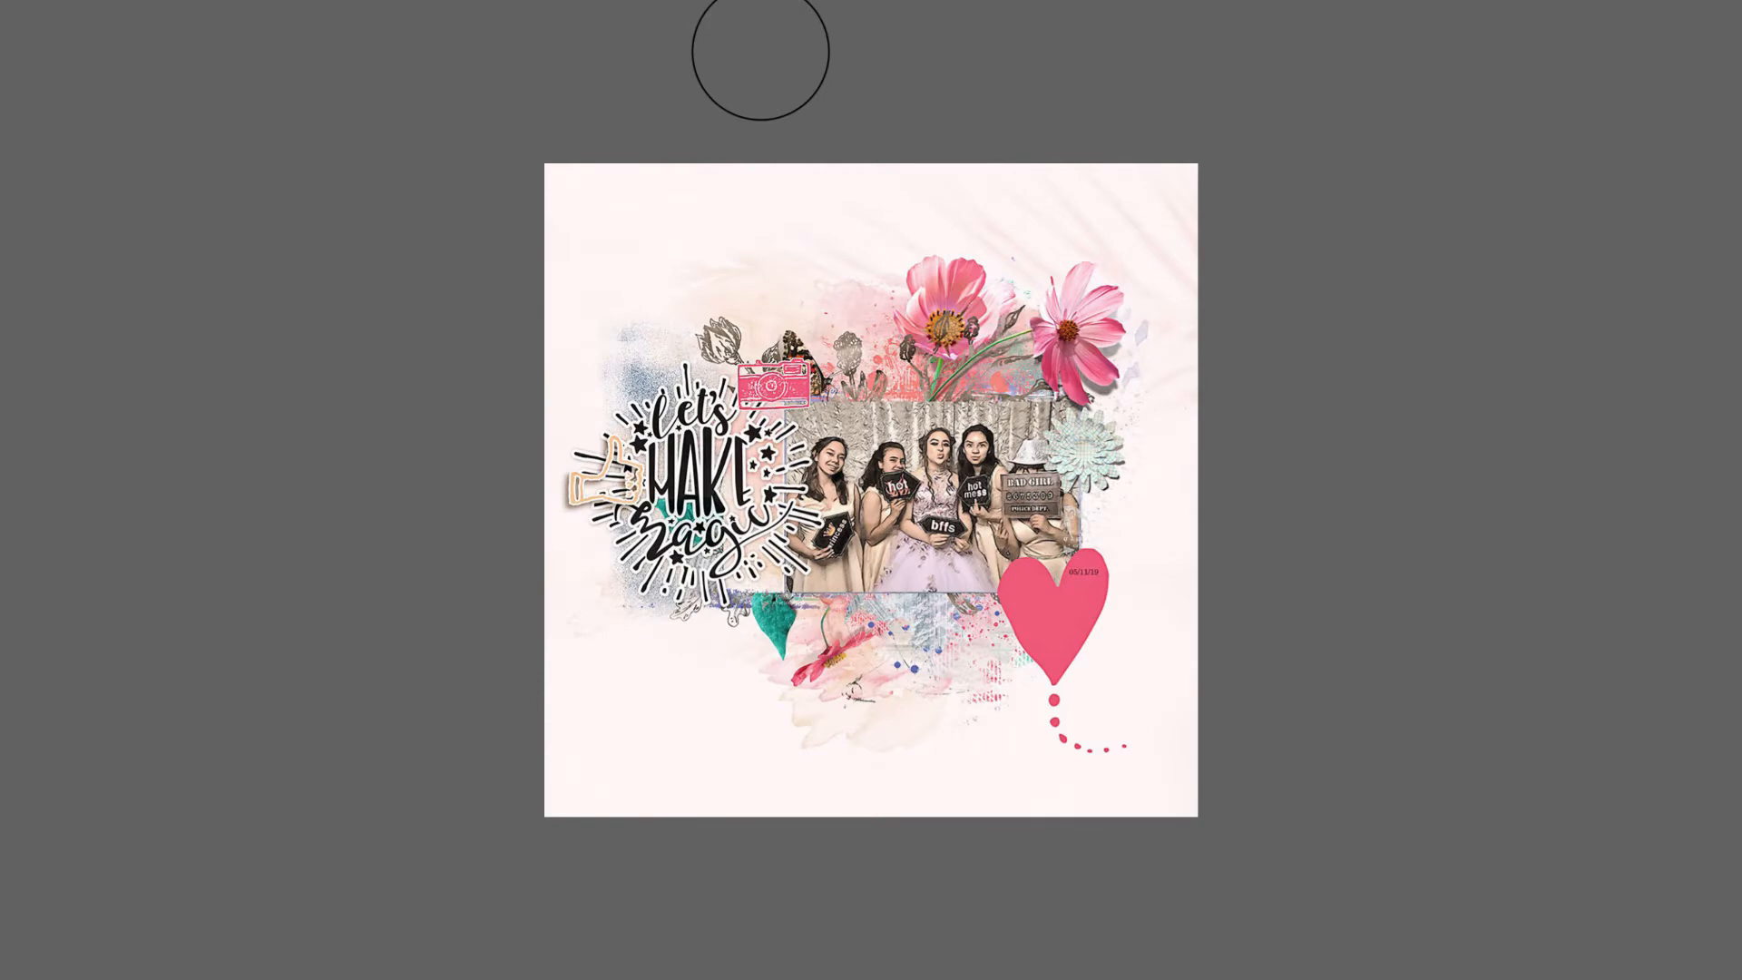
key("Right")
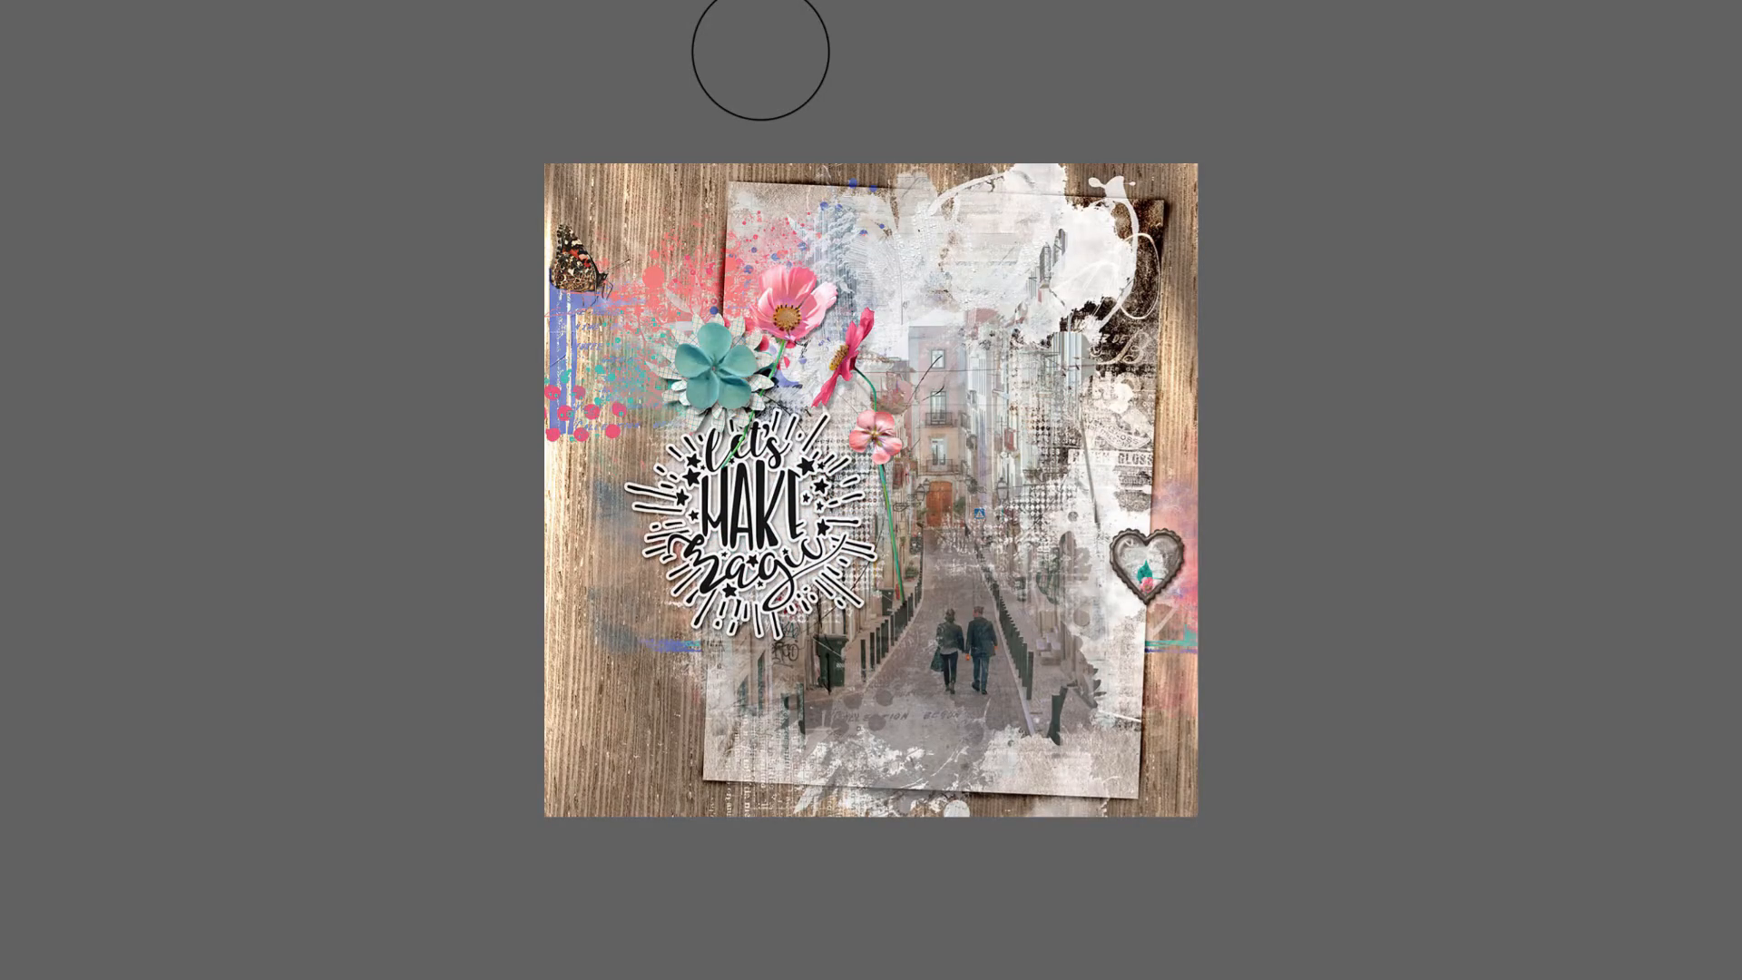
key("Right")
key("Right")
key("Escape")
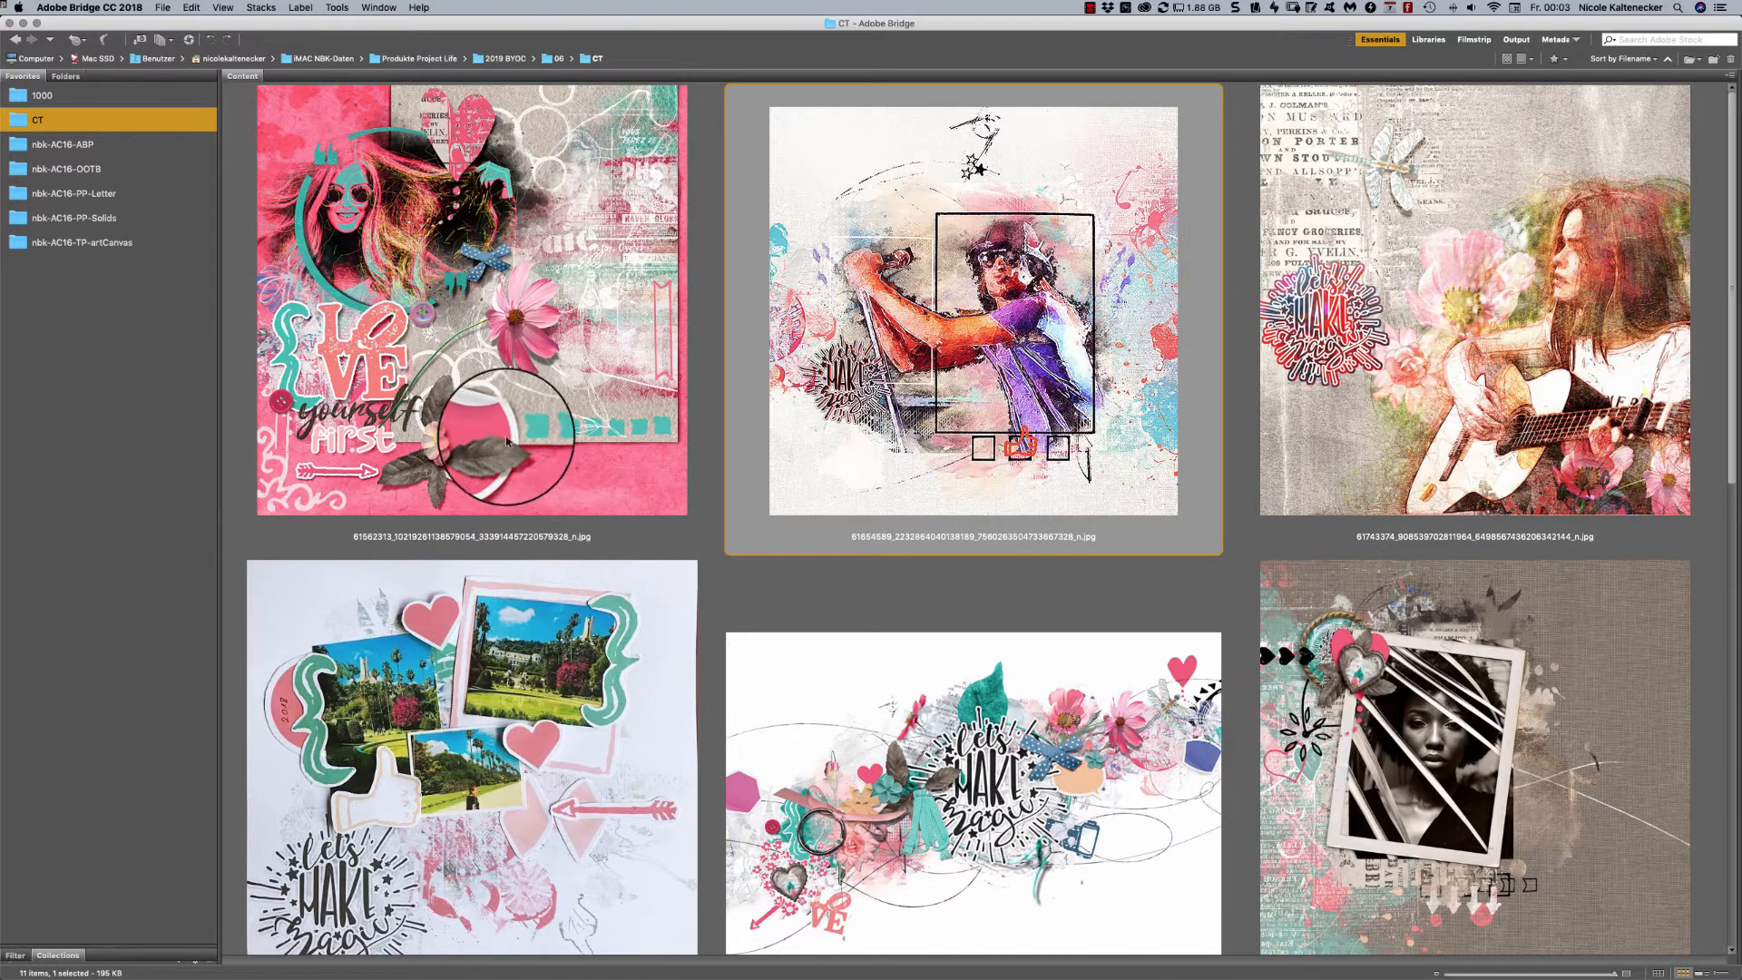
- Open the nbk-AC16-ABP folder and examine the ArtsyBit images from ArtsyBit1 to ArtsyBit20
left_click(91, 145)
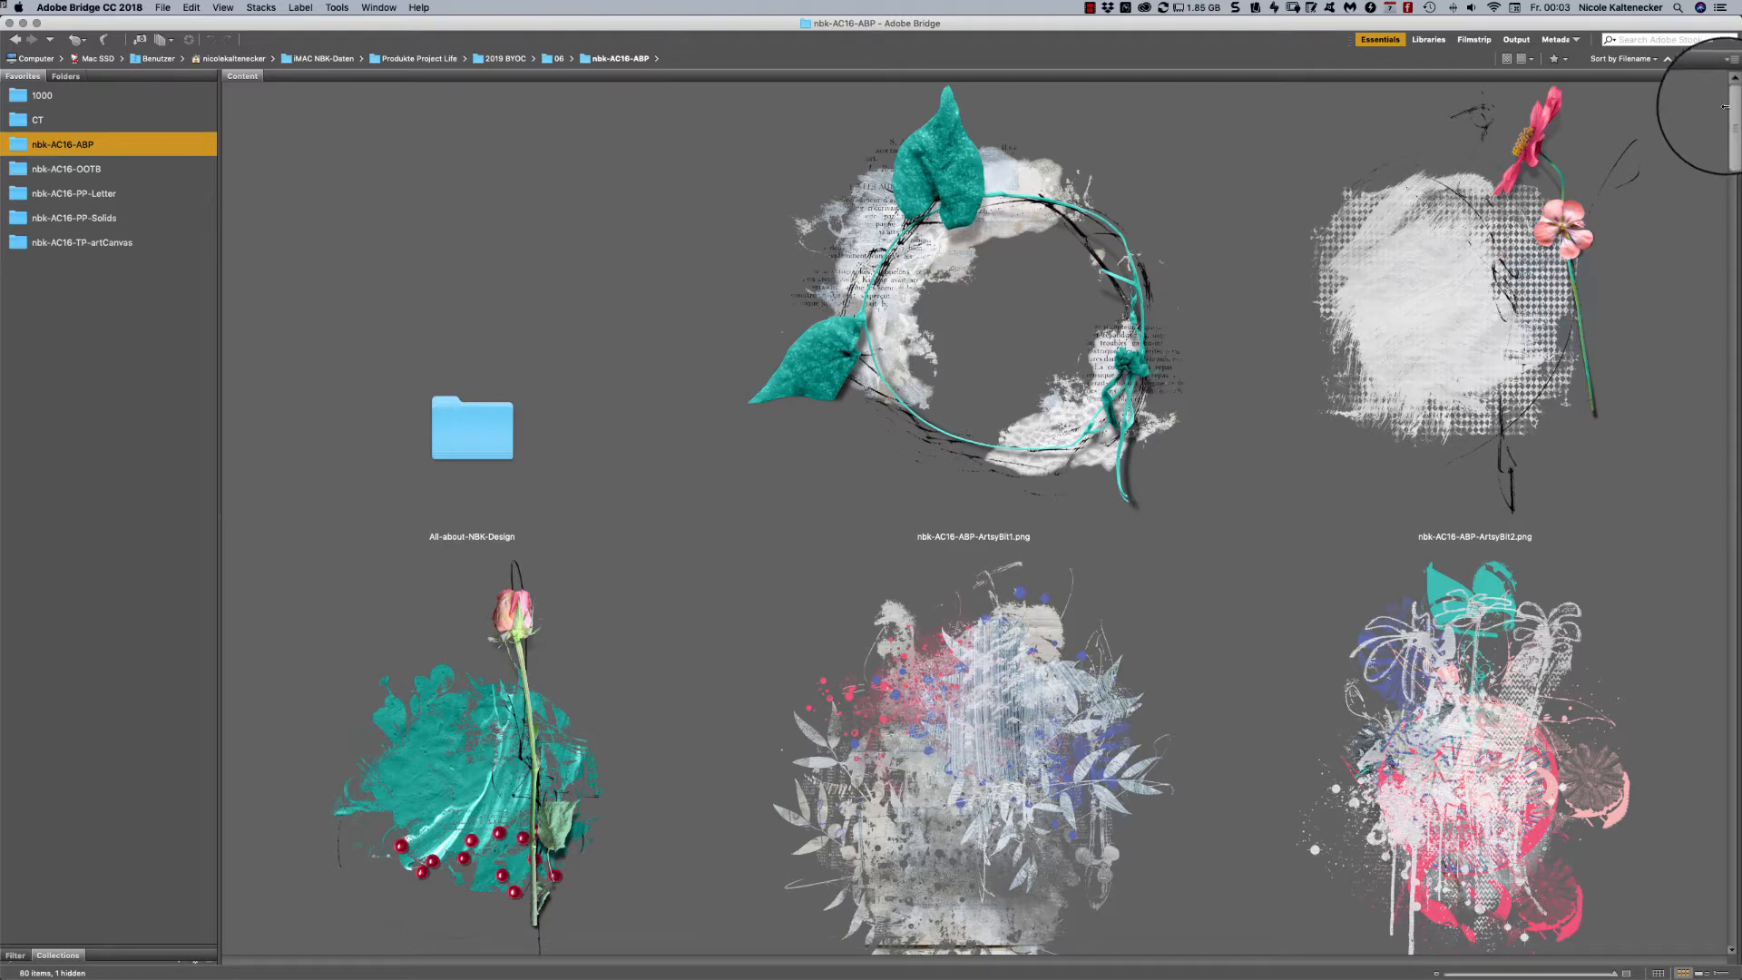
left_click_drag(1732, 96, 1731, 105)
scroll(1710, 141, "down", 5)
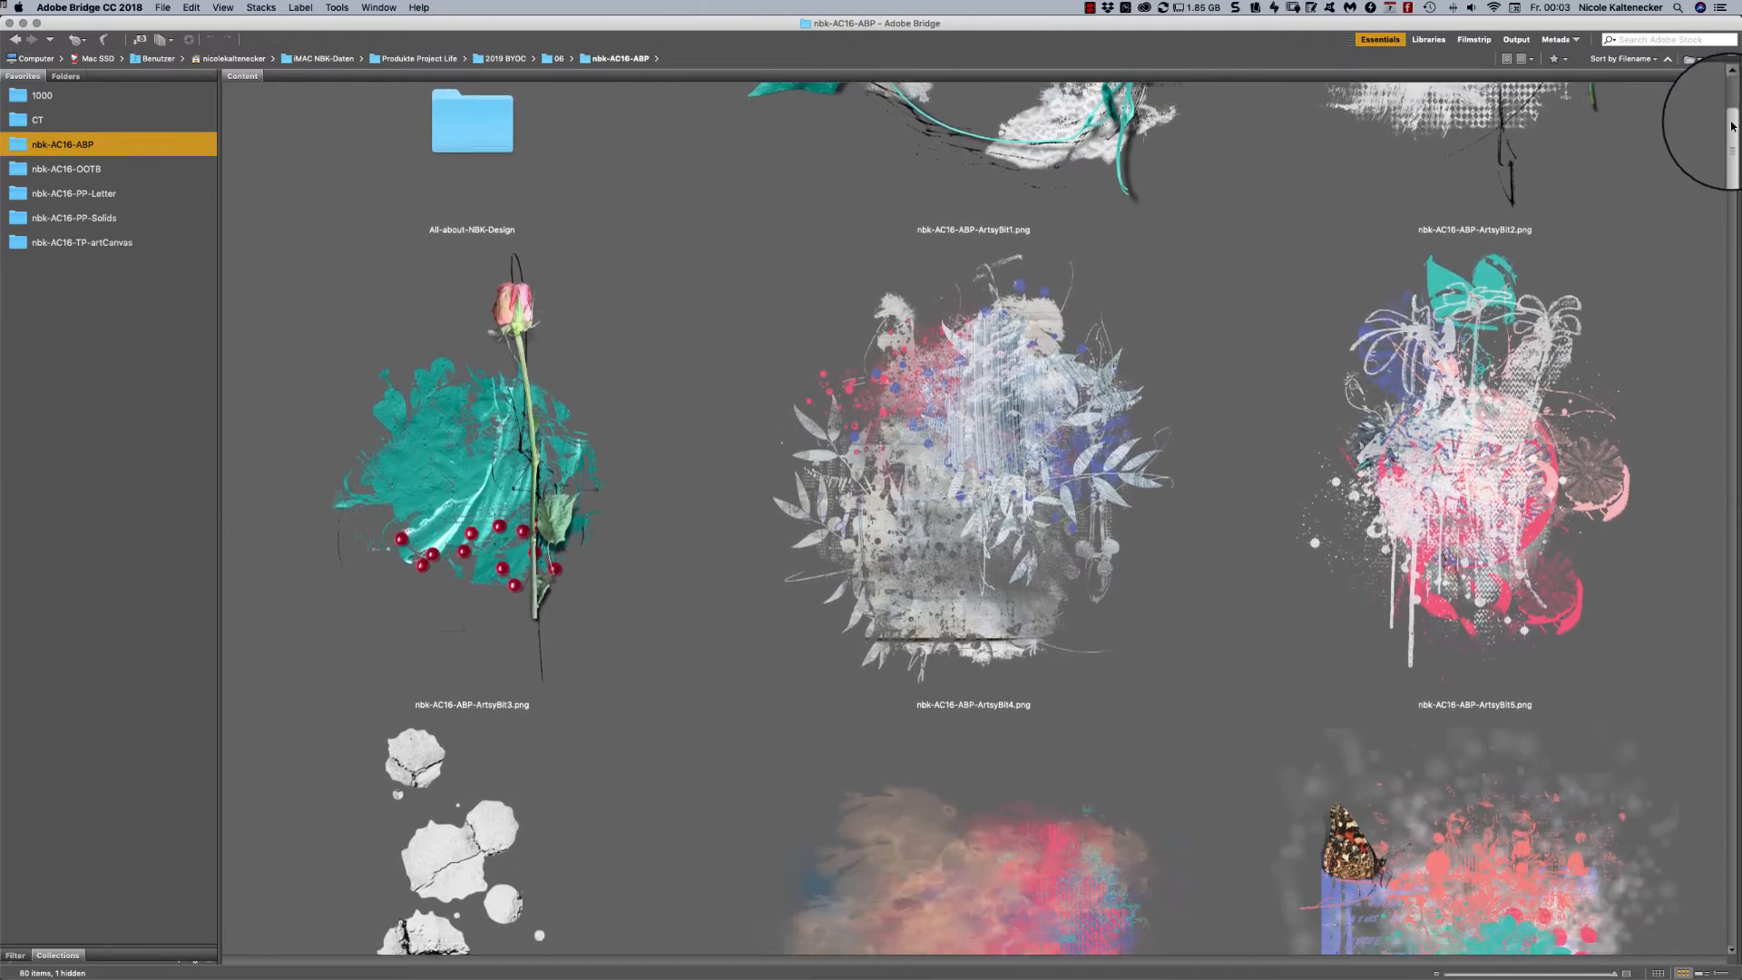
scroll(1674, 169, "down", 5)
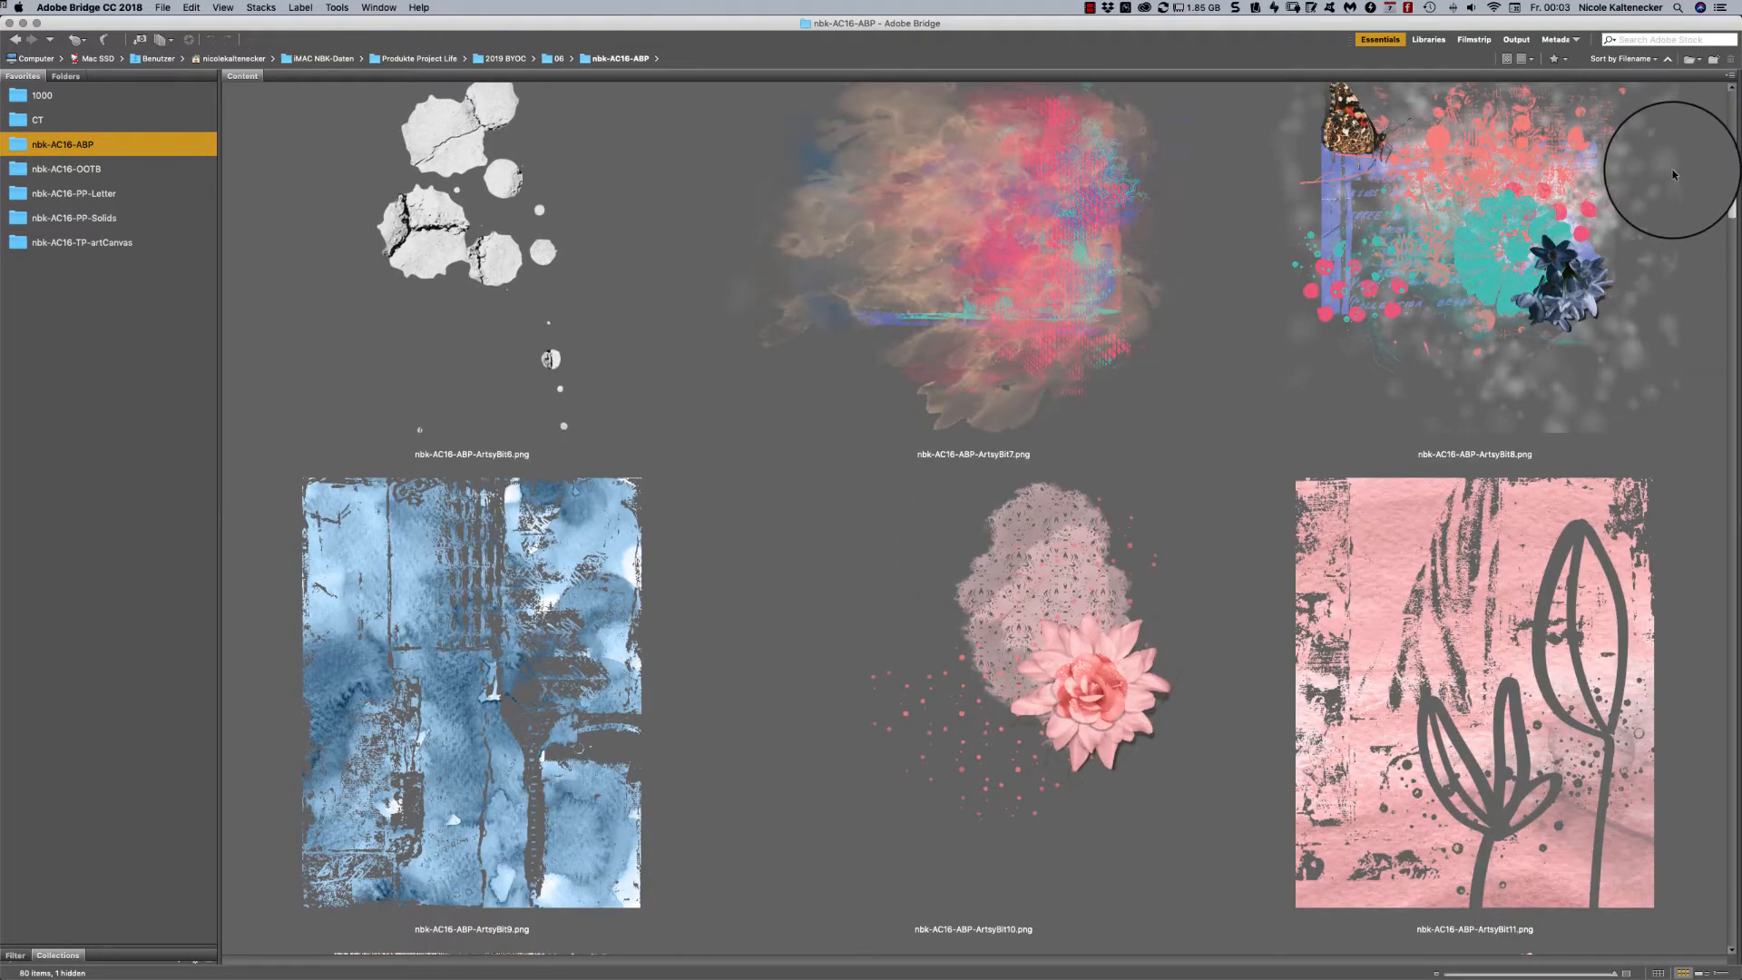
scroll(1674, 169, "down", 2)
scroll(1652, 193, "down", 8)
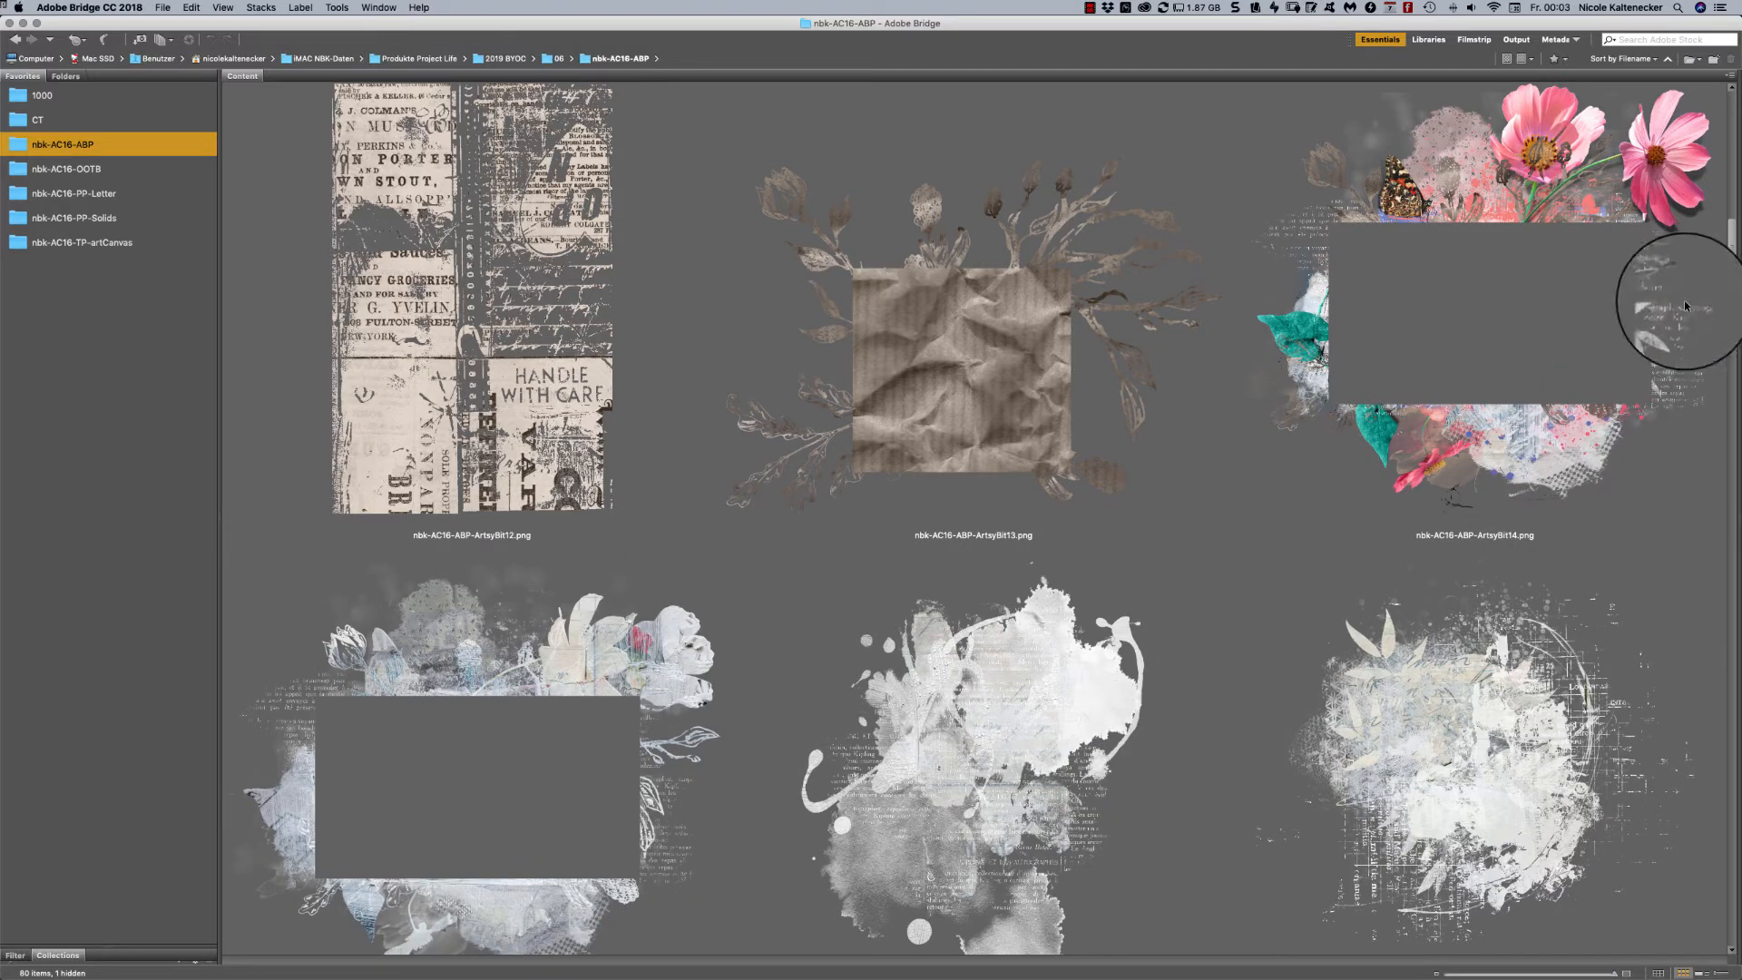
scroll(1730, 243, "down", 2)
scroll(1730, 243, "down", 10)
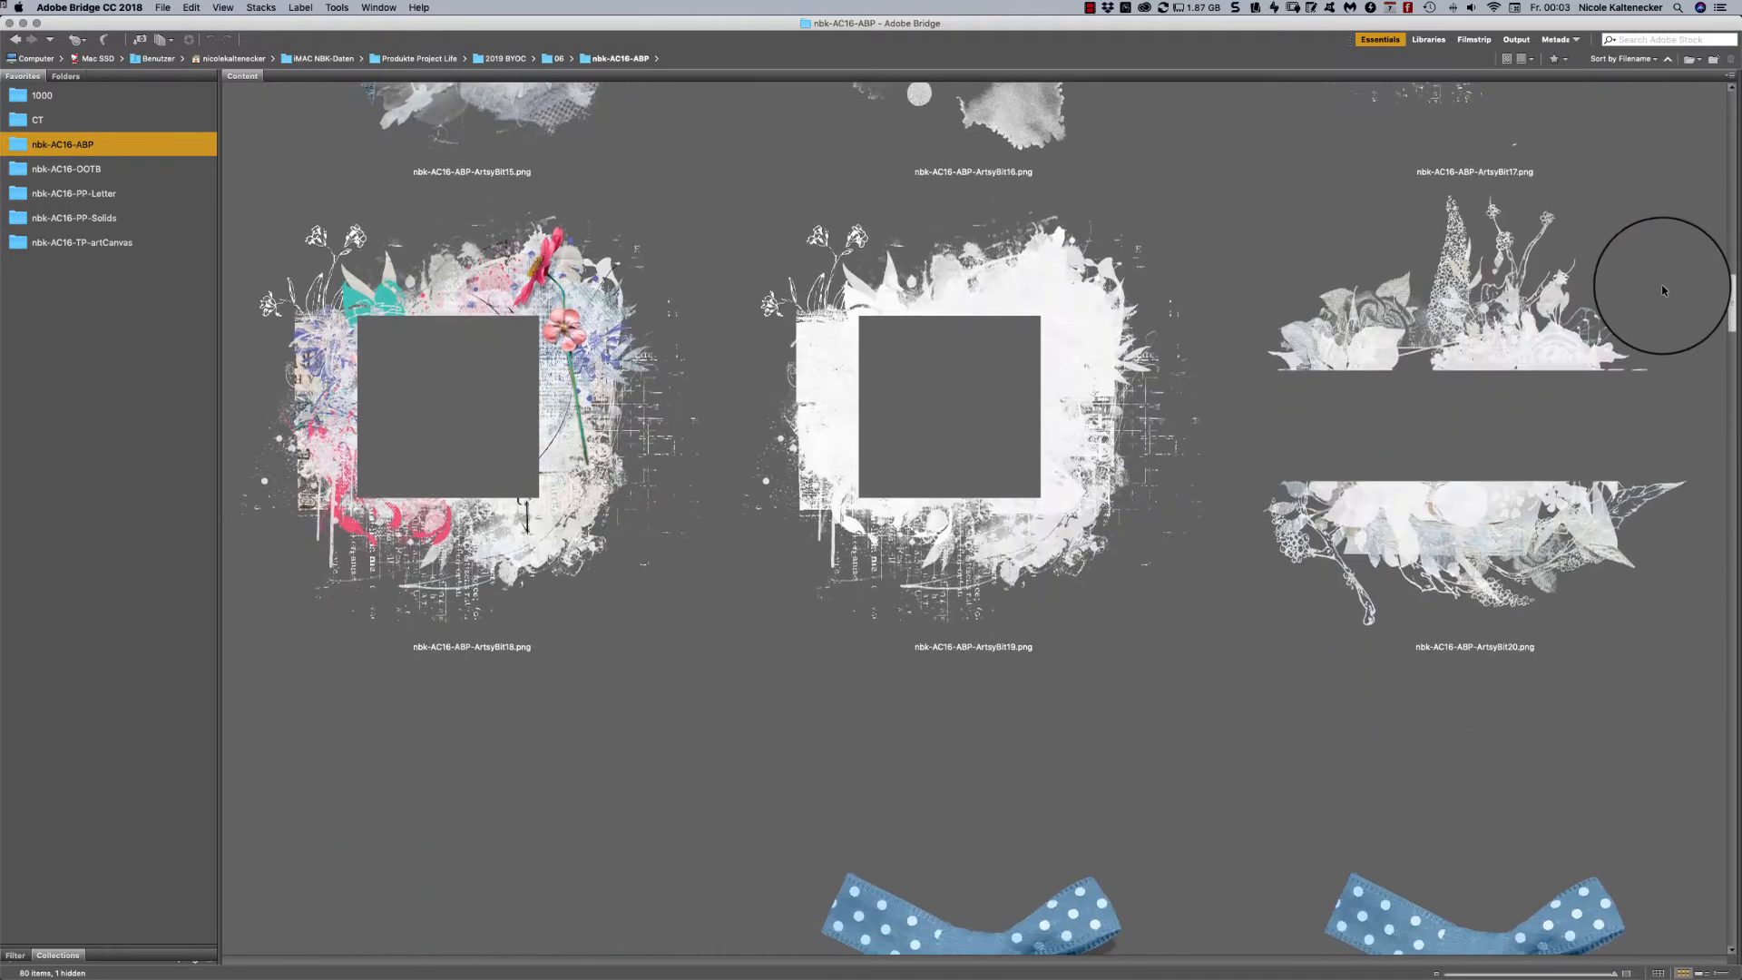
- Examine the staple, bow, button, dragonfly, felt flower and pink flower elements in the nbk-AC16-ABP folder, including their shadowed versions
scroll(1664, 287, "down", 6)
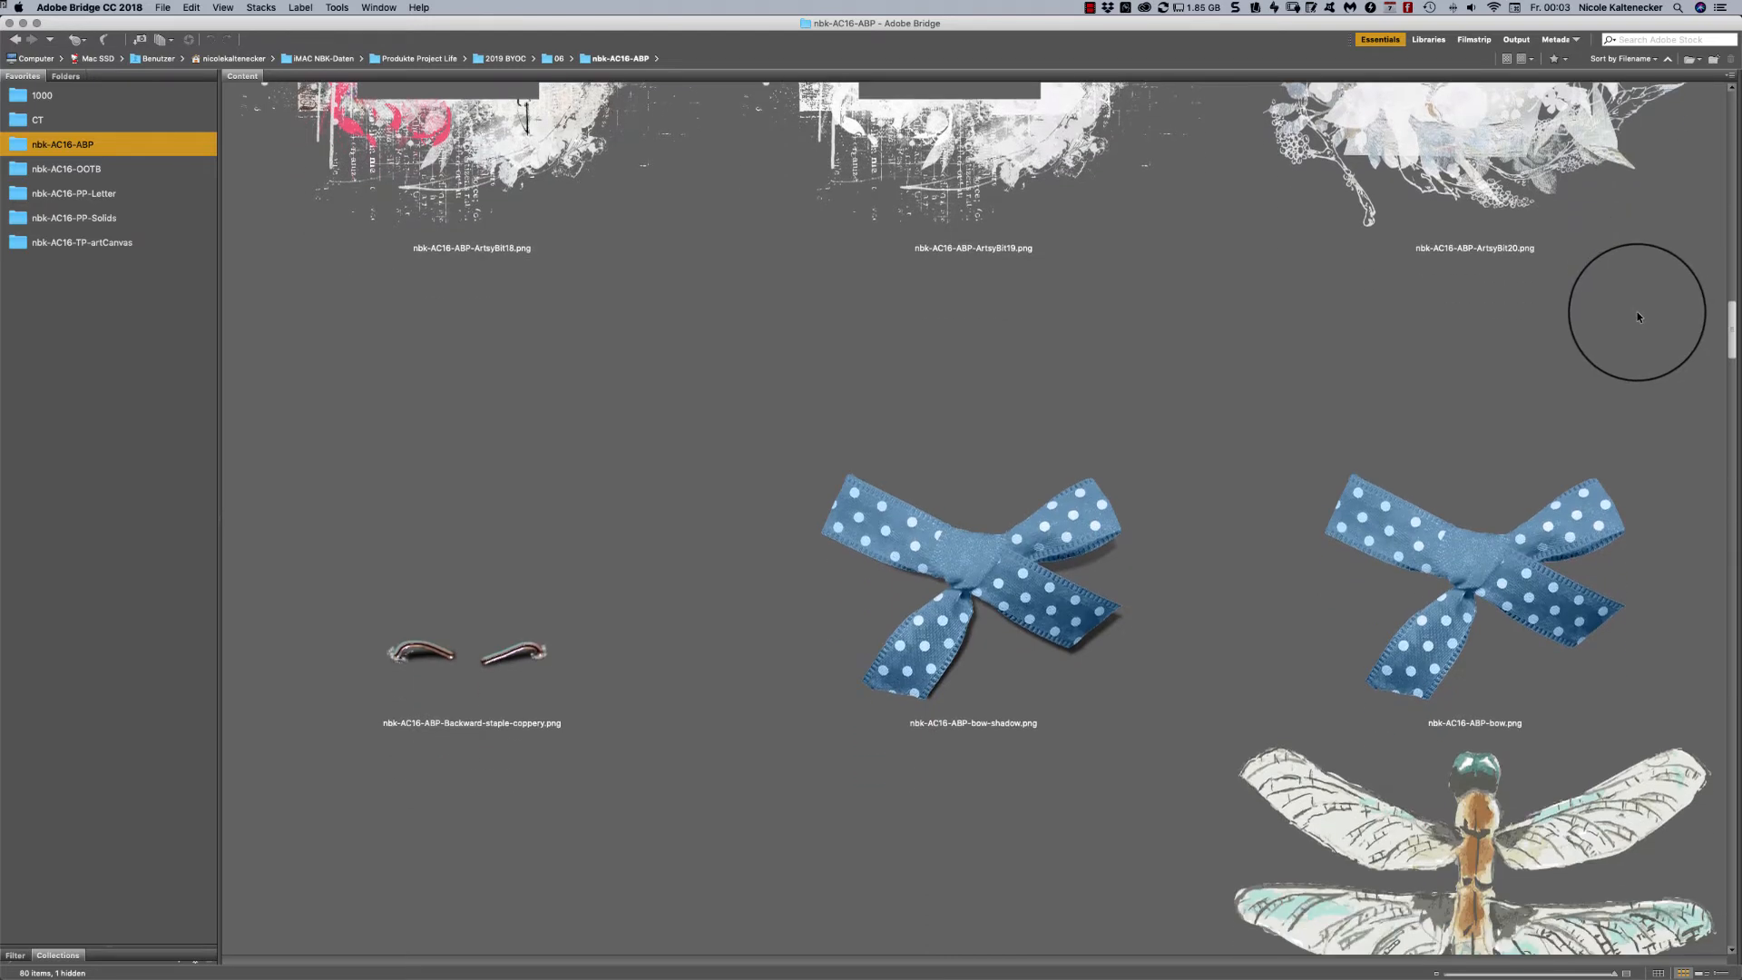
scroll(1637, 316, "down", 7)
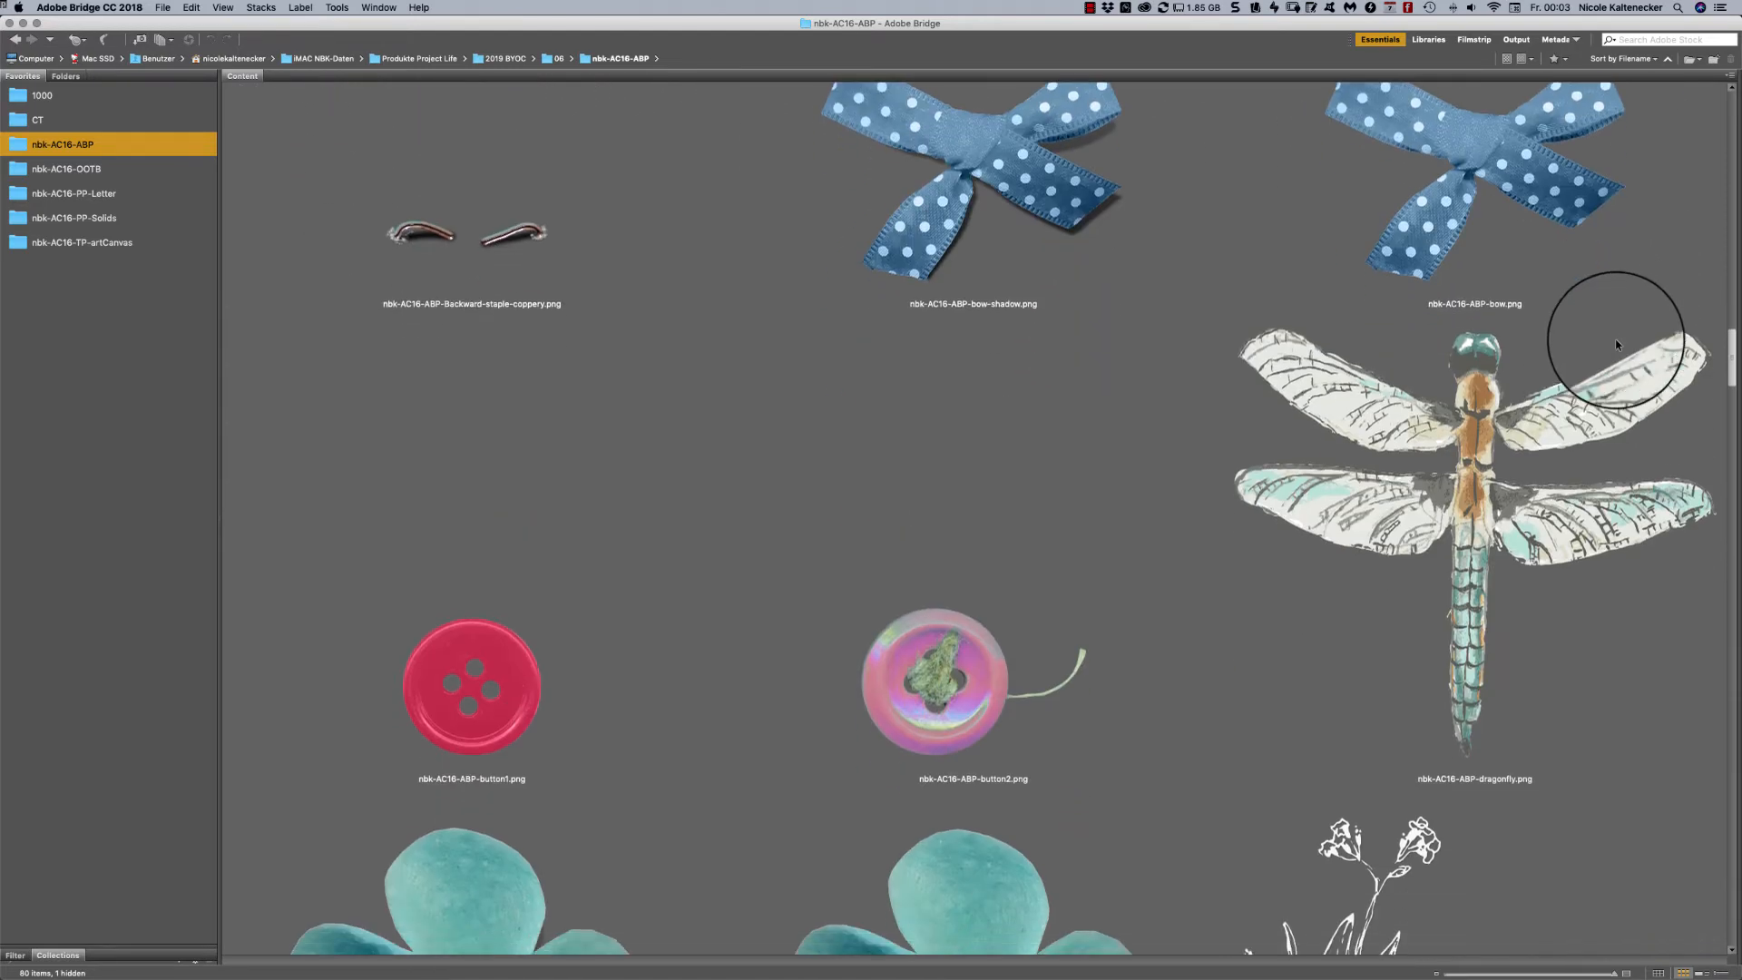
scroll(1606, 361, "down", 6)
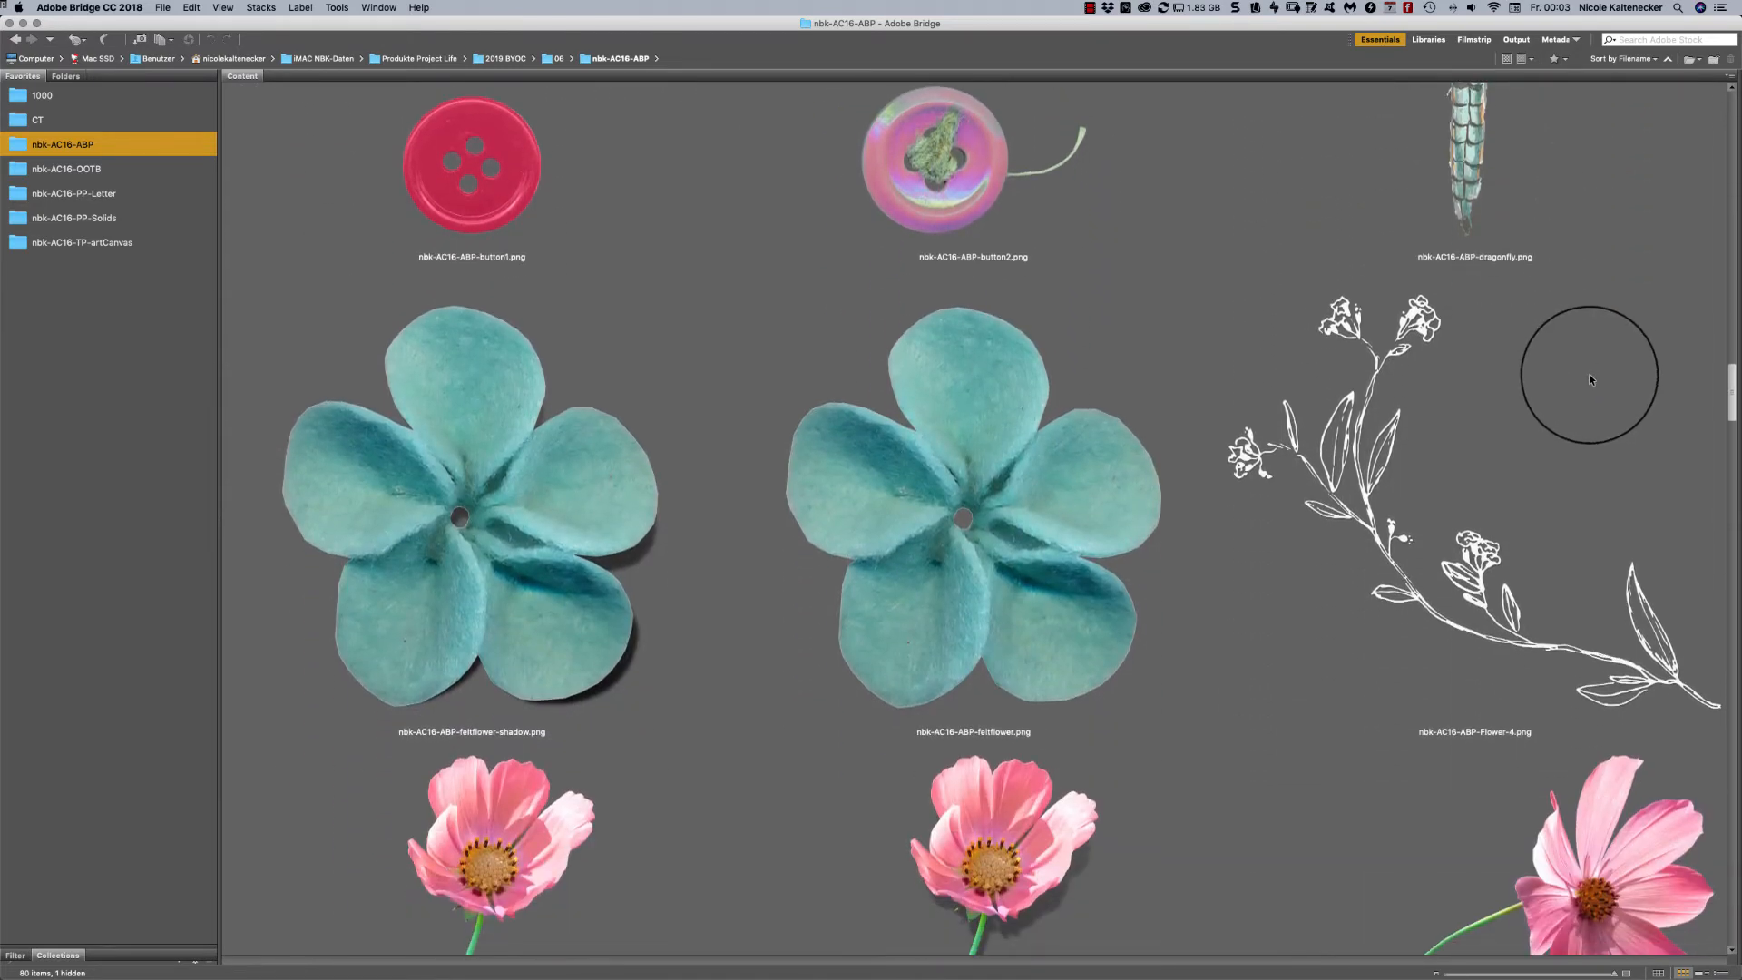
scroll(1586, 386, "down", 6)
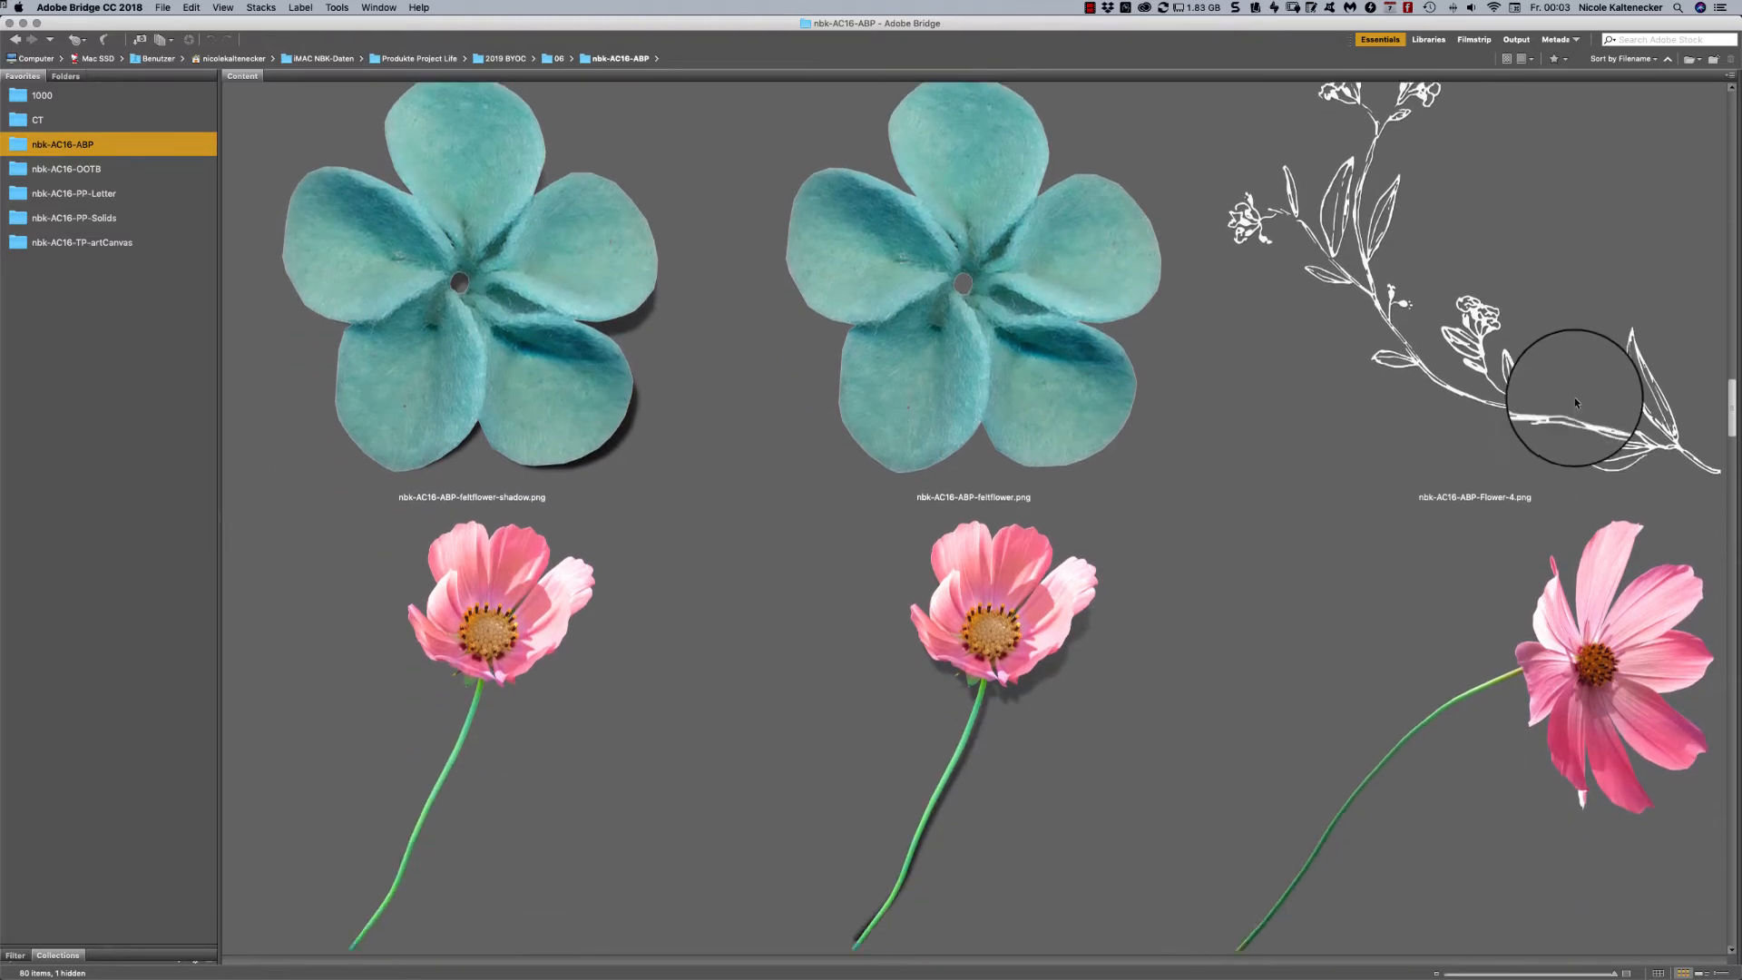
scroll(1579, 408, "down", 2)
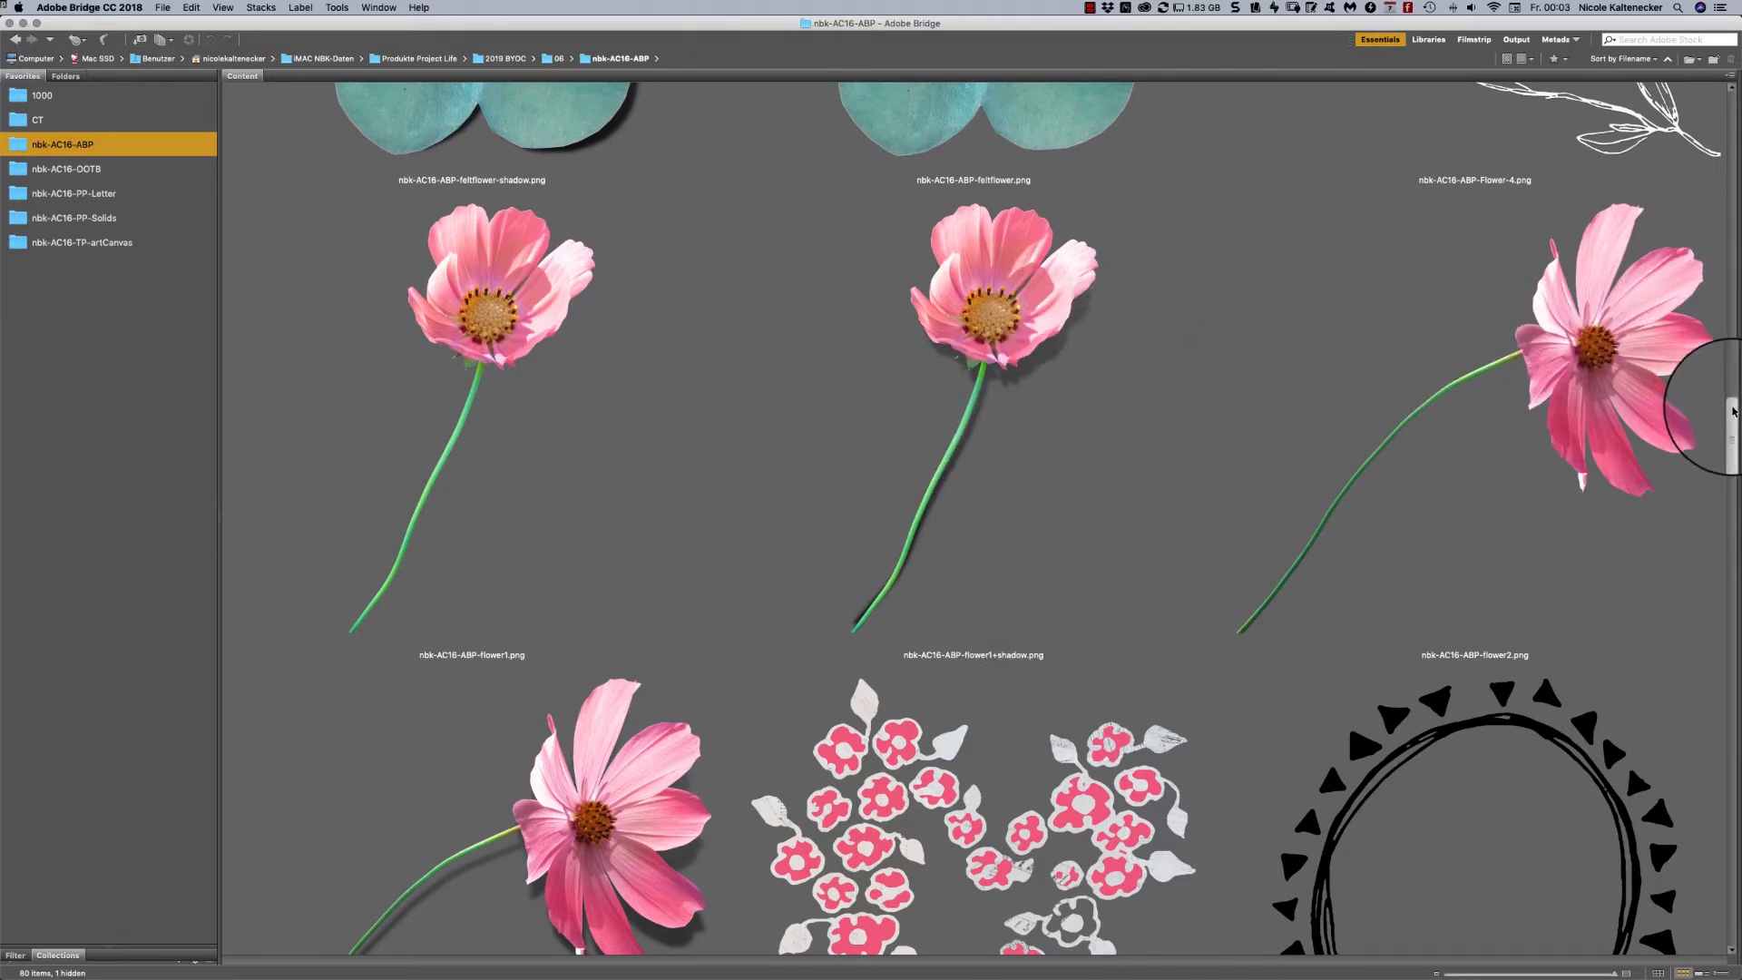
scroll(1724, 415, "down", 1)
scroll(1715, 399, "down", 5)
scroll(1706, 395, "up", 5)
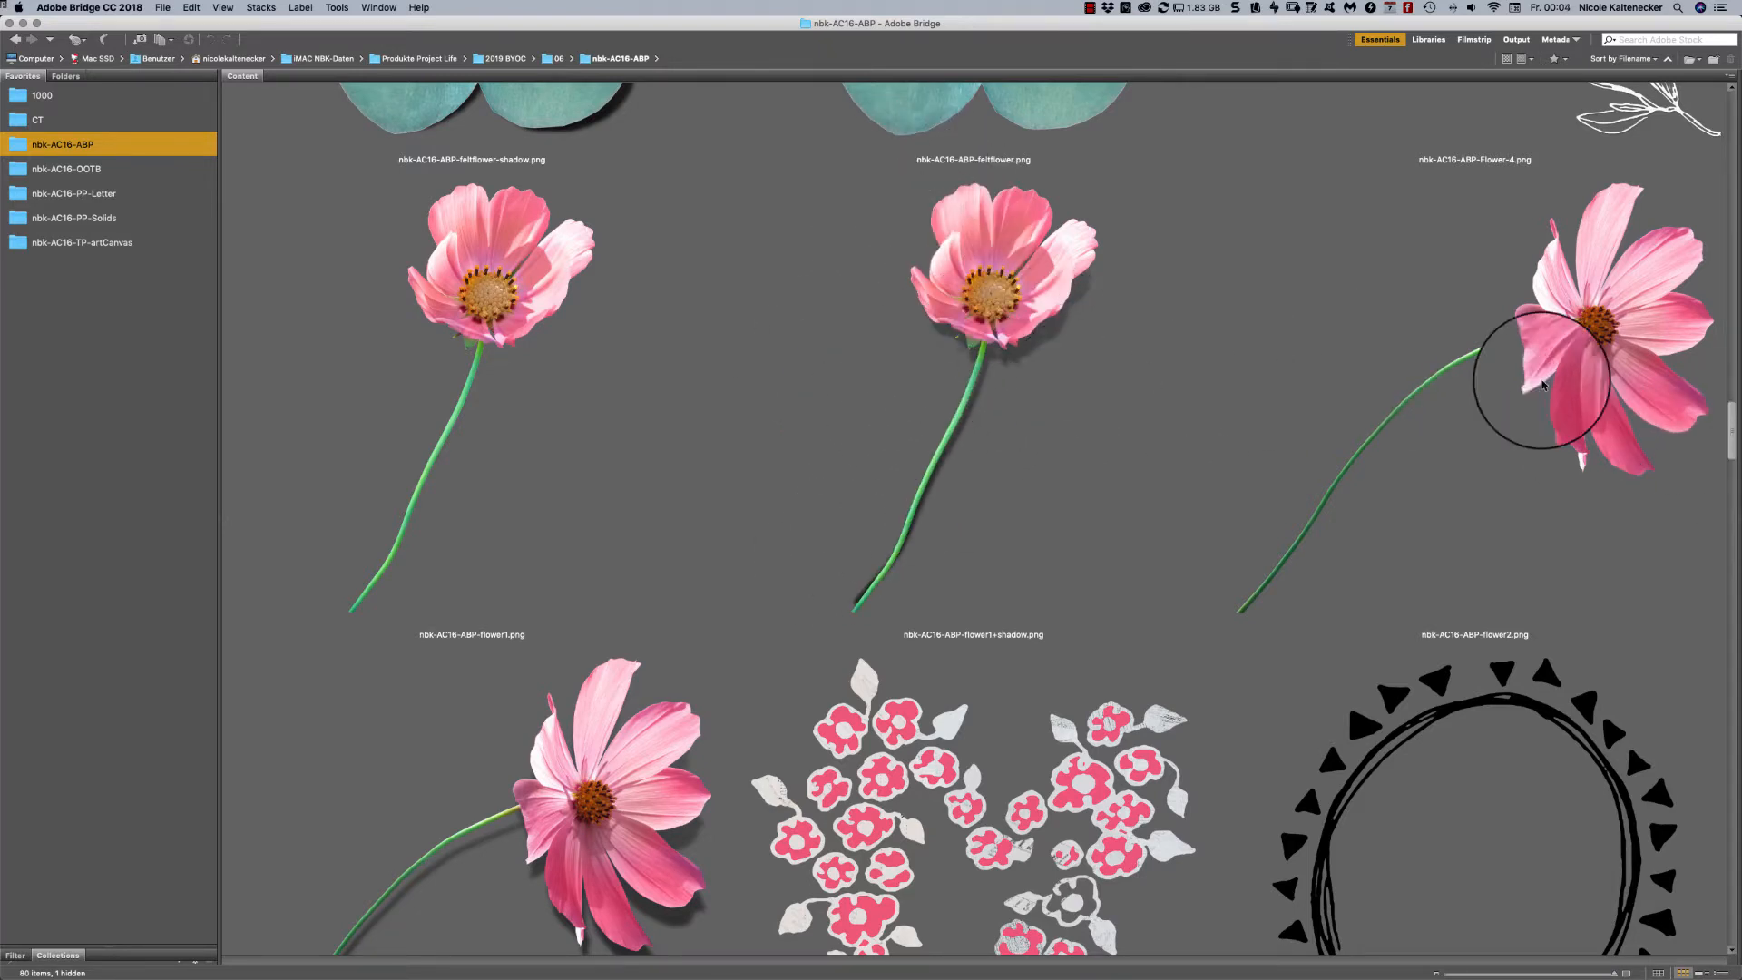
- Examine the flower heart, round doodle frame, framed brads, pink heart, leaves and "Let's make magic" elements in the nbk-AC16-ABP folder
scroll(1732, 409, "down", 4)
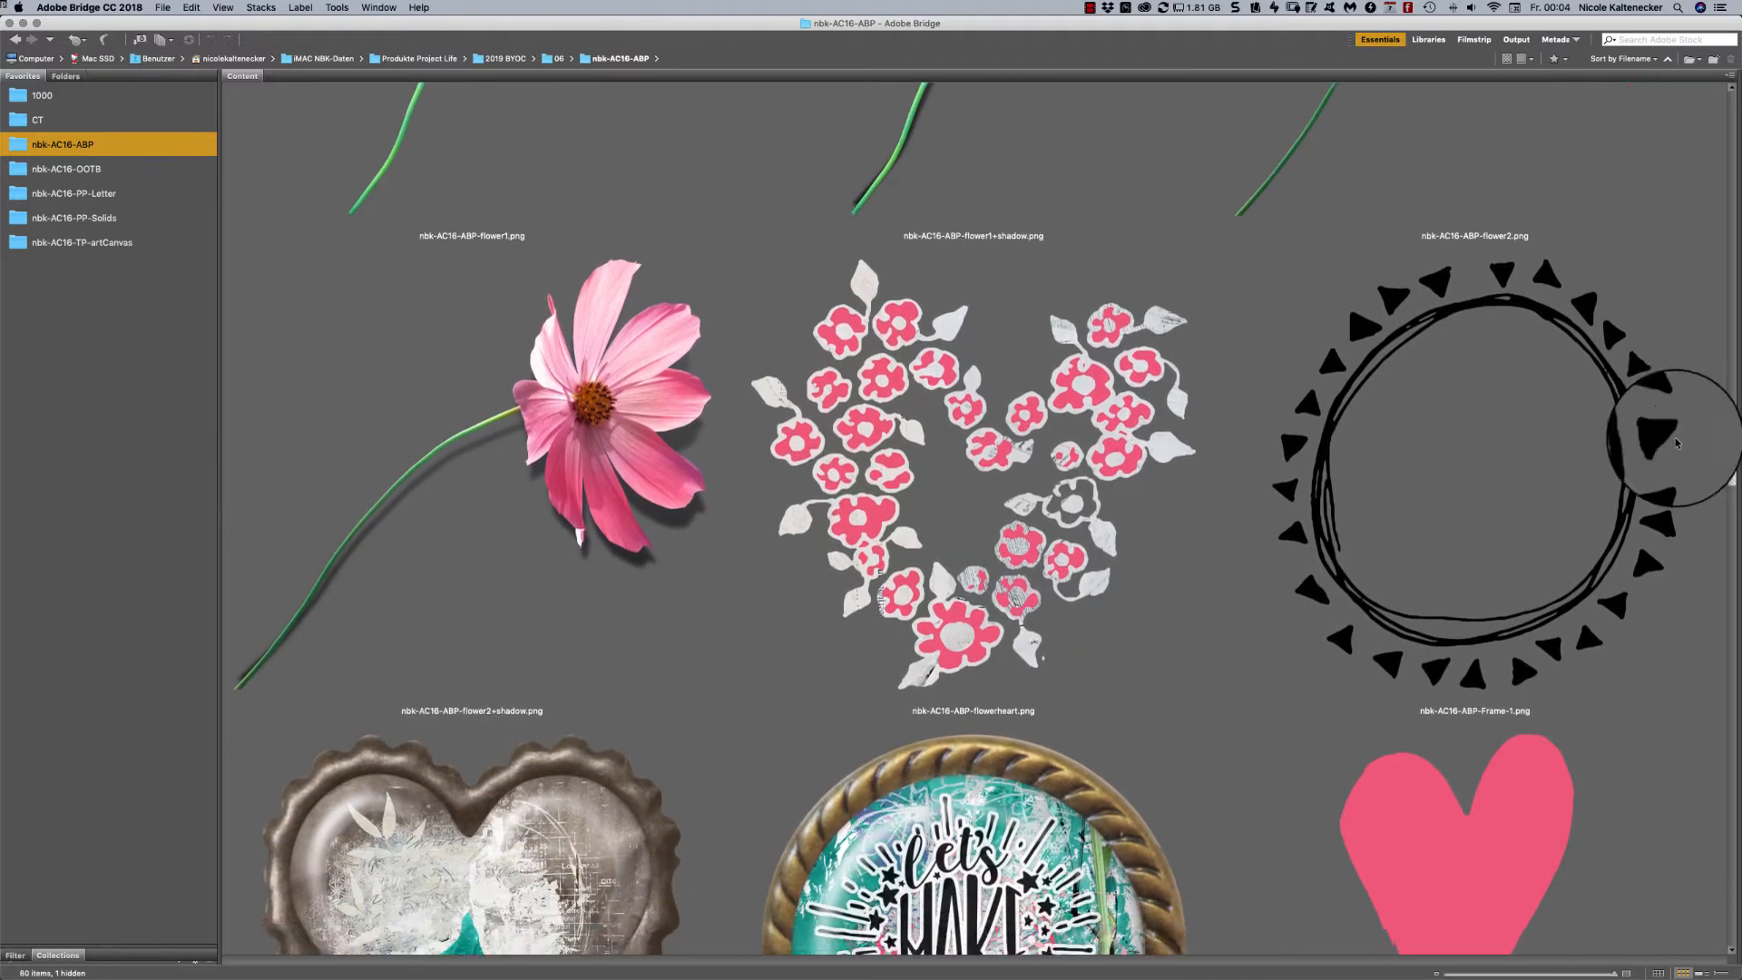
scroll(1661, 450, "down", 5)
scroll(1634, 467, "up", 1)
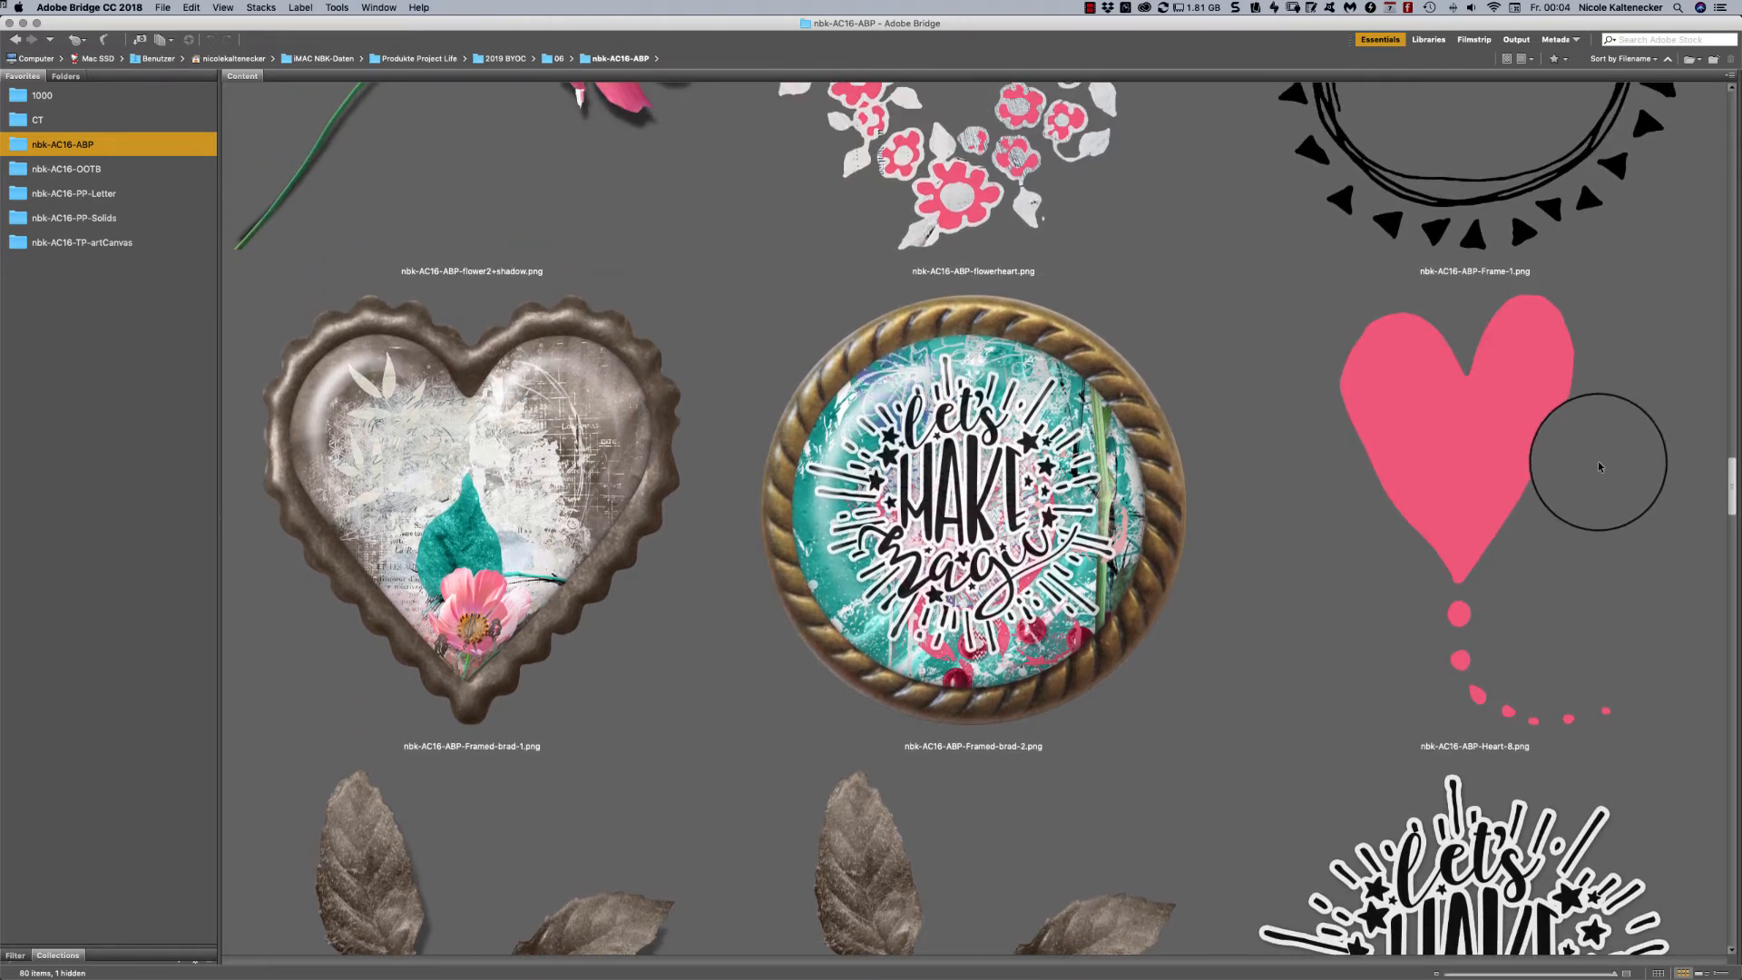
scroll(1601, 466, "down", 5)
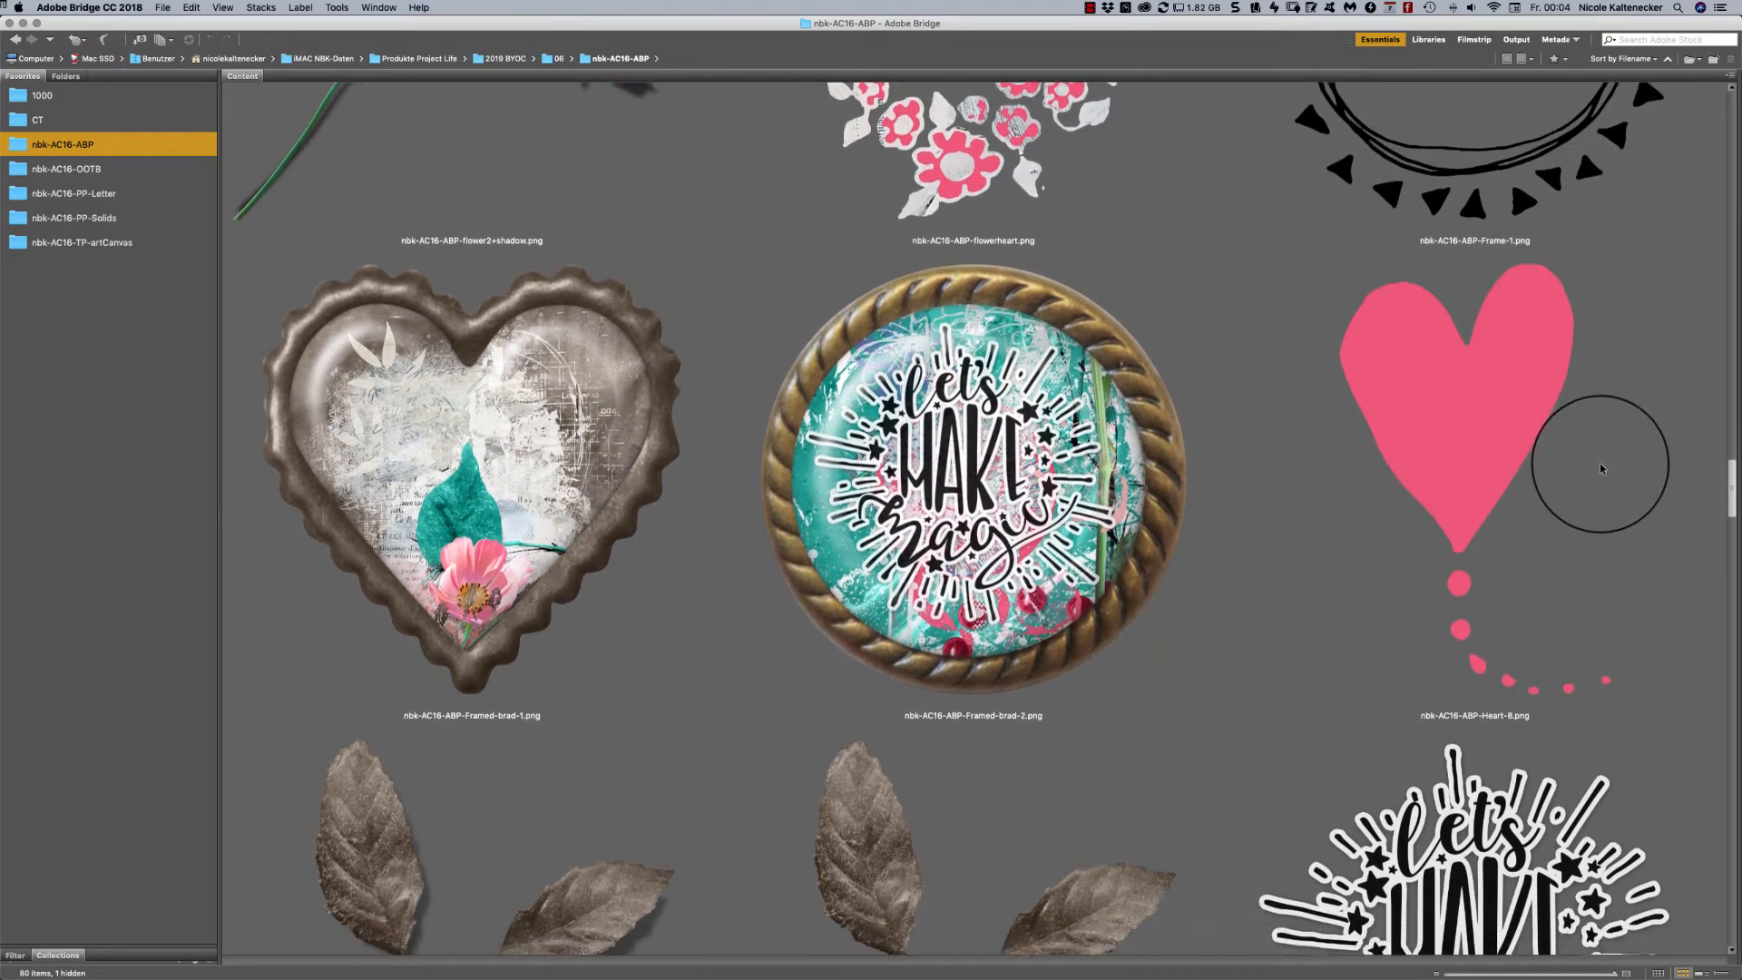
scroll(1587, 491, "down", 4)
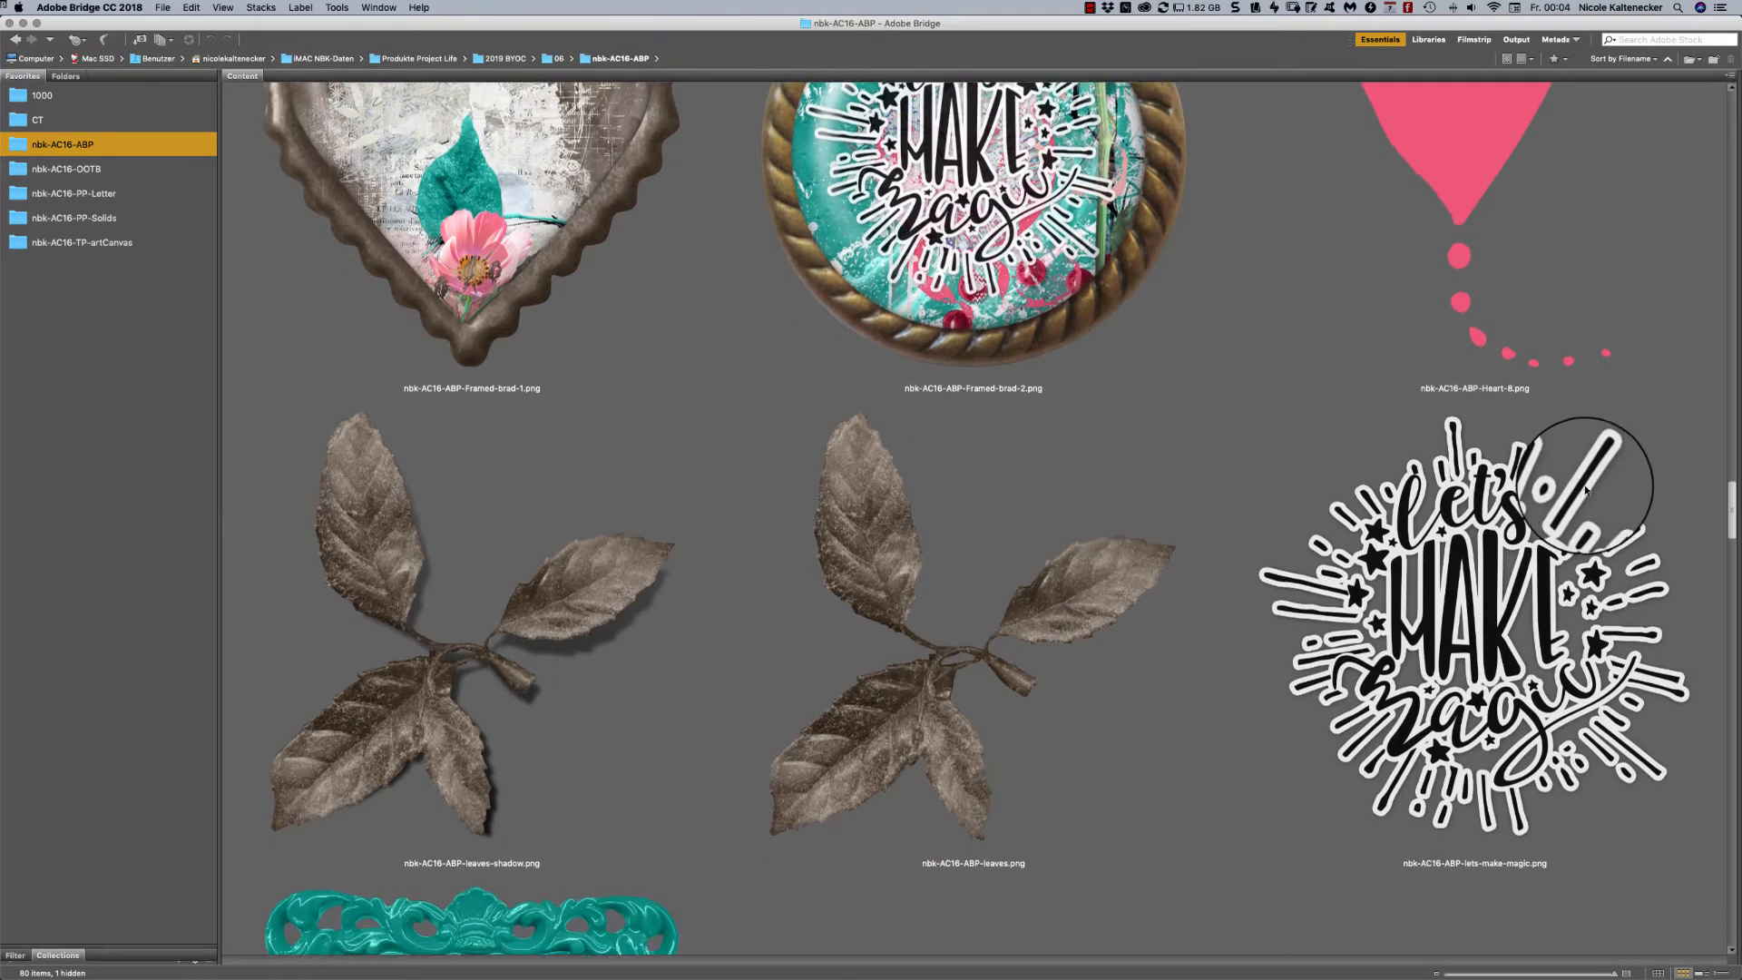
scroll(1584, 493, "down", 3)
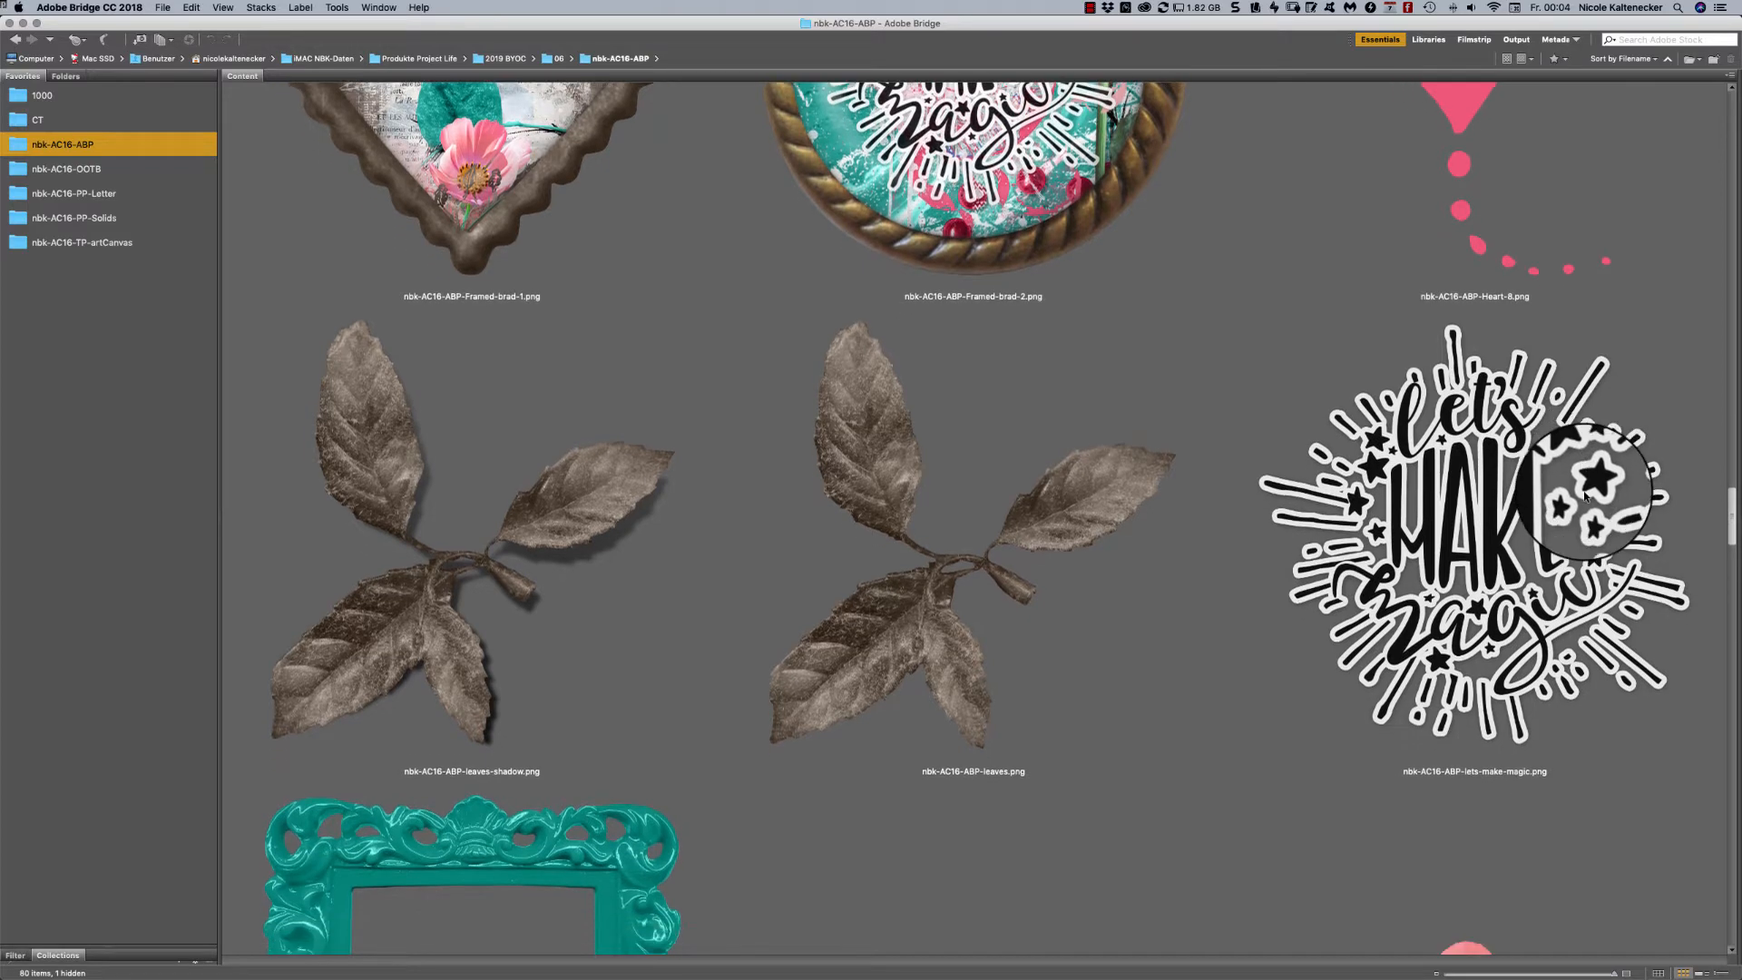
scroll(1583, 504, "down", 5)
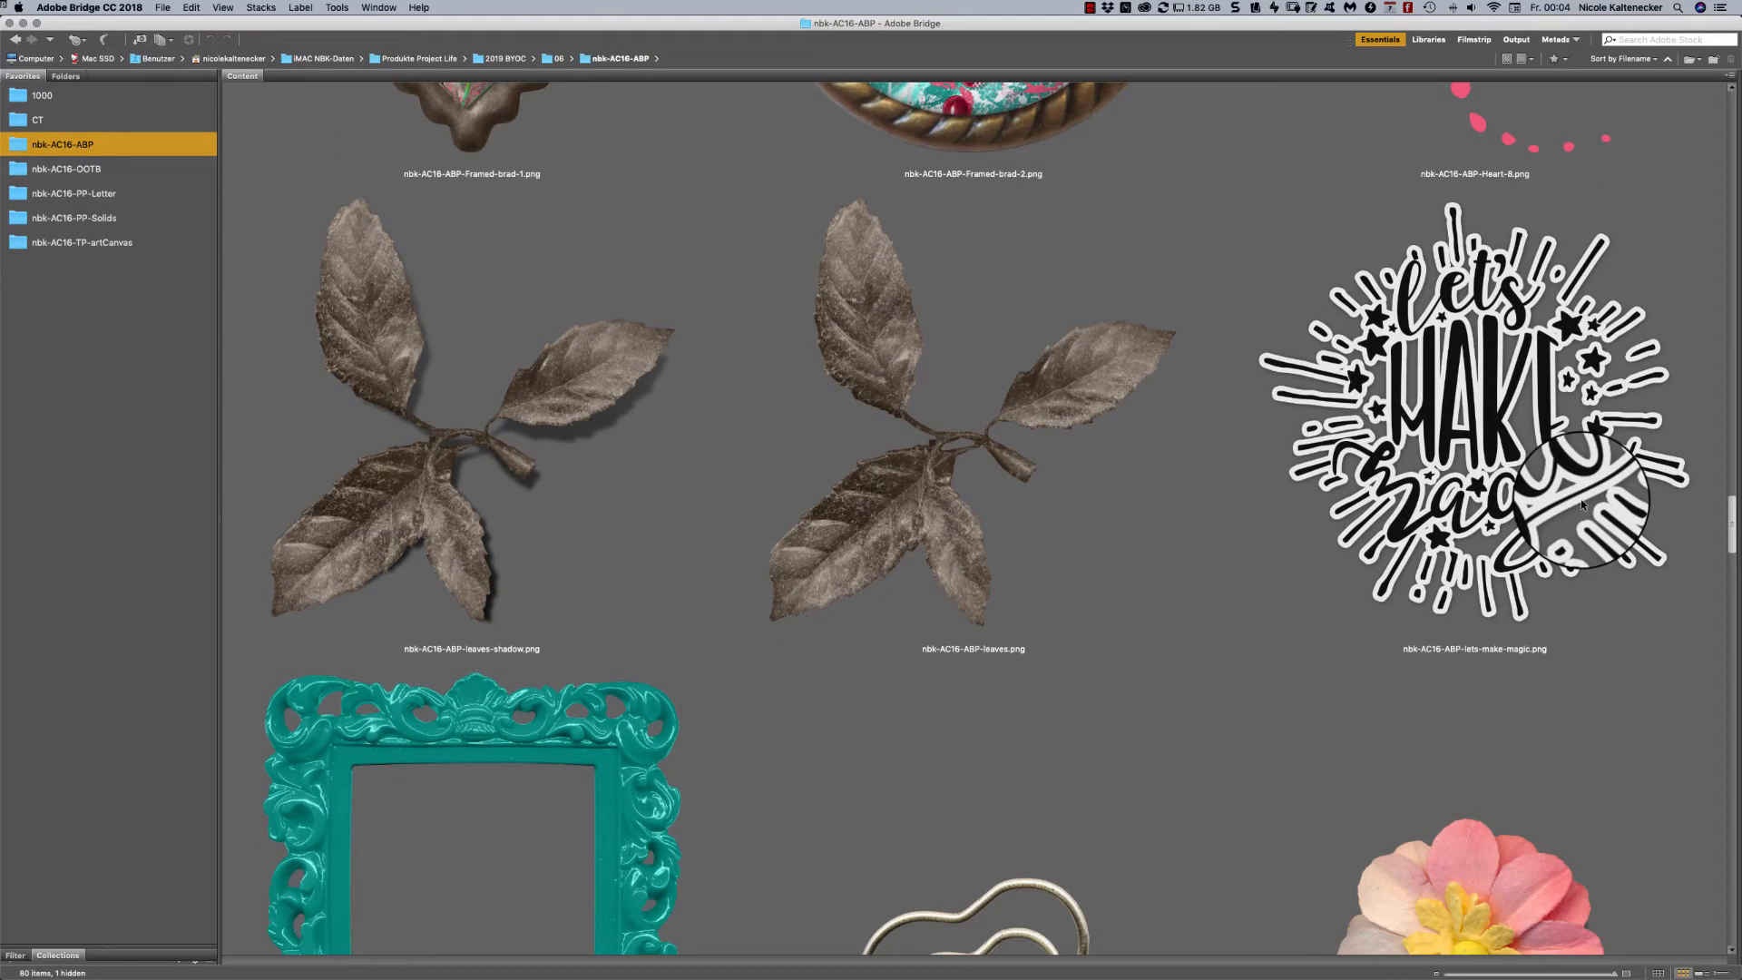
- Examine the ornament frame, heart paperclip, paper flowers, polaroid frame, ribbon, ring with bow and slide frame elements
scroll(1568, 516, "down", 18)
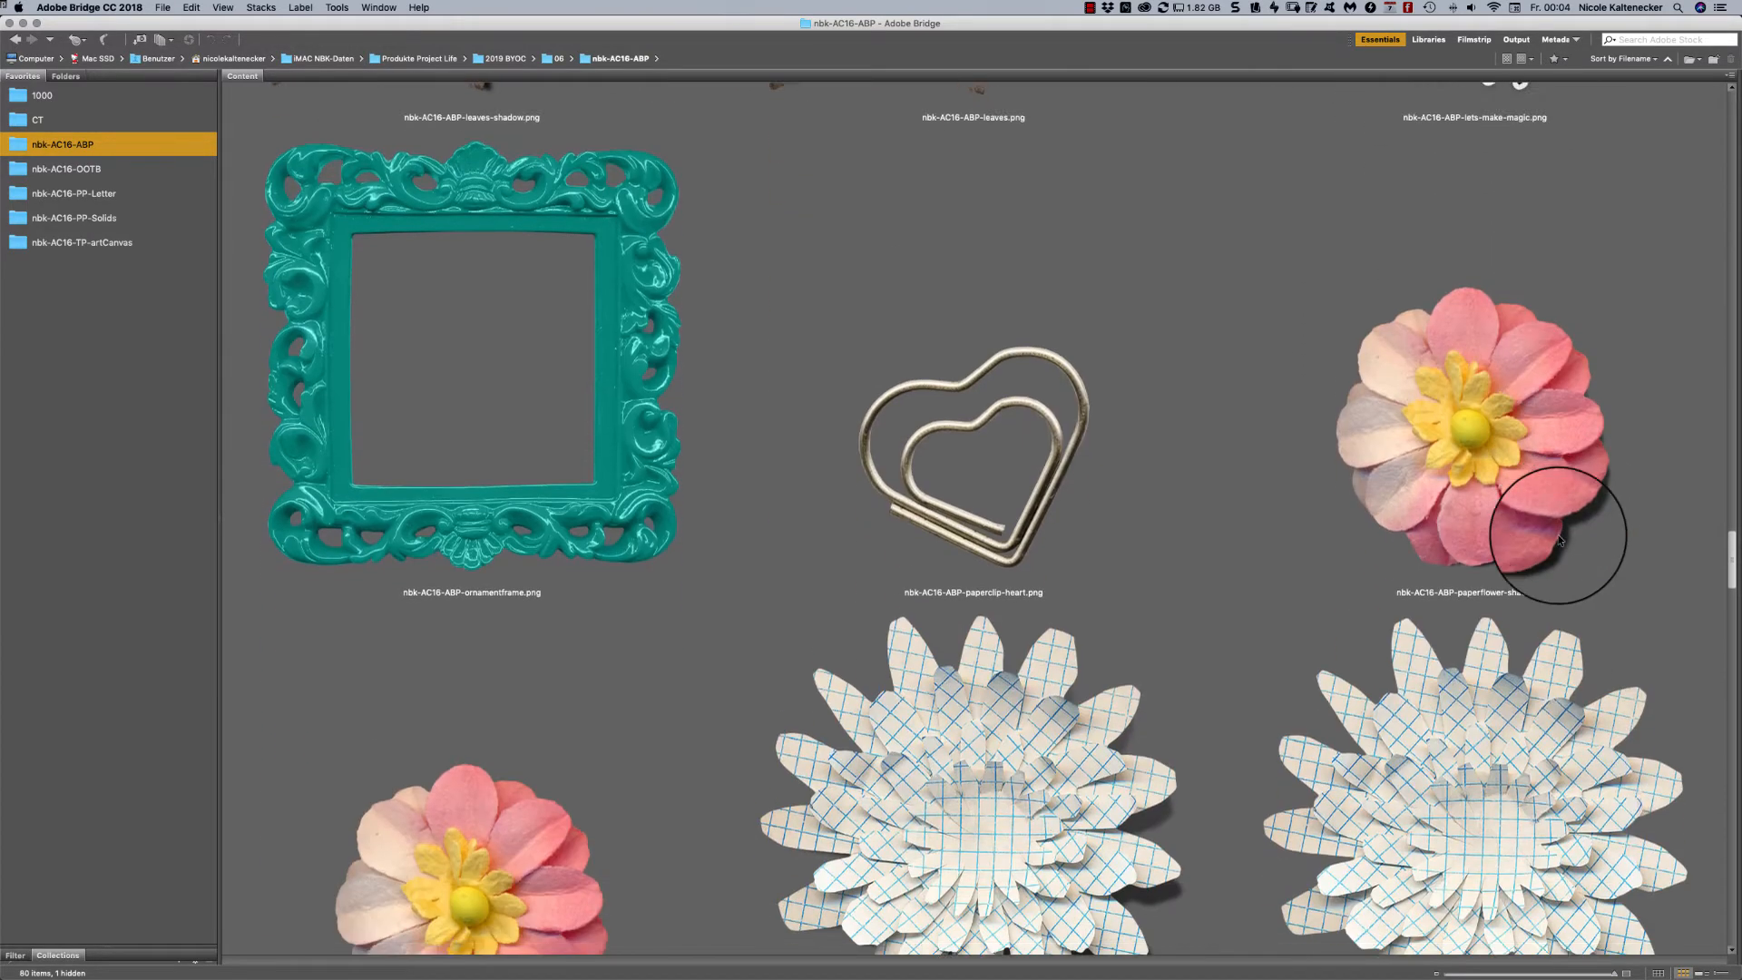
scroll(1540, 572, "down", 12)
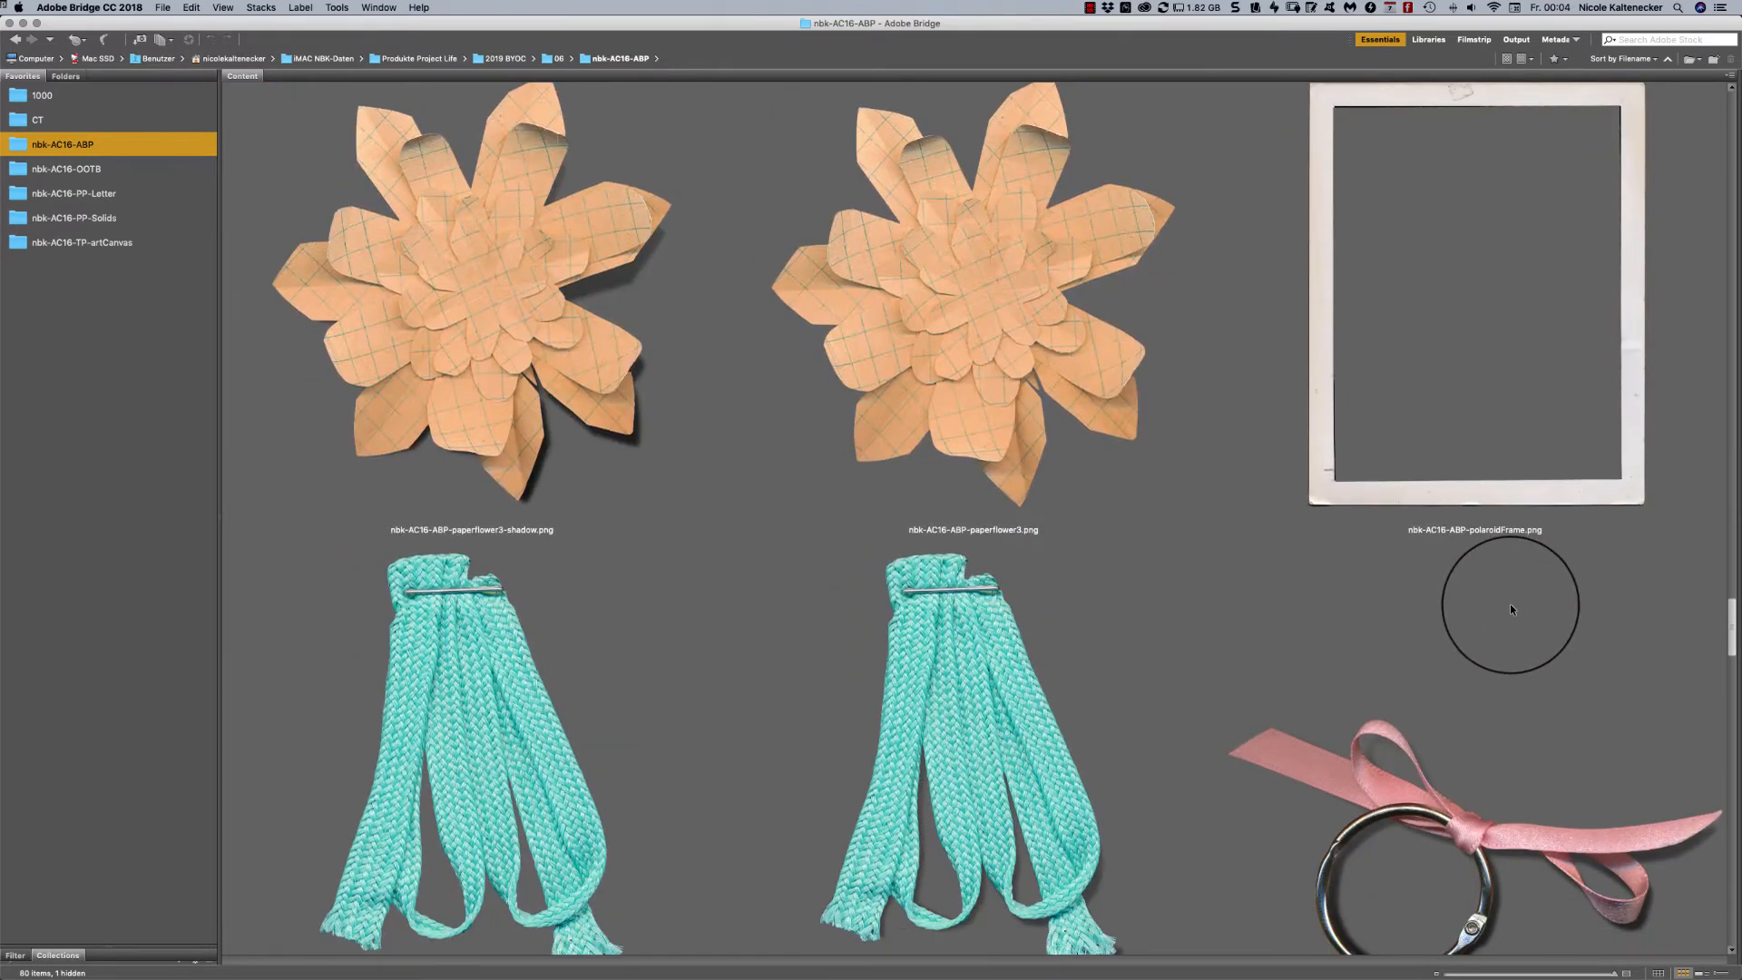
scroll(1511, 607, "down", 6)
scroll(1506, 626, "down", 14)
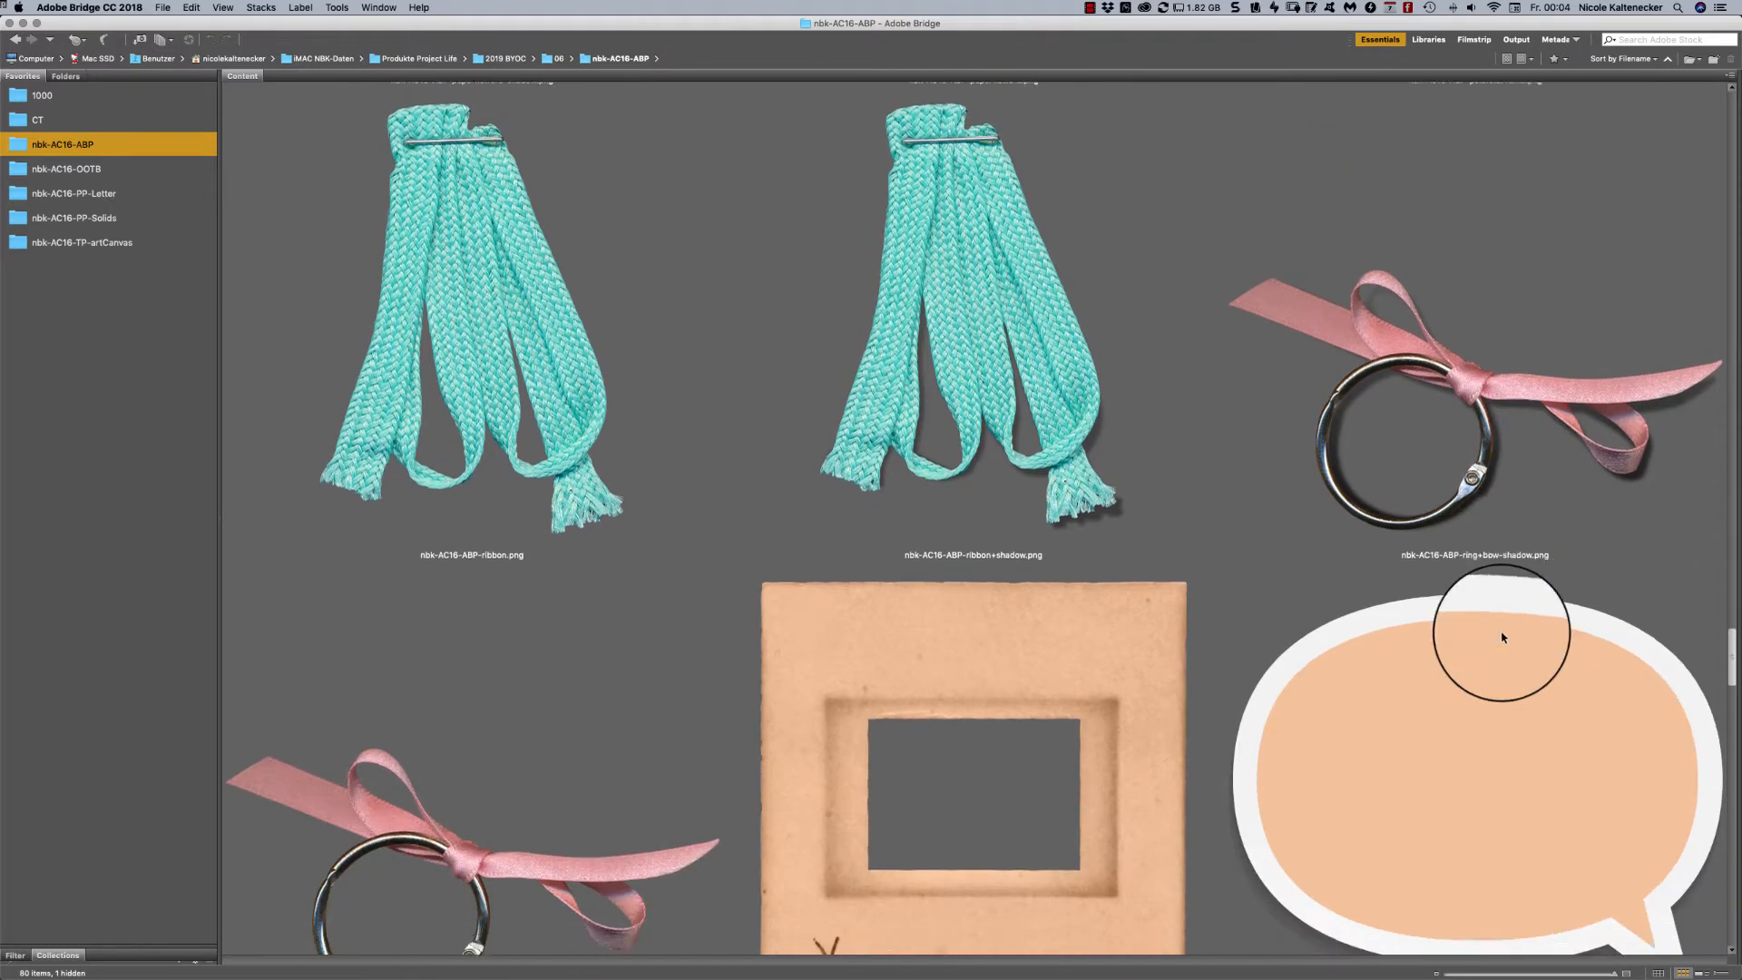
scroll(1491, 669, "down", 2)
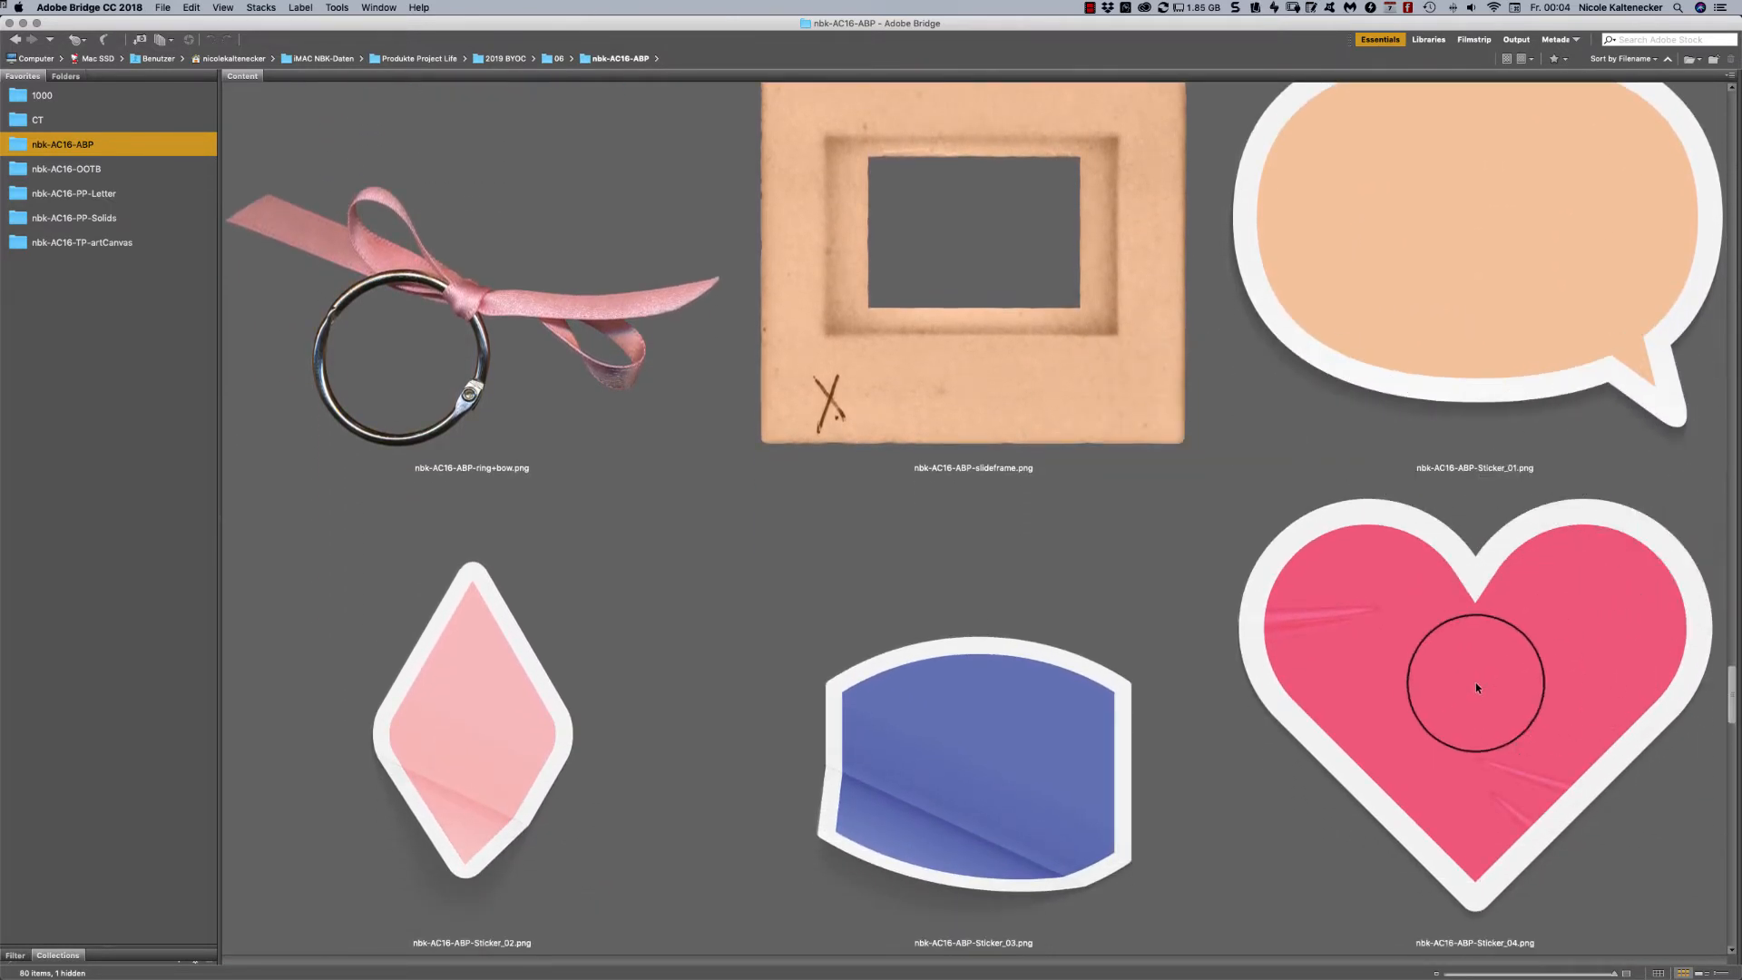
- Examine the coloured shape stickers from nbk-AC16-ABP-Sticker_01 to Sticker_12, selecting the Sticker_01 speech bubble
left_click(1451, 591)
left_click(1447, 296)
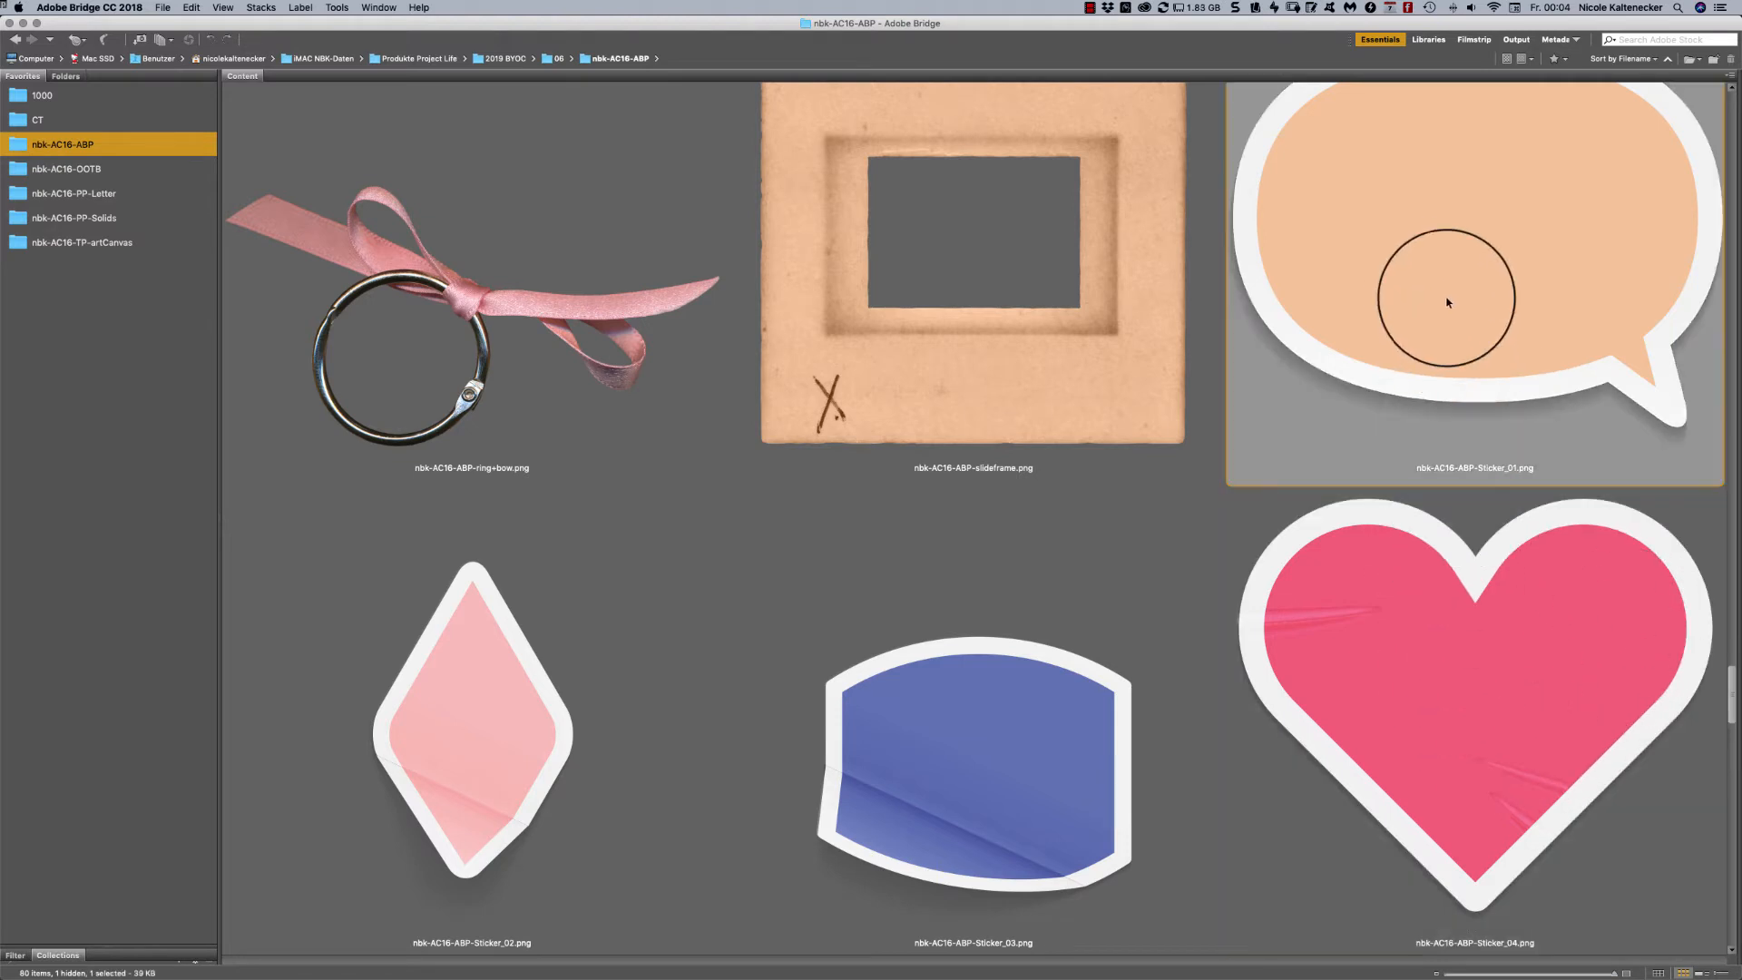
scroll(1733, 679, "down", 4)
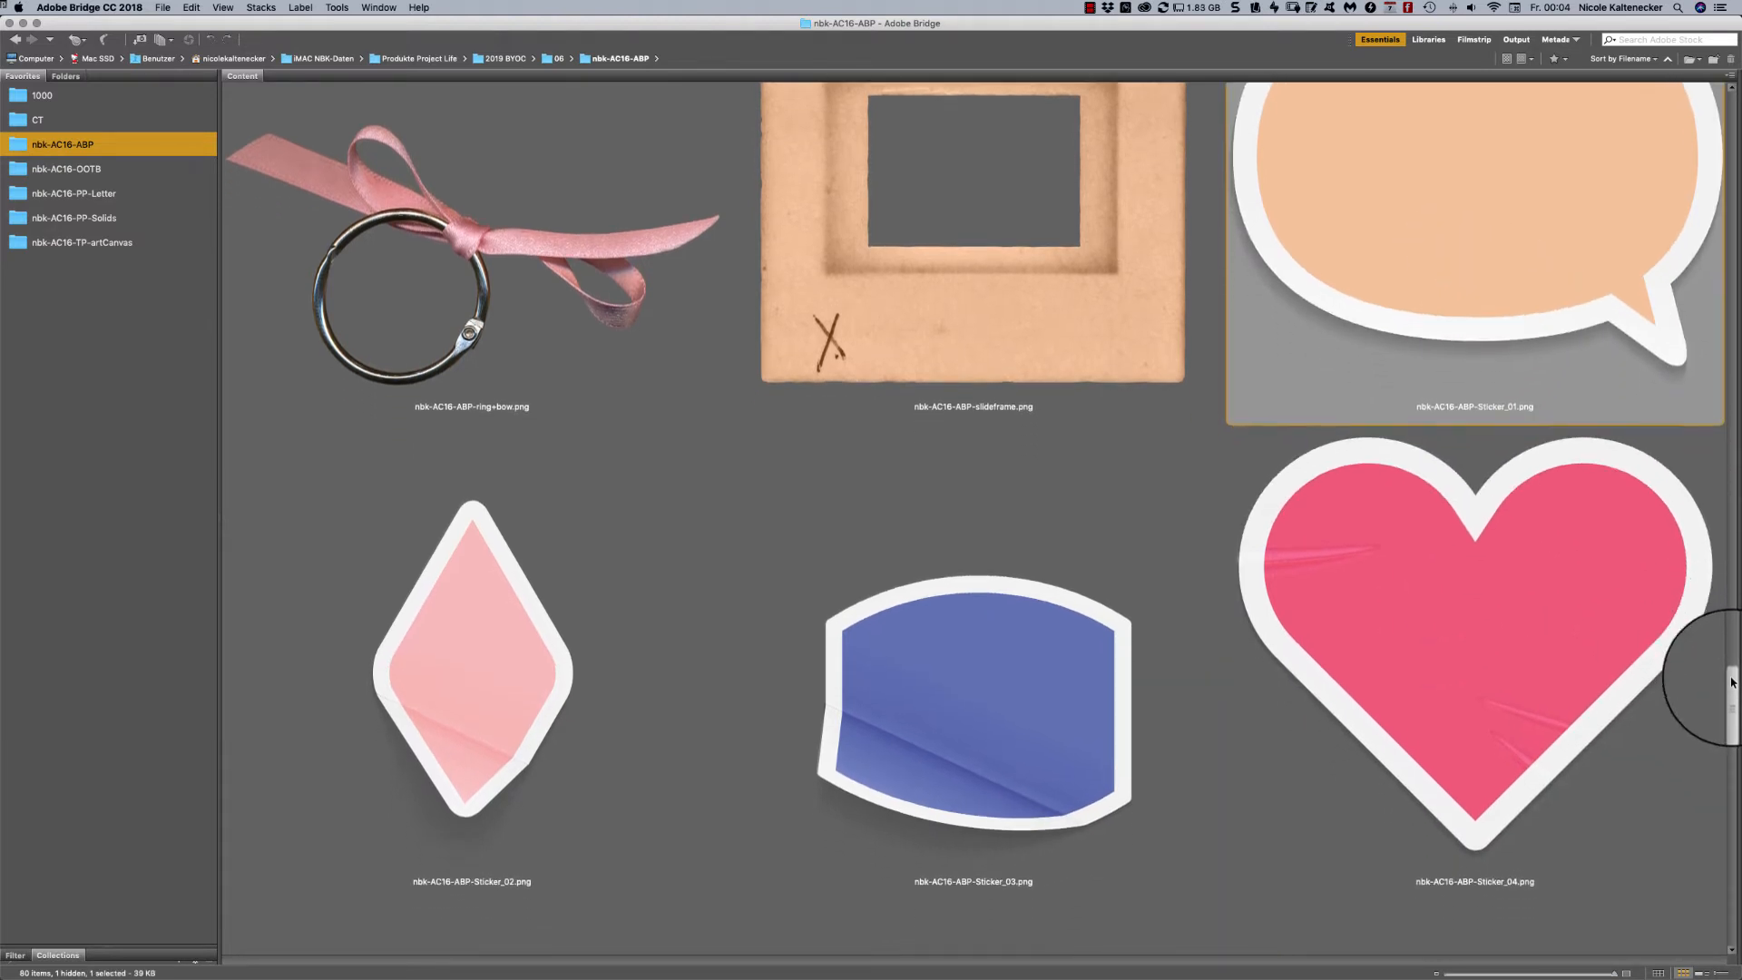
scroll(1708, 701, "down", 9)
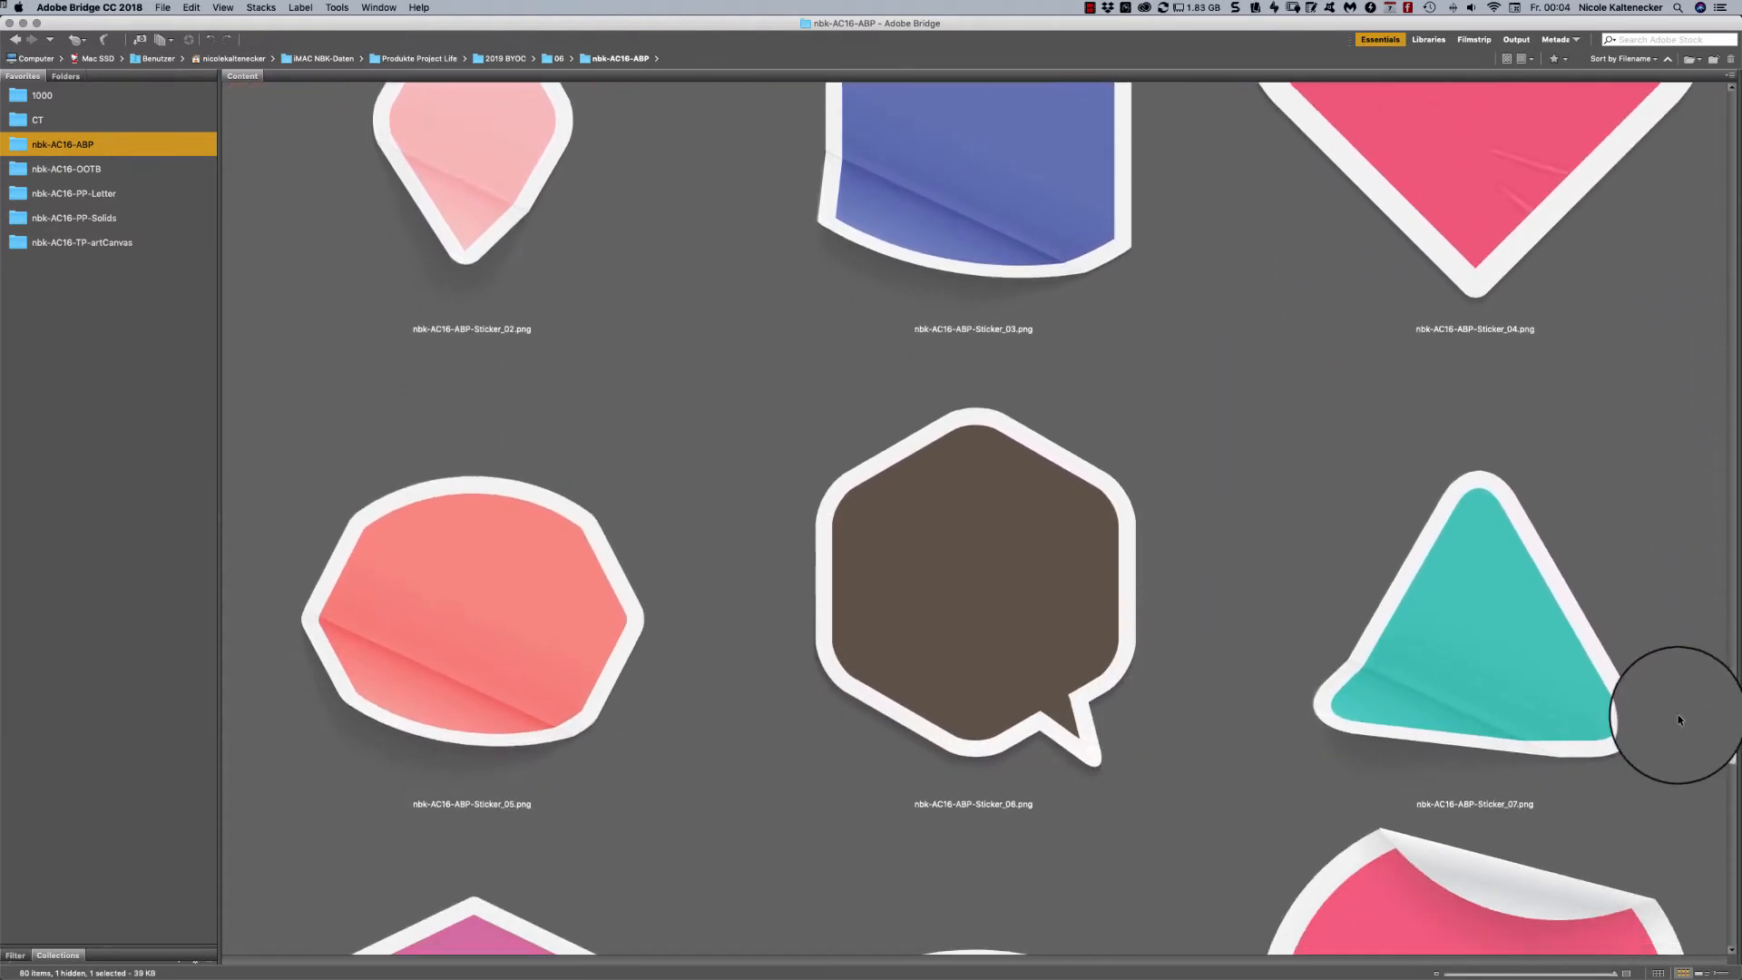
scroll(1594, 758, "down", 2)
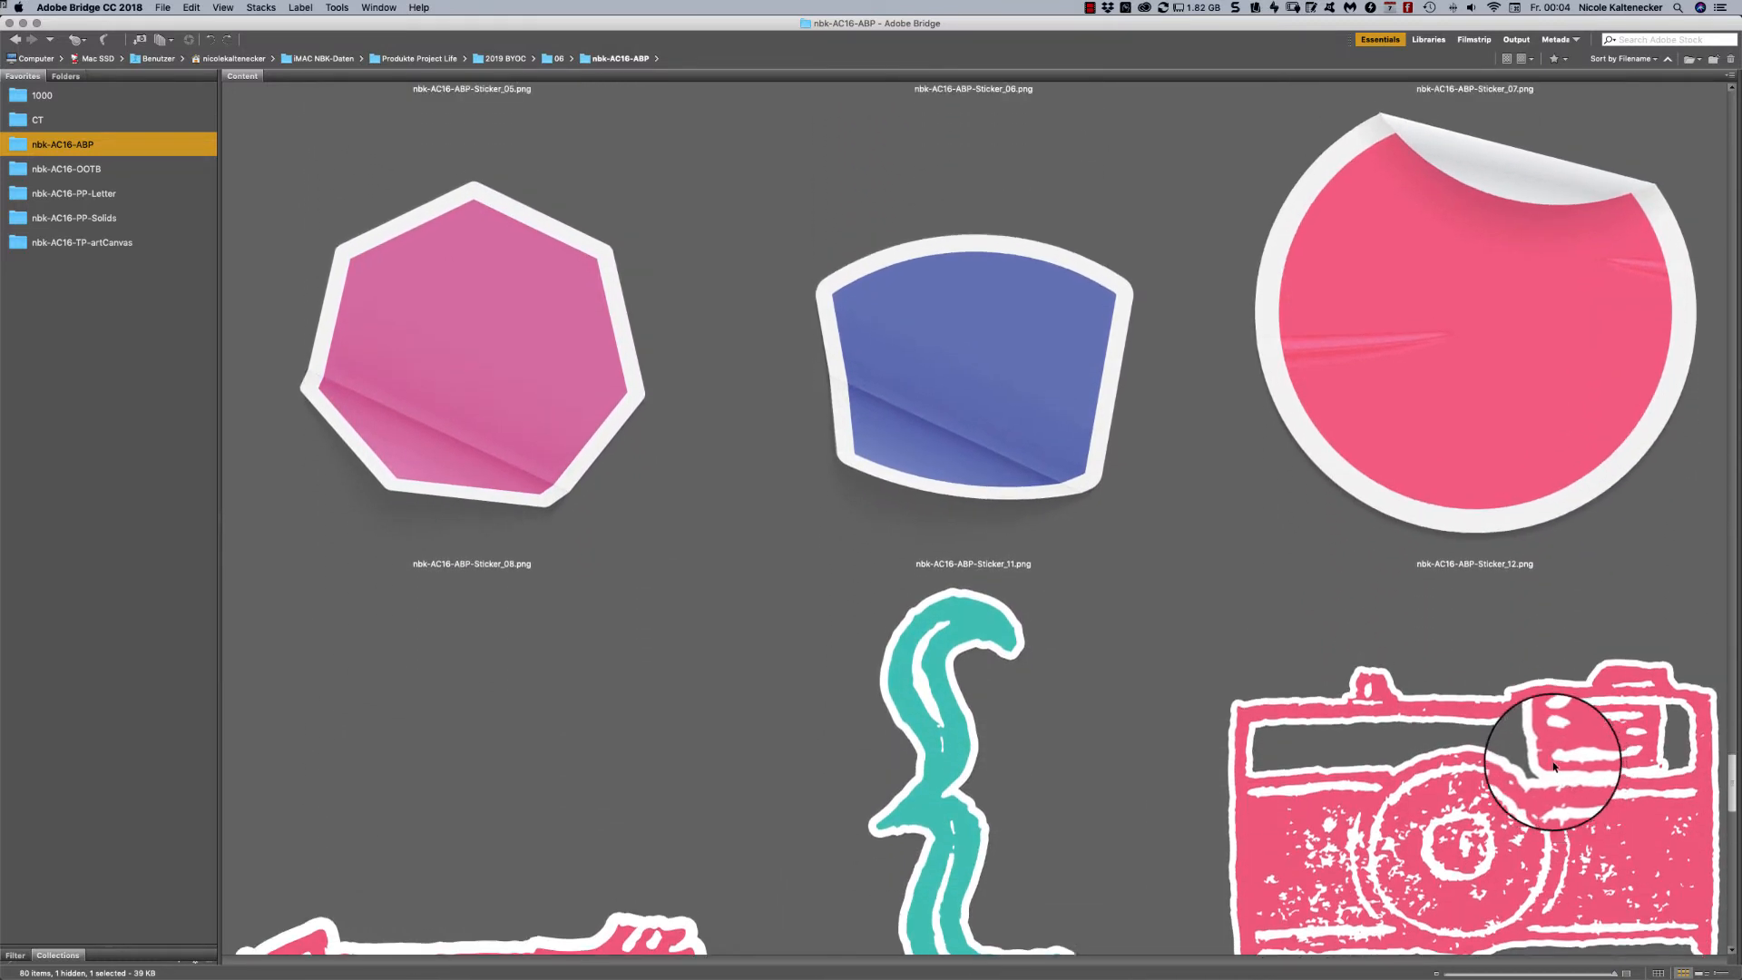
- Examine the stamped stickers from arrow to thumbs-up, the washi strips and the wooden frames, up to the nbk-artCrush16-ABP.jpg preview
scroll(1497, 723, "down", 2)
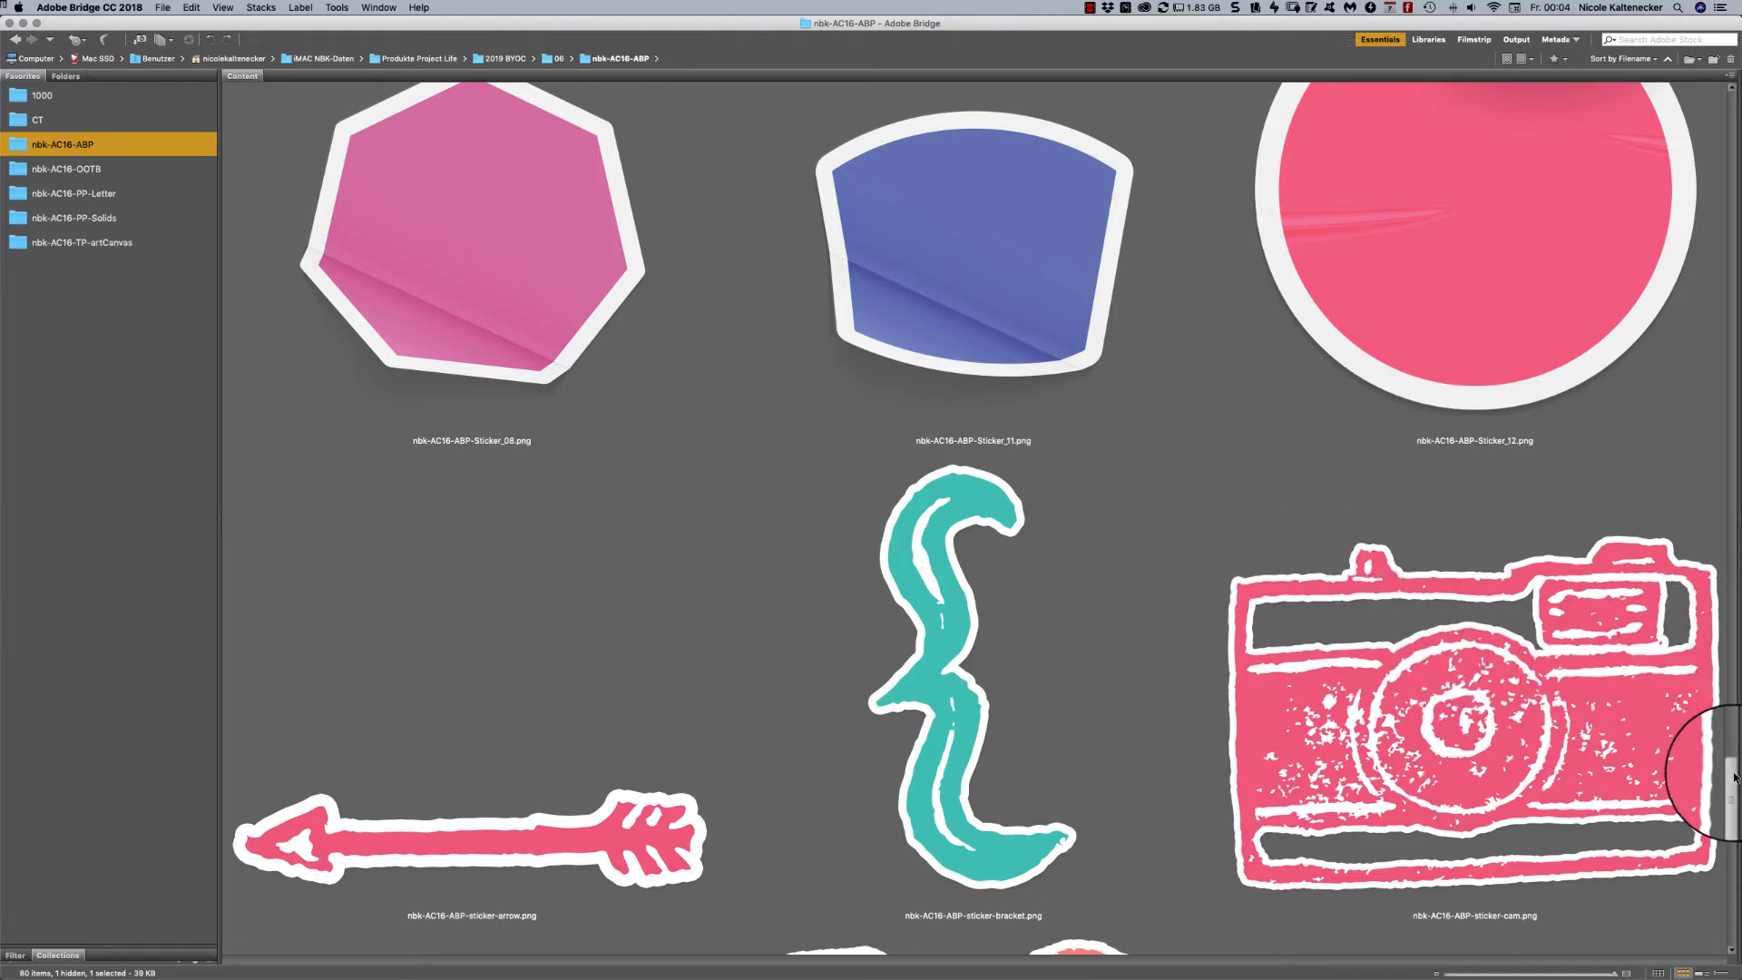
scroll(1735, 778, "down", 2)
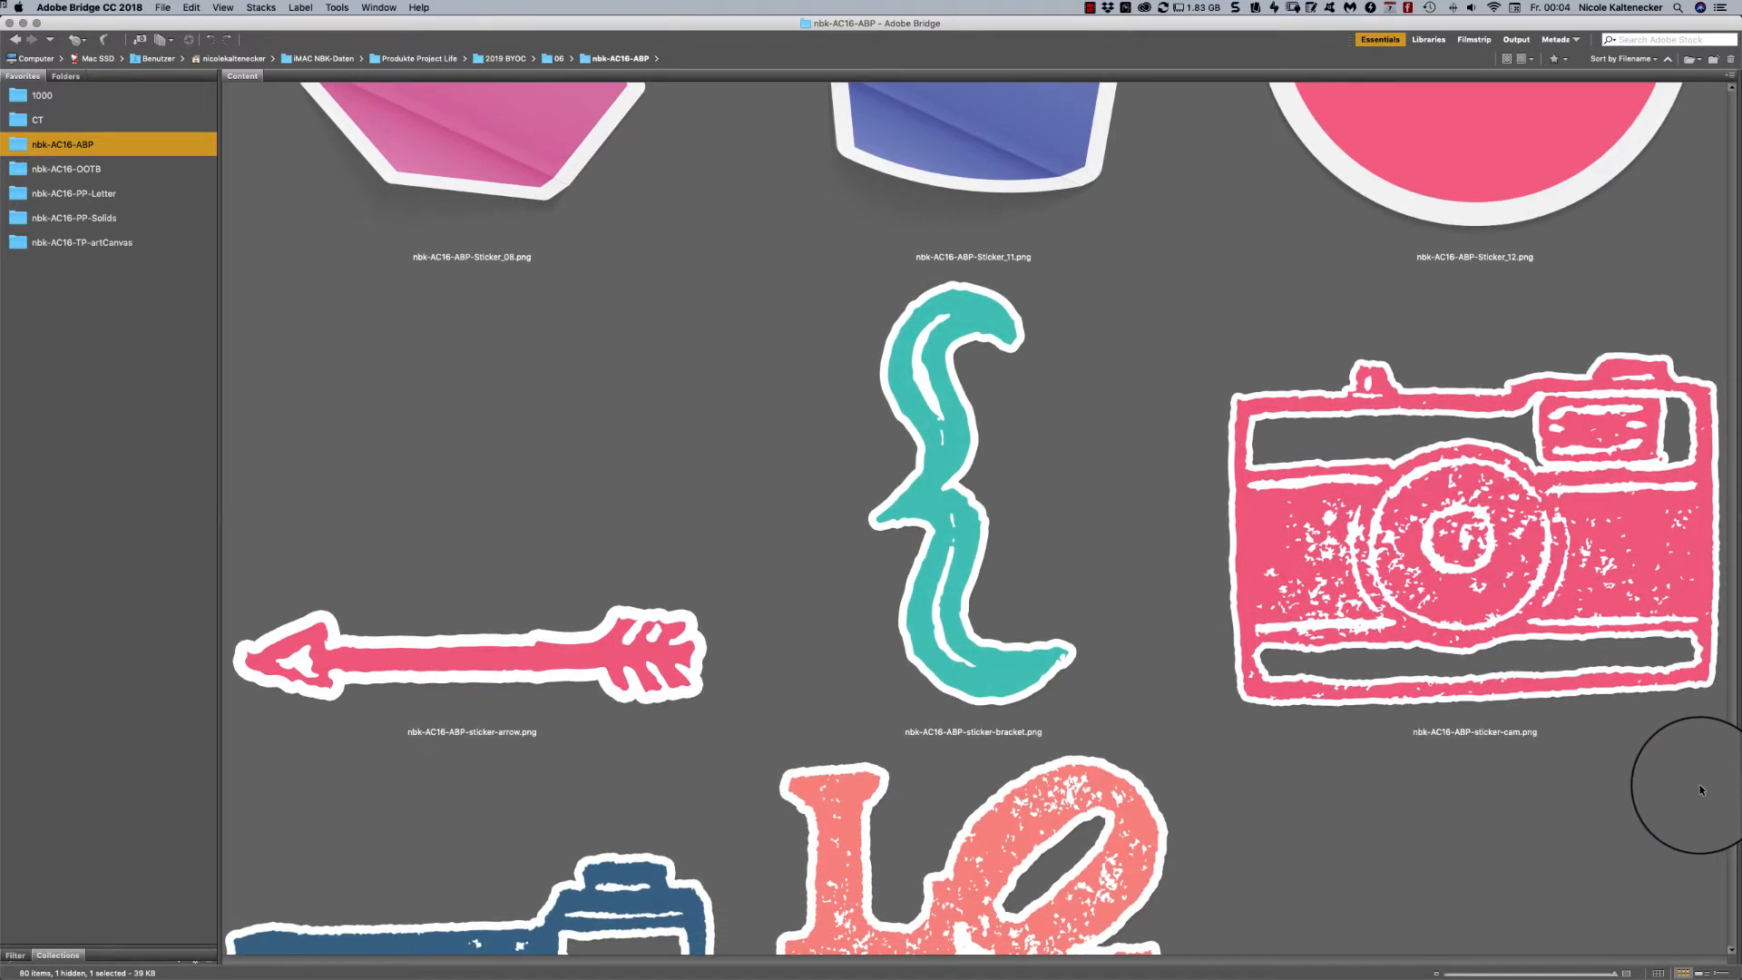
scroll(1697, 784, "down", 5)
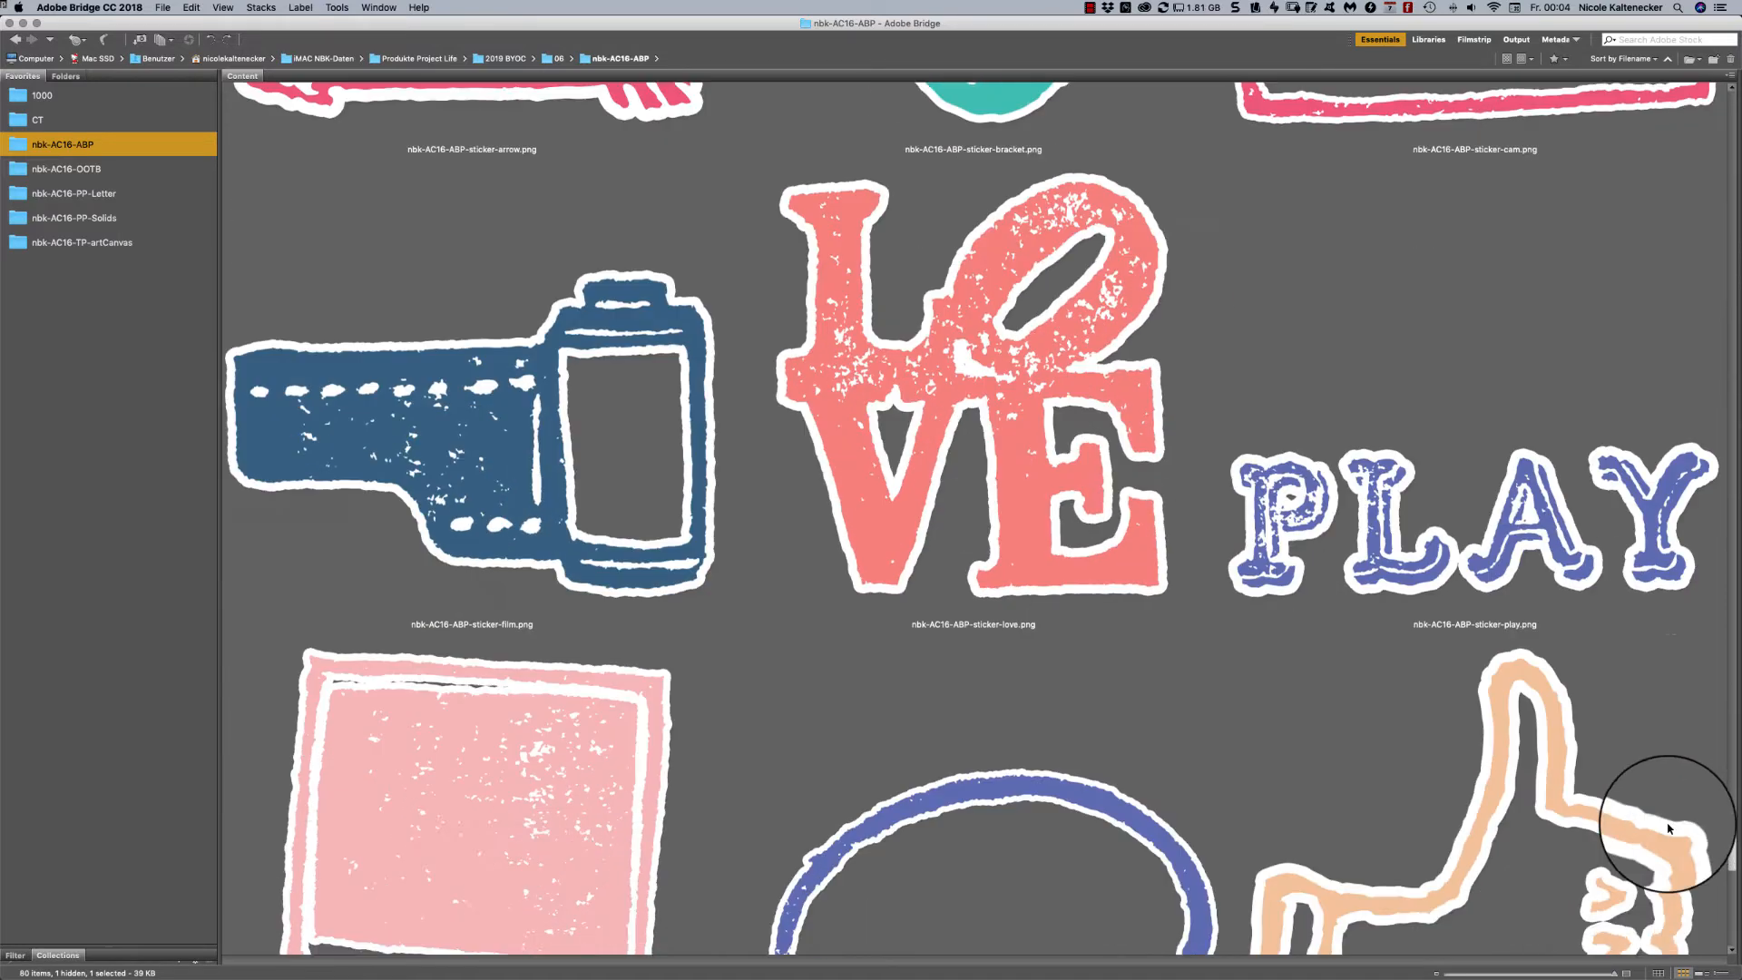
scroll(1652, 851, "down", 8)
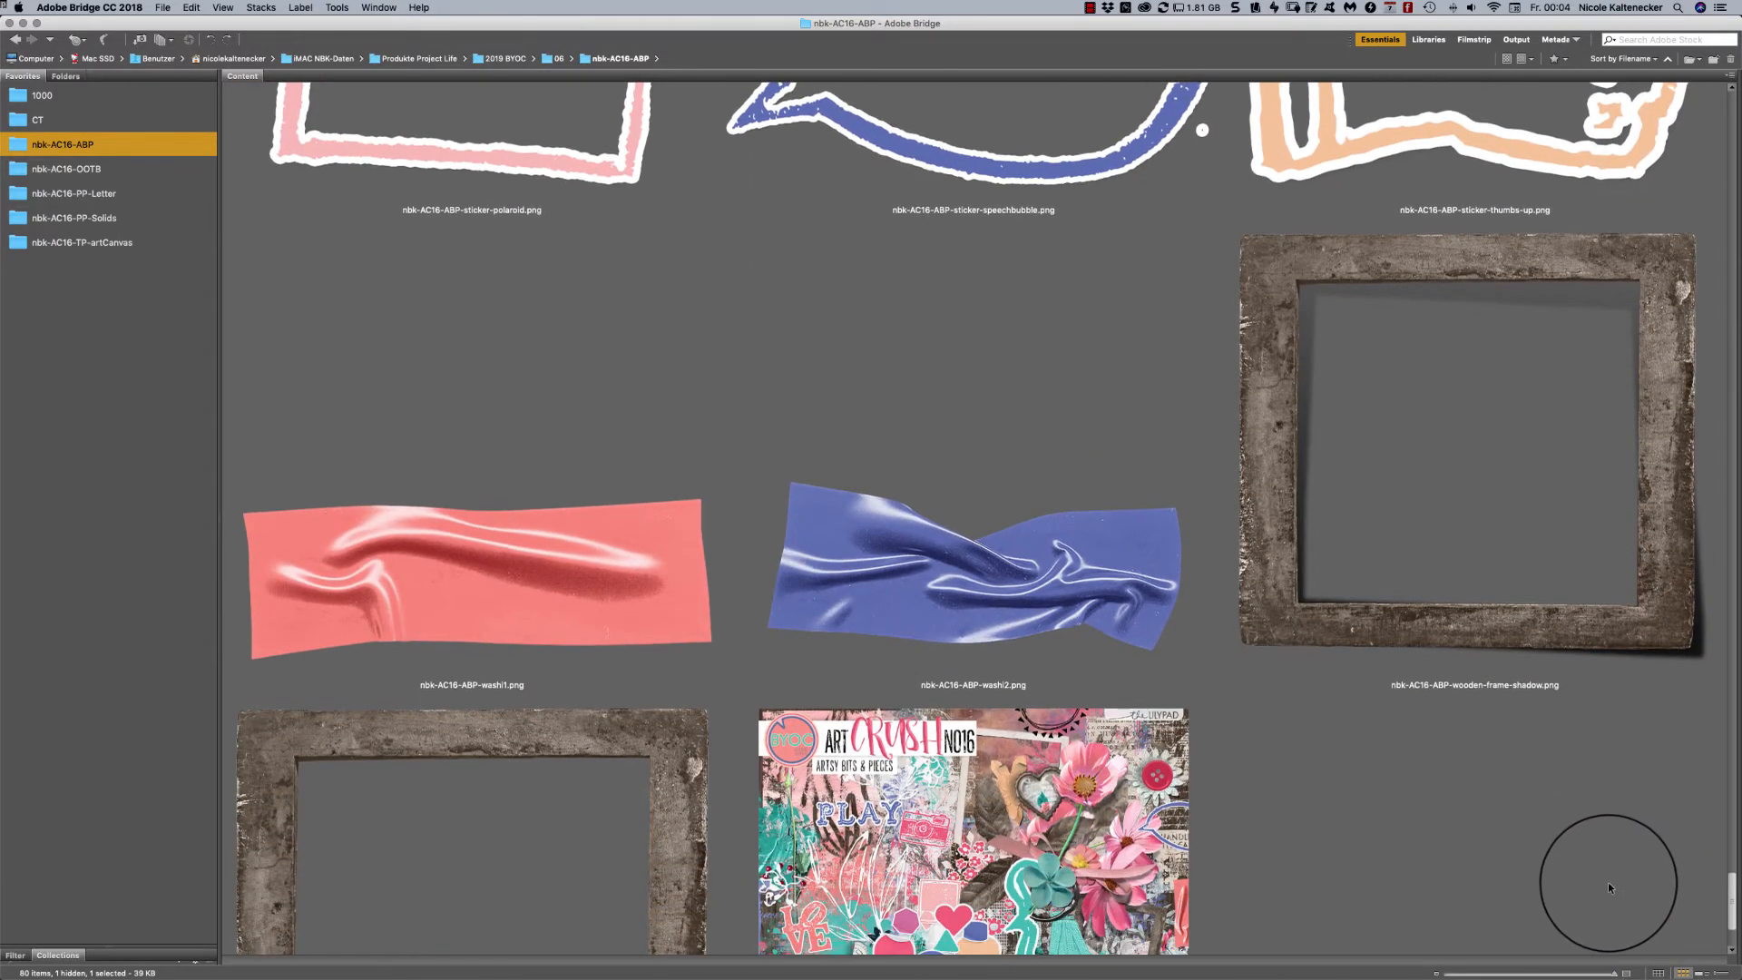
scroll(1608, 889, "down", 2)
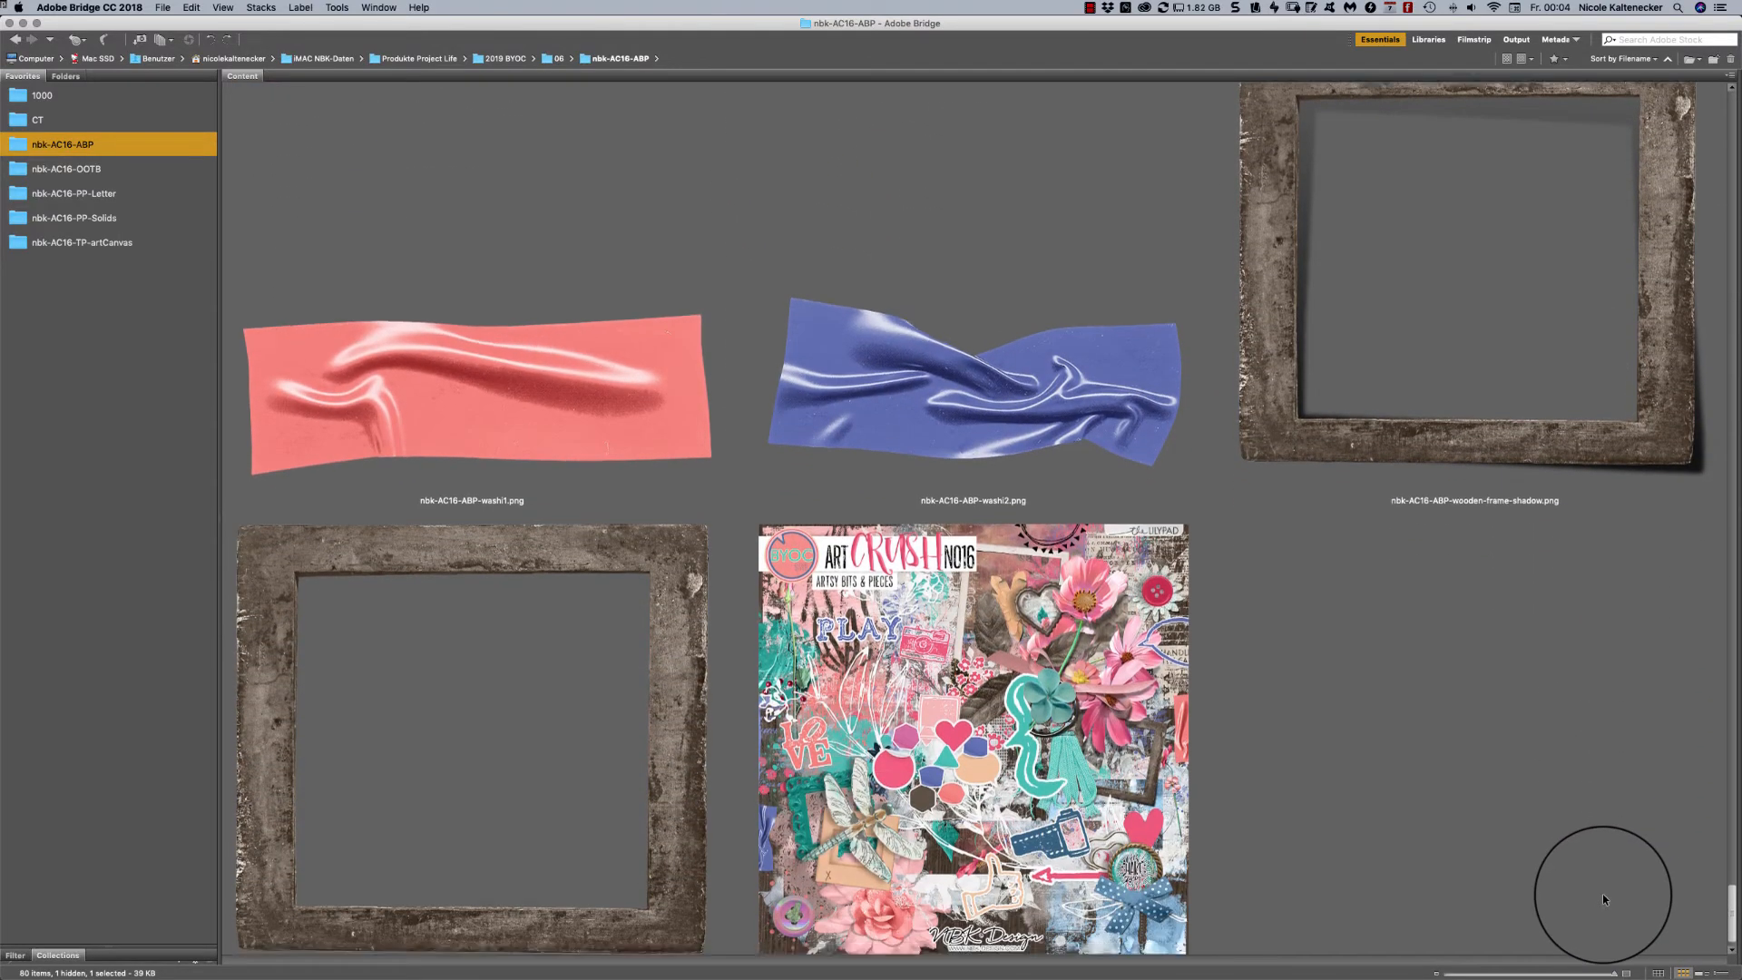
scroll(1603, 895, "down", 1)
- Skim the whole nbk-AC16-ABP folder once more from the first ArtsyBit to the final preview image, and return to its beginning
scroll(1588, 922, "up", 20)
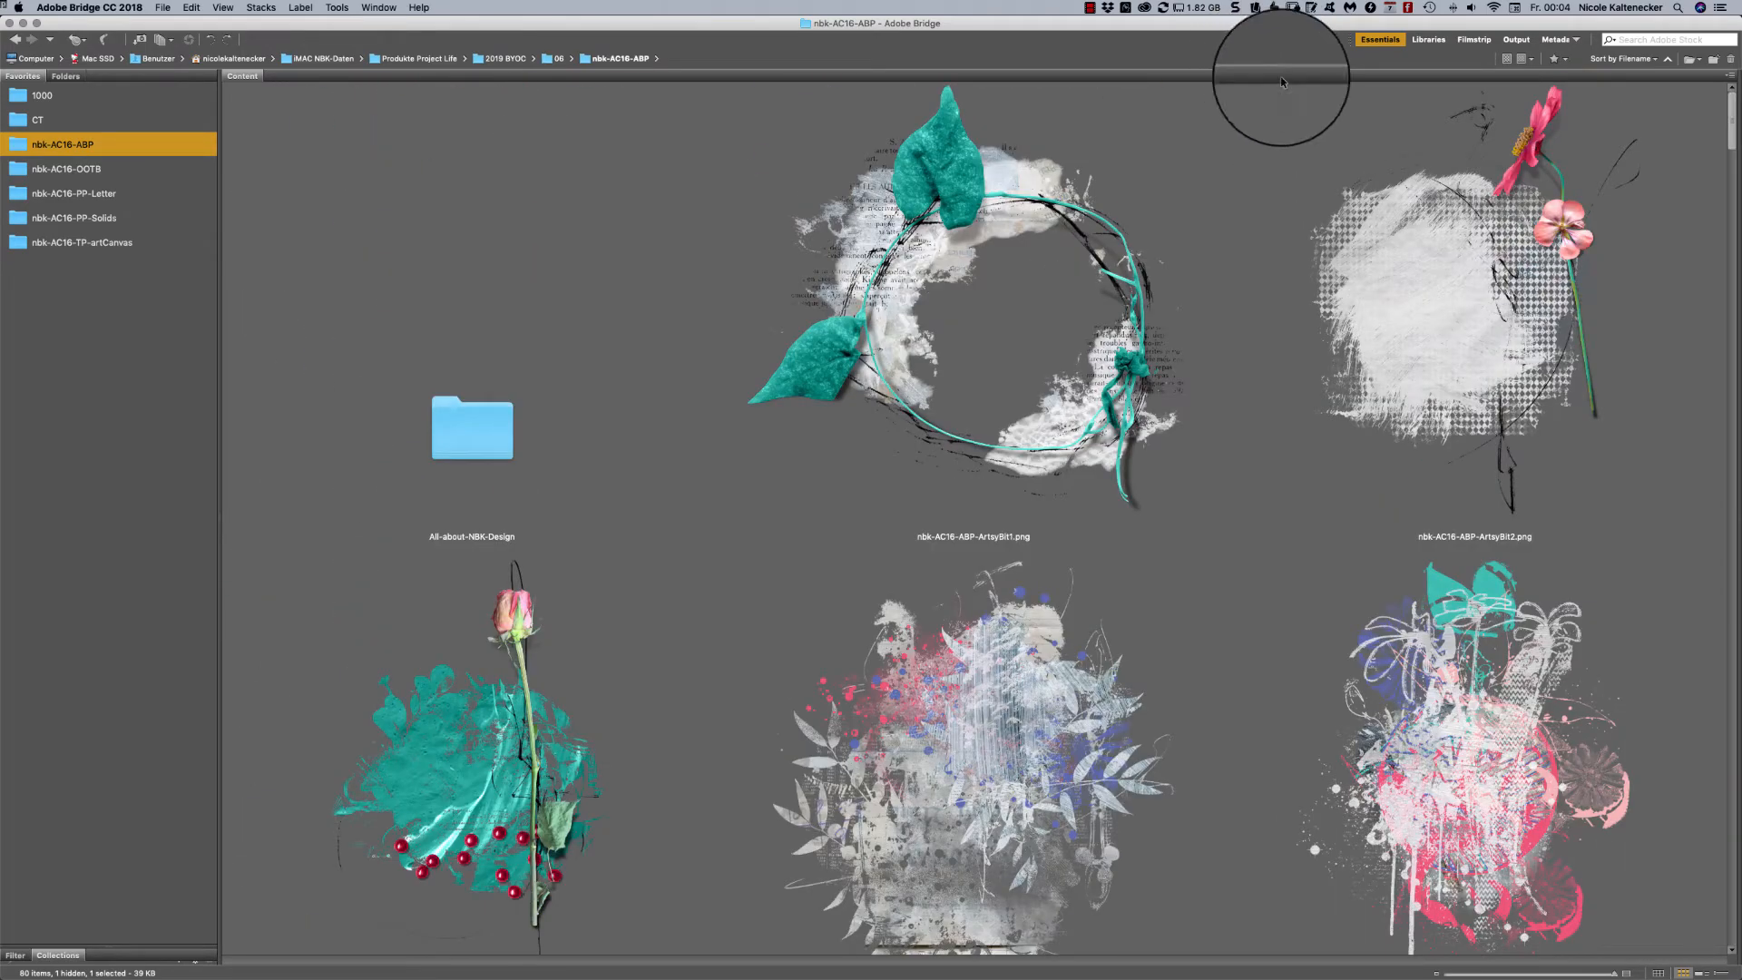
left_click_drag(1731, 111, 1728, 113)
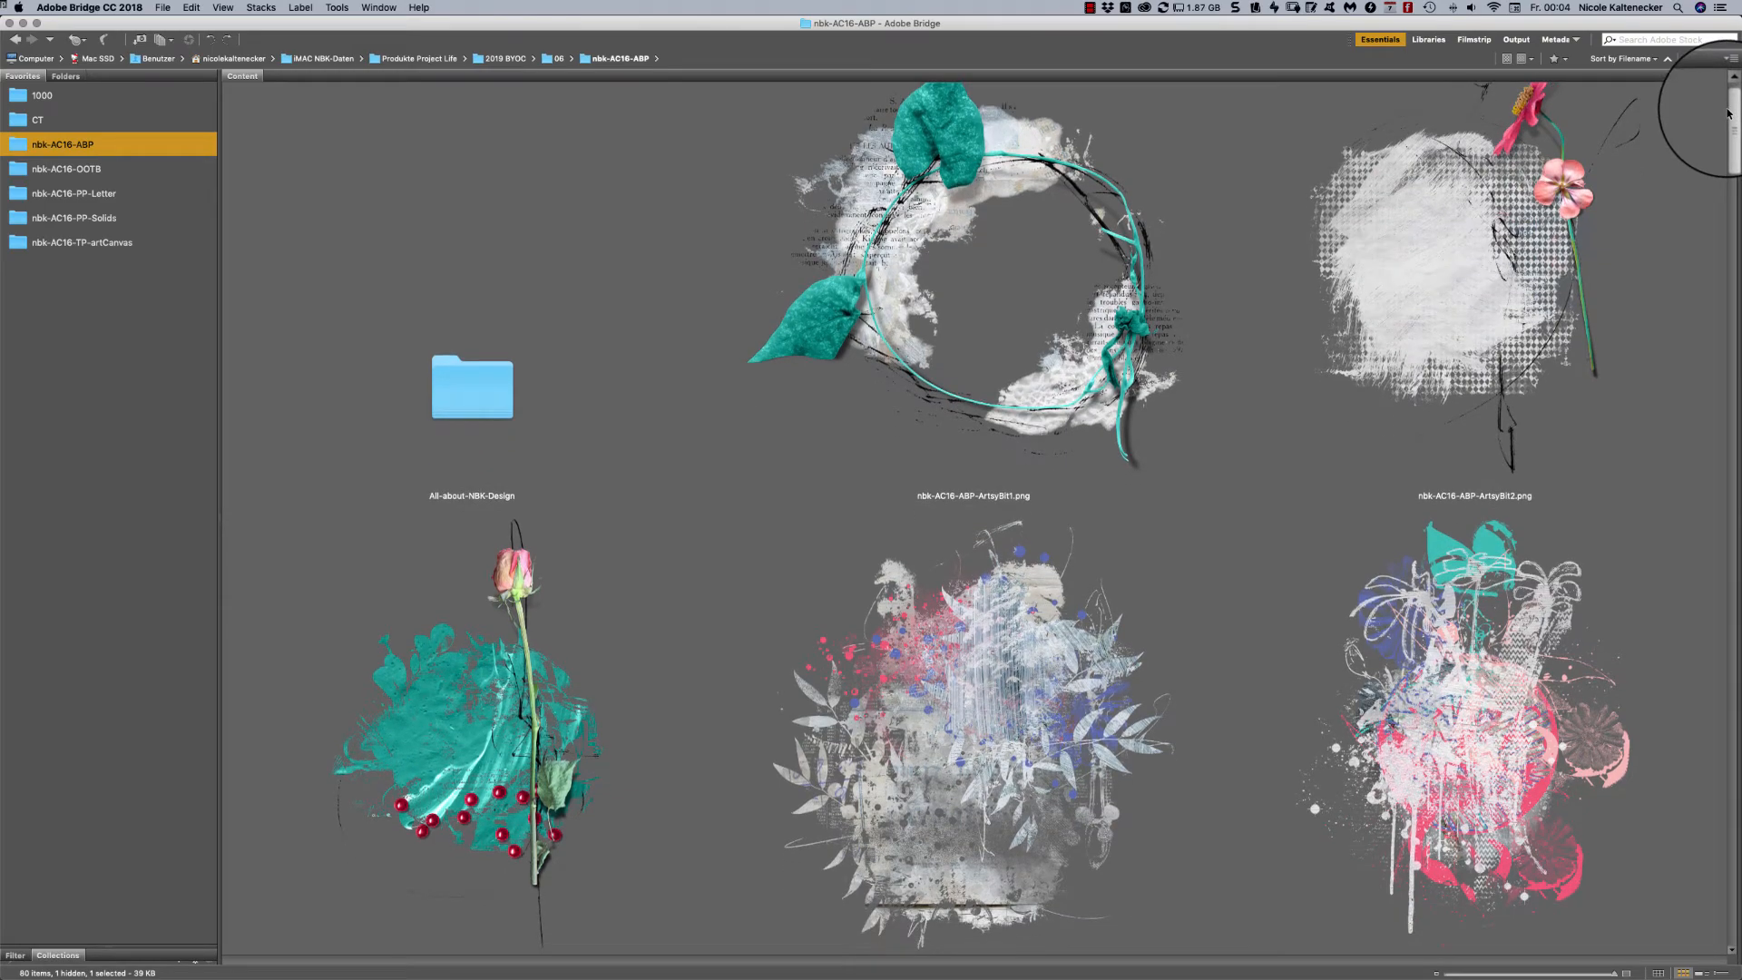
left_click_drag(1728, 113, 1436, 630)
scroll(1436, 630, "up", 3)
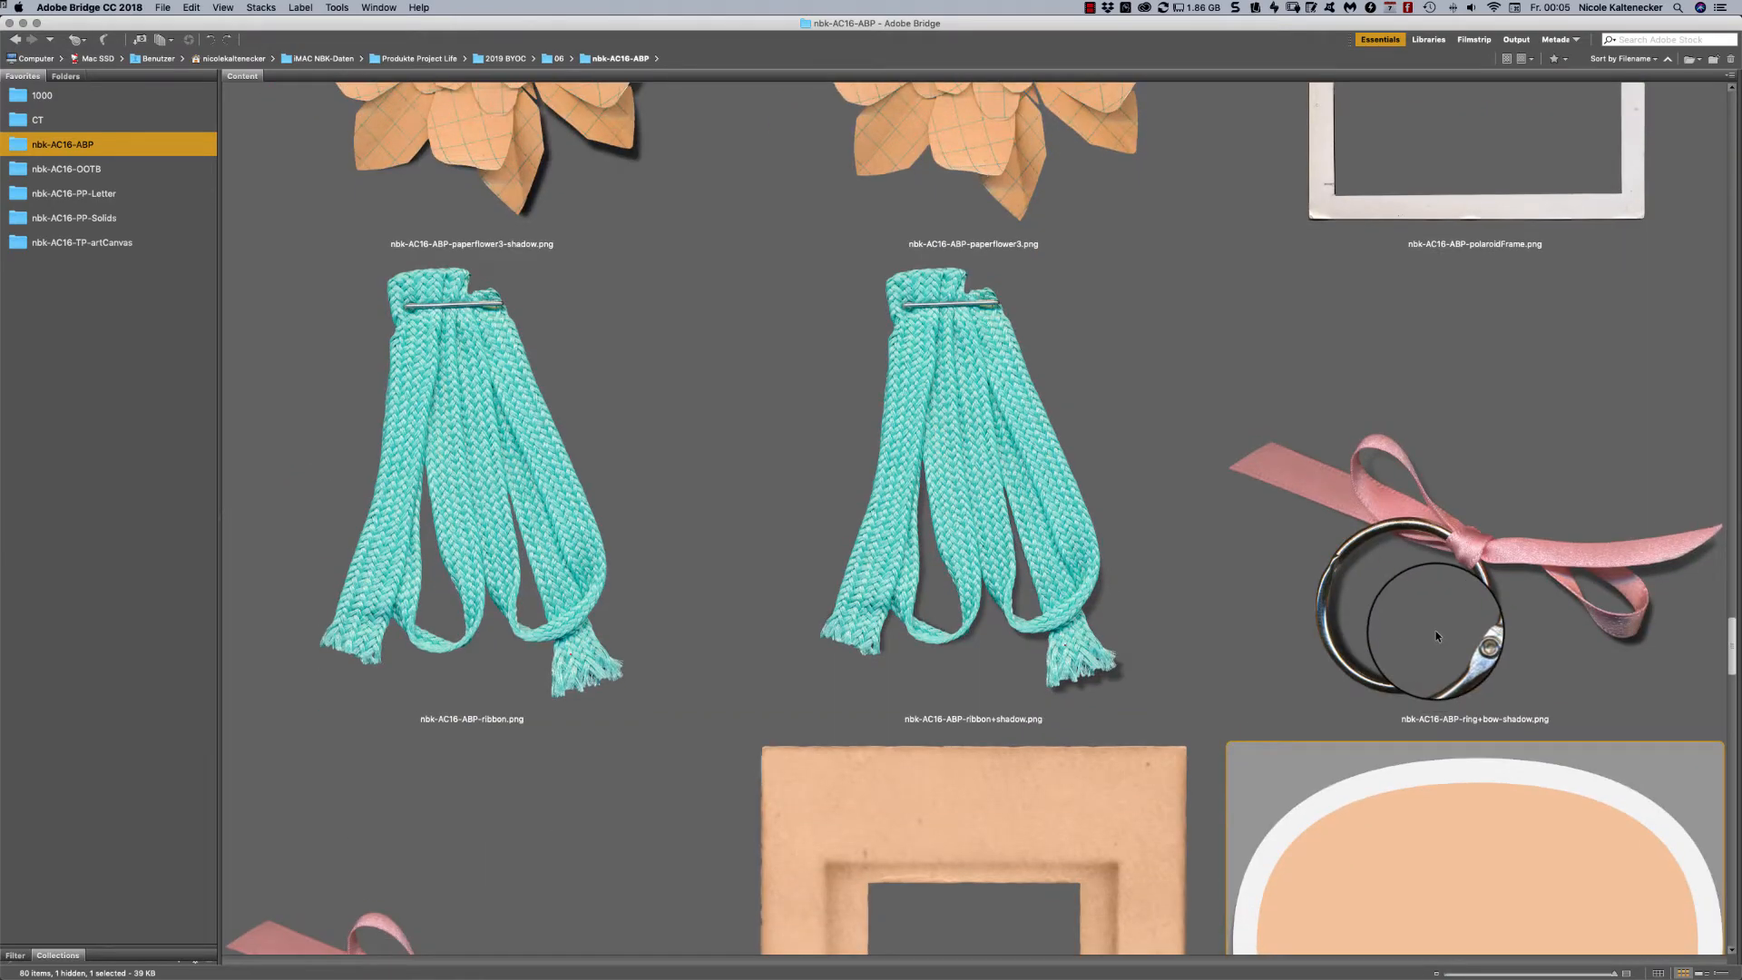
scroll(1430, 626, "down", 1)
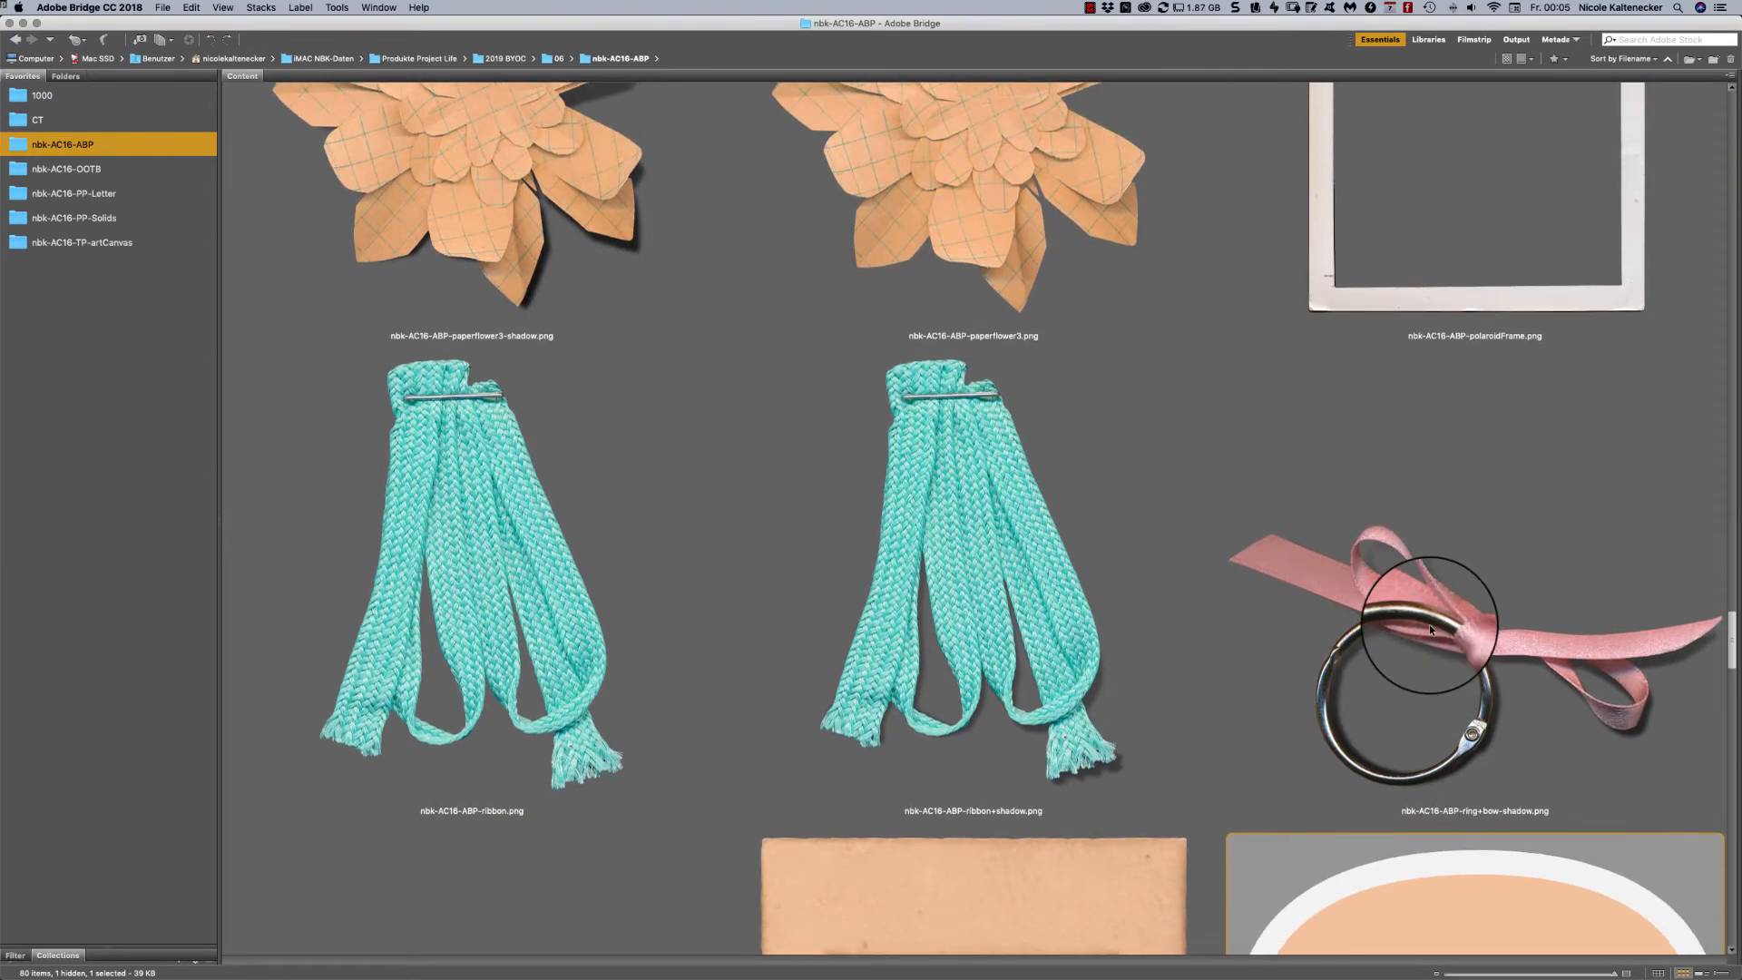
scroll(1430, 624, "down", 20)
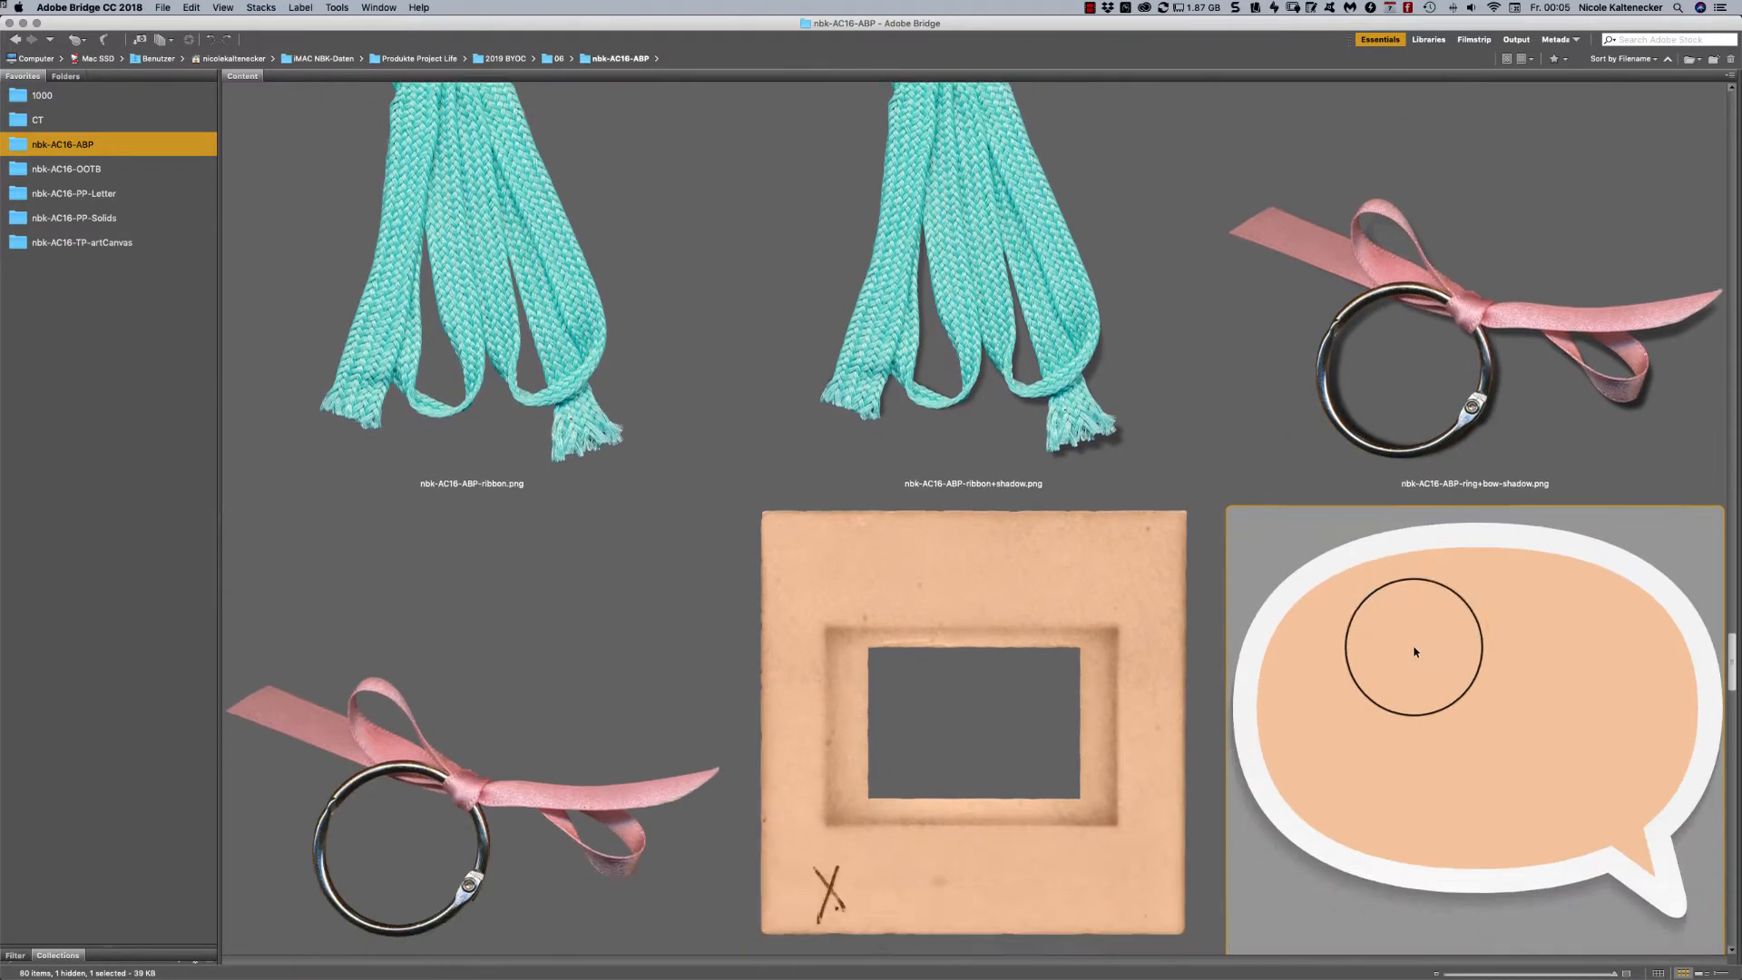
scroll(1385, 723, "down", 20)
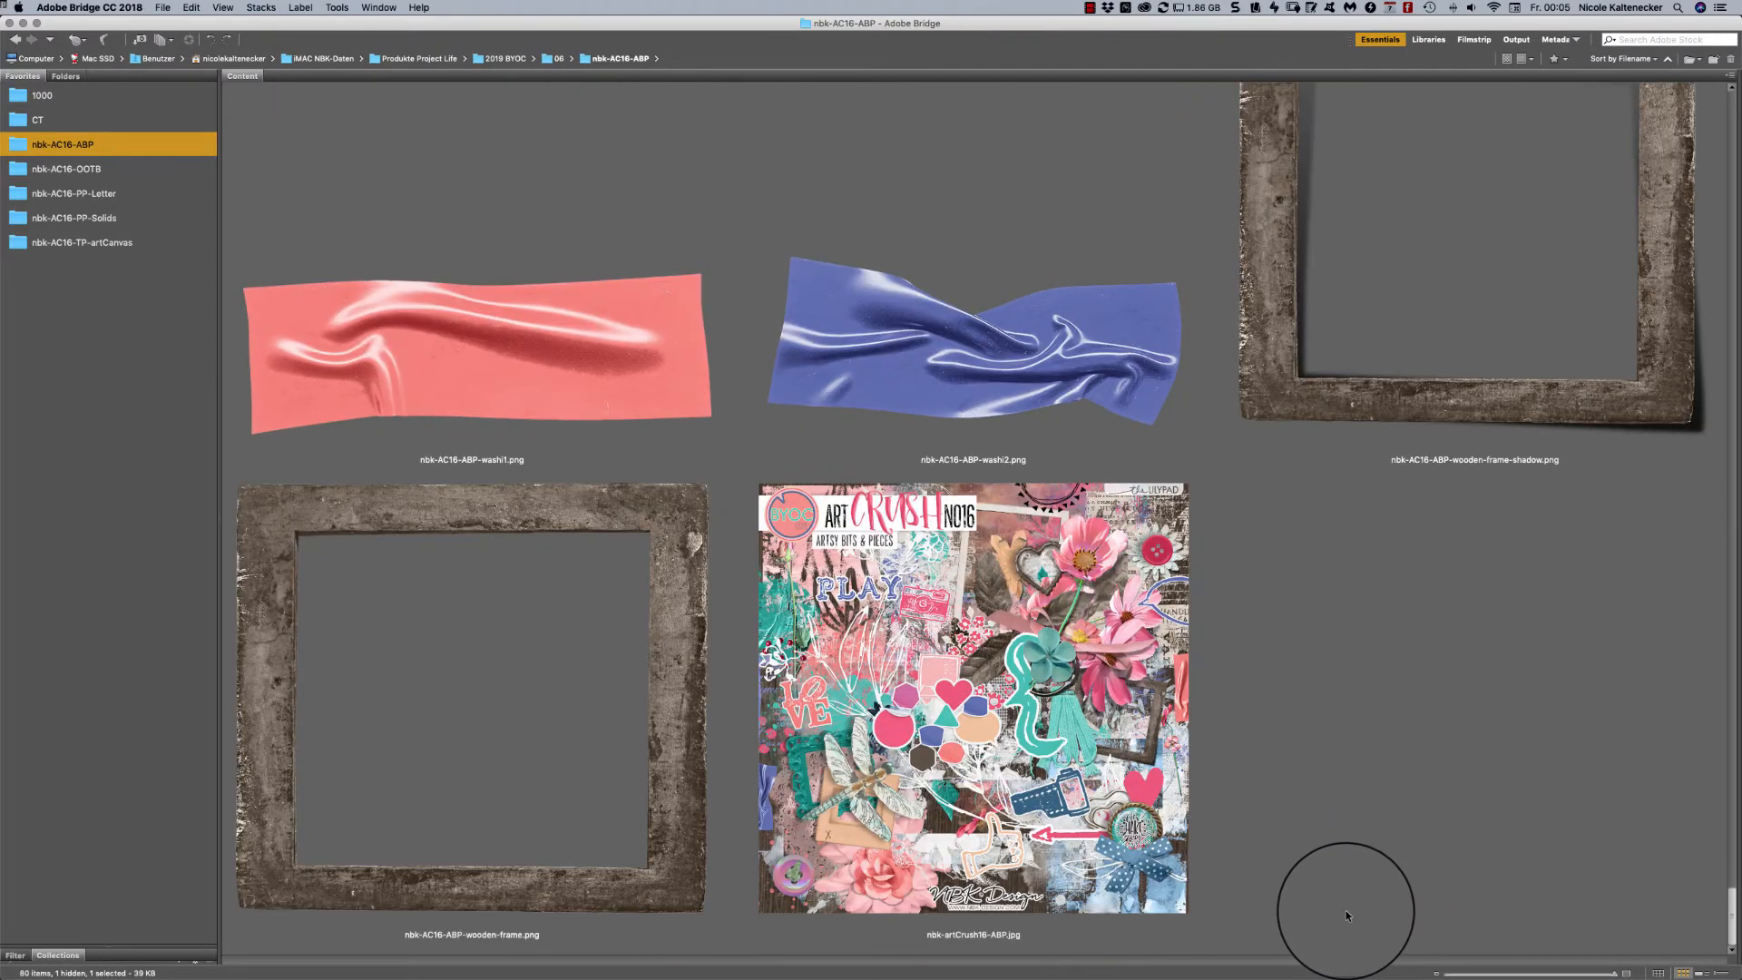
scroll(1347, 911, "up", 20)
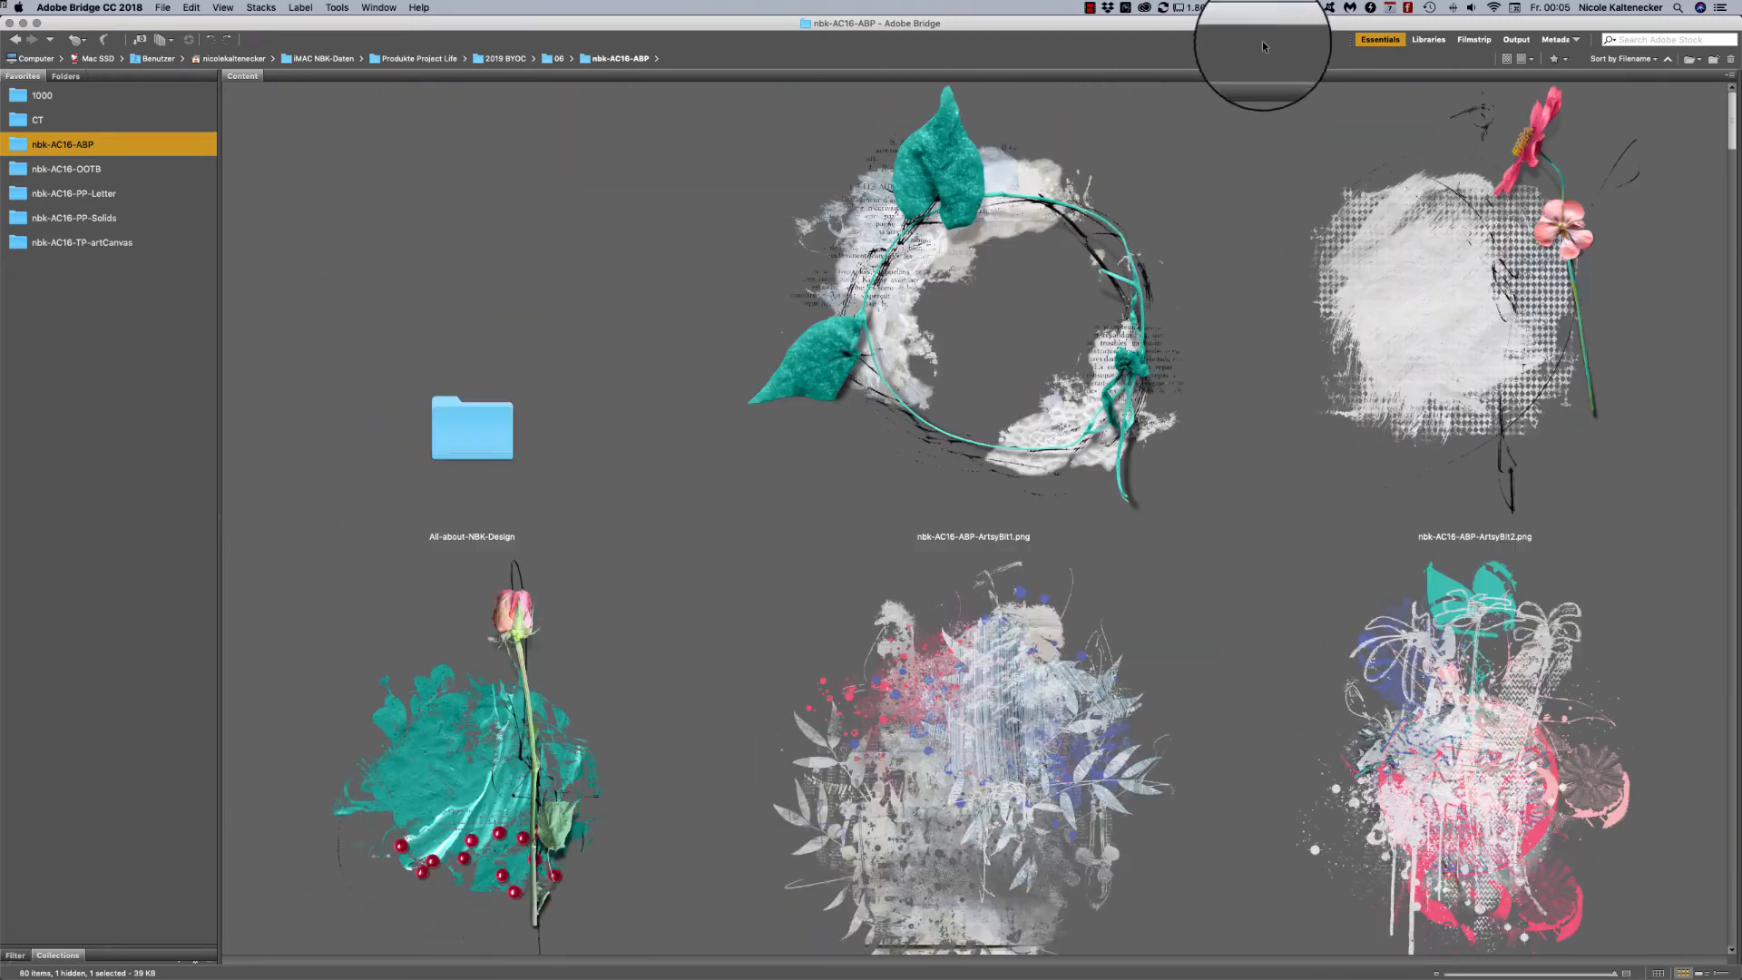
- Review the layered frames in the nbk-AC16-OOTB folder and open nbk-AC16-OOTB1.psd in Photoshop
left_click(123, 175)
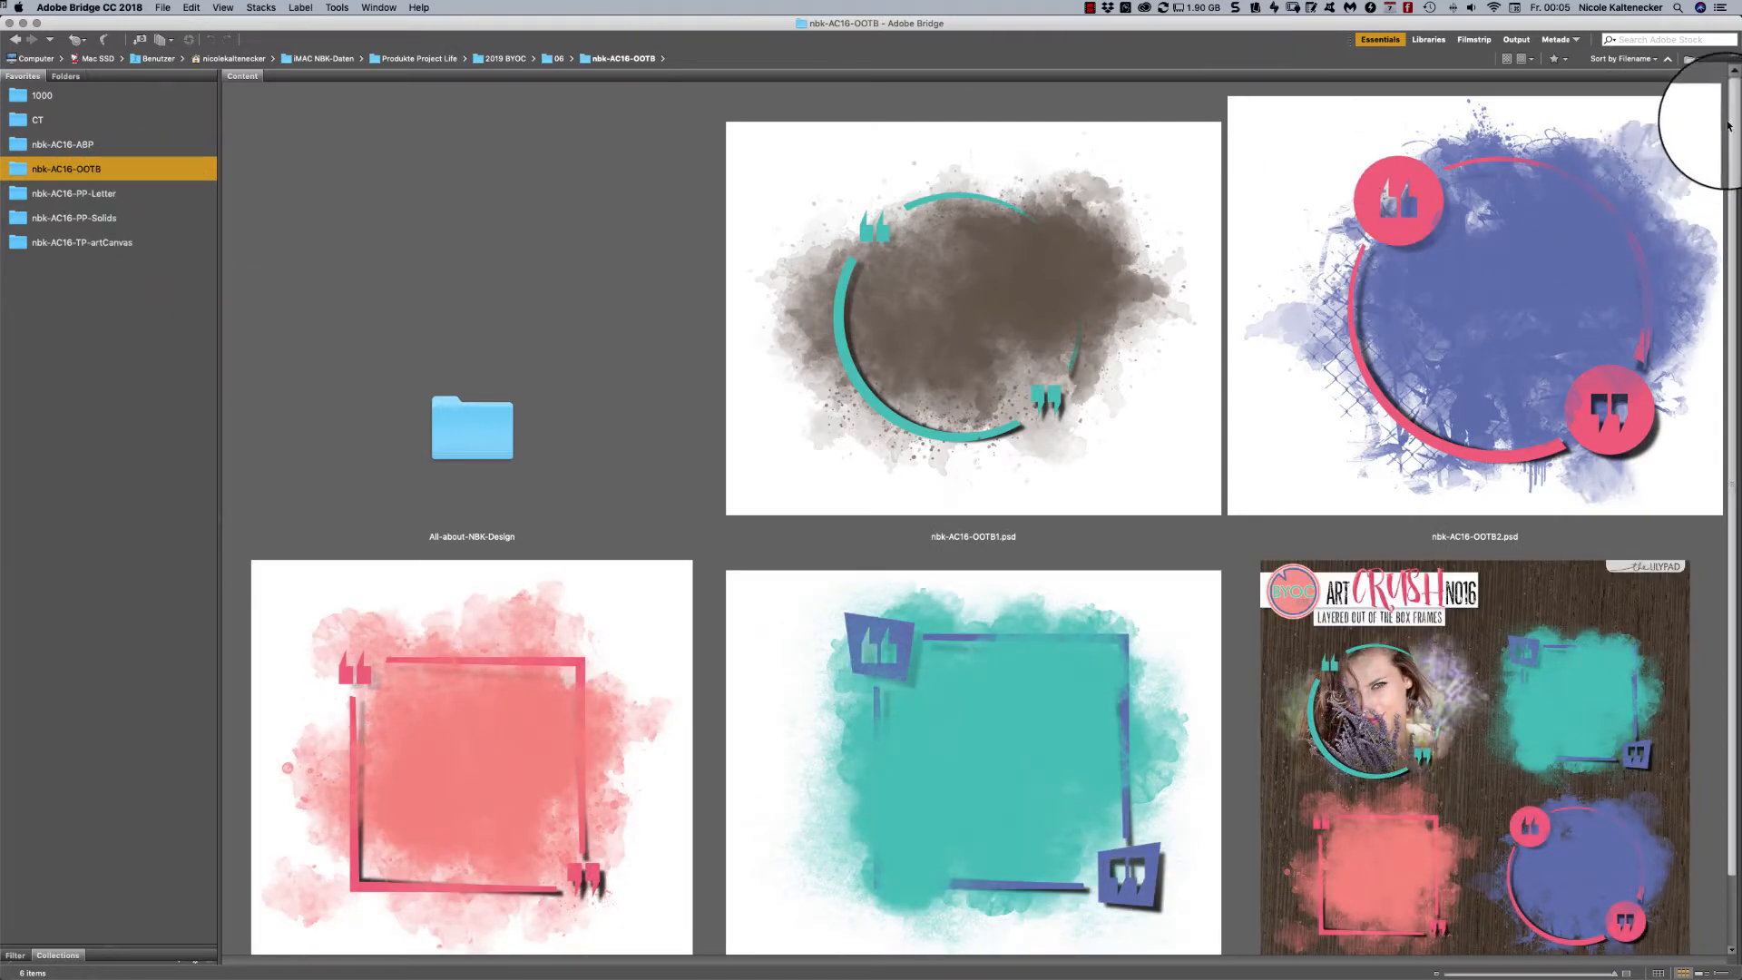
scroll(1716, 154, "down", 2)
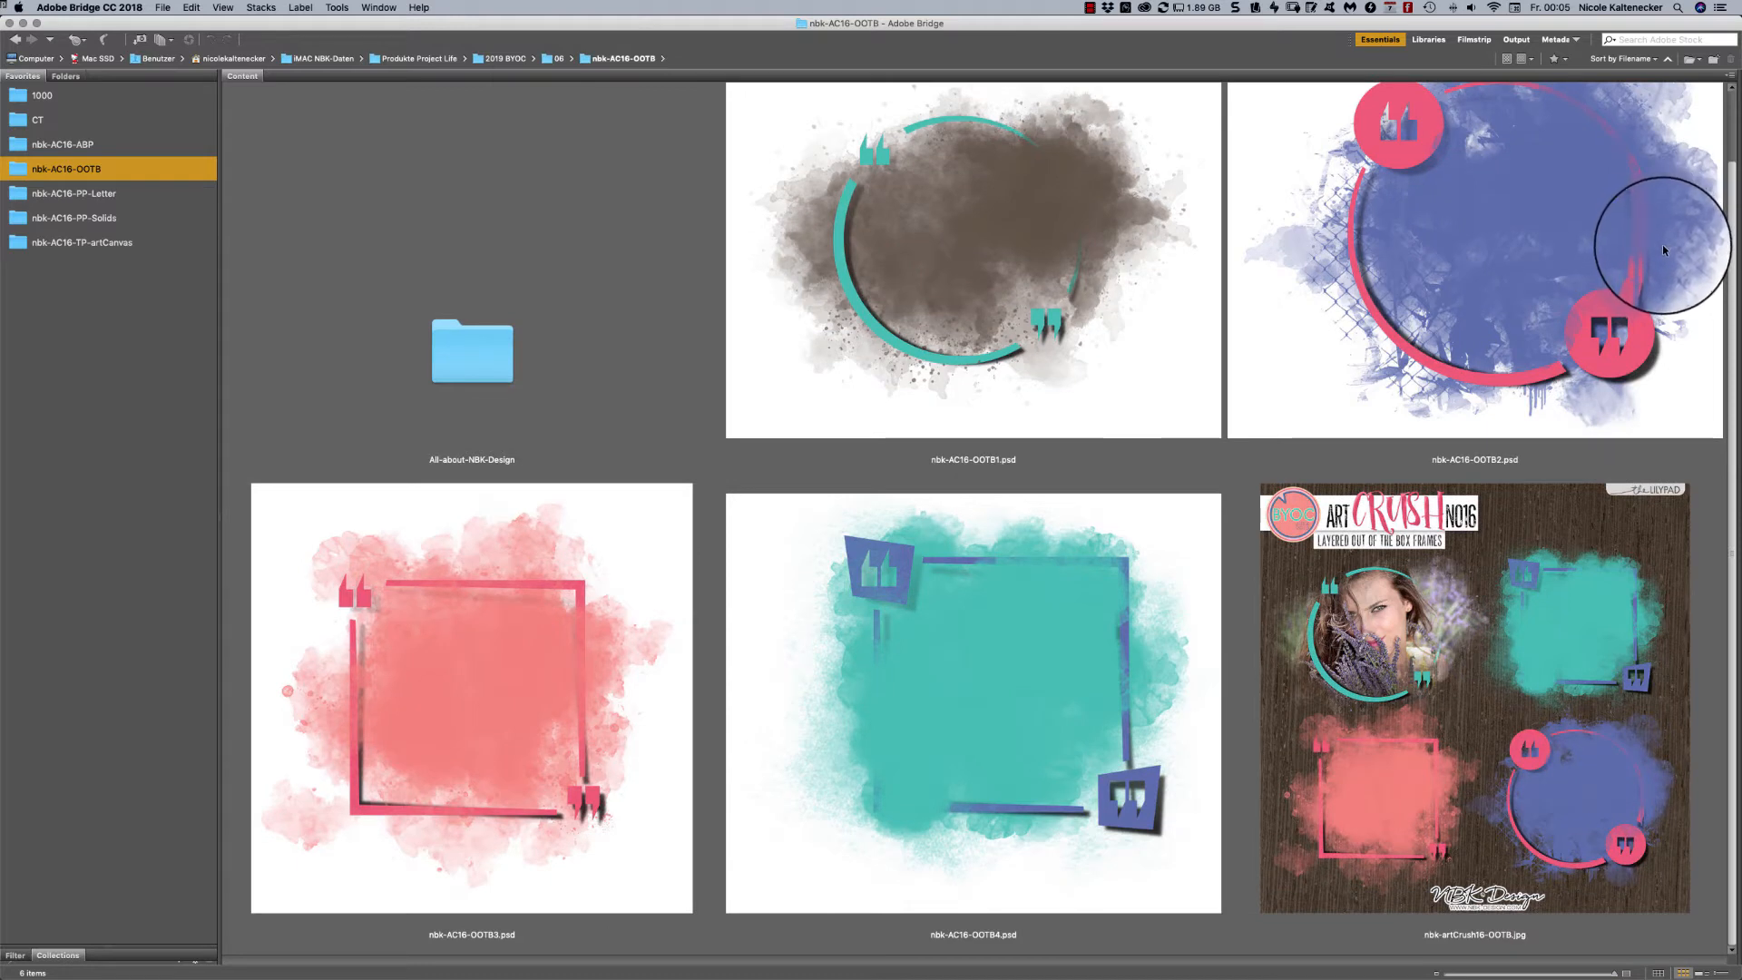
left_click(1043, 234)
double_click(1044, 234)
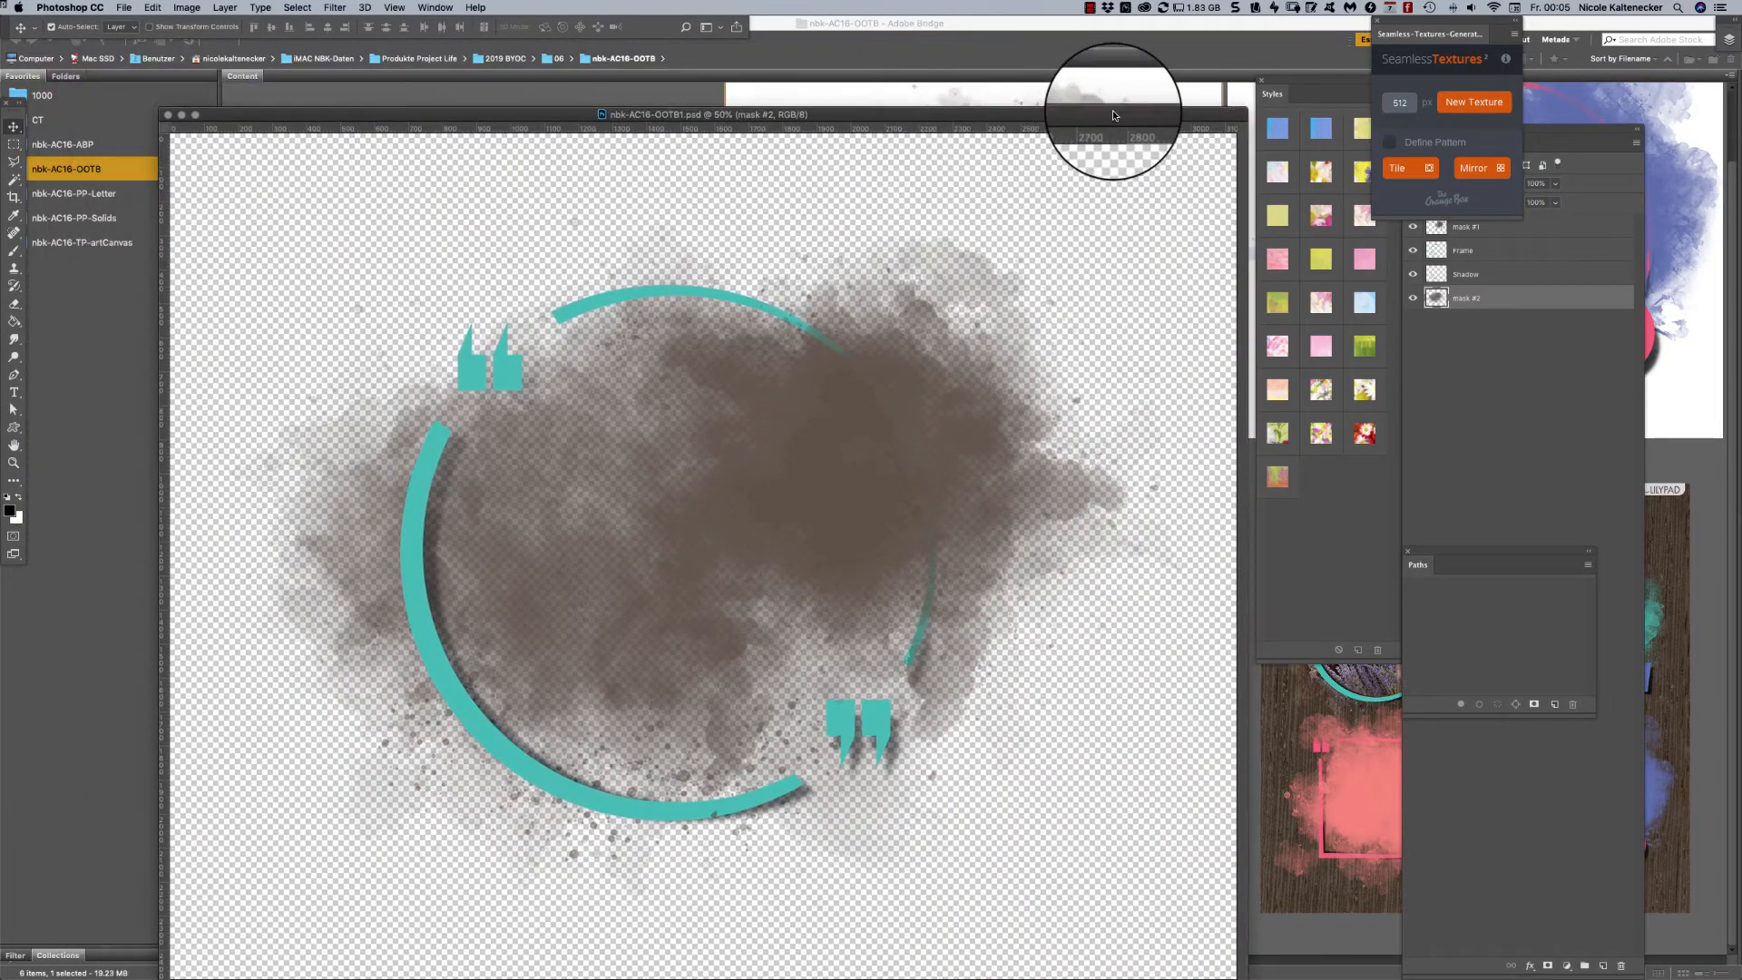
- Deselect the mask #2 layer and rearrange the Styles and Layers panels so the layer list is beside the document
left_click(1550, 314)
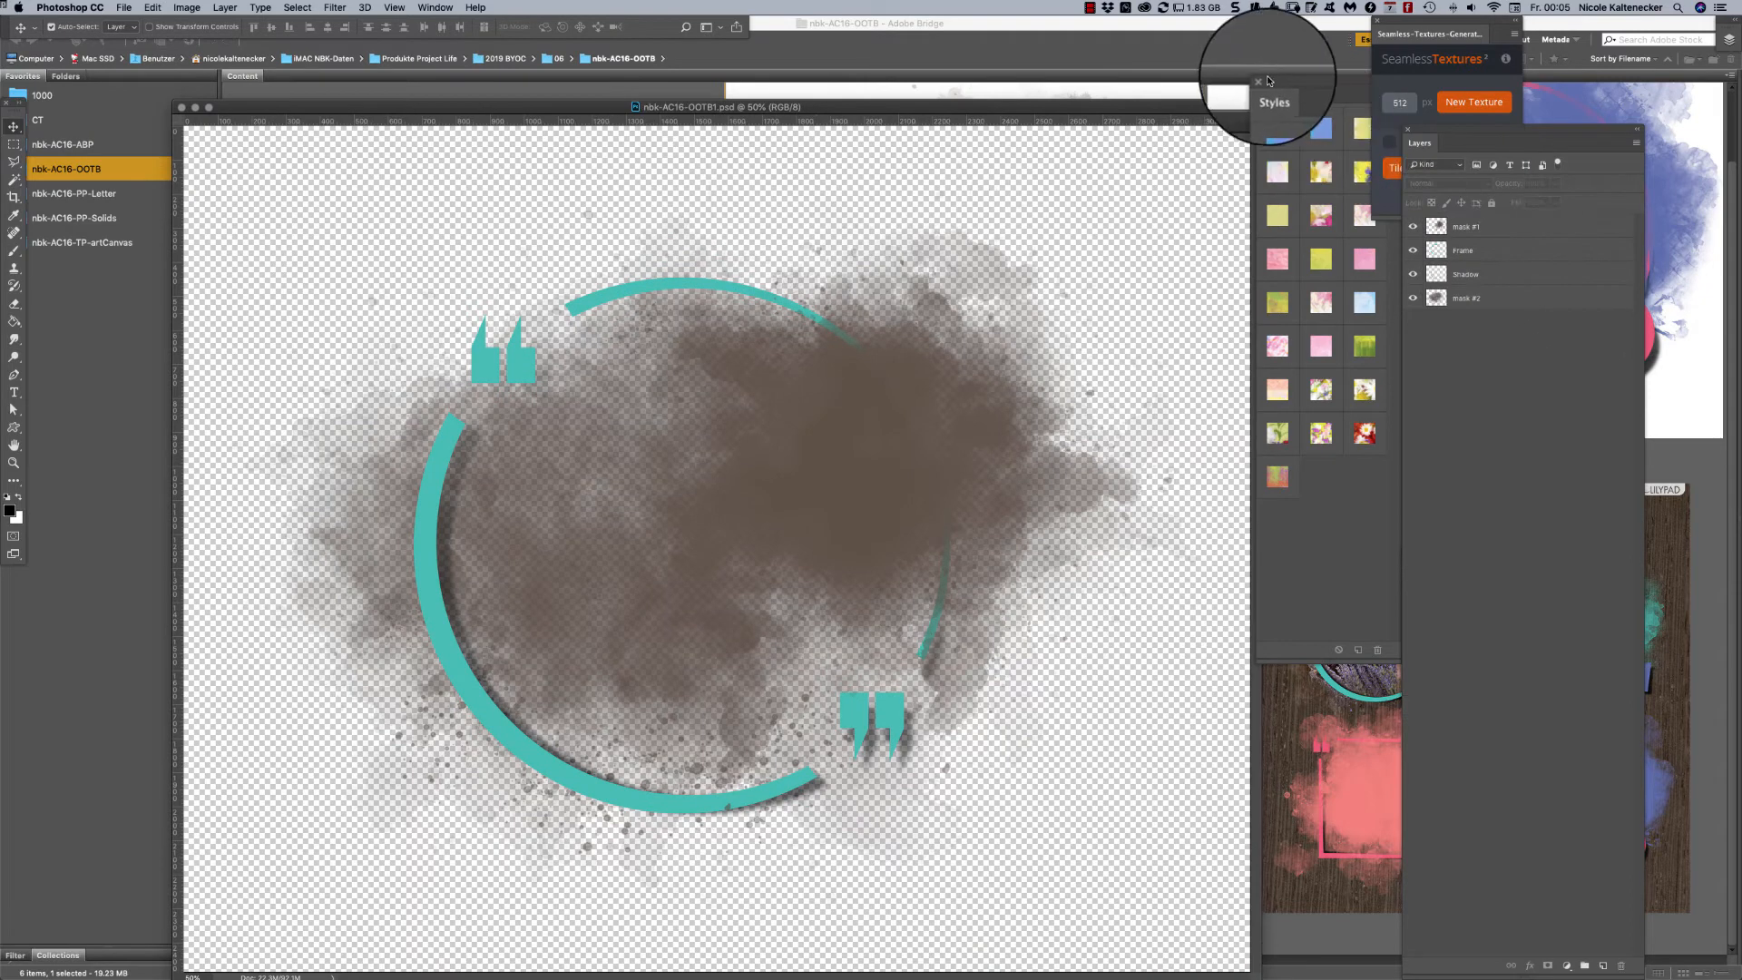
left_click_drag(1268, 81, 1672, 107)
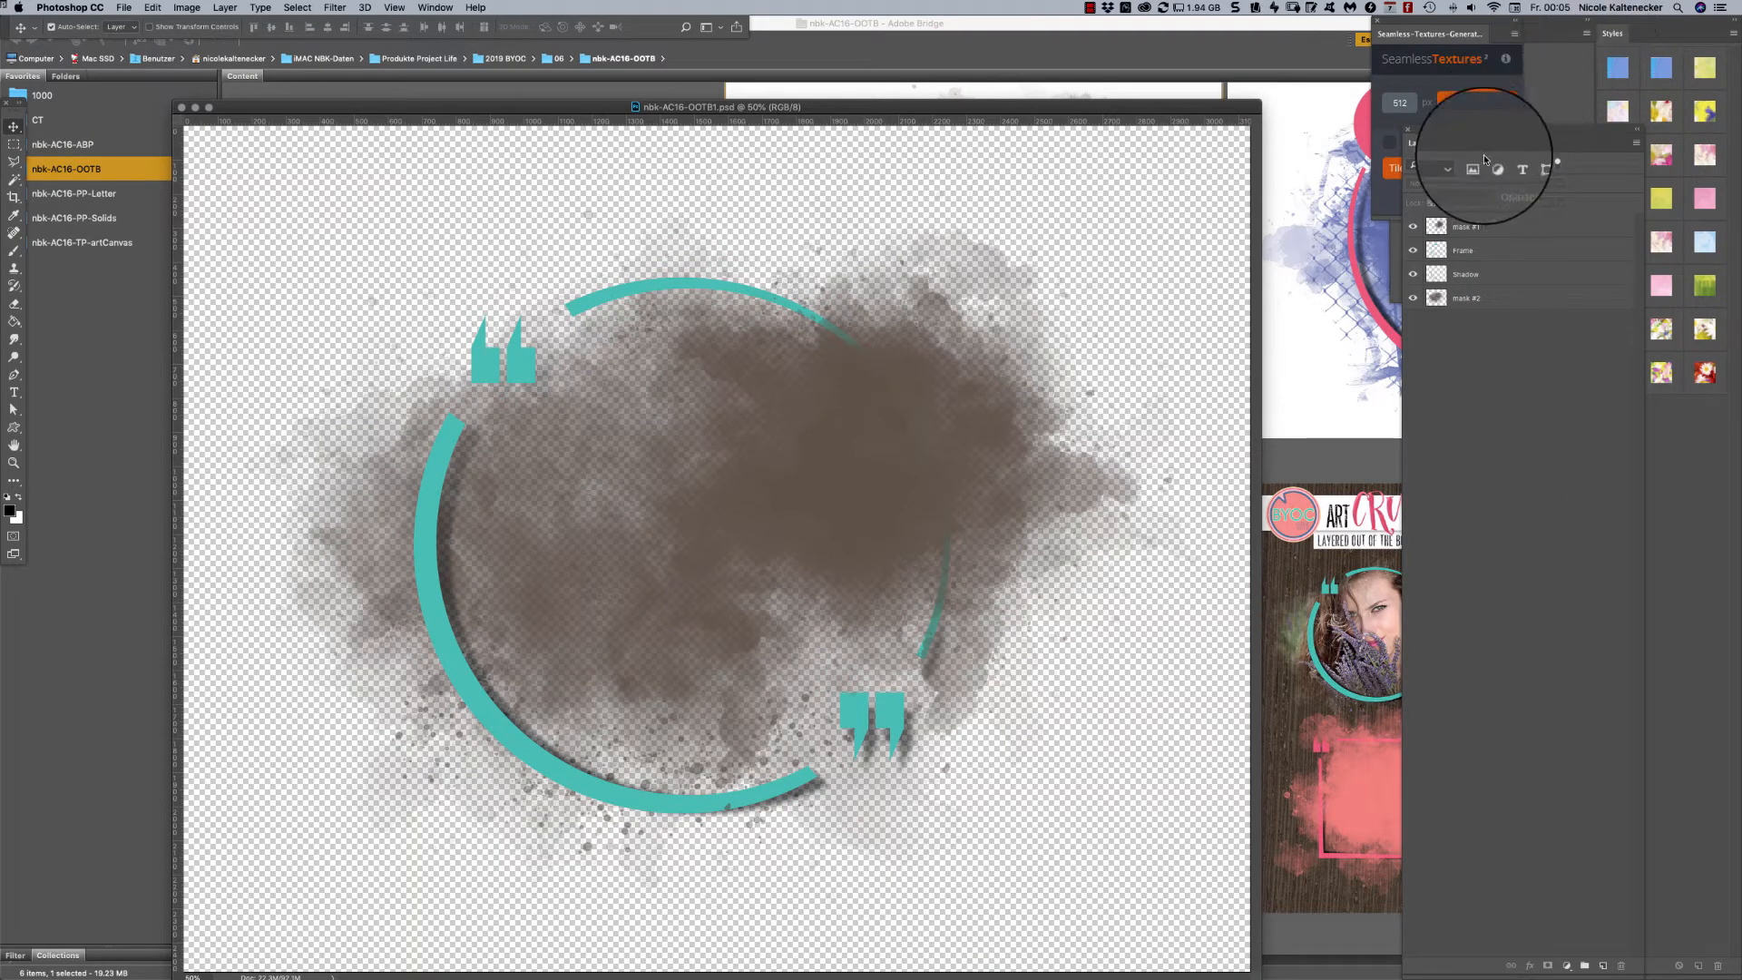
left_click_drag(1488, 136, 1477, 106)
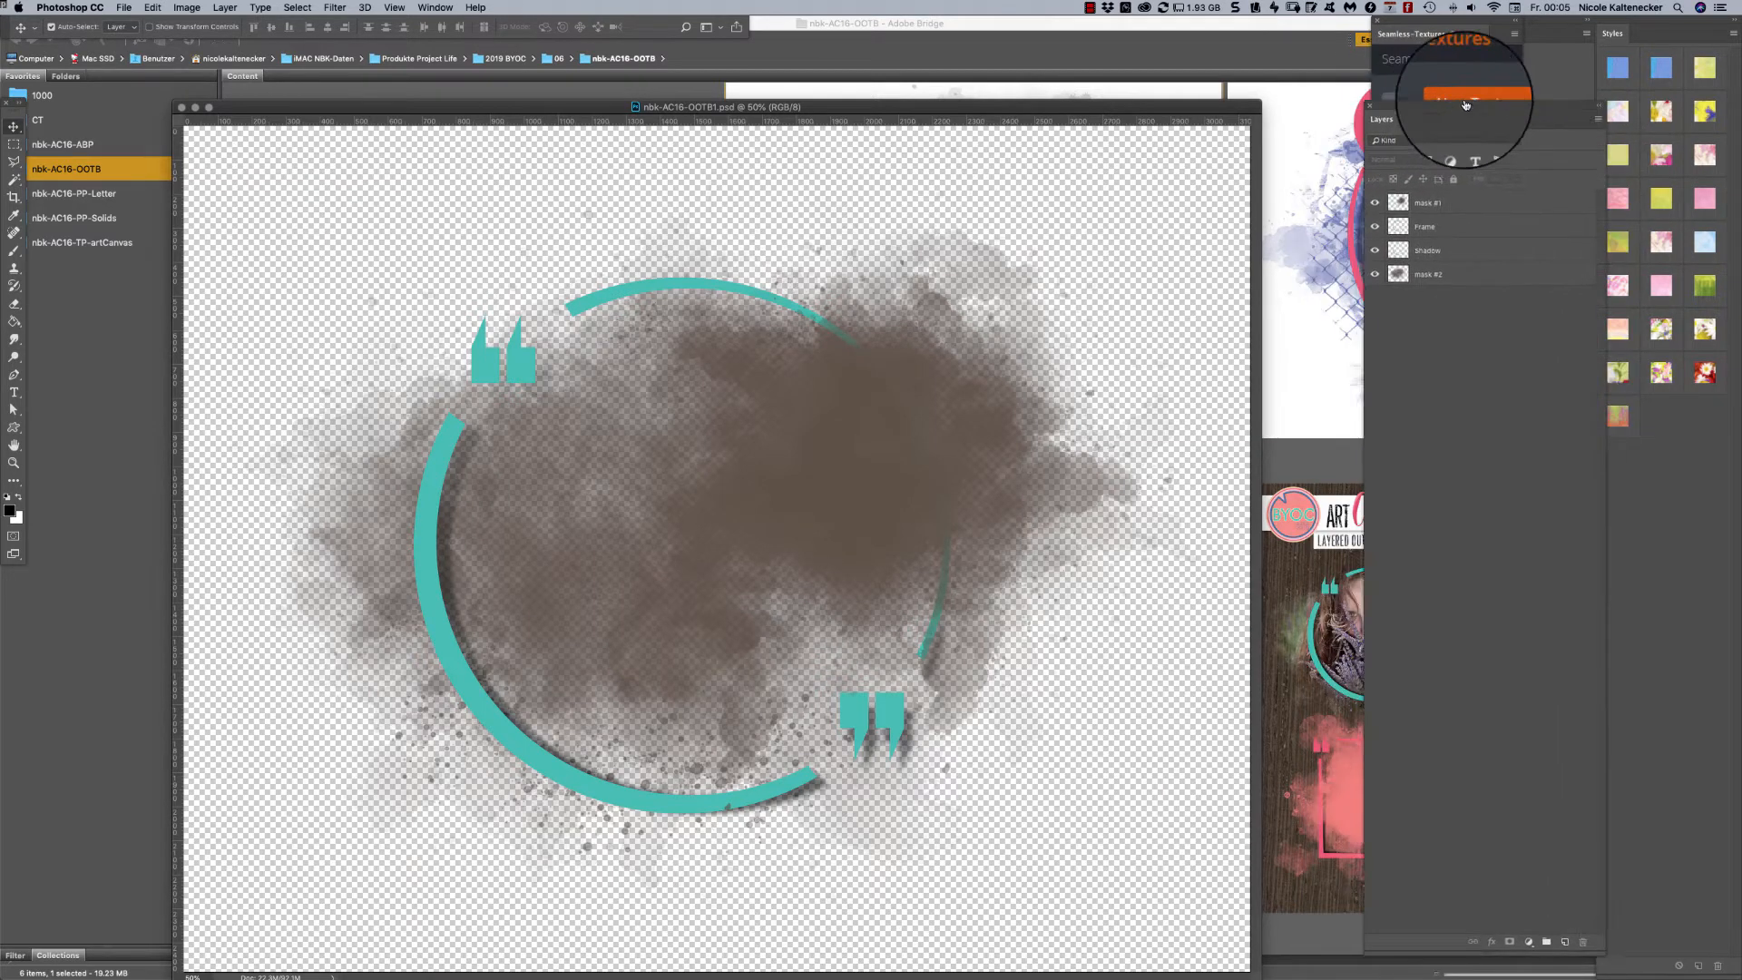
- Open the Pixabay extension
left_click(427, 6)
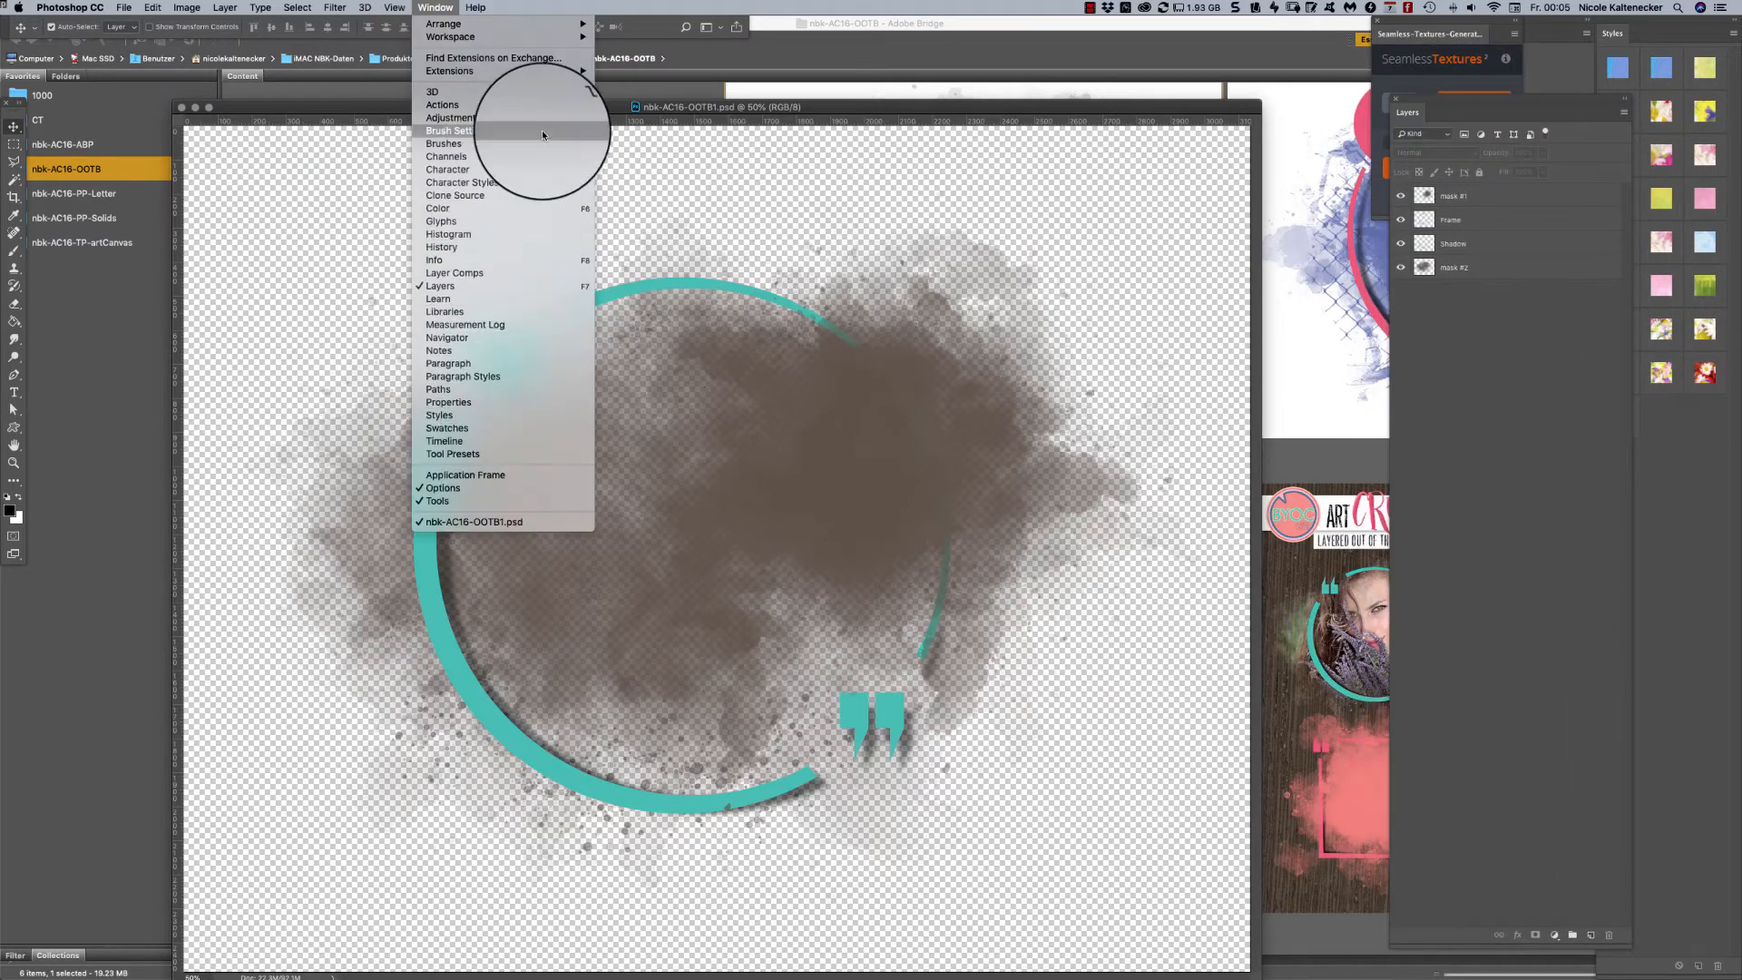
mouse_move(561, 75)
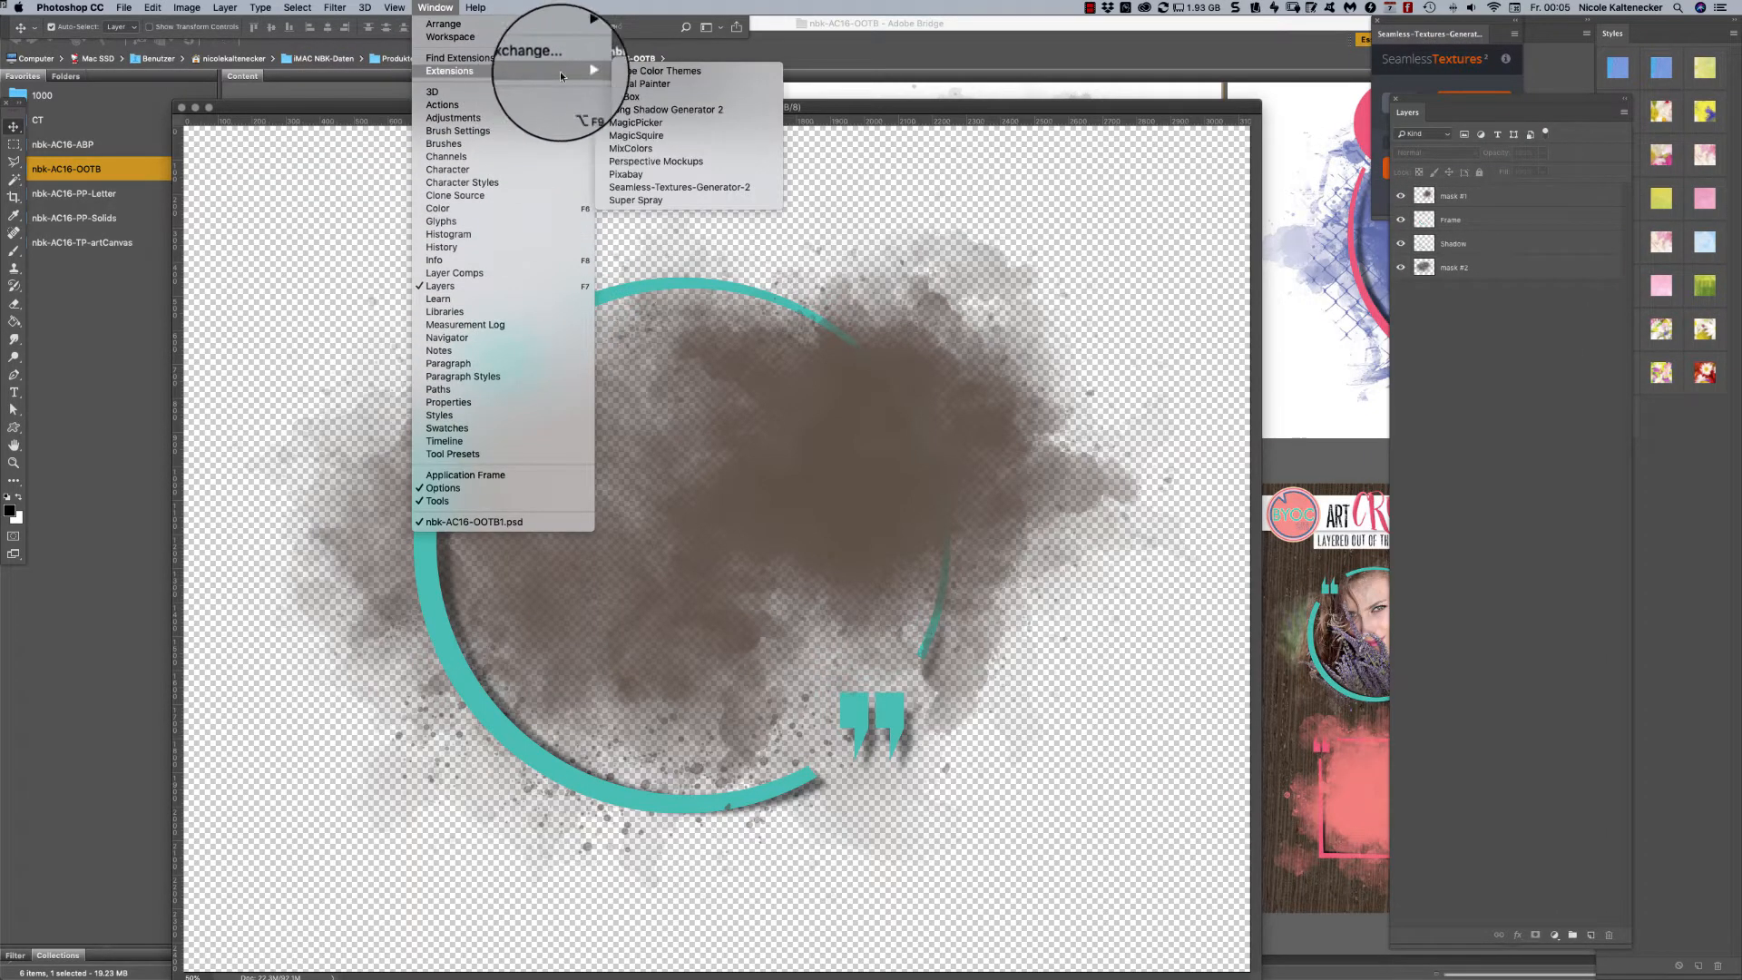
left_click(718, 172)
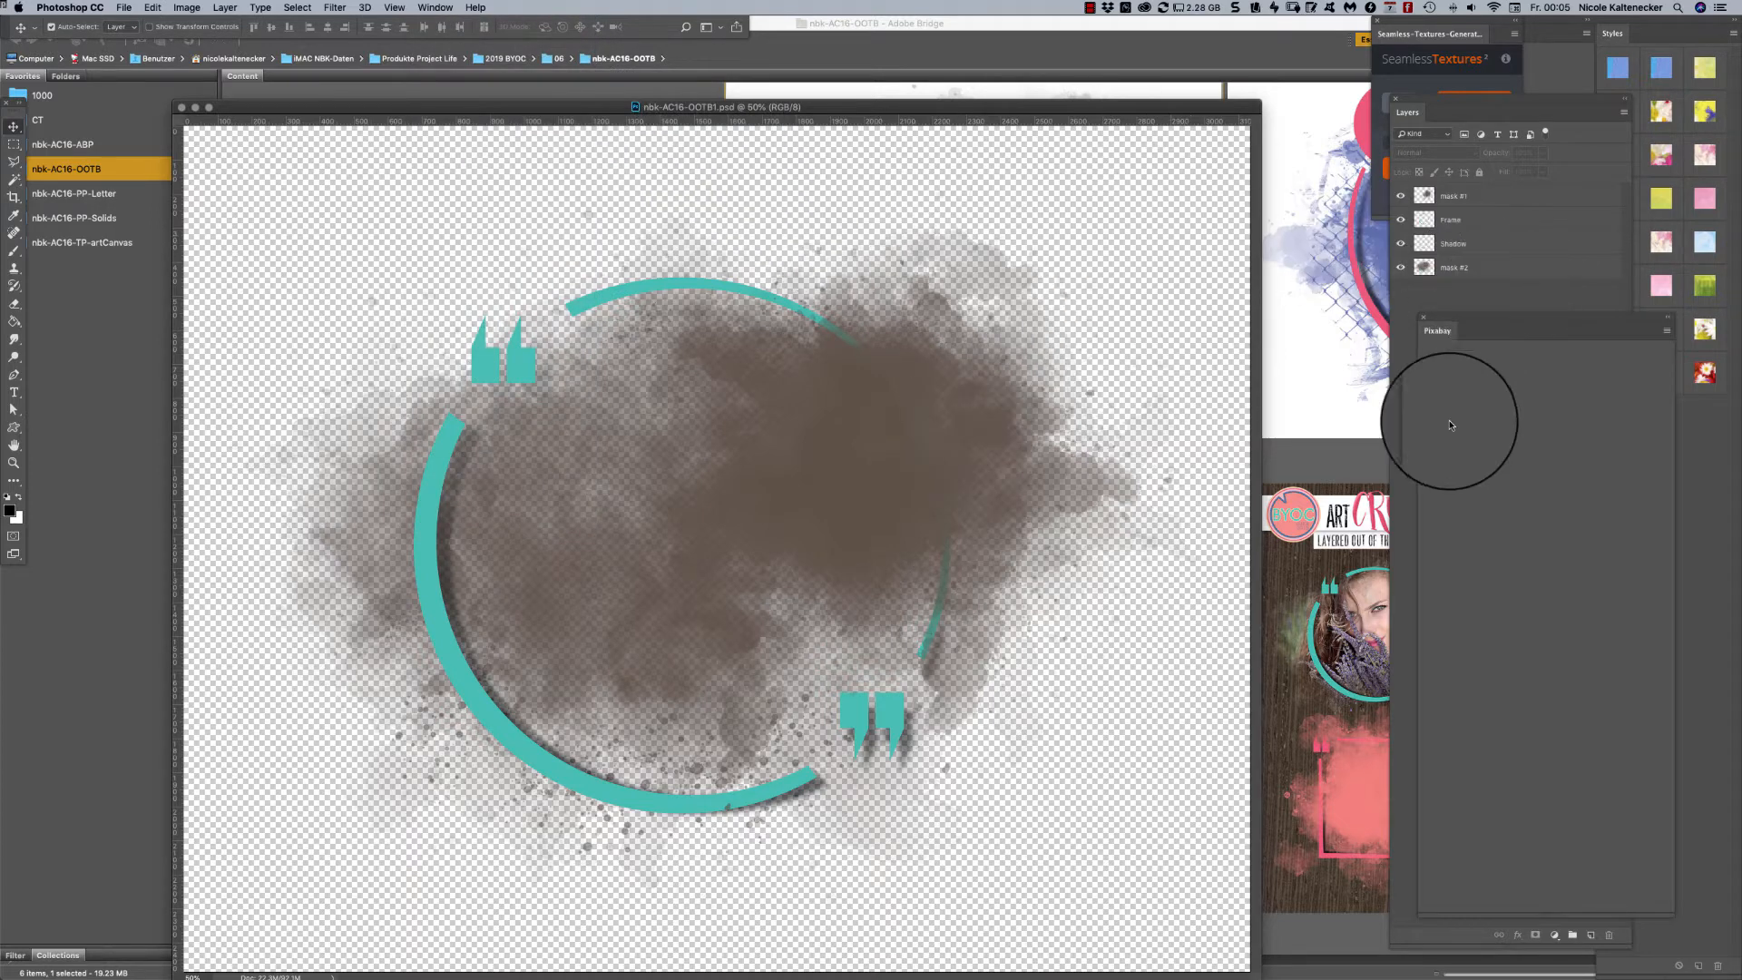
- Download the snail photo from Pixabay in its original size, set to open as a new file, with the mask #2 layer selected
left_click_drag(1477, 322, 1187, 292)
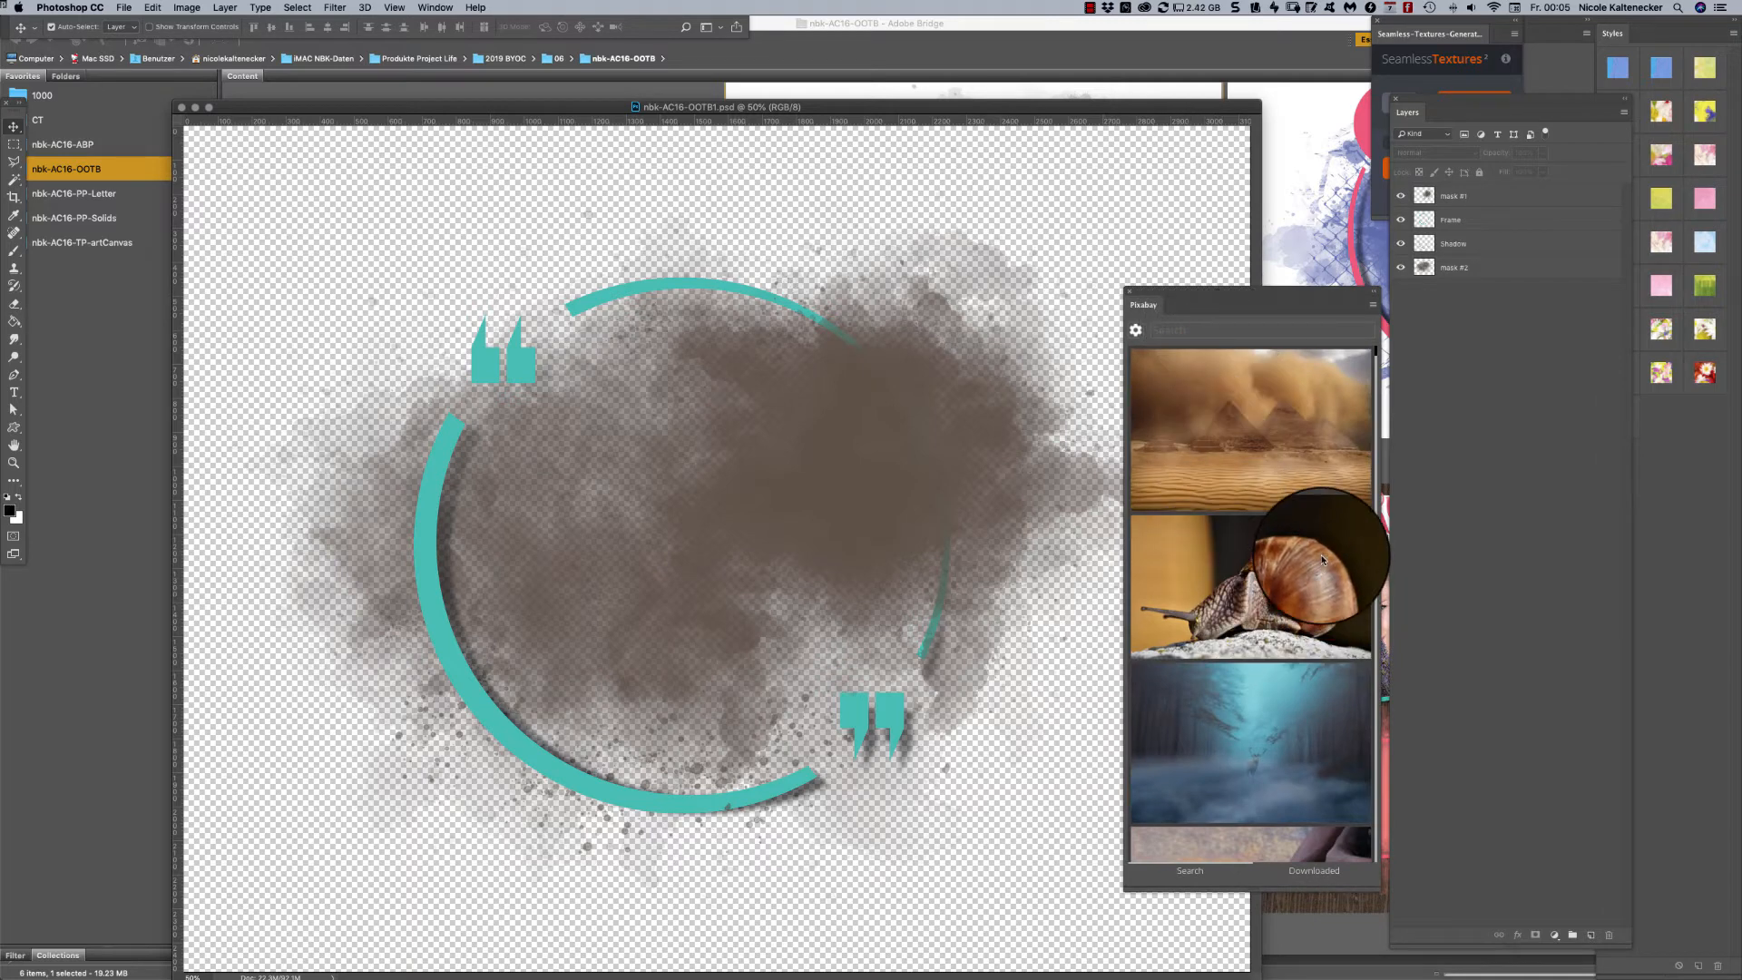
left_click(1302, 600)
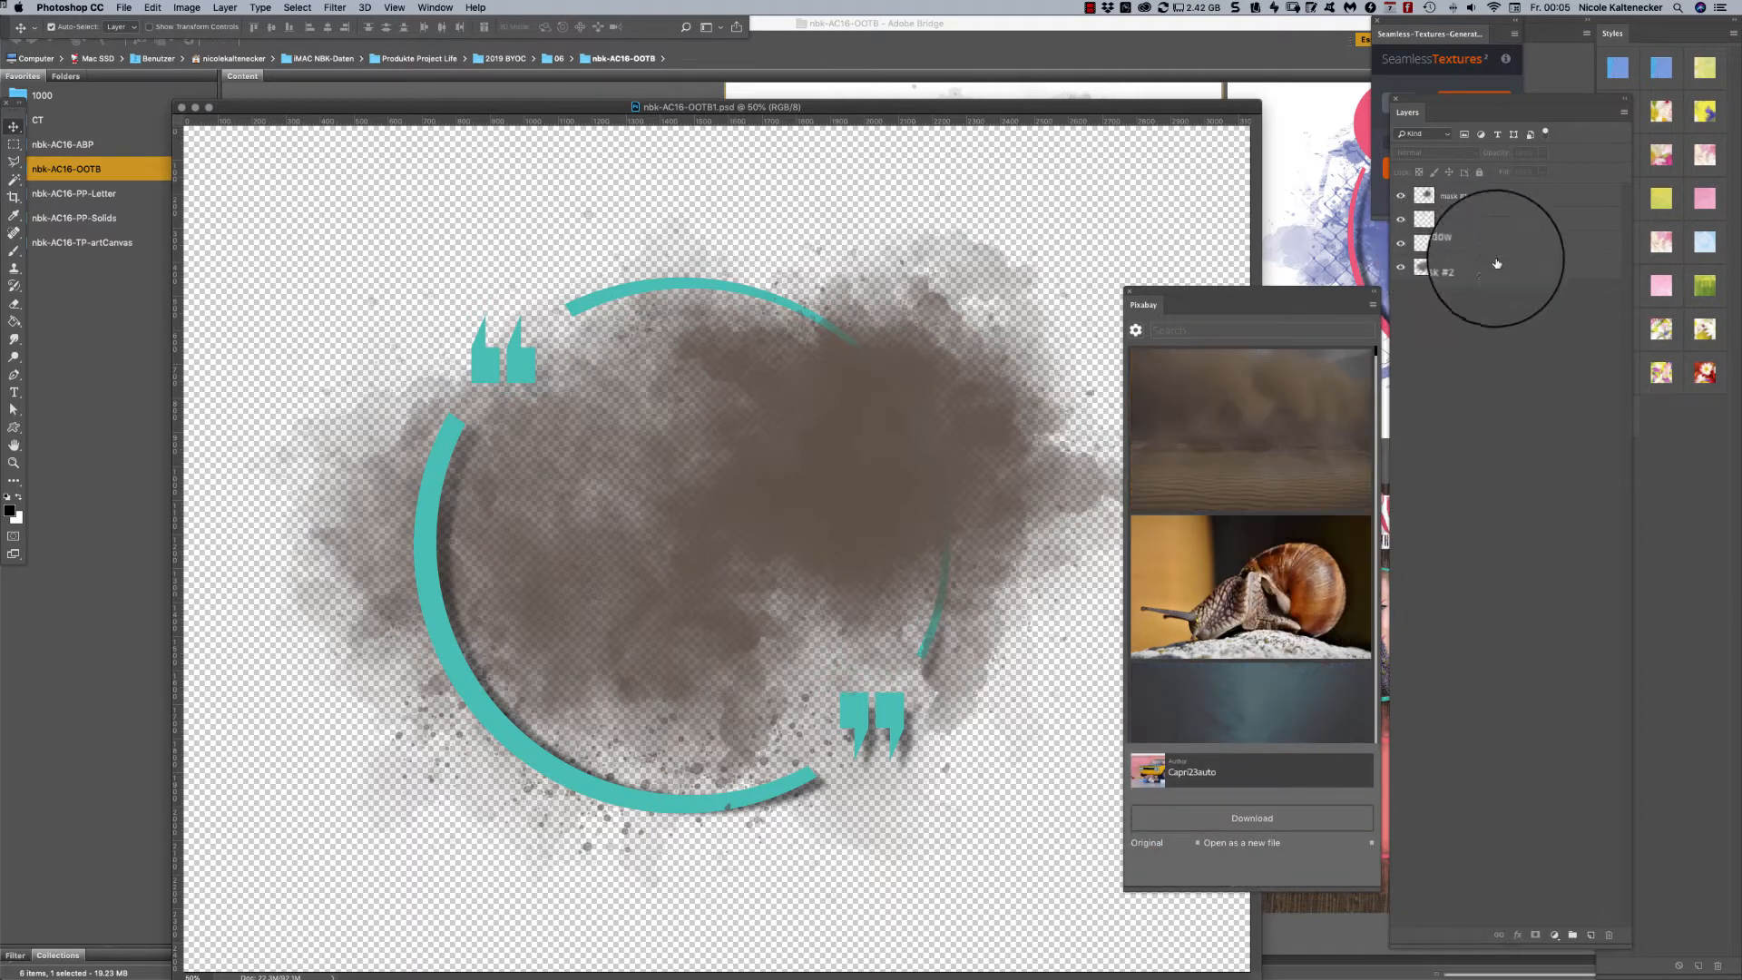
left_click(1507, 268)
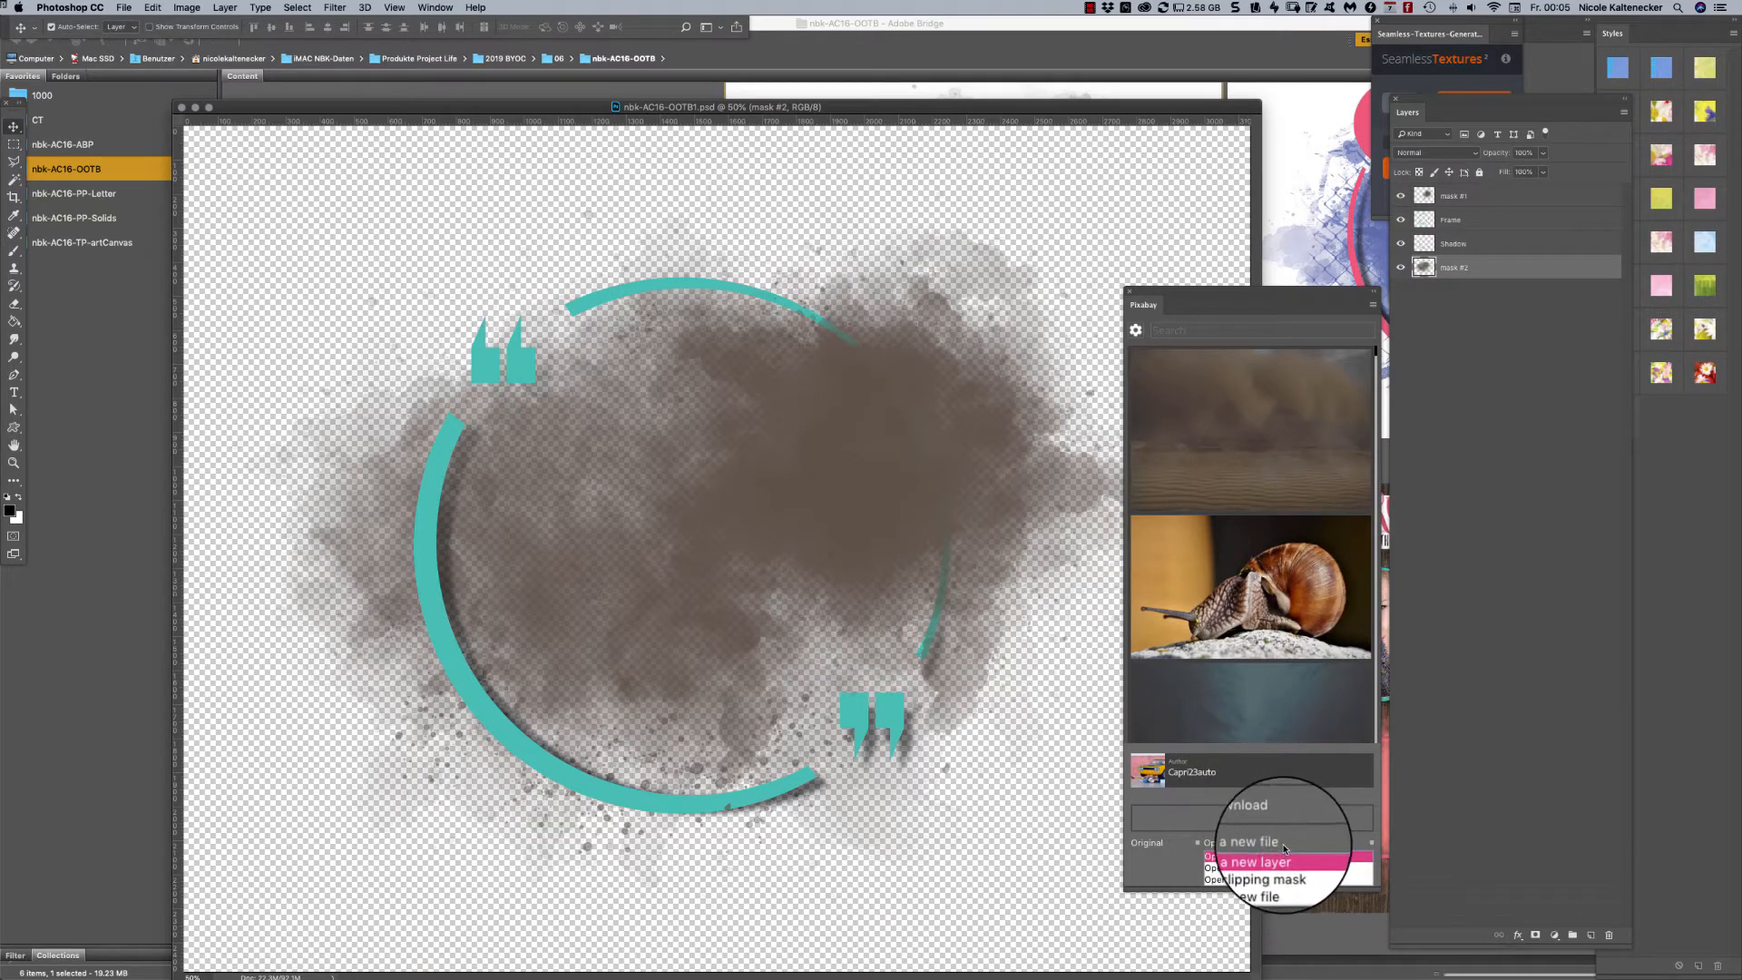
left_click(1270, 858)
left_click(1264, 844)
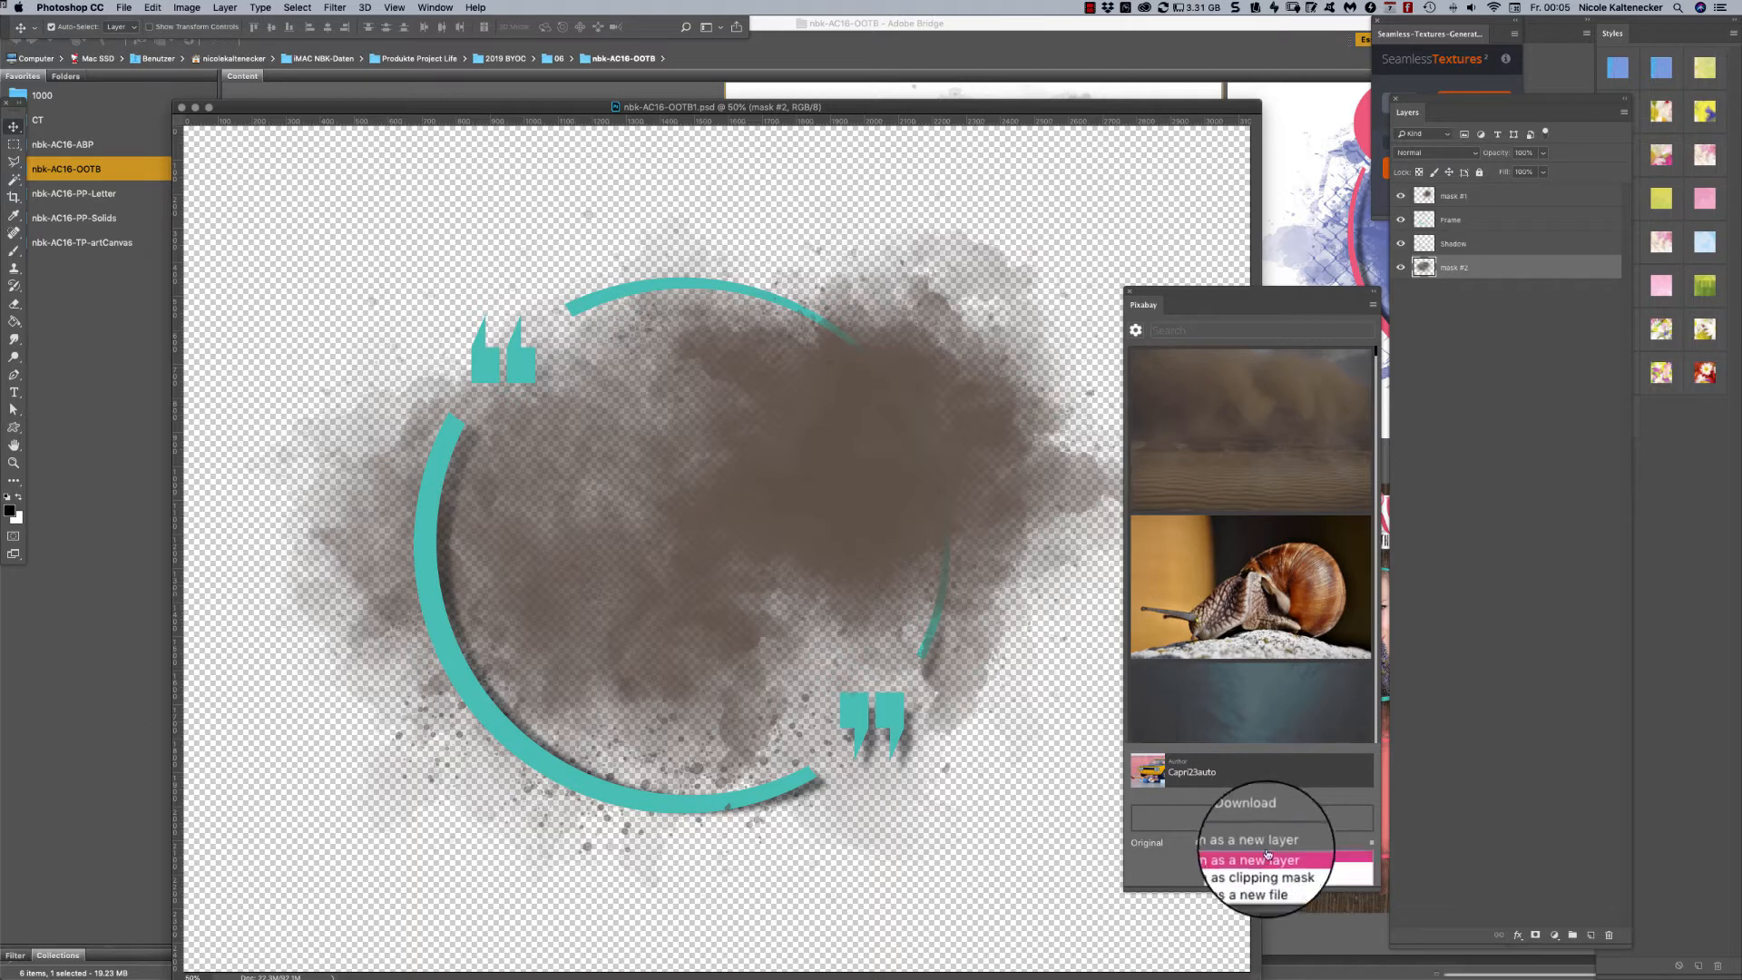
left_click(1266, 907)
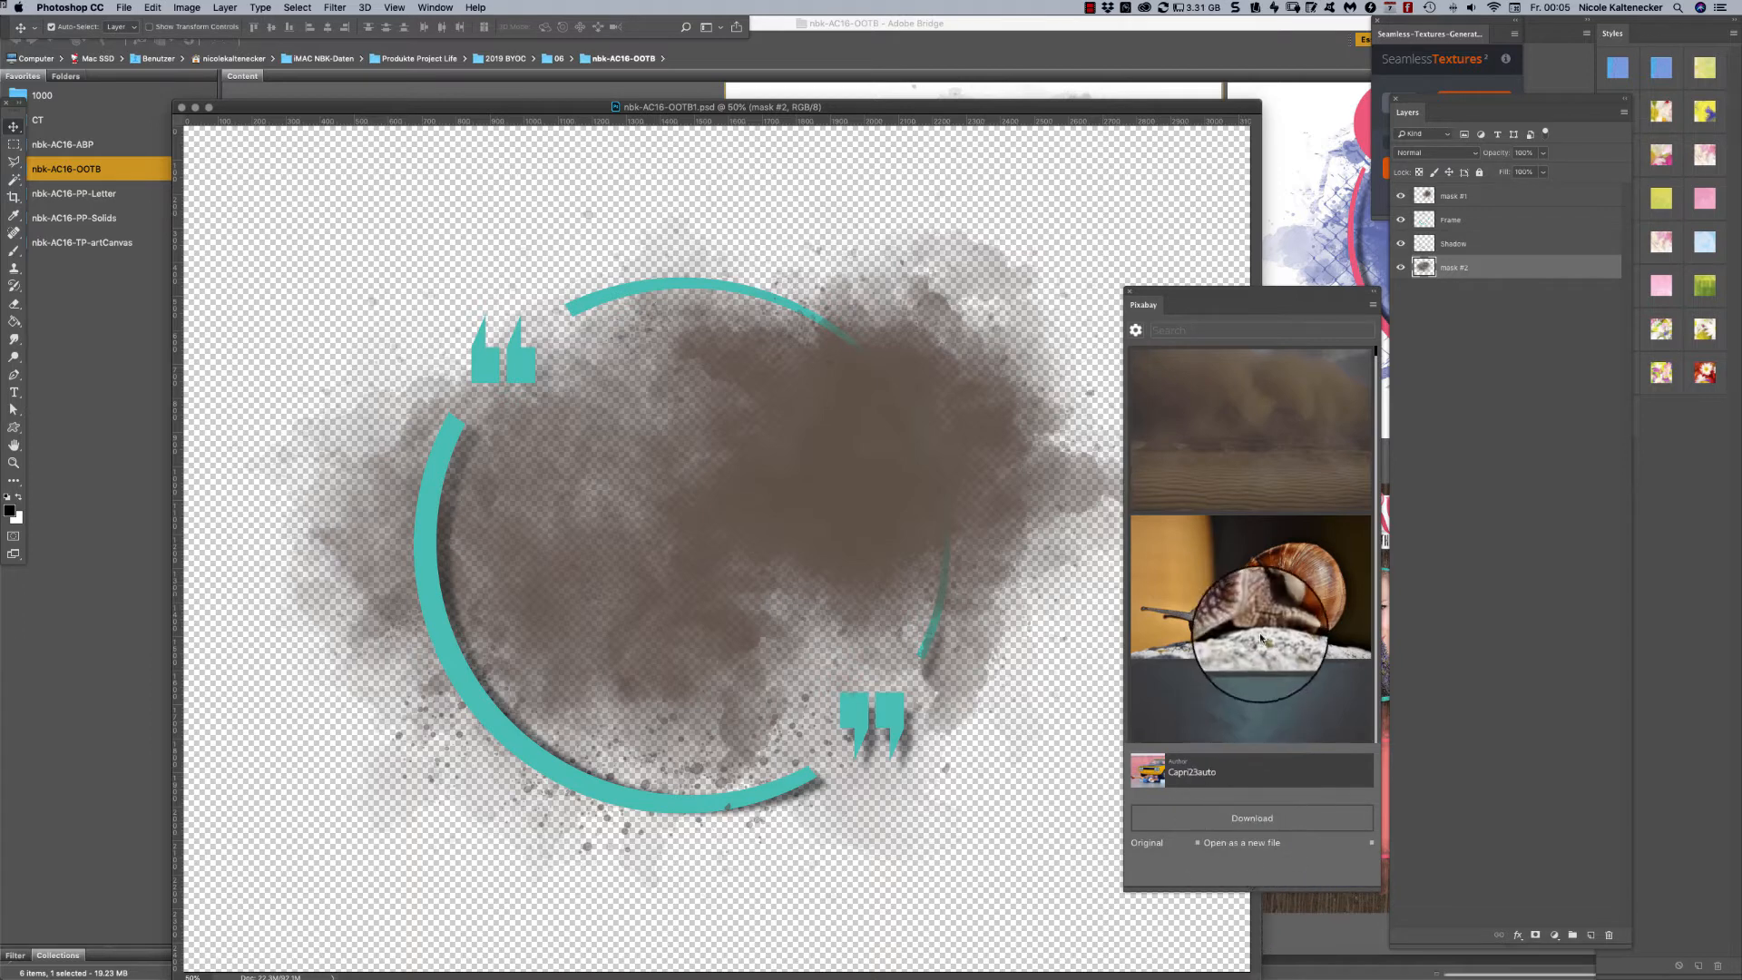
left_click(1253, 818)
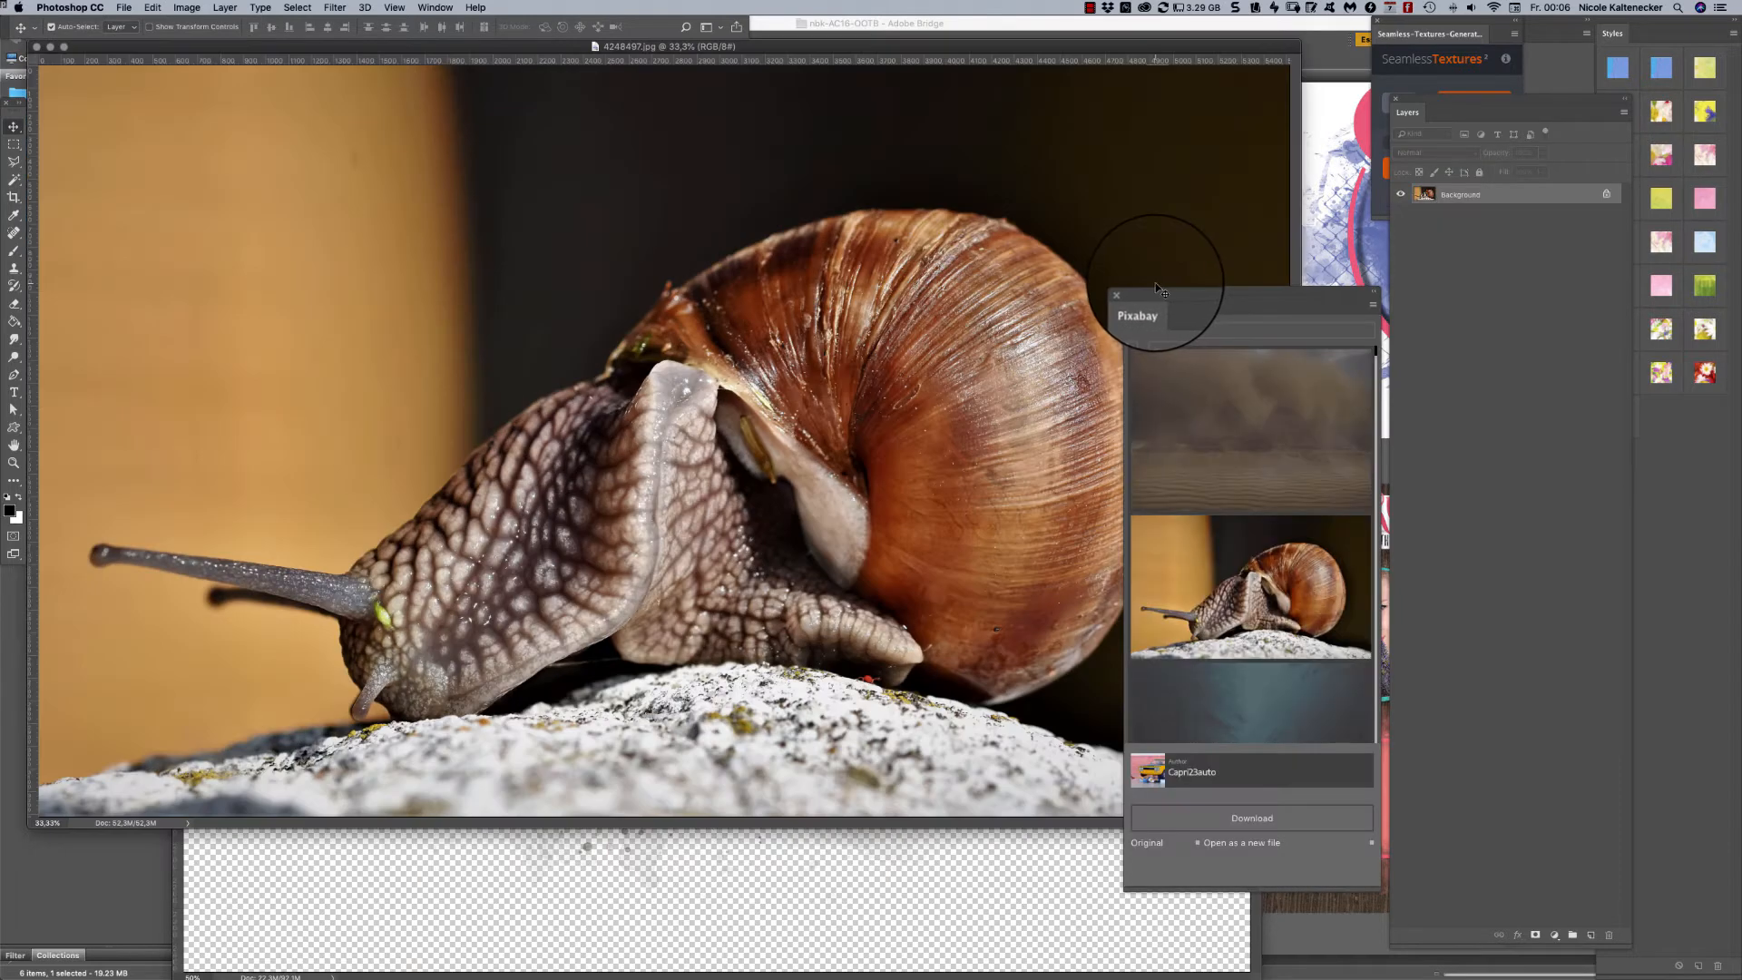
- Copy the entire snail photo, close its file and paste it into nbk-AC16-OOTB1.psd directly above the mask #2 layer
left_click_drag(1156, 293, 1646, 375)
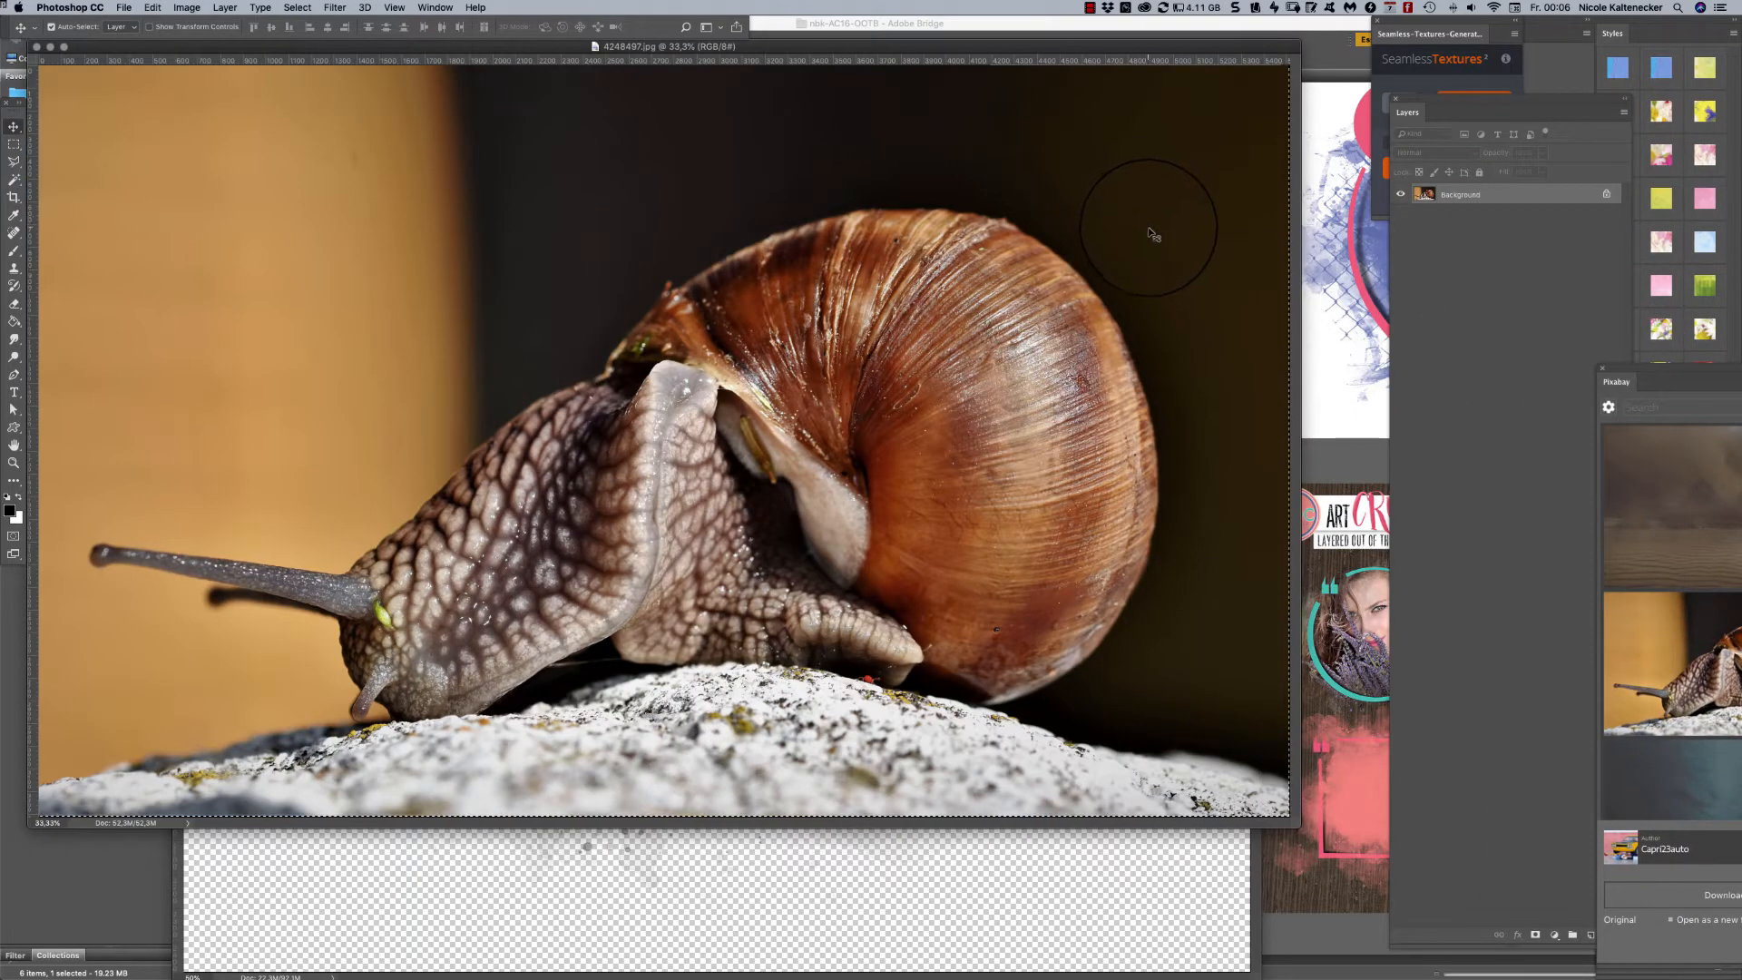
key("super+w")
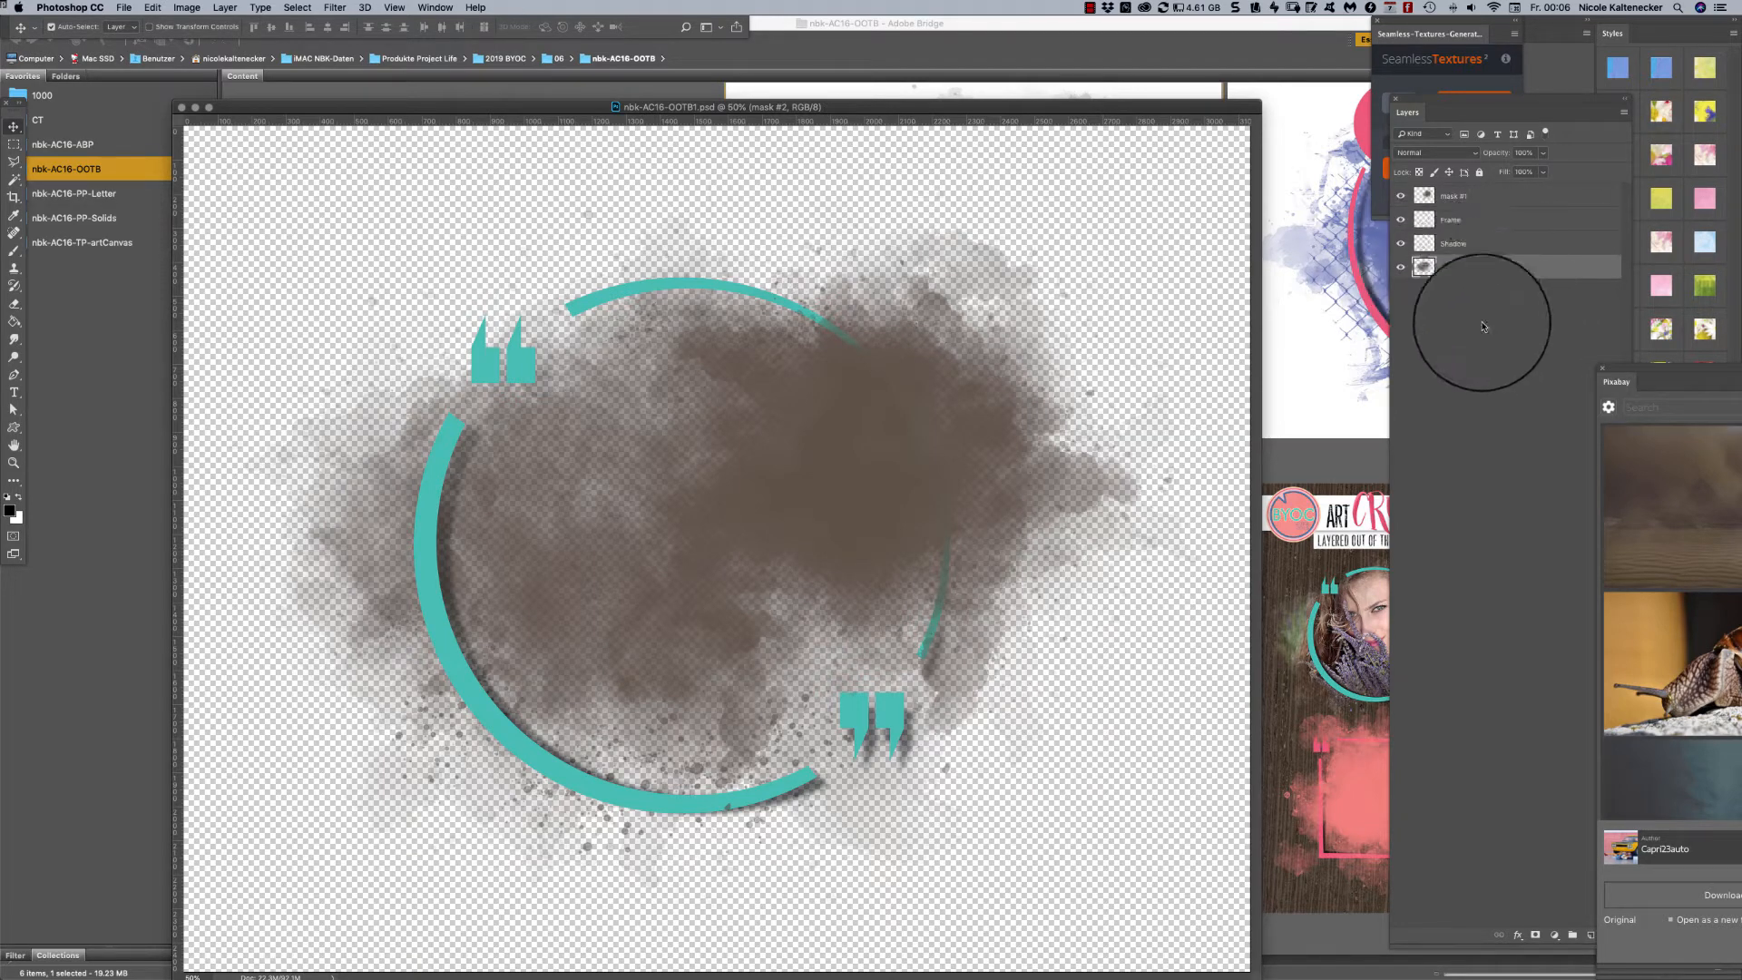
left_click(1491, 269)
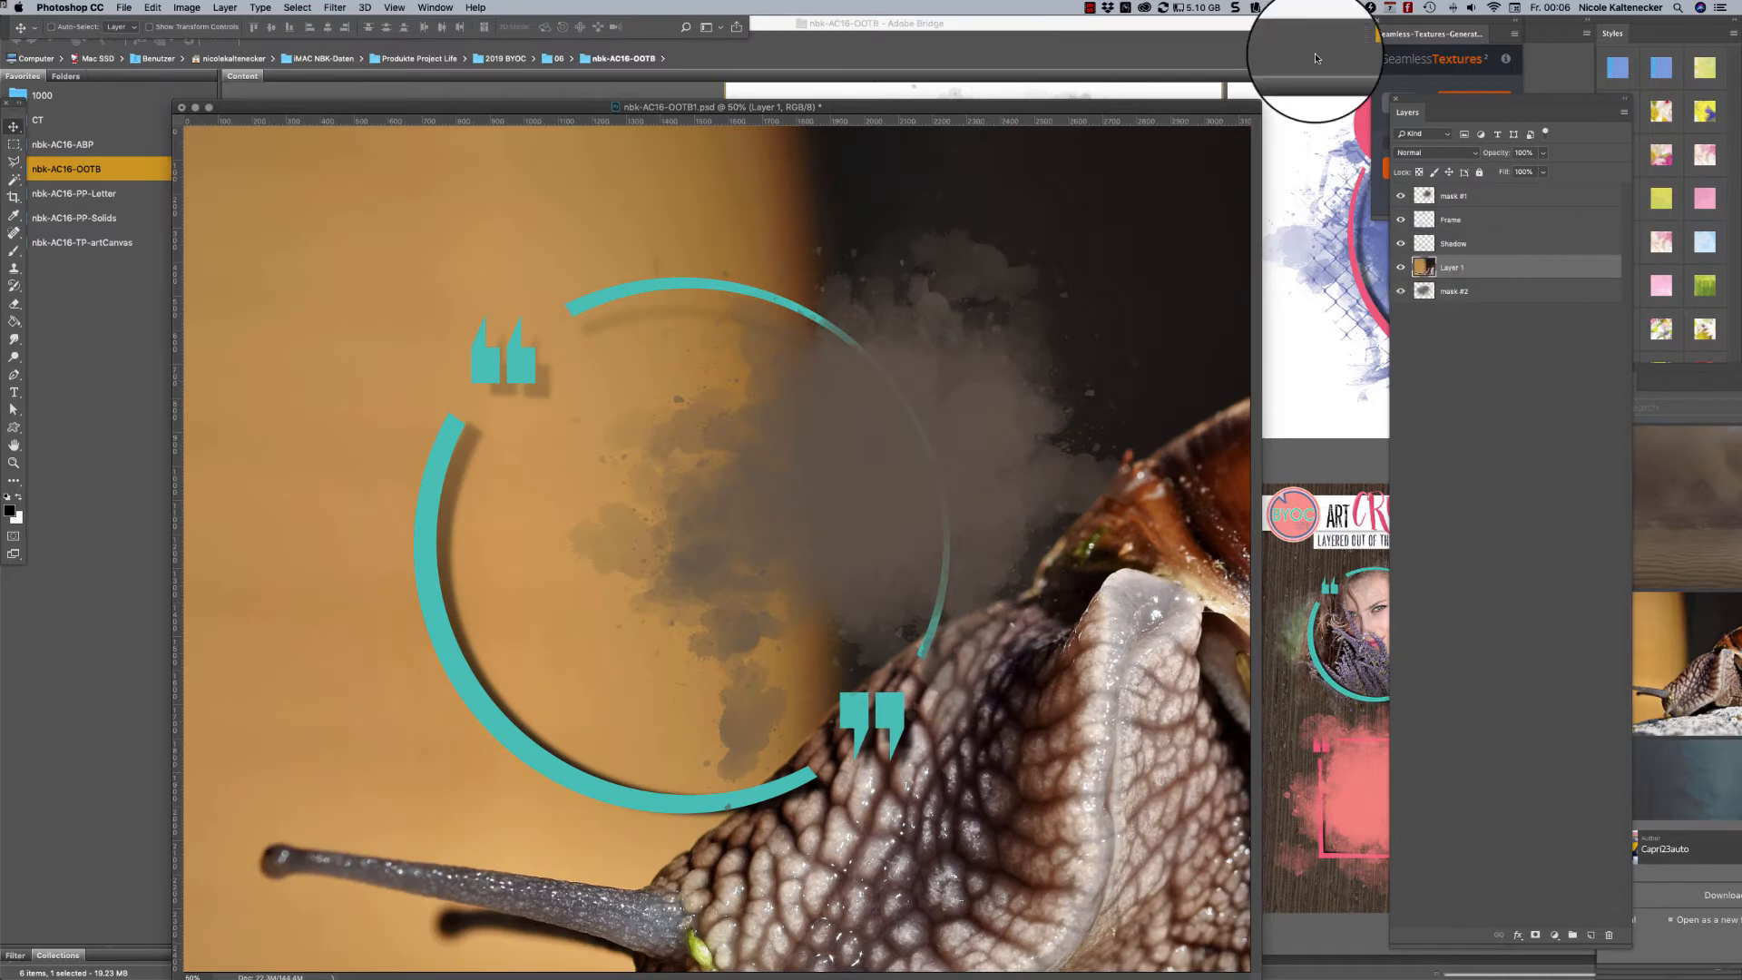
- Convert the pasted snail photo, Layer 1, to a smart object
key("super+minus")
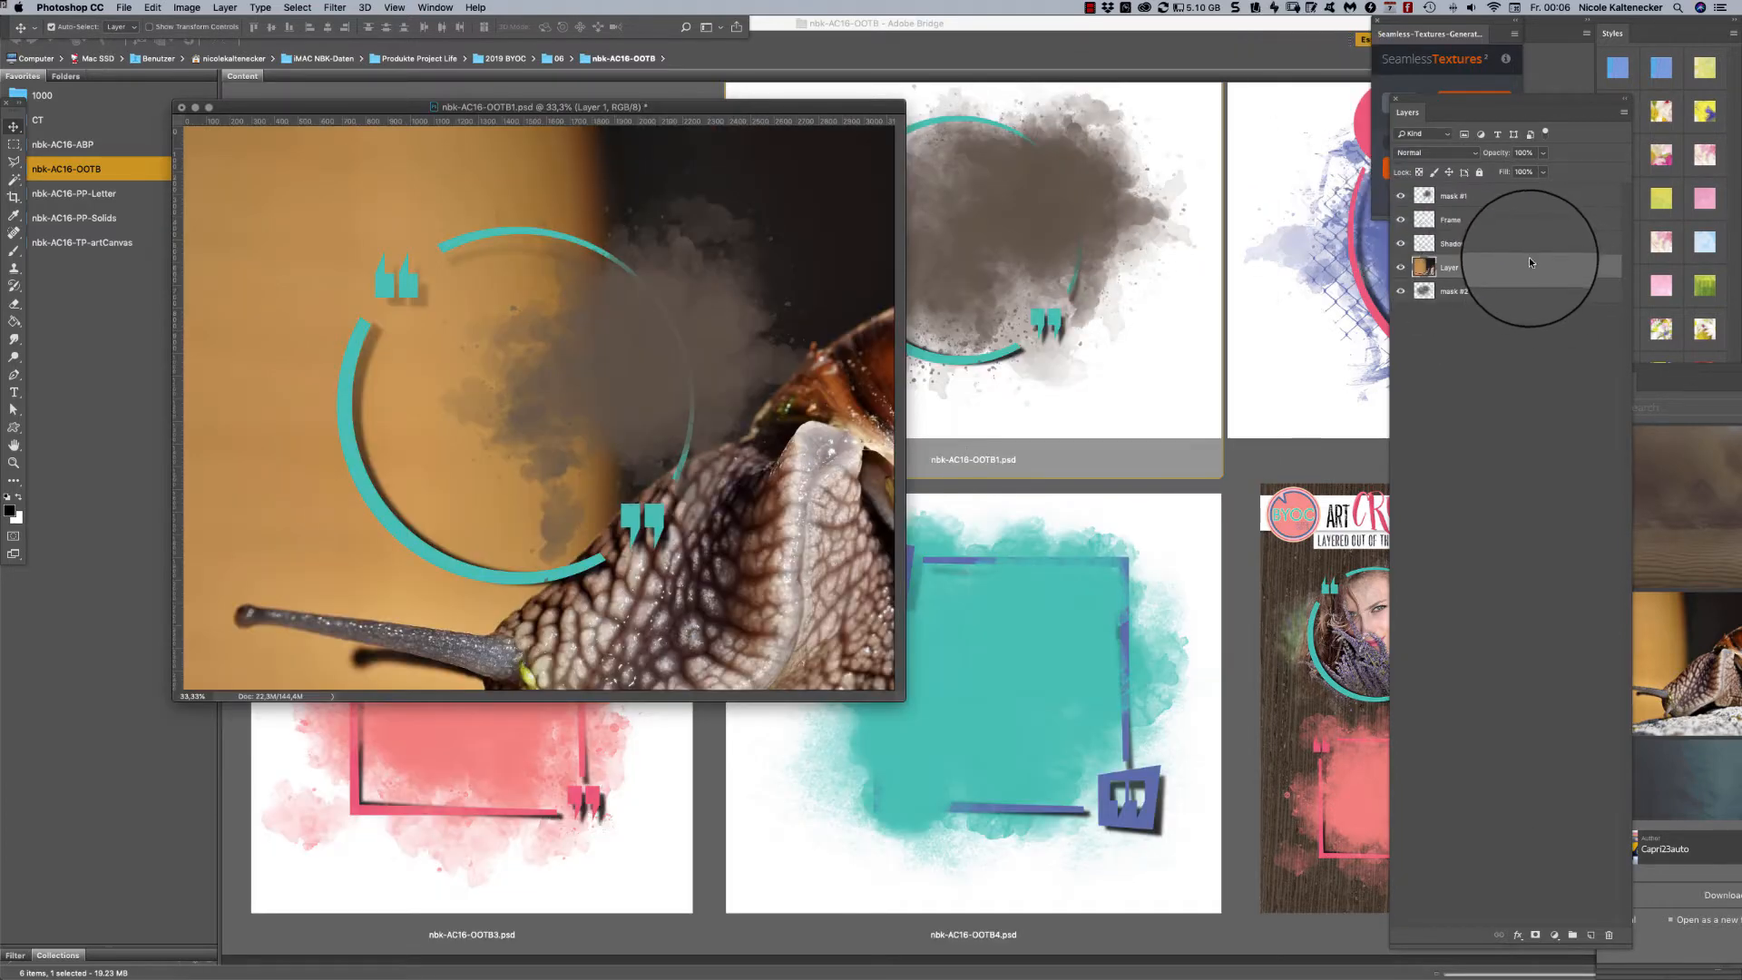
right_click(1530, 263)
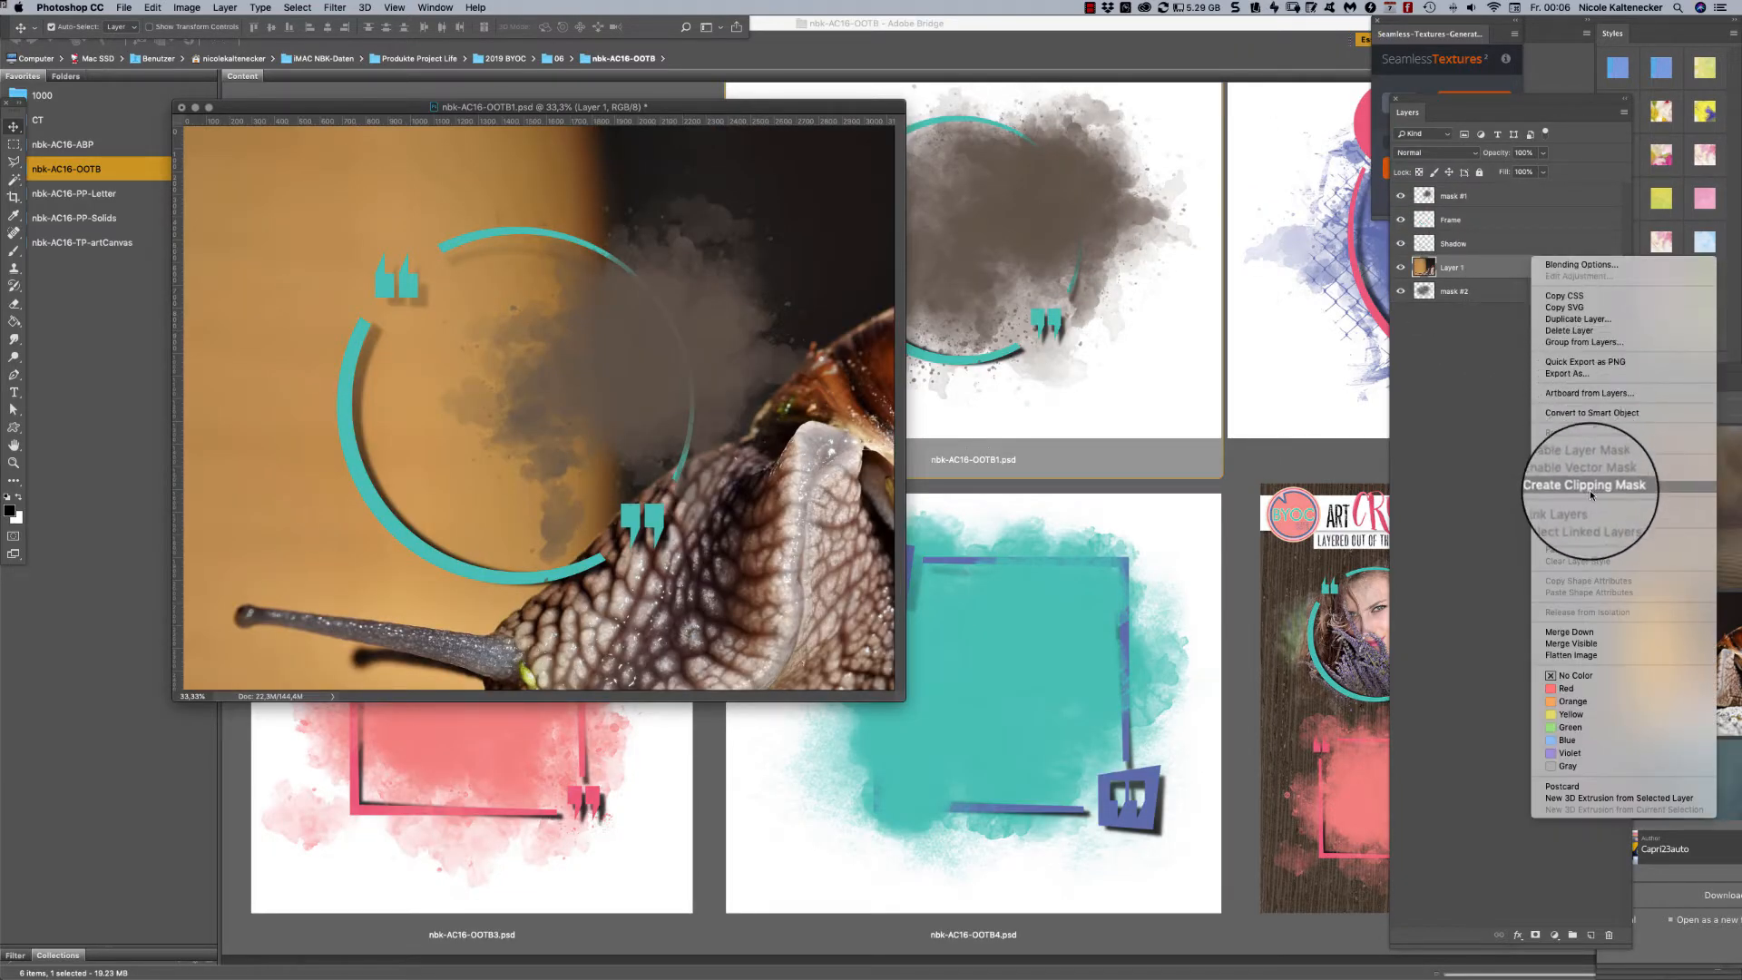
left_click(1644, 410)
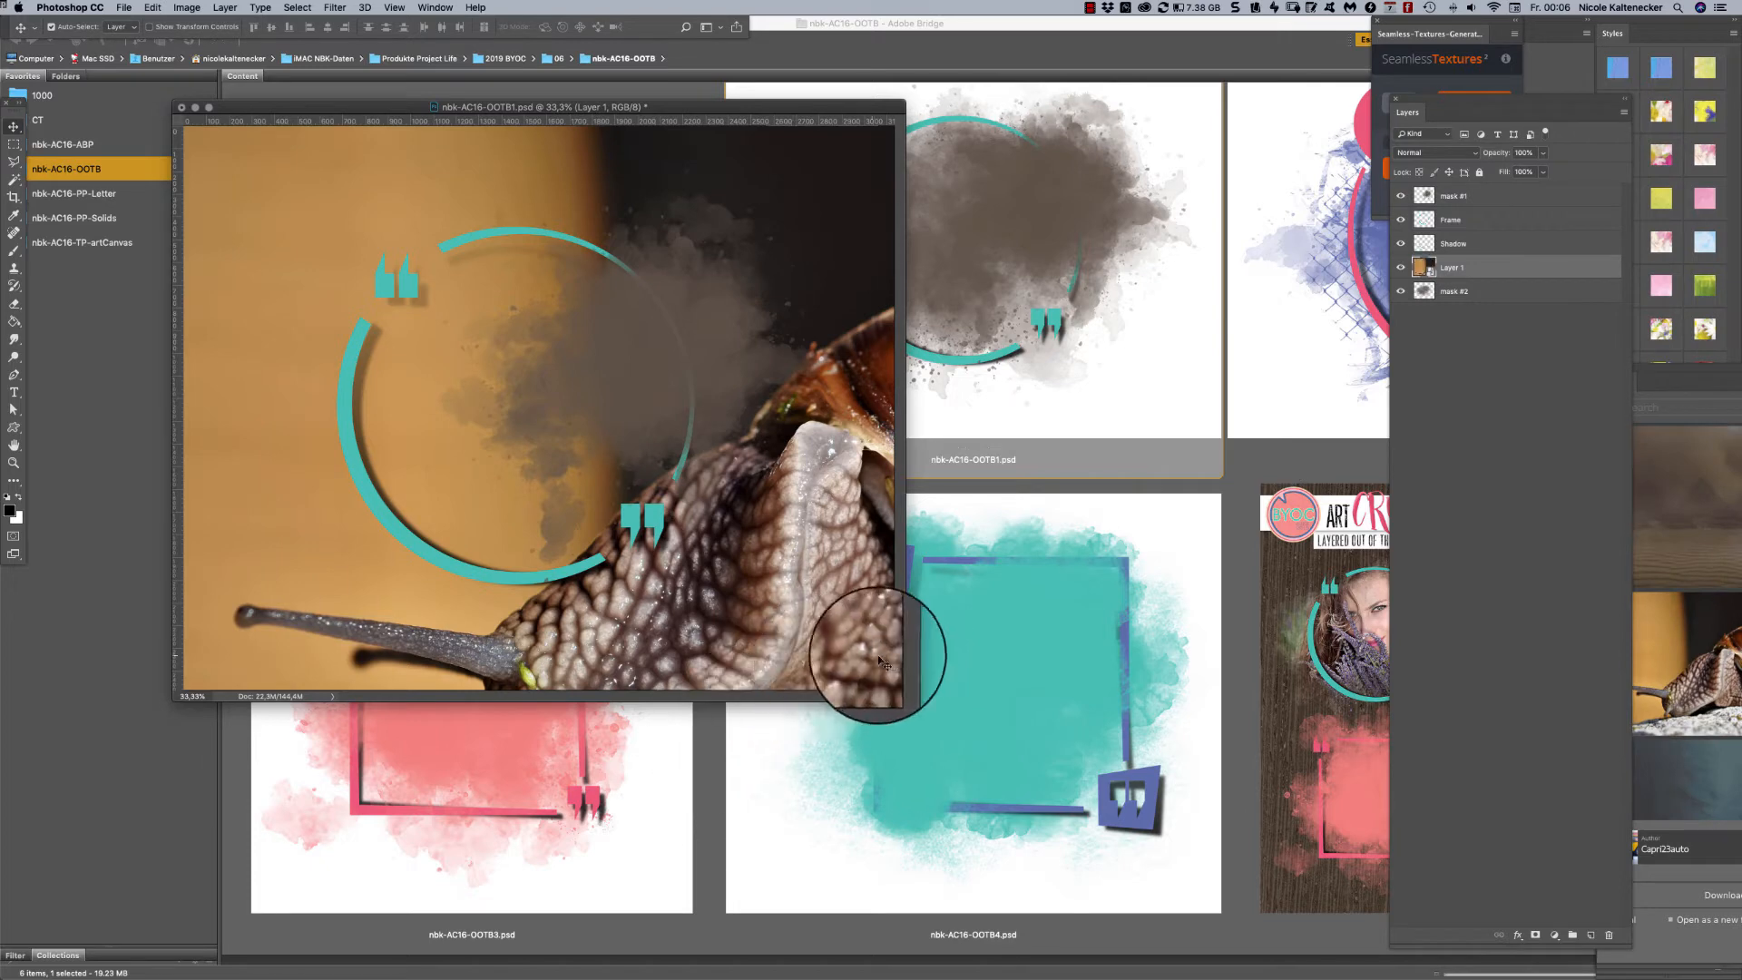
- Scale the snail photo down to about 65% and position it over the circular frame so the whole snail fits on the canvas
left_click_drag(900, 697, 1317, 978)
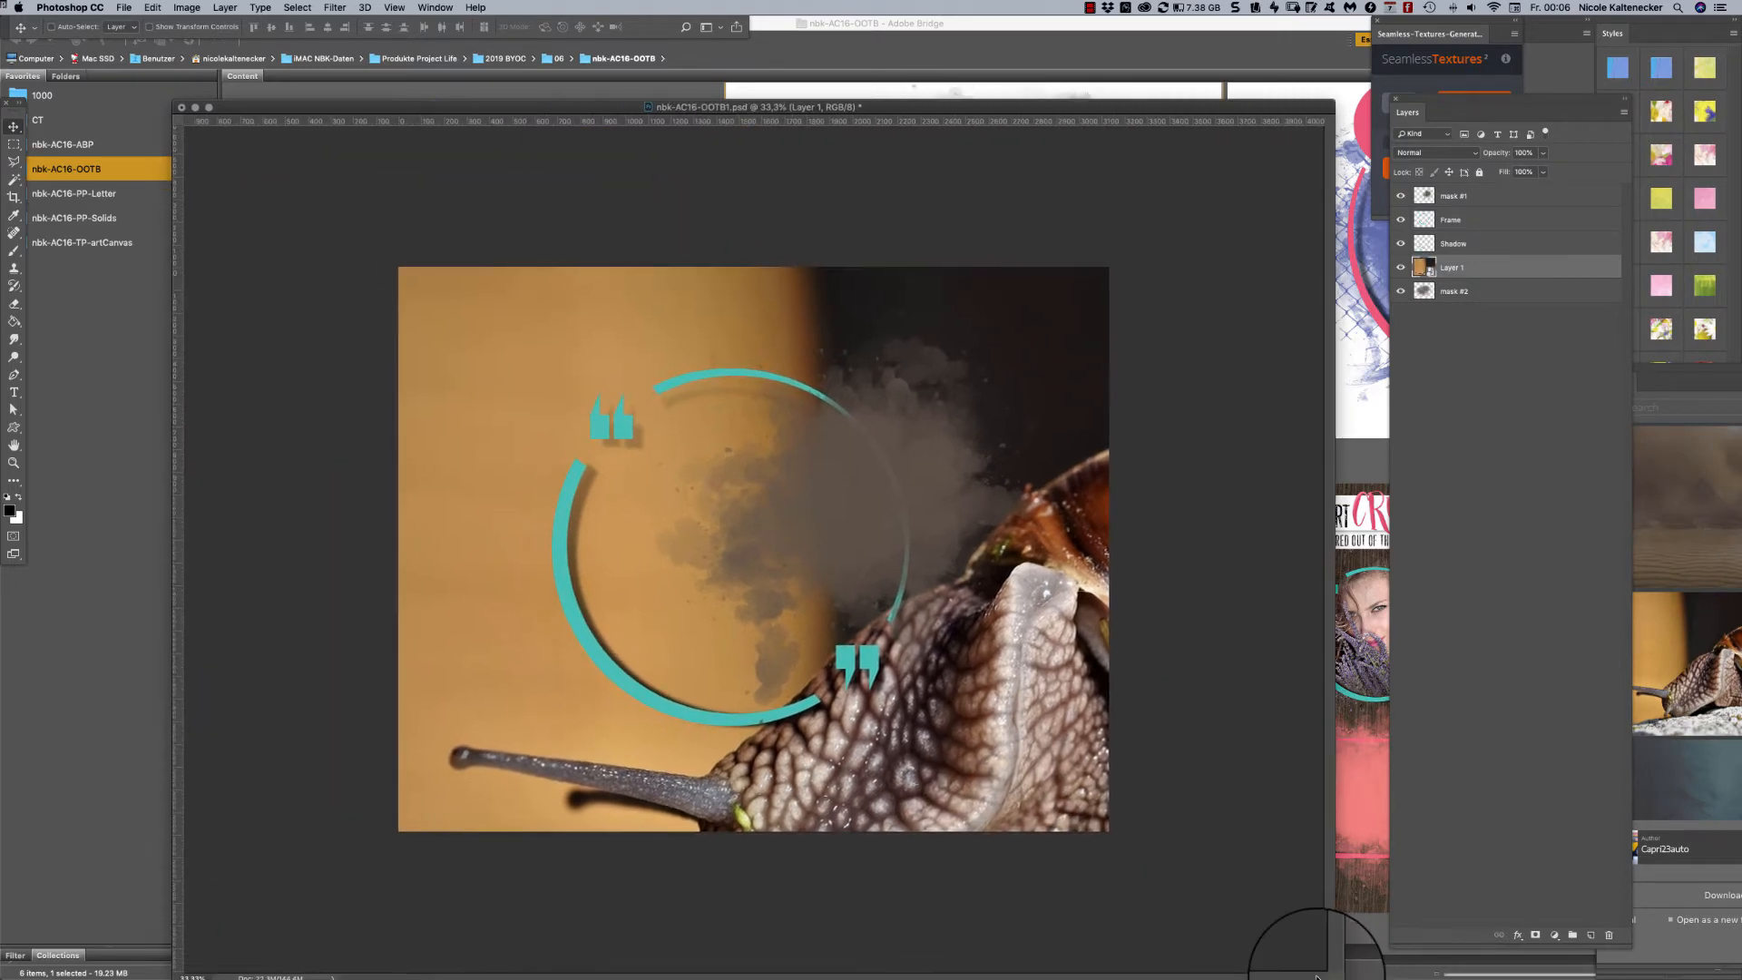
key("super+minus")
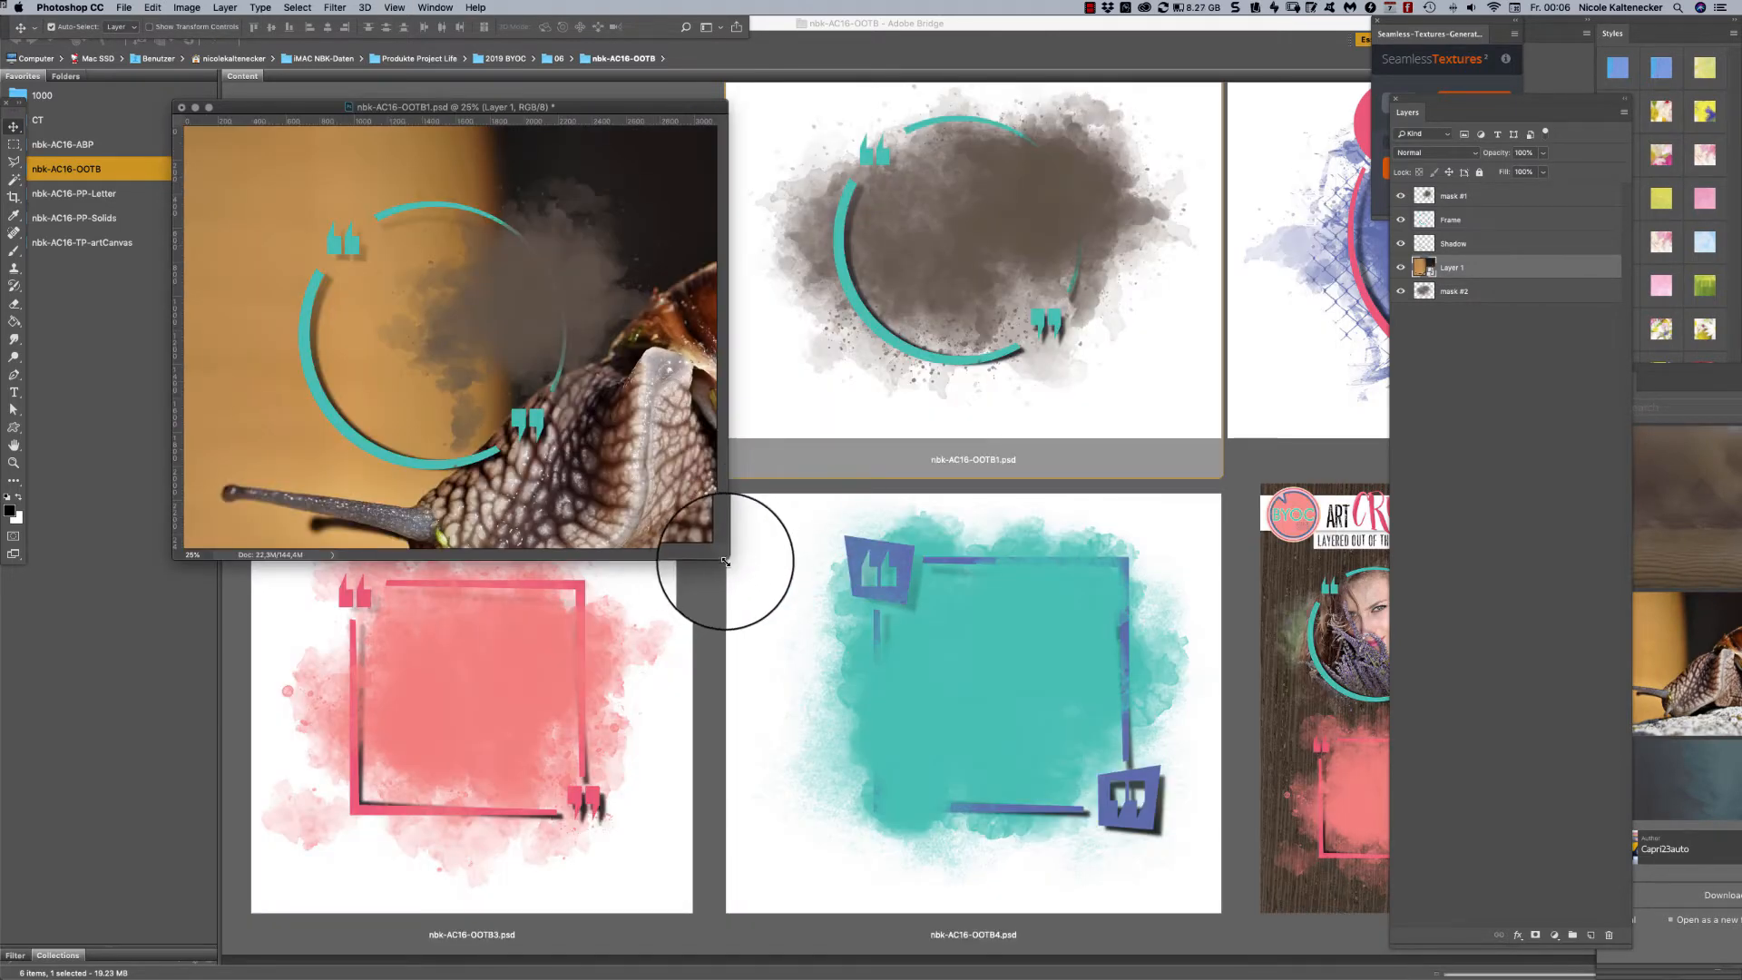
left_click_drag(722, 561, 1305, 967)
key("super+t")
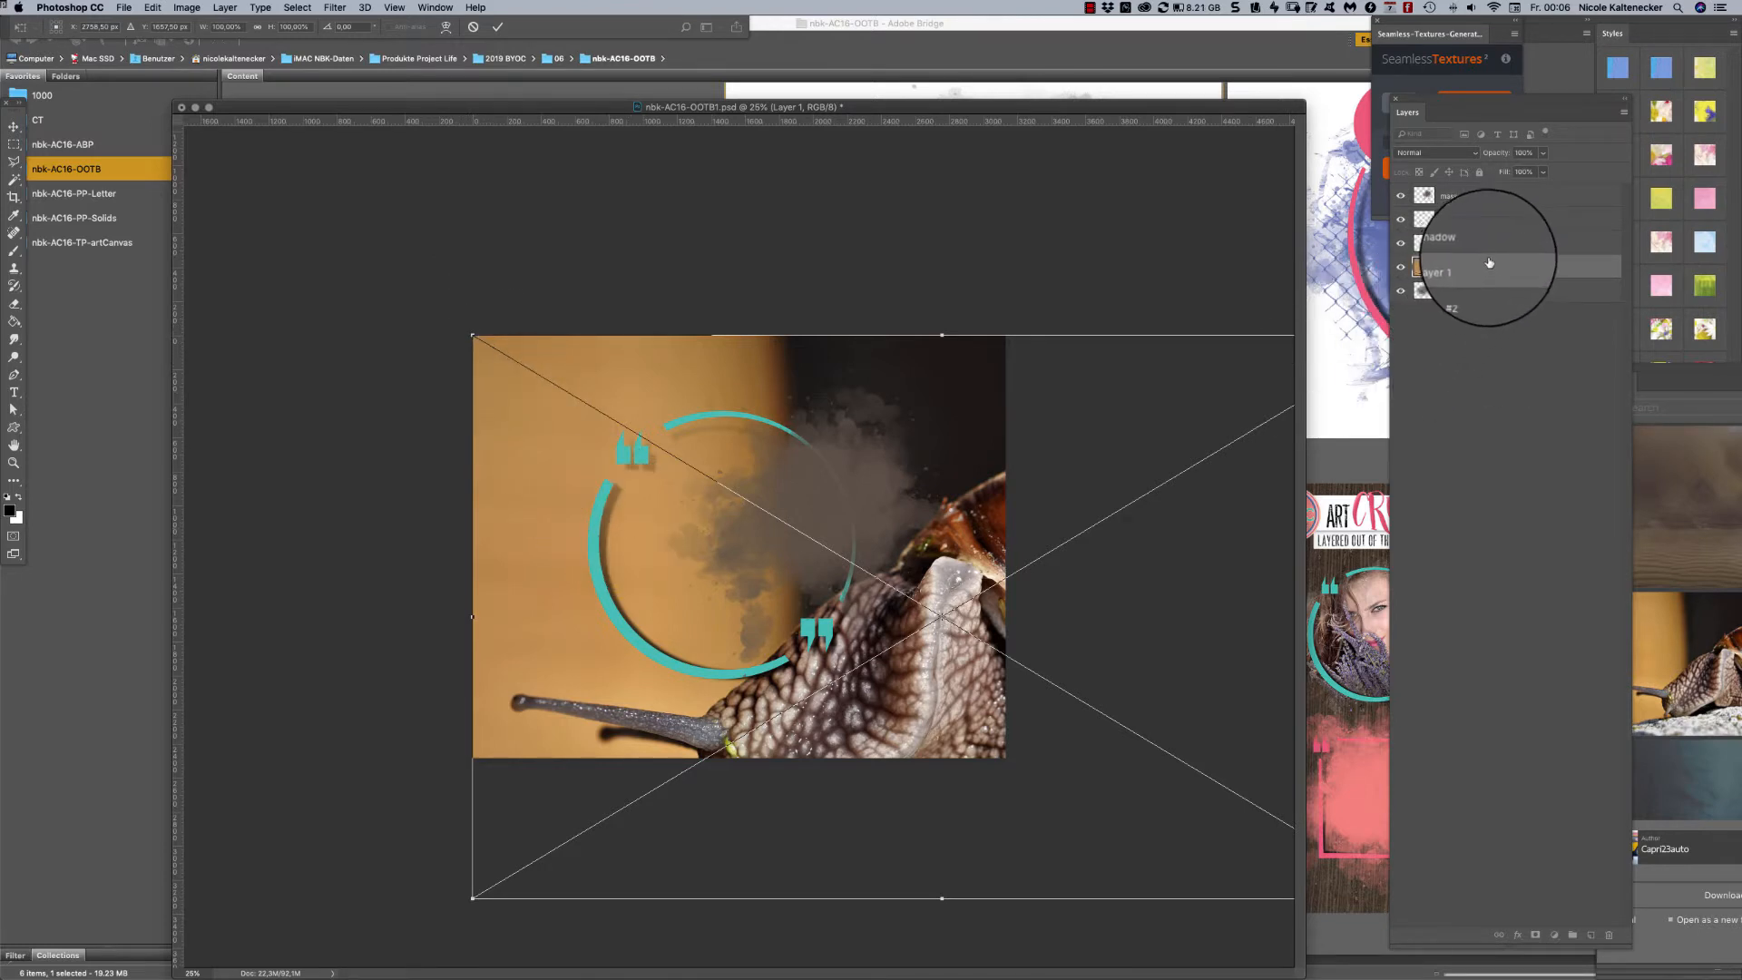
key("Return")
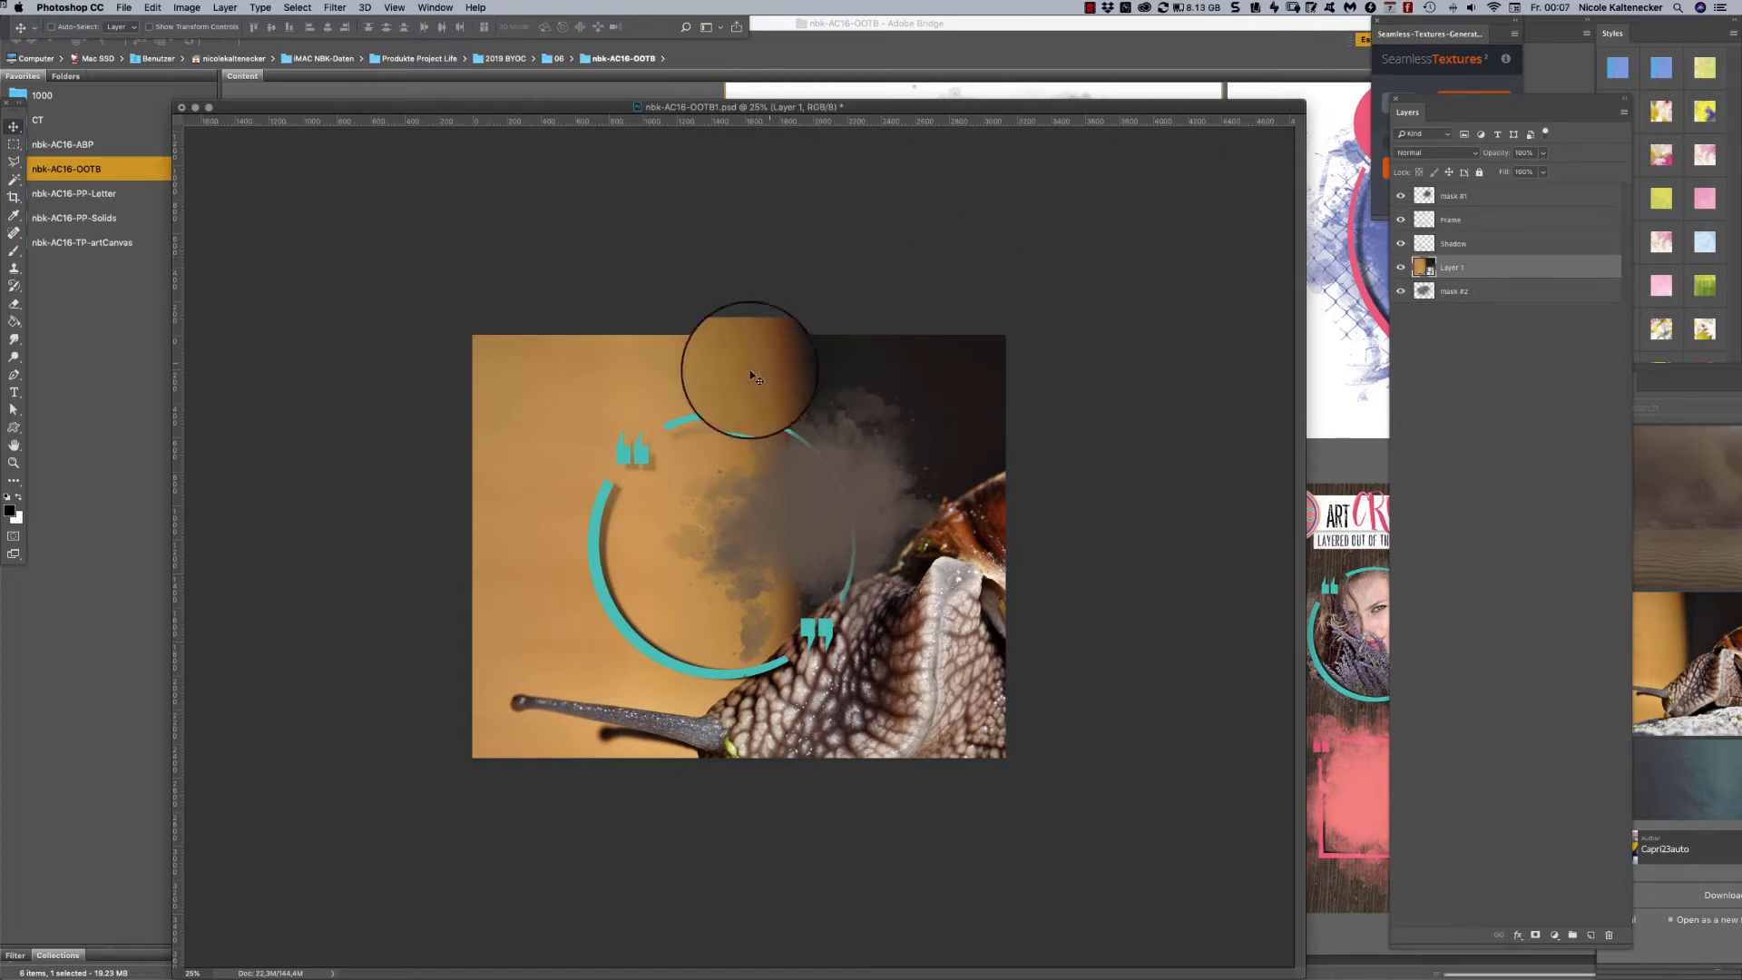
key("super+t")
left_click_drag(469, 333, 626, 422)
left_click_drag(868, 516, 689, 436)
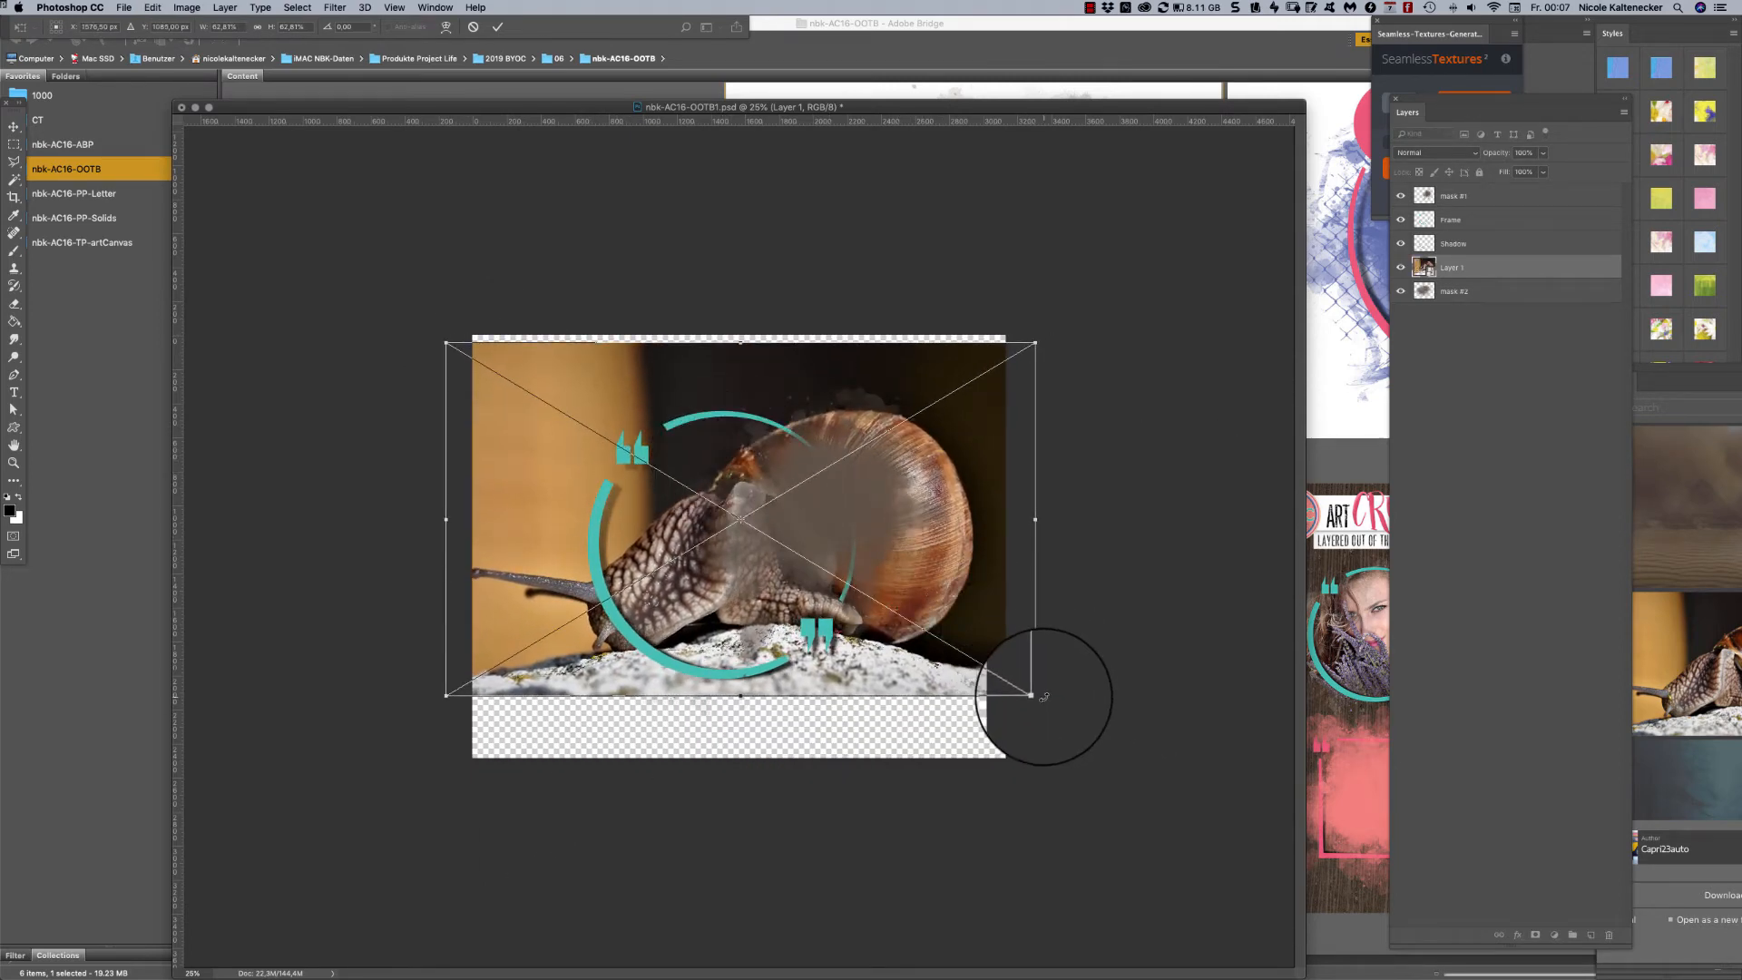
left_click_drag(1035, 694, 1058, 709)
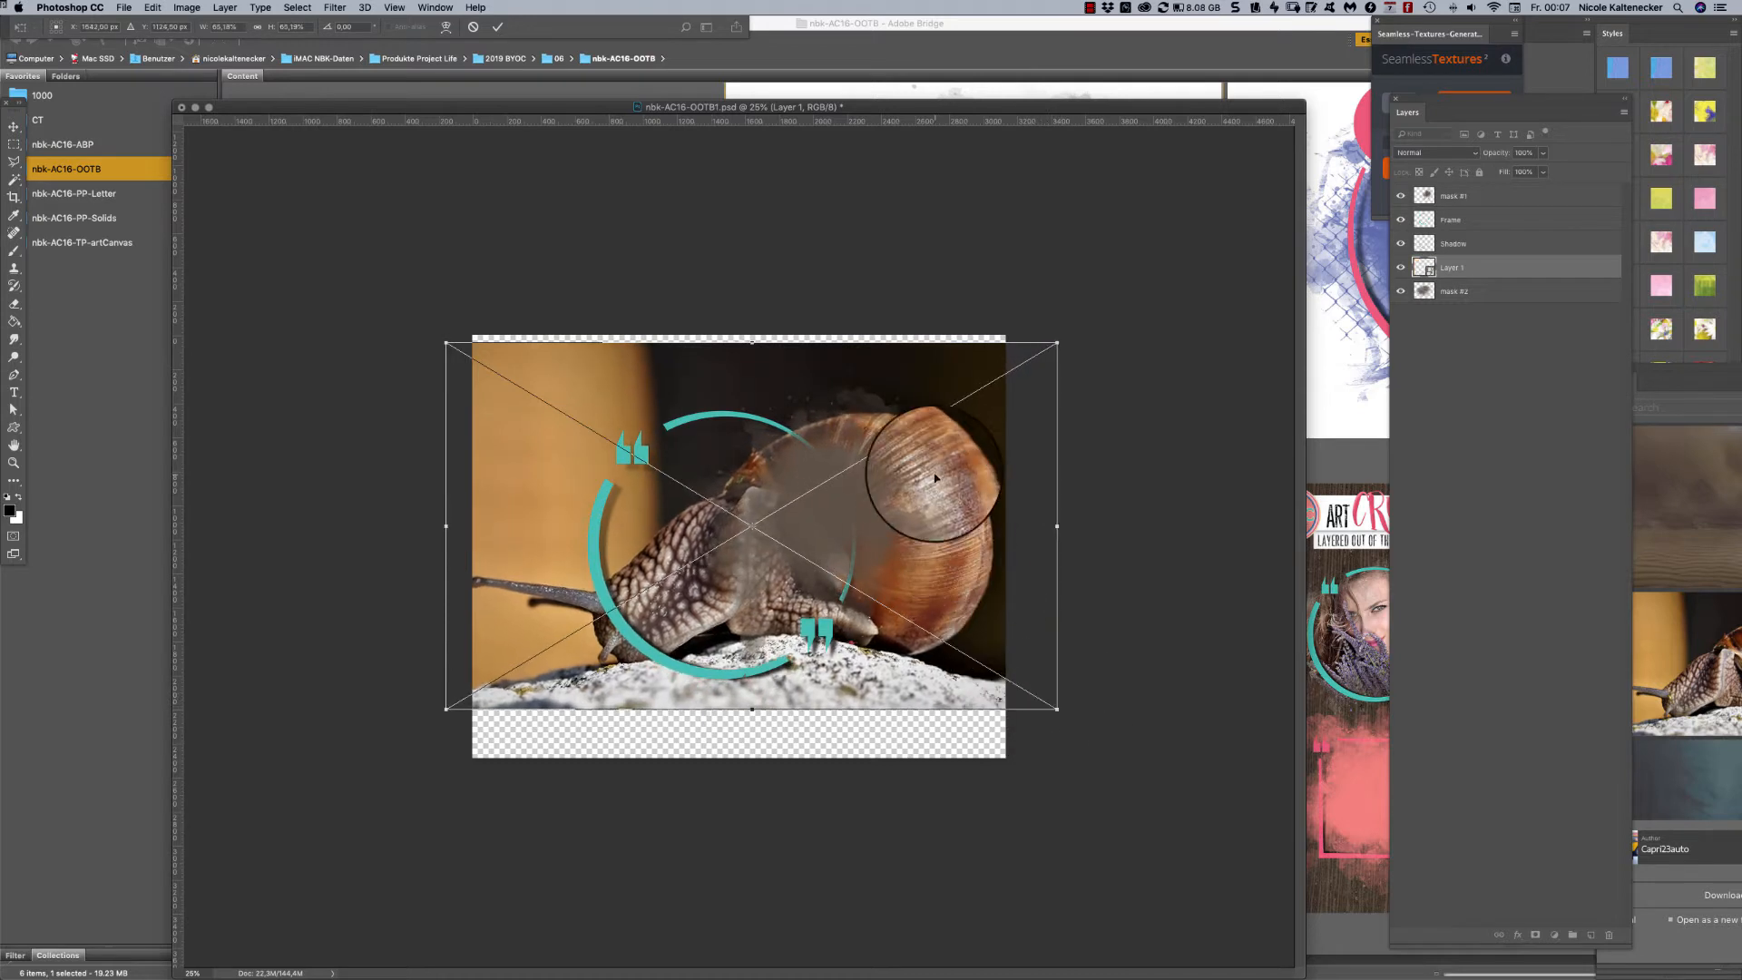
left_click_drag(944, 473, 955, 473)
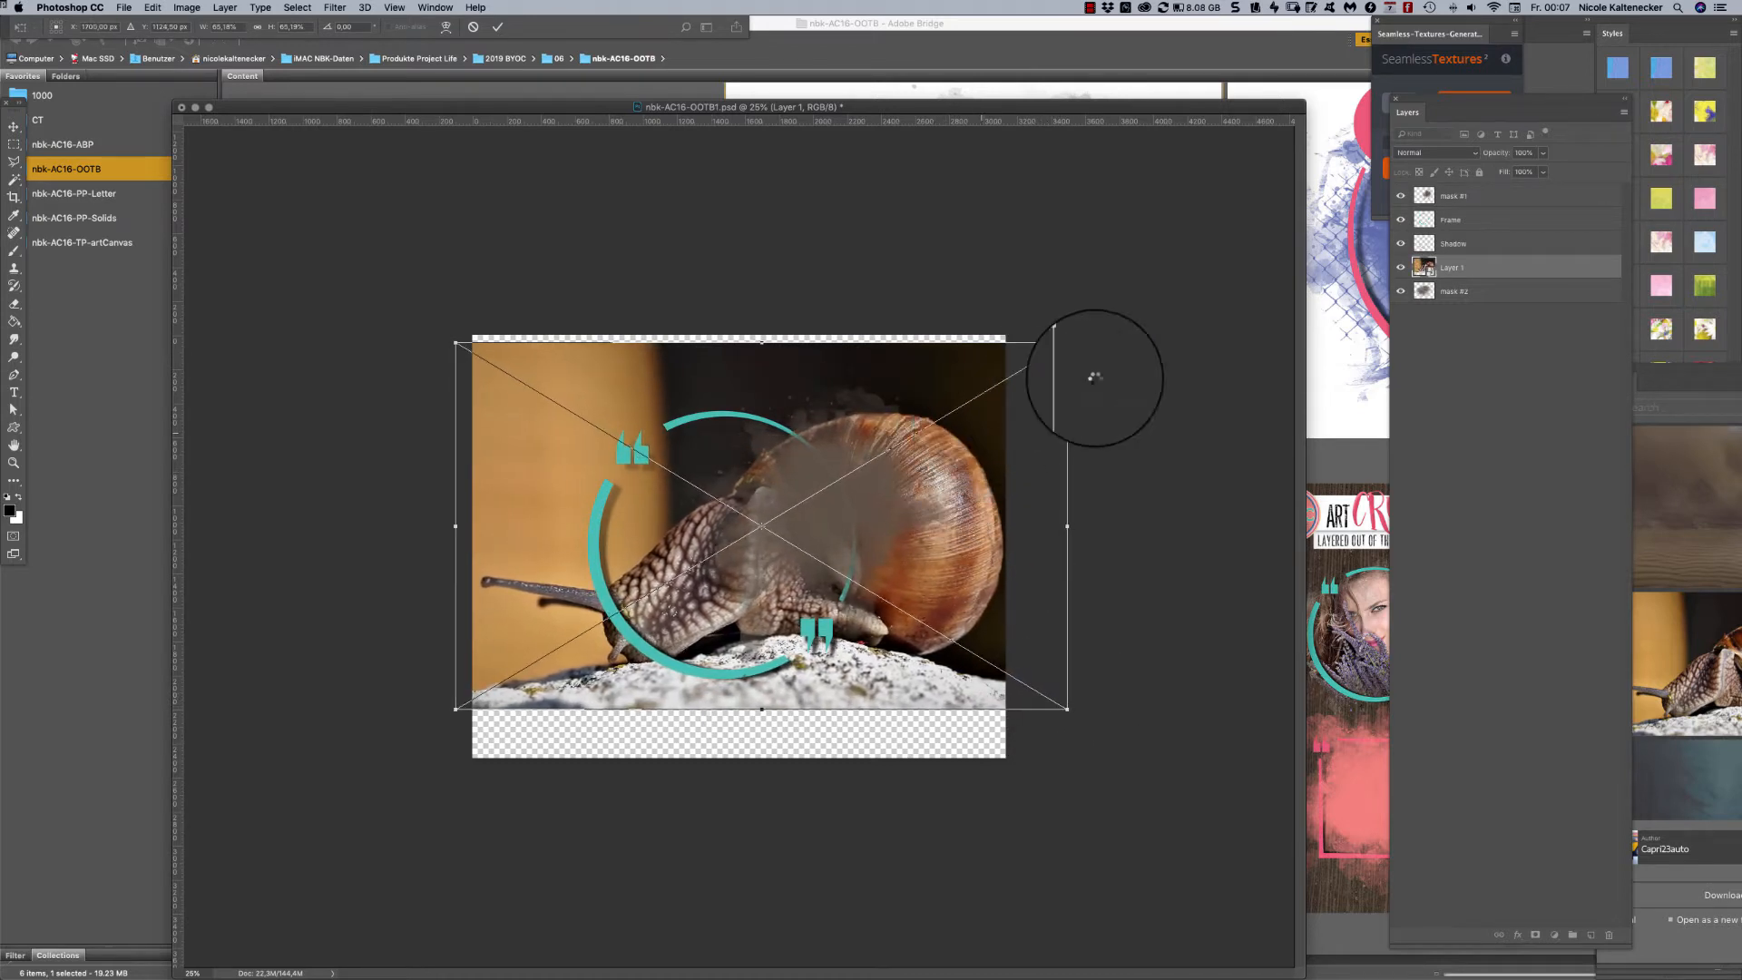
key("Return")
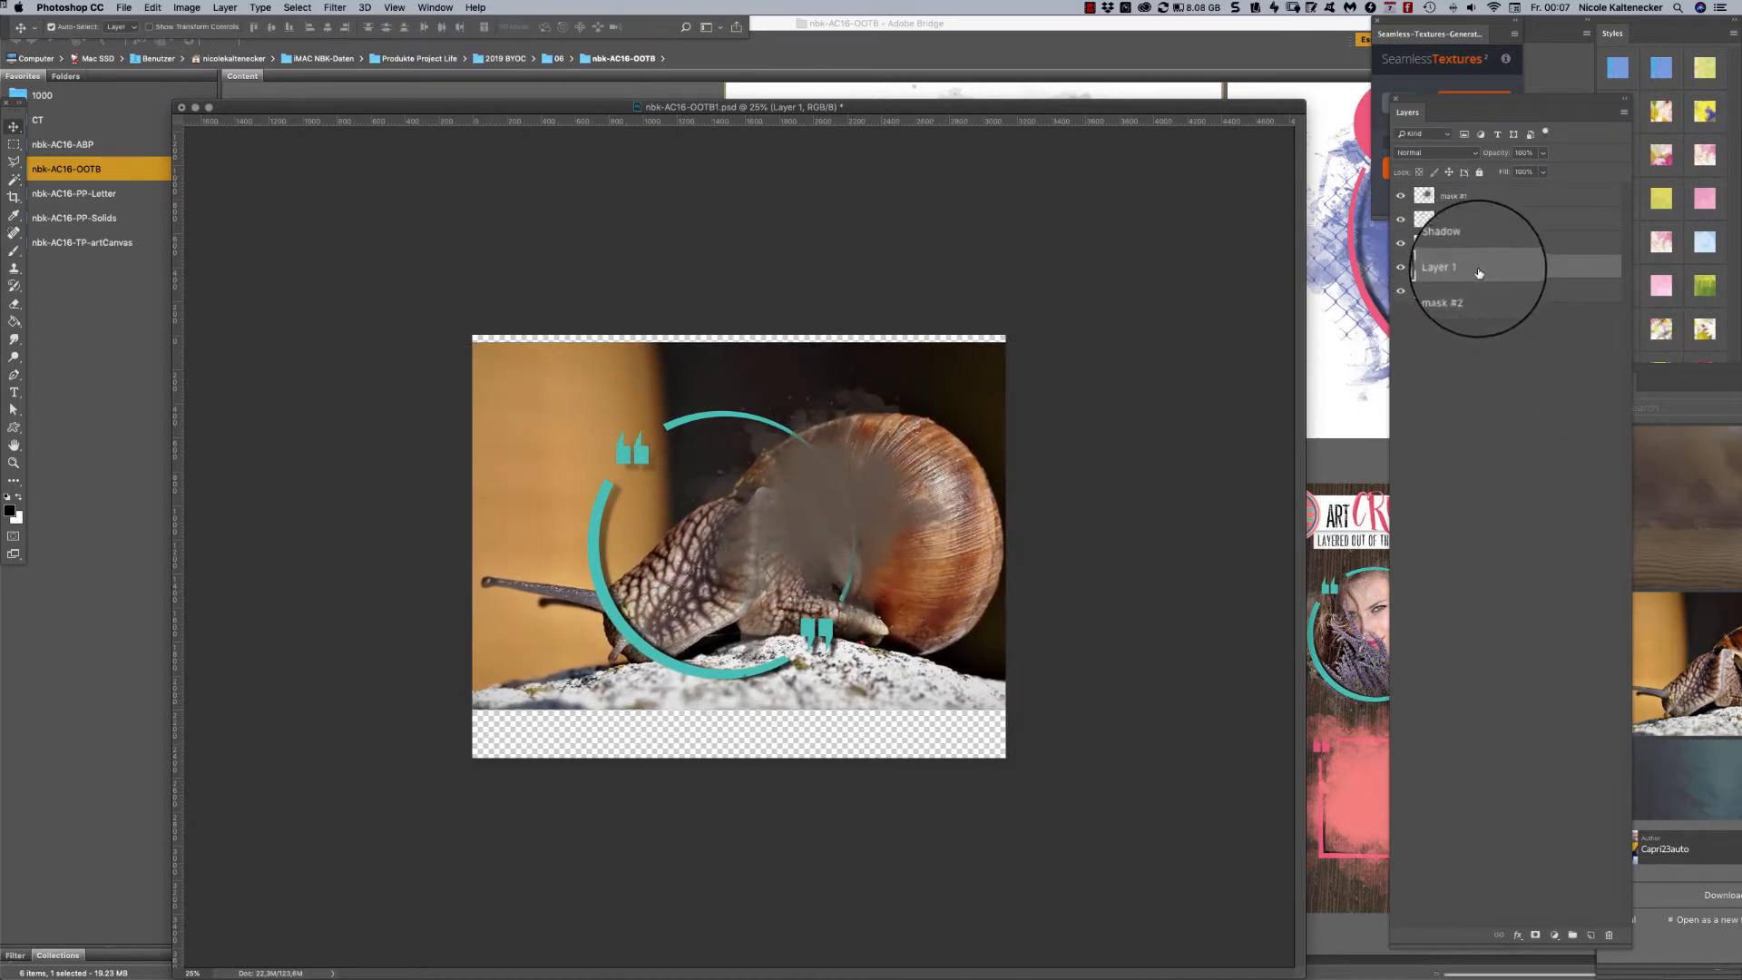
- Clip the snail photo layer to mask #2 and duplicate it within the same document
right_click(1475, 269)
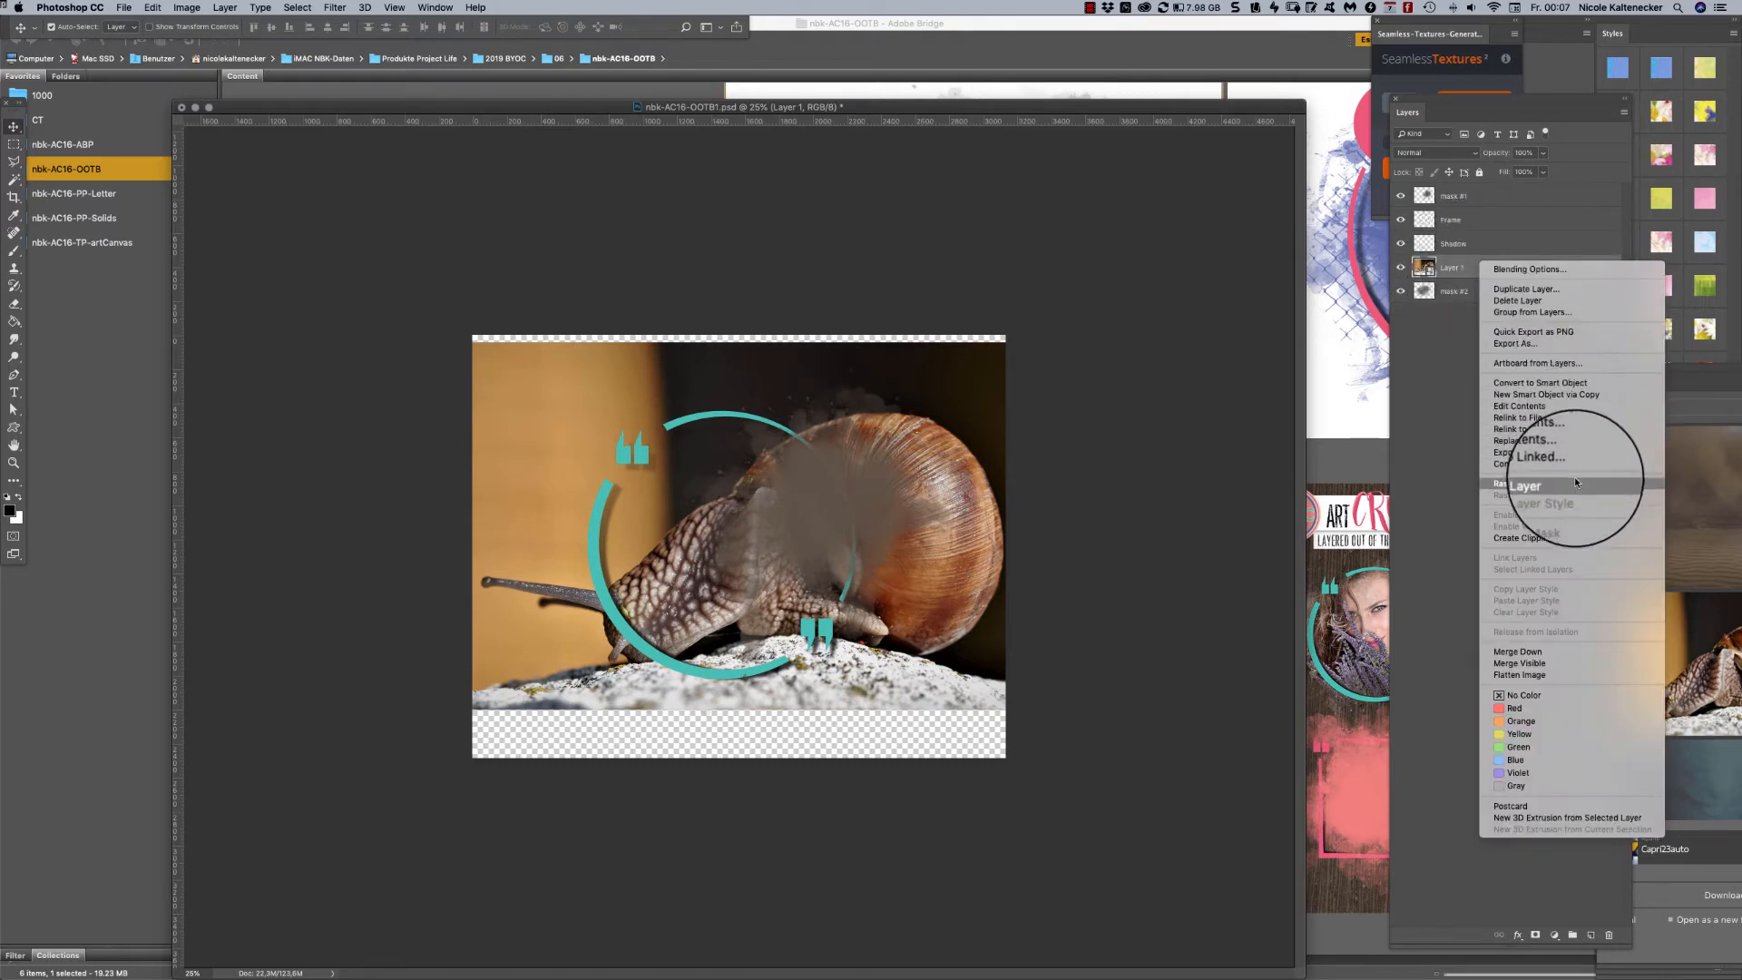
left_click(1566, 539)
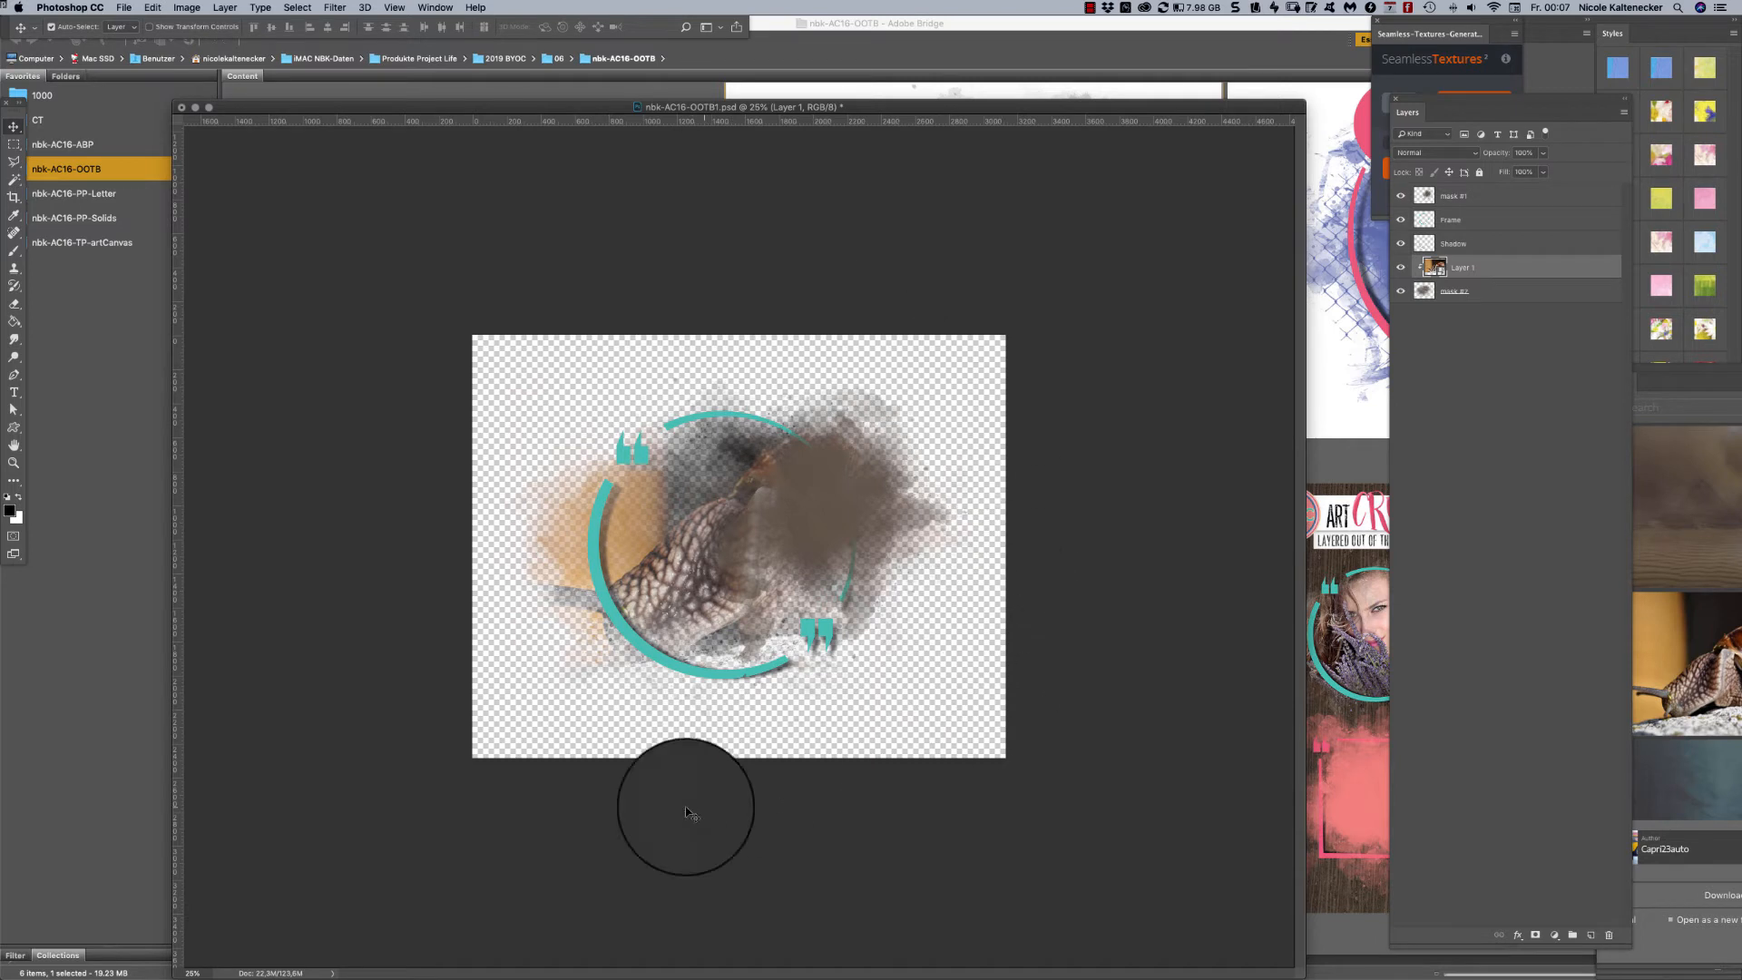
right_click(1544, 268)
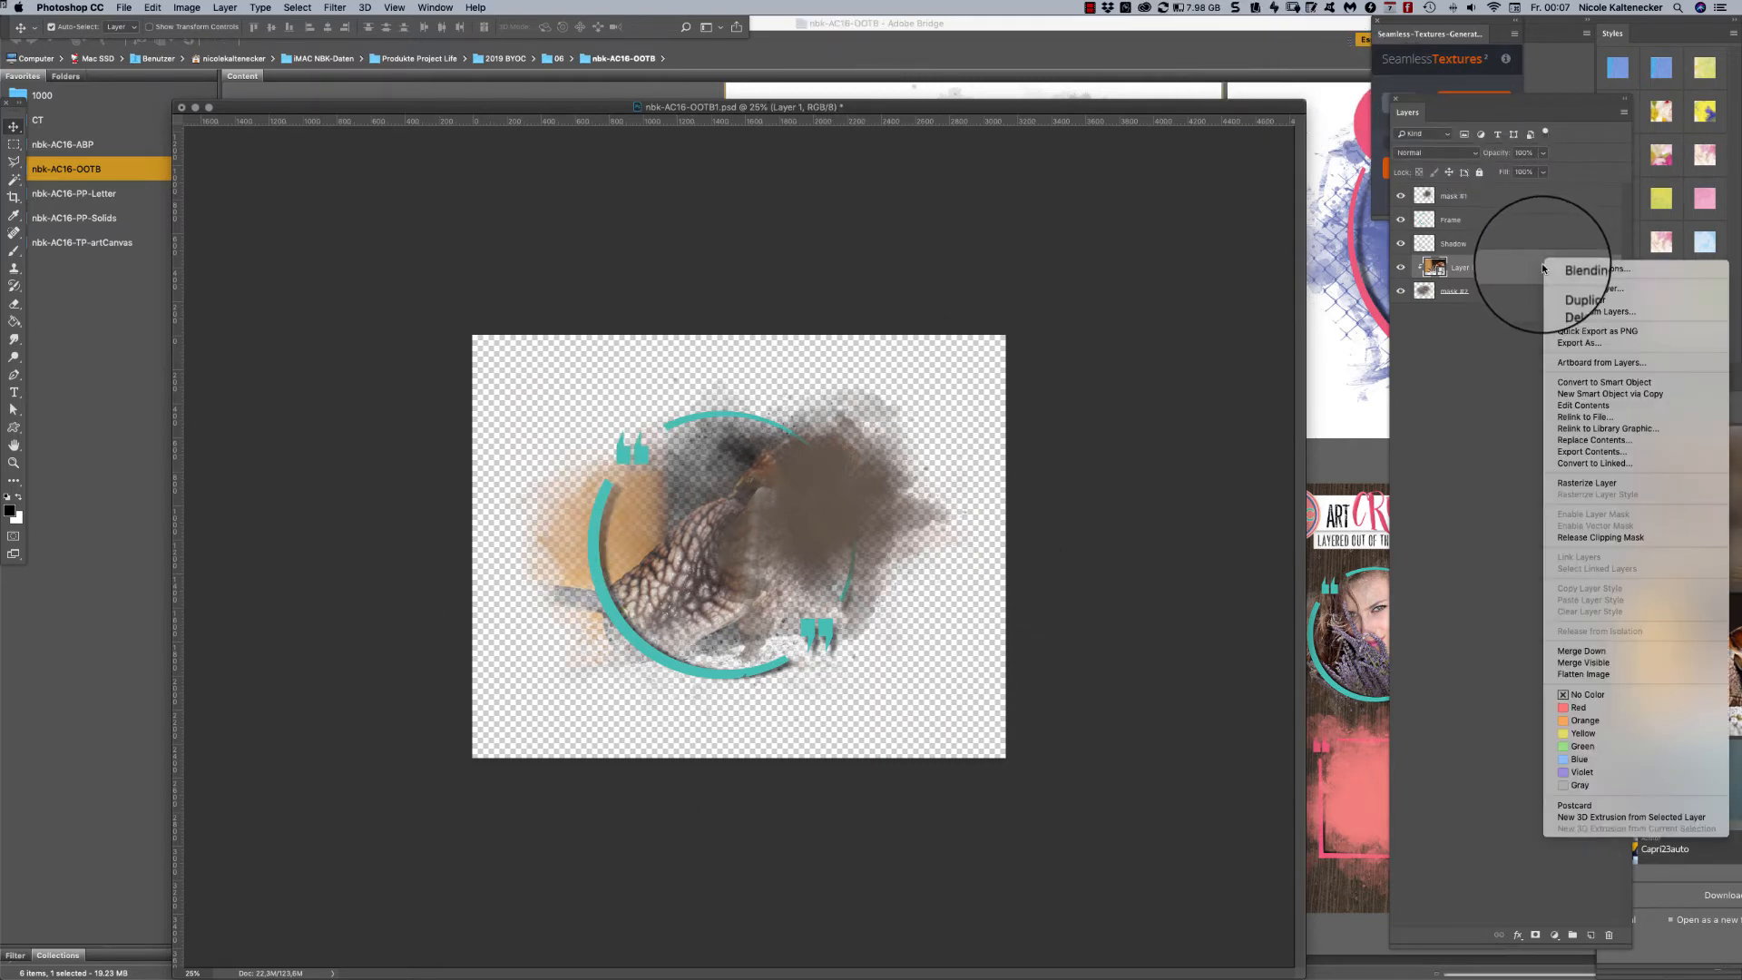
left_click(1594, 287)
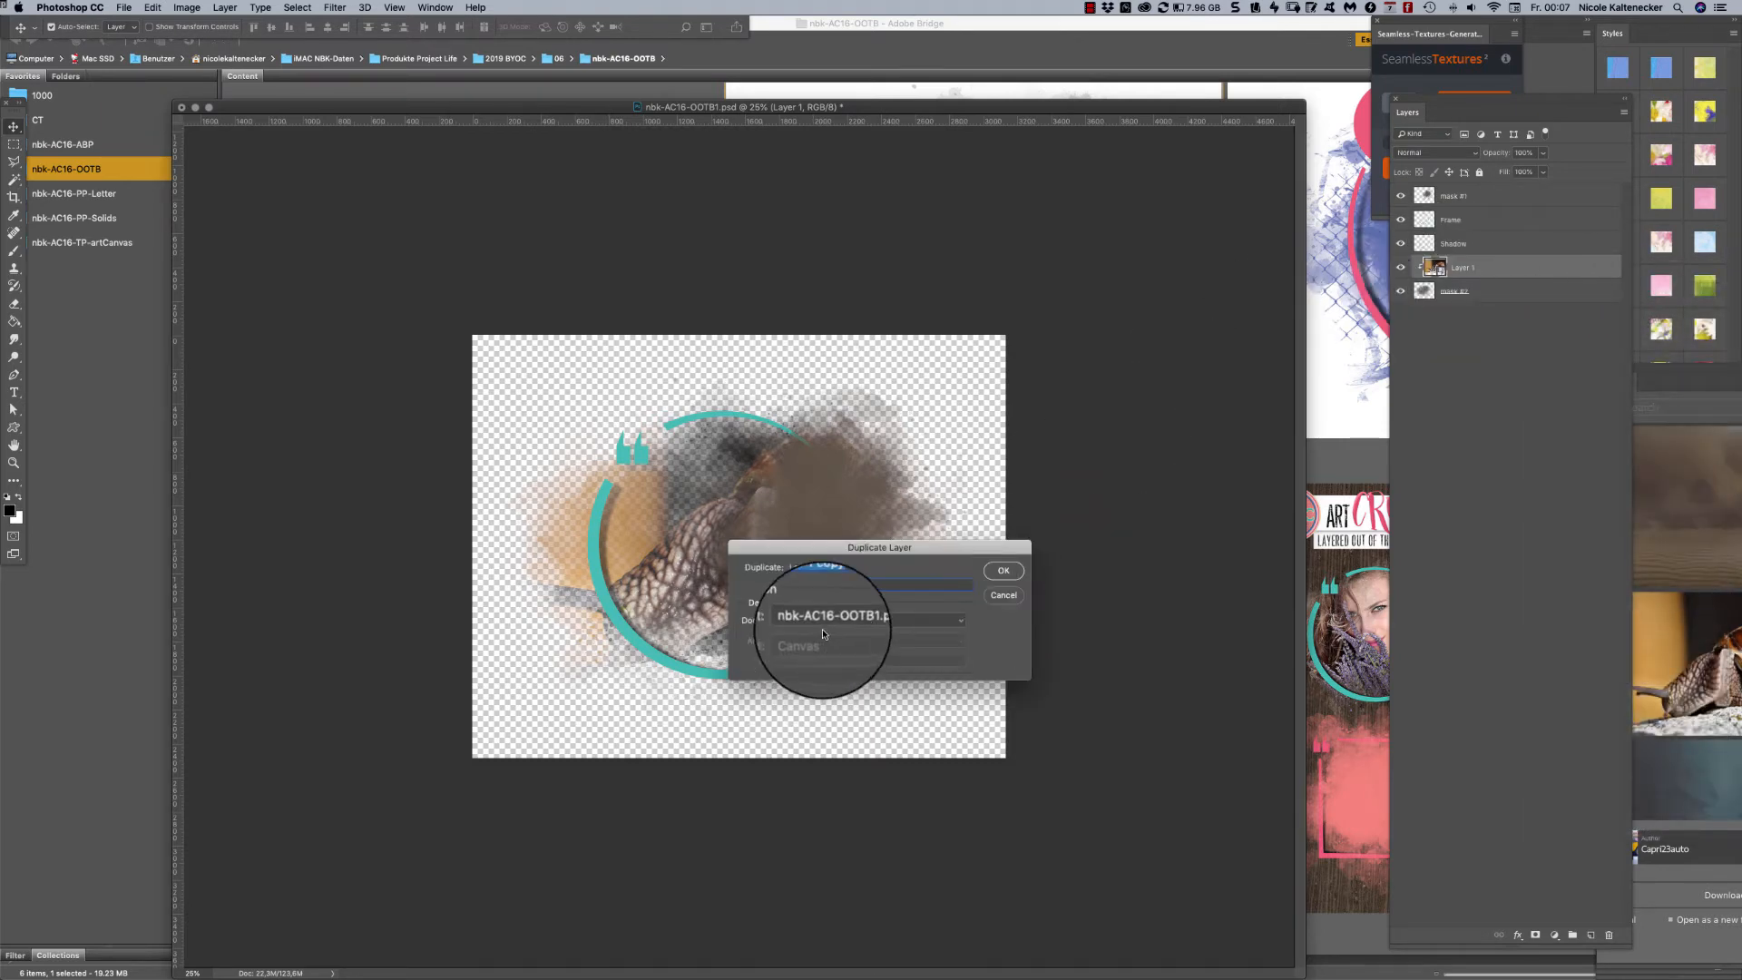
left_click(1003, 570)
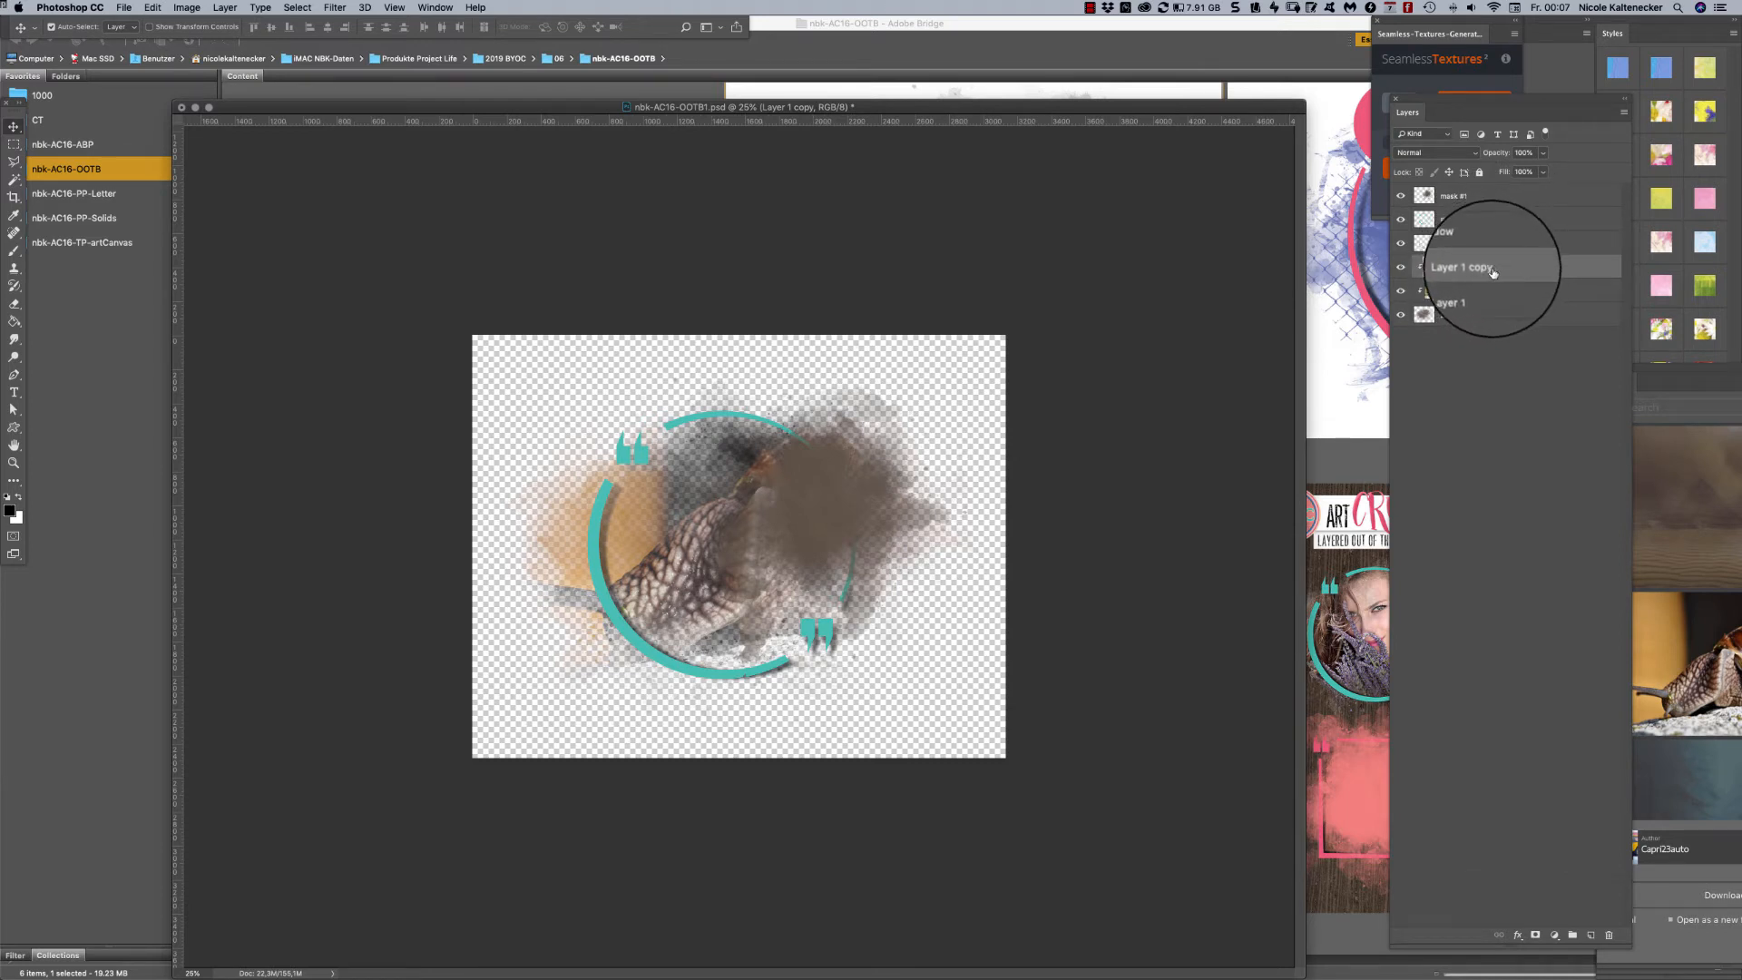
- Move the duplicated snail layer above mask #1 at the head of the layer stack and clip it to that mask
left_click_drag(1486, 246, 1484, 182)
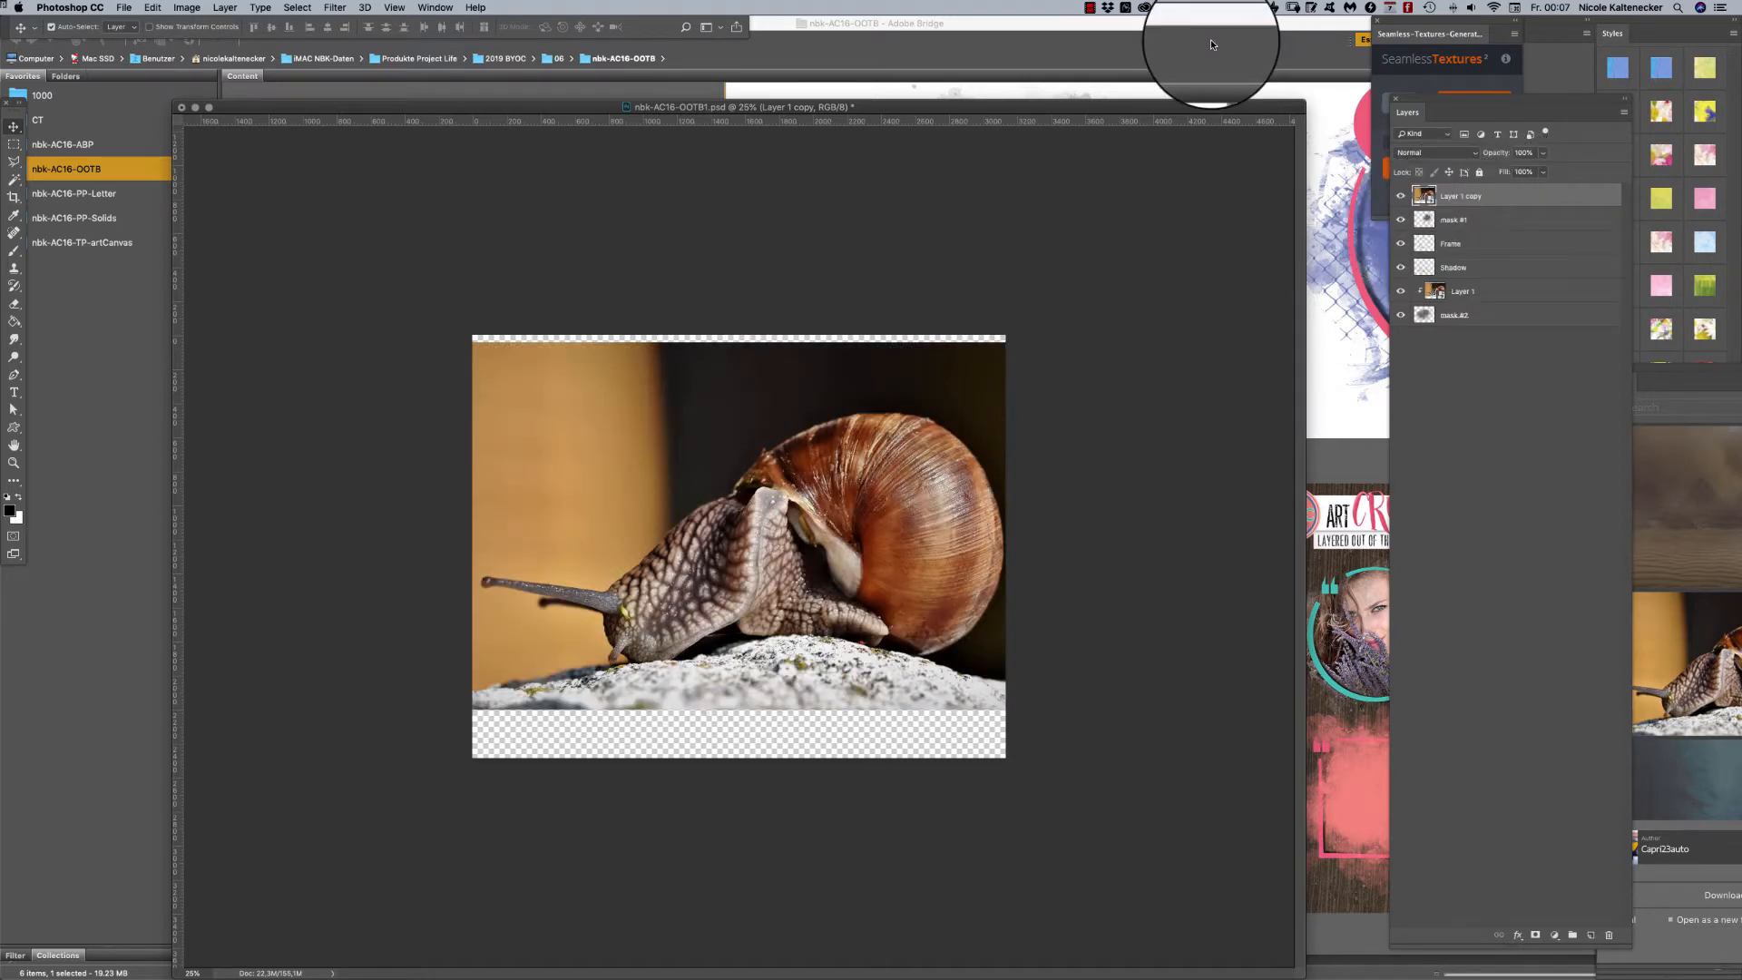
right_click(1497, 194)
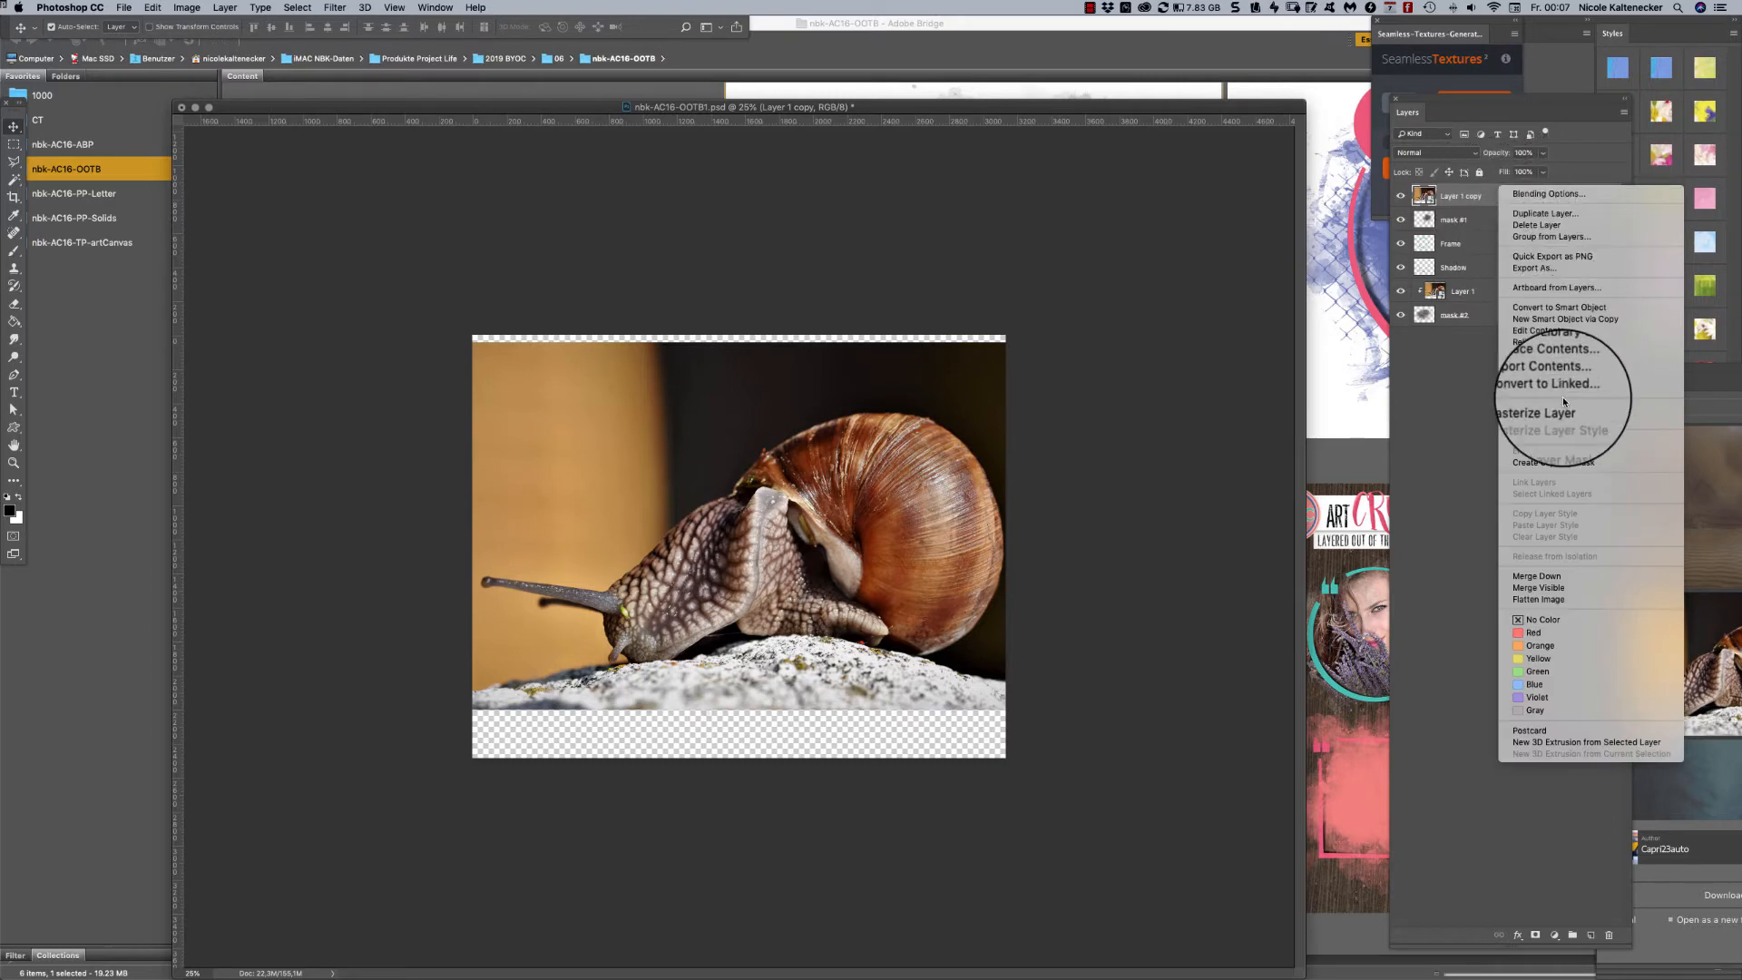
left_click(1590, 463)
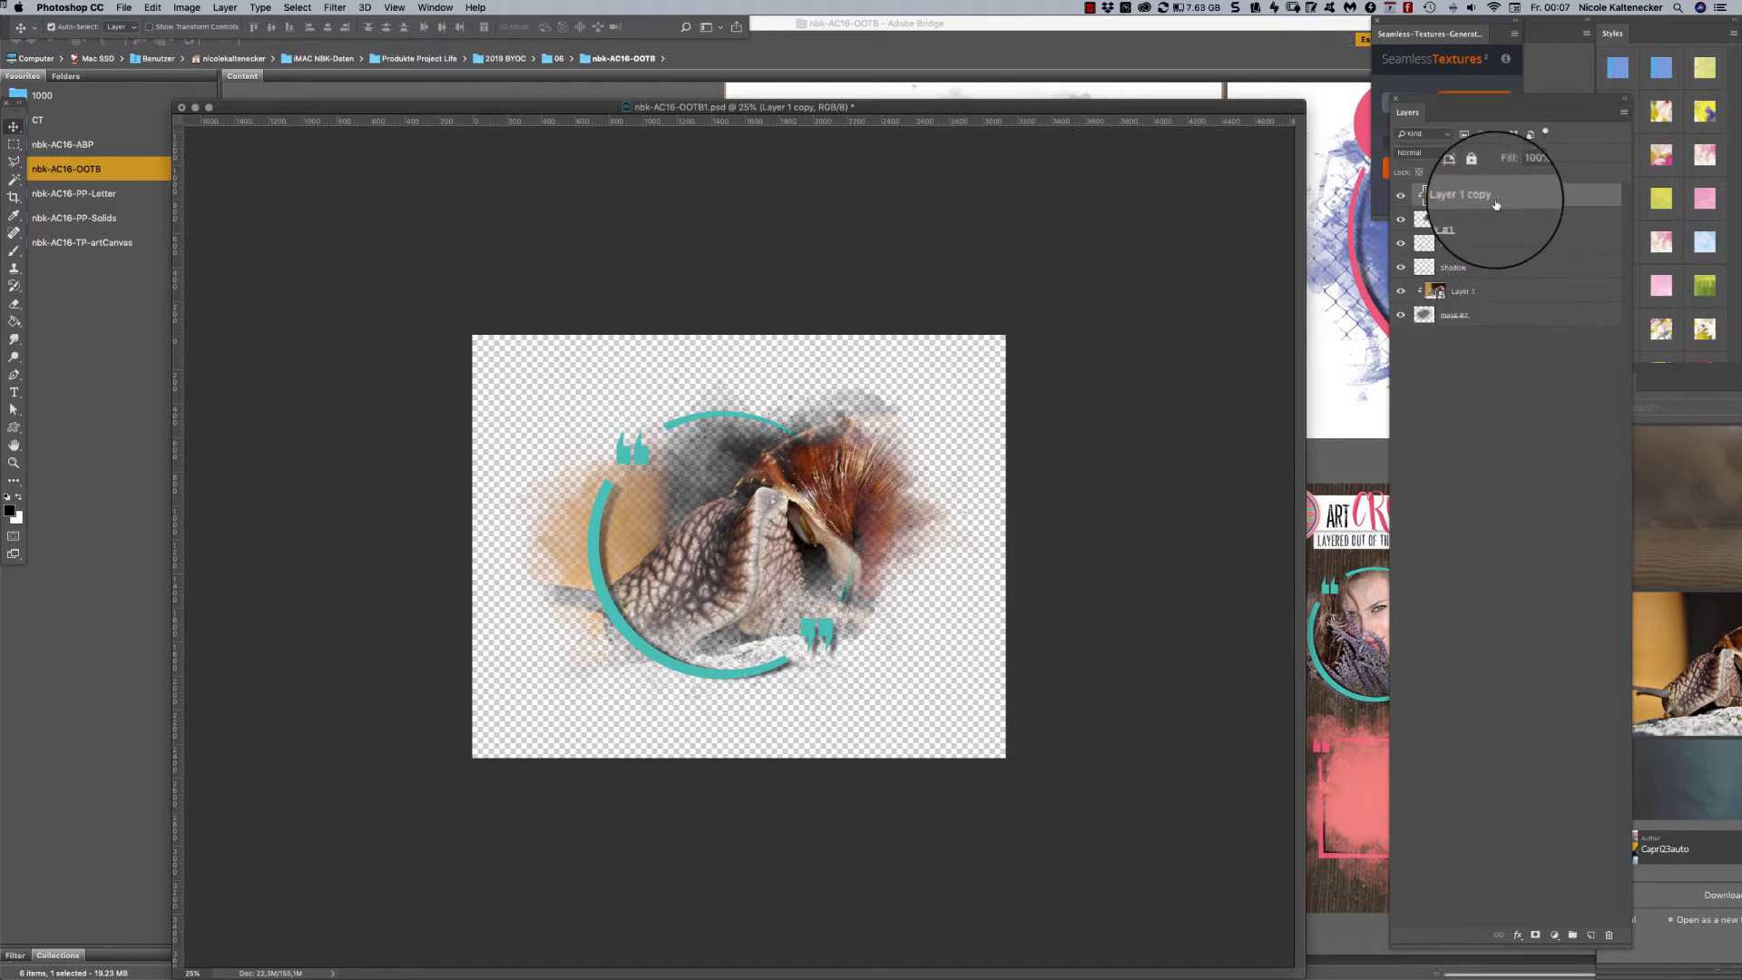
- Link Layer 1 and Layer 1 copy, and shift both photos together slightly up and to the left within the masks
left_click(1470, 290, "super")
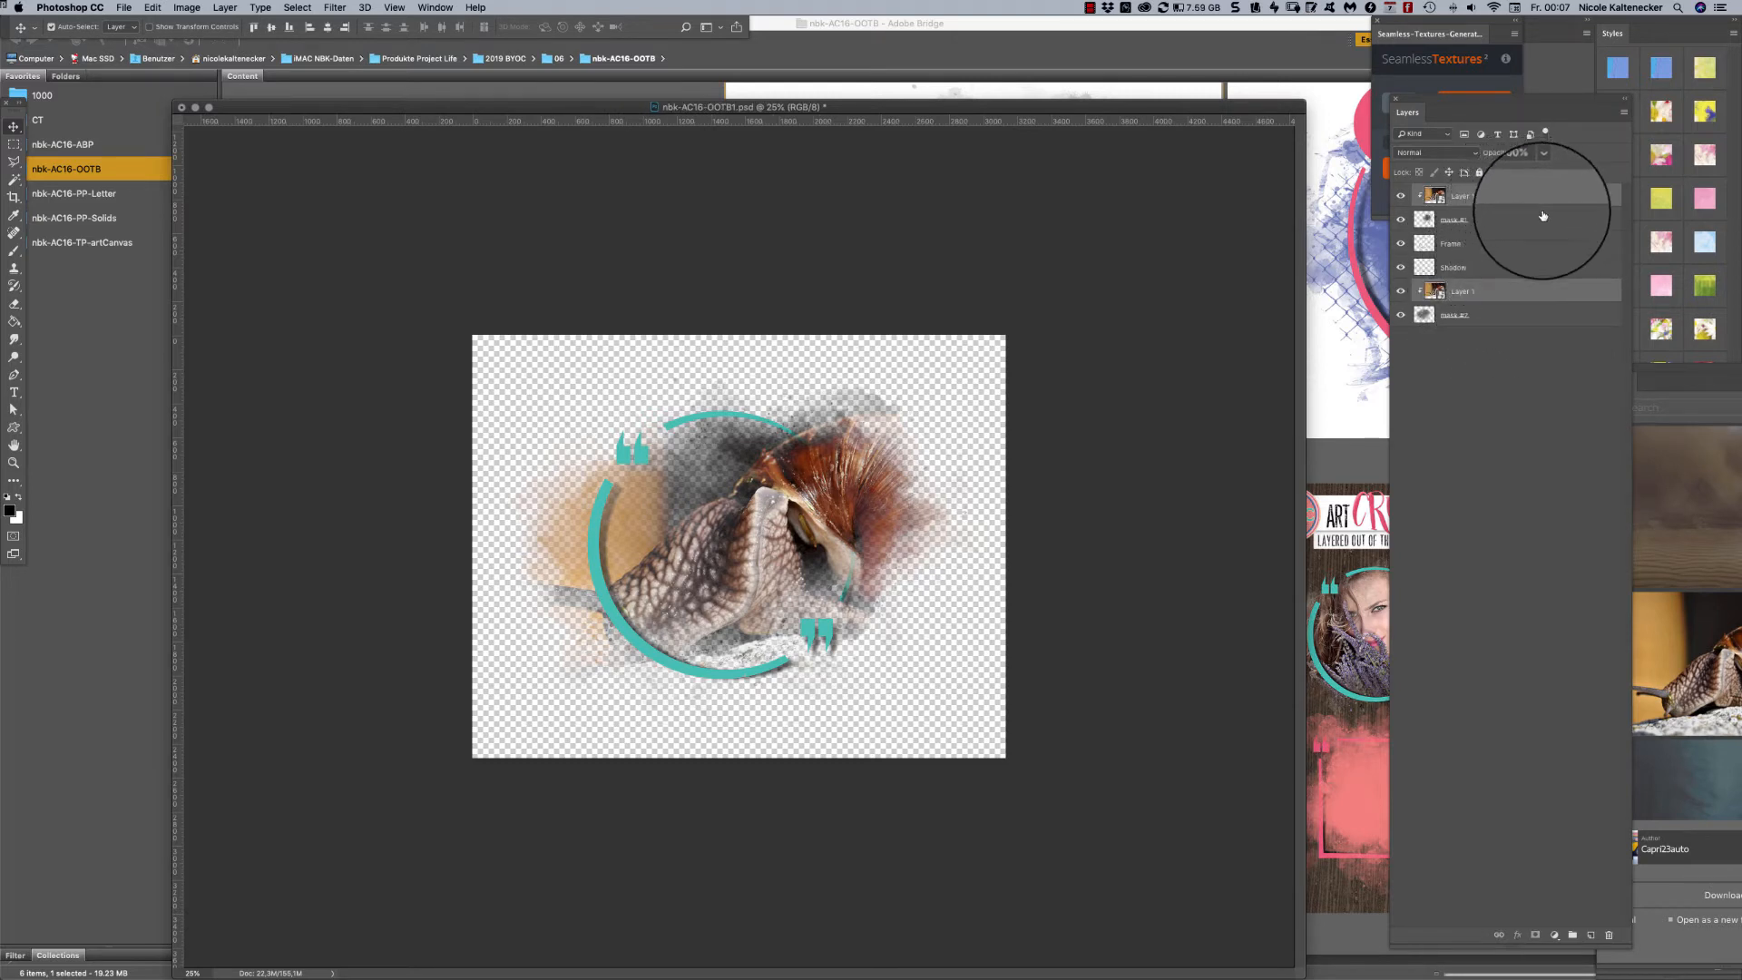
left_click(1499, 935)
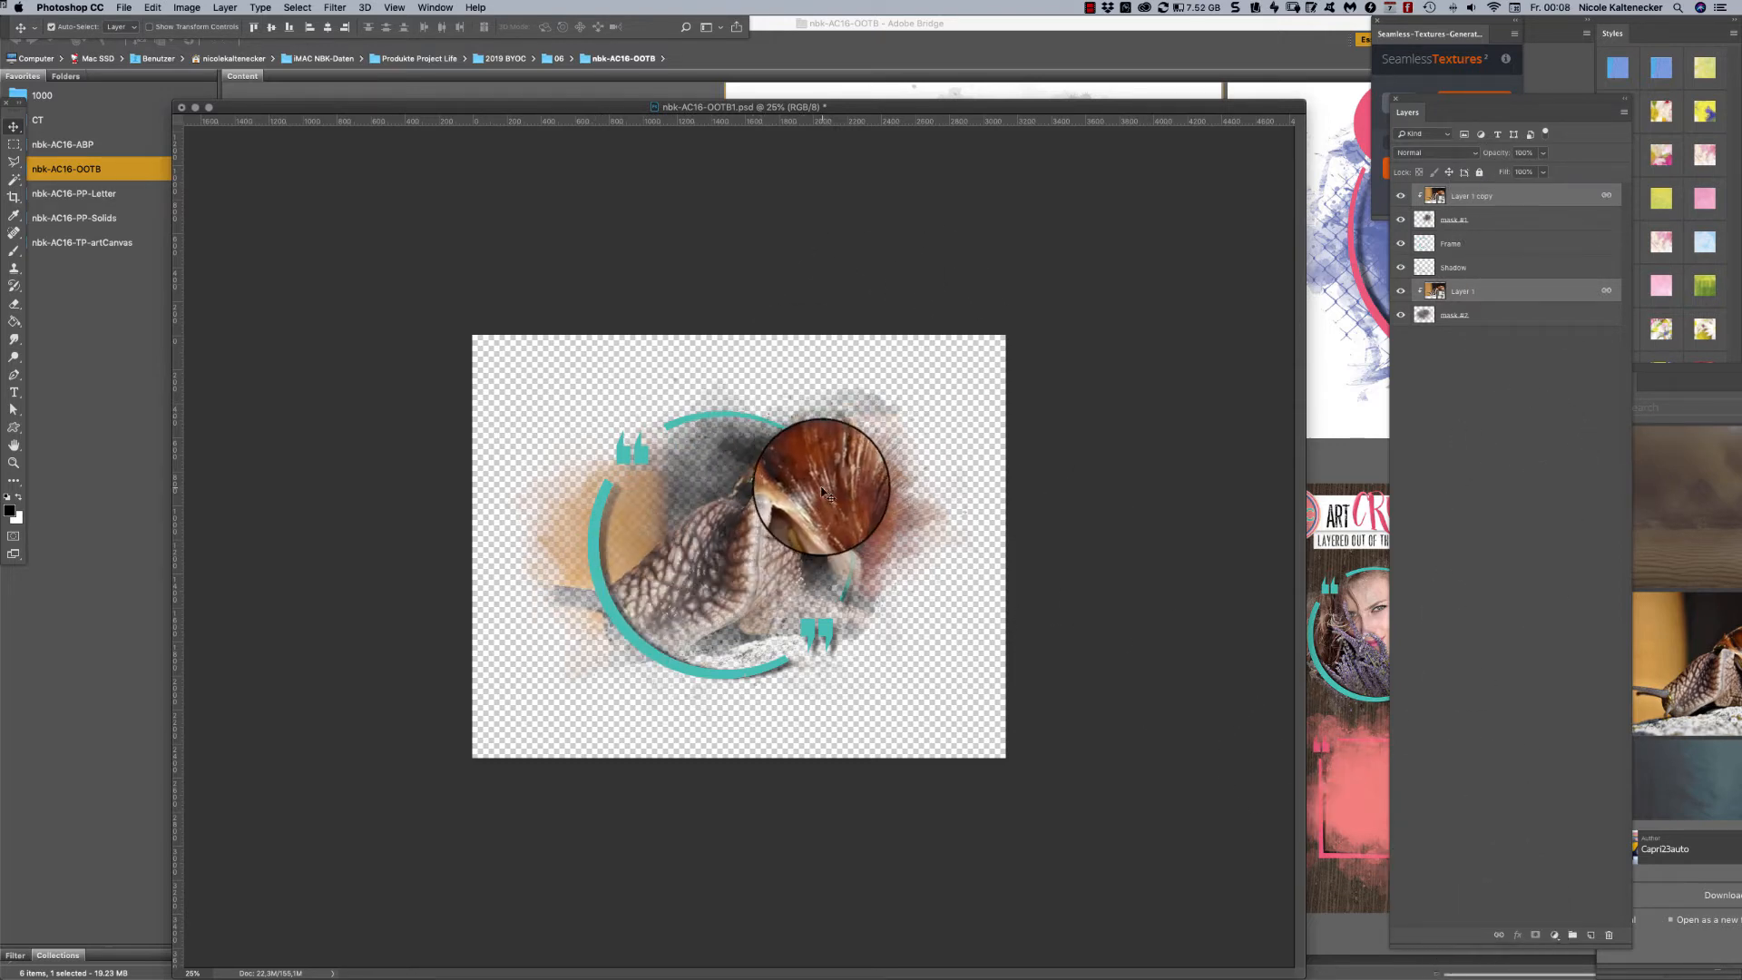
left_click_drag(815, 491, 821, 419)
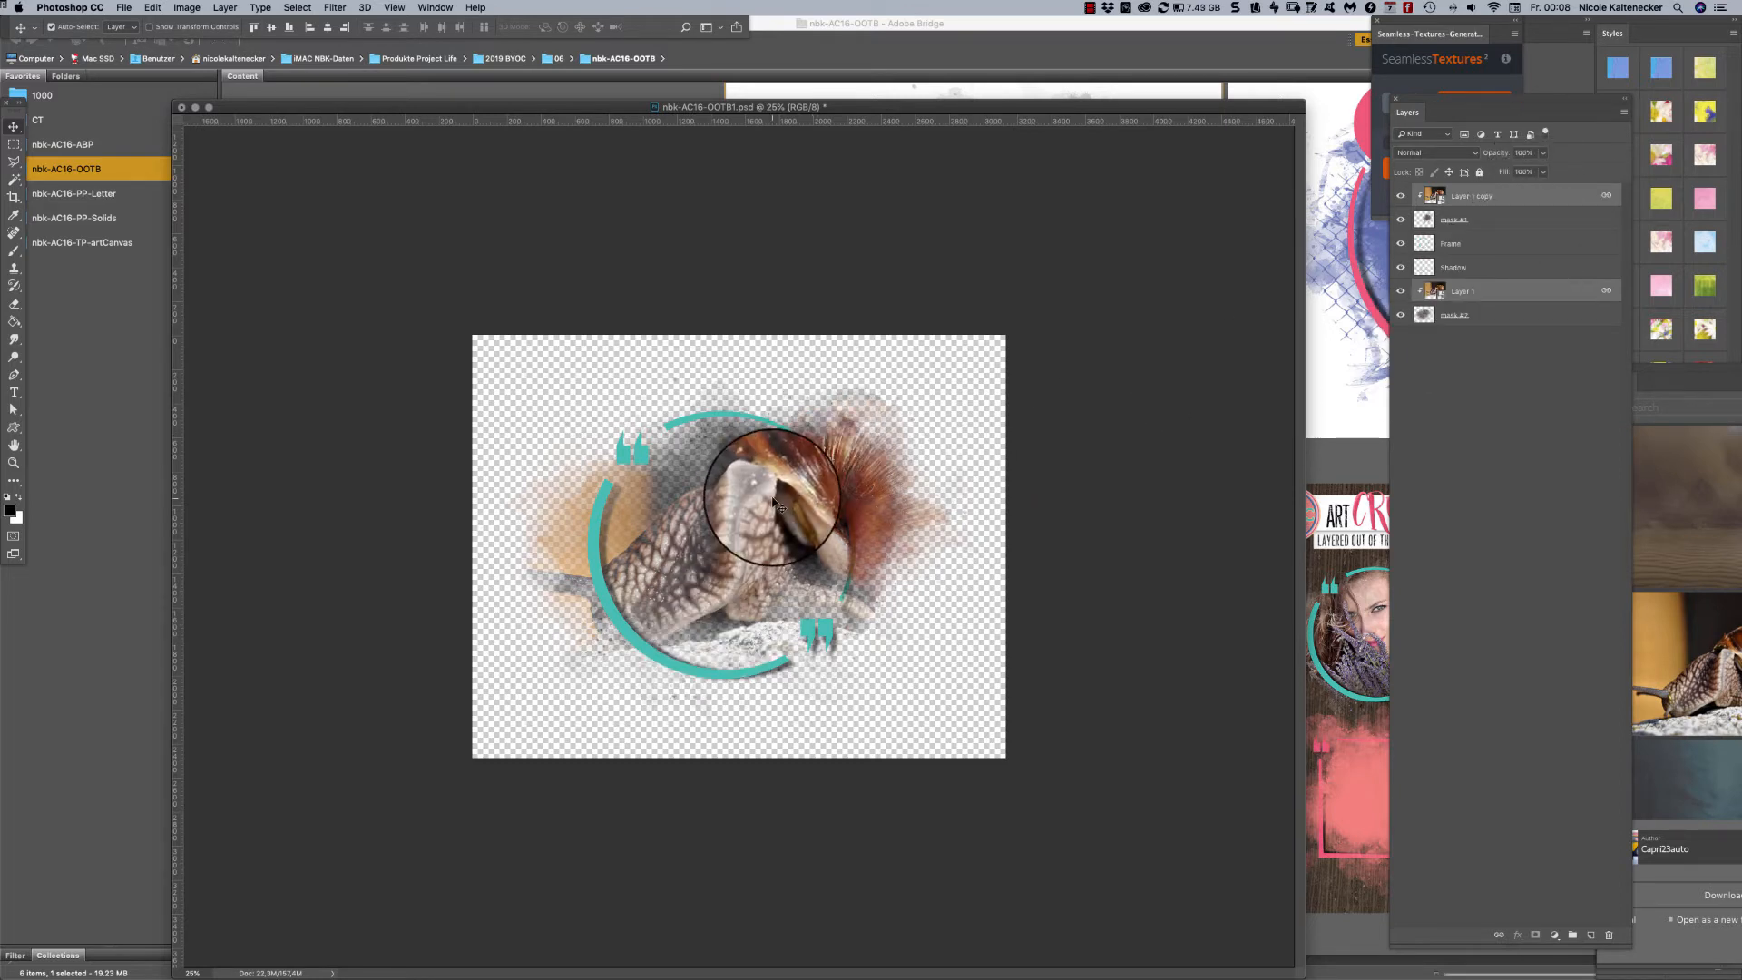
key("super+t")
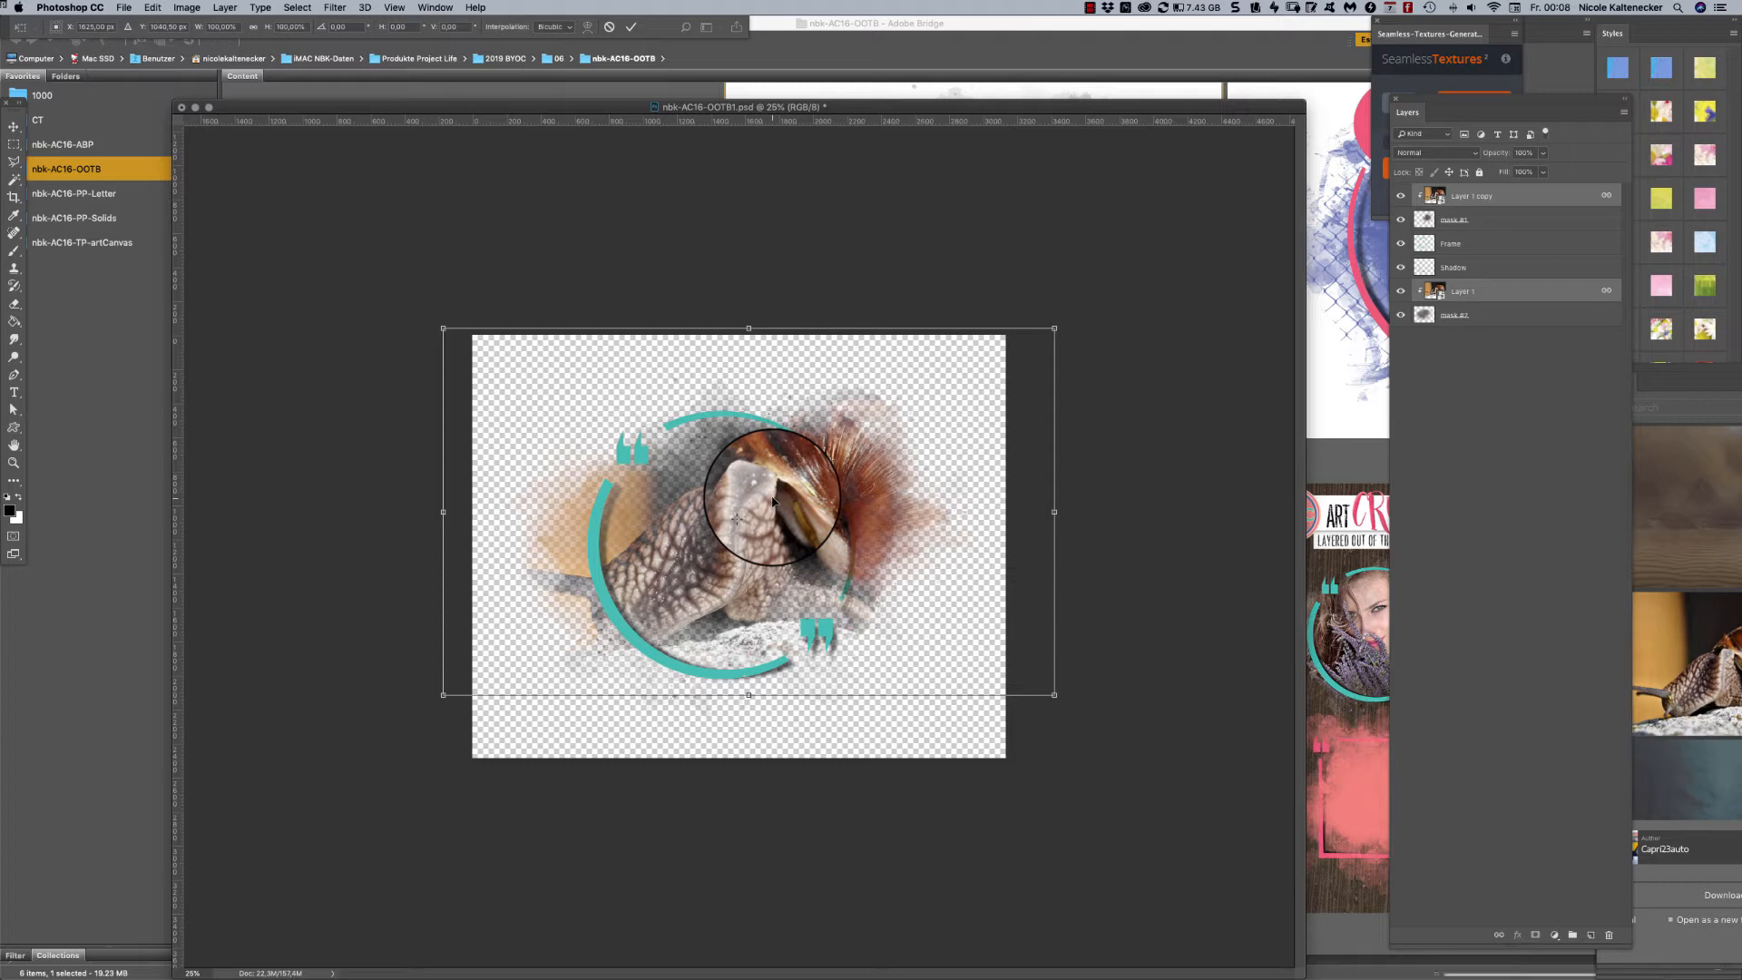
key("Return")
key("super+t")
key("Return")
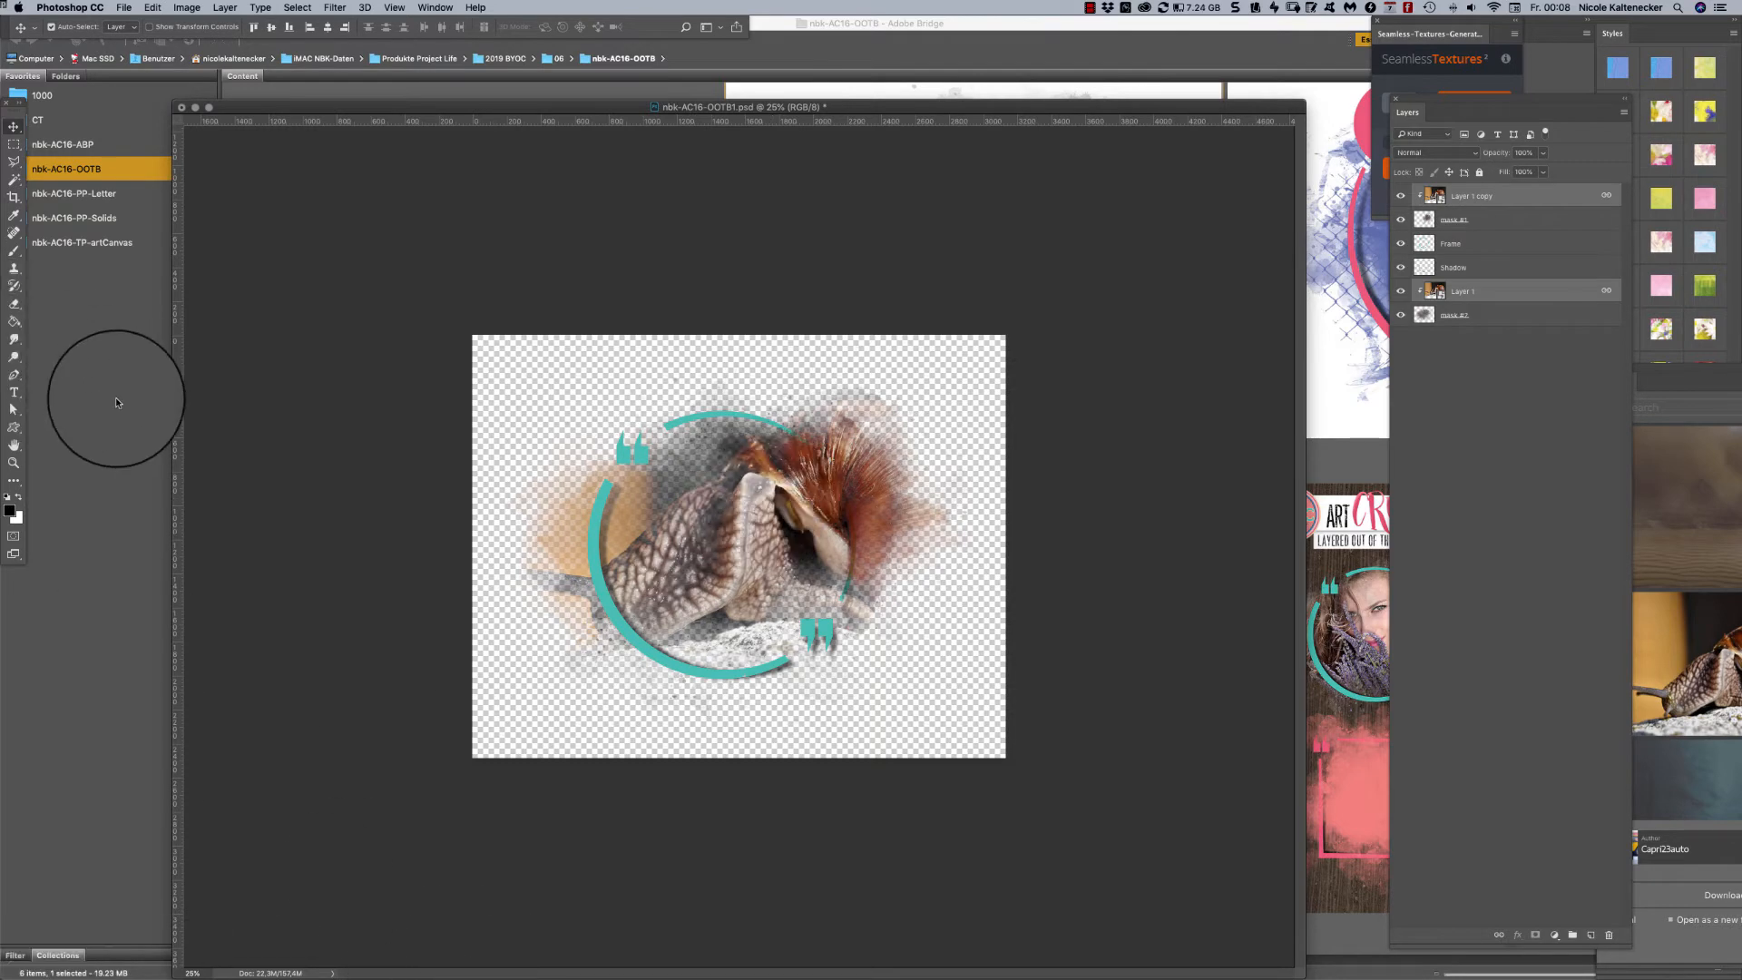
left_click(117, 401)
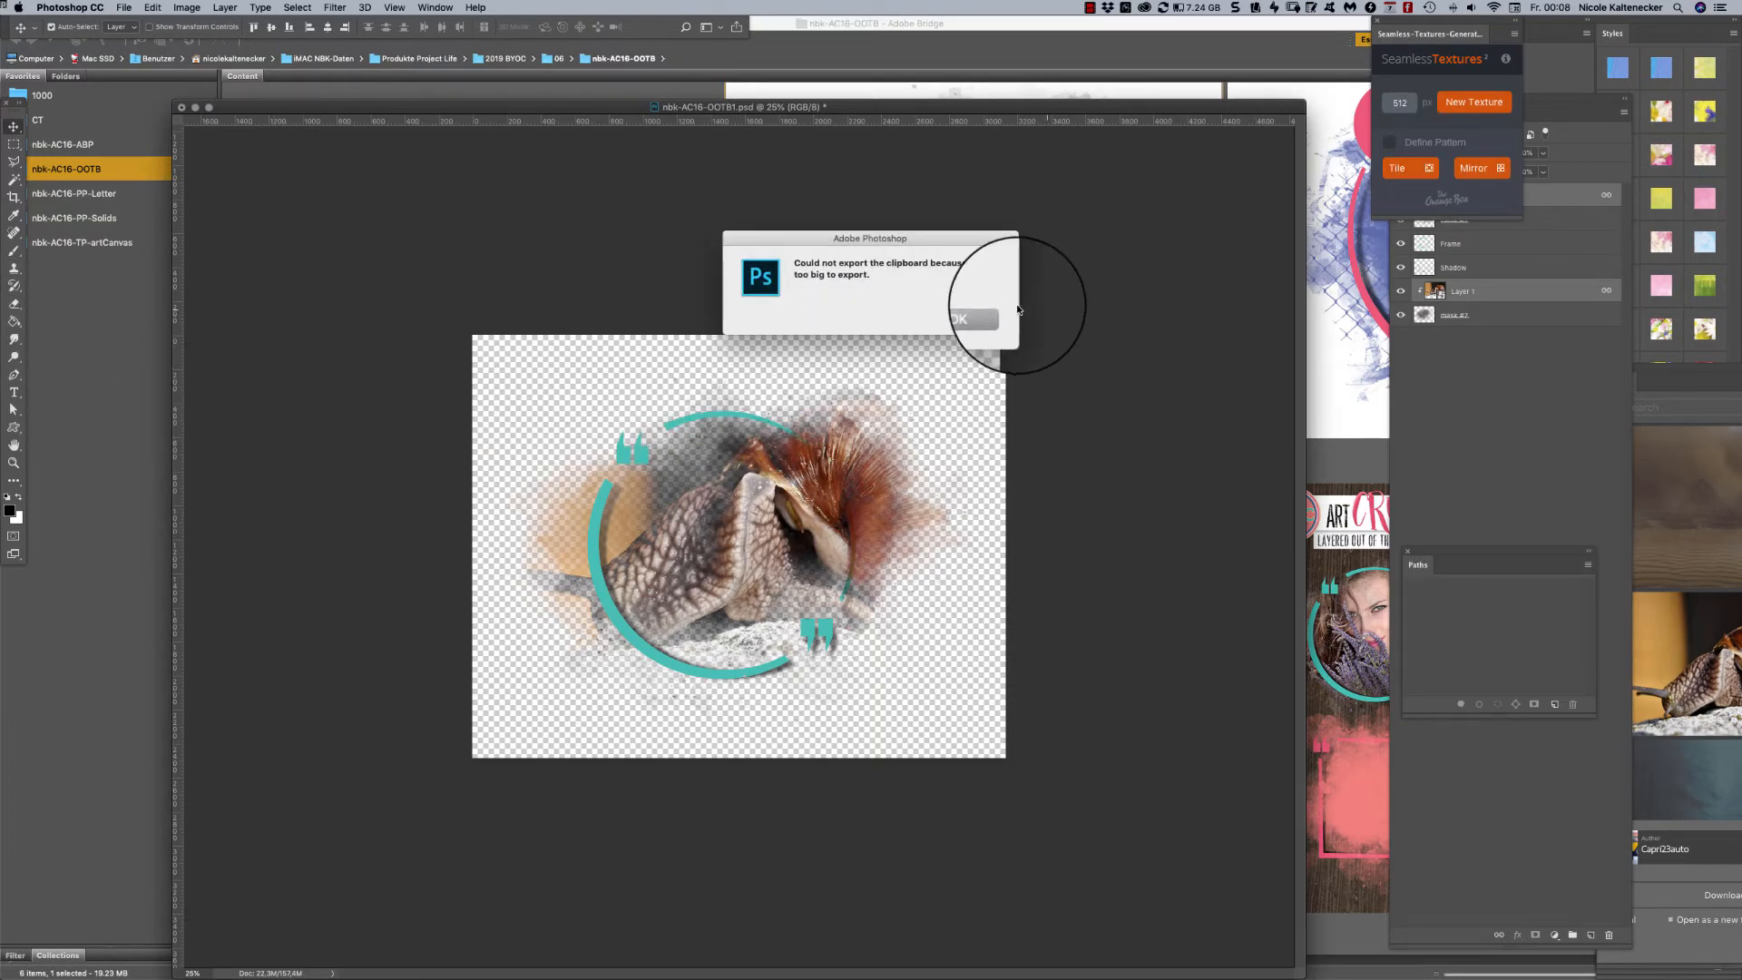
left_click(987, 320)
- Flip the linked snail photos horizontally inside both masks with Free Transform
key("super+t")
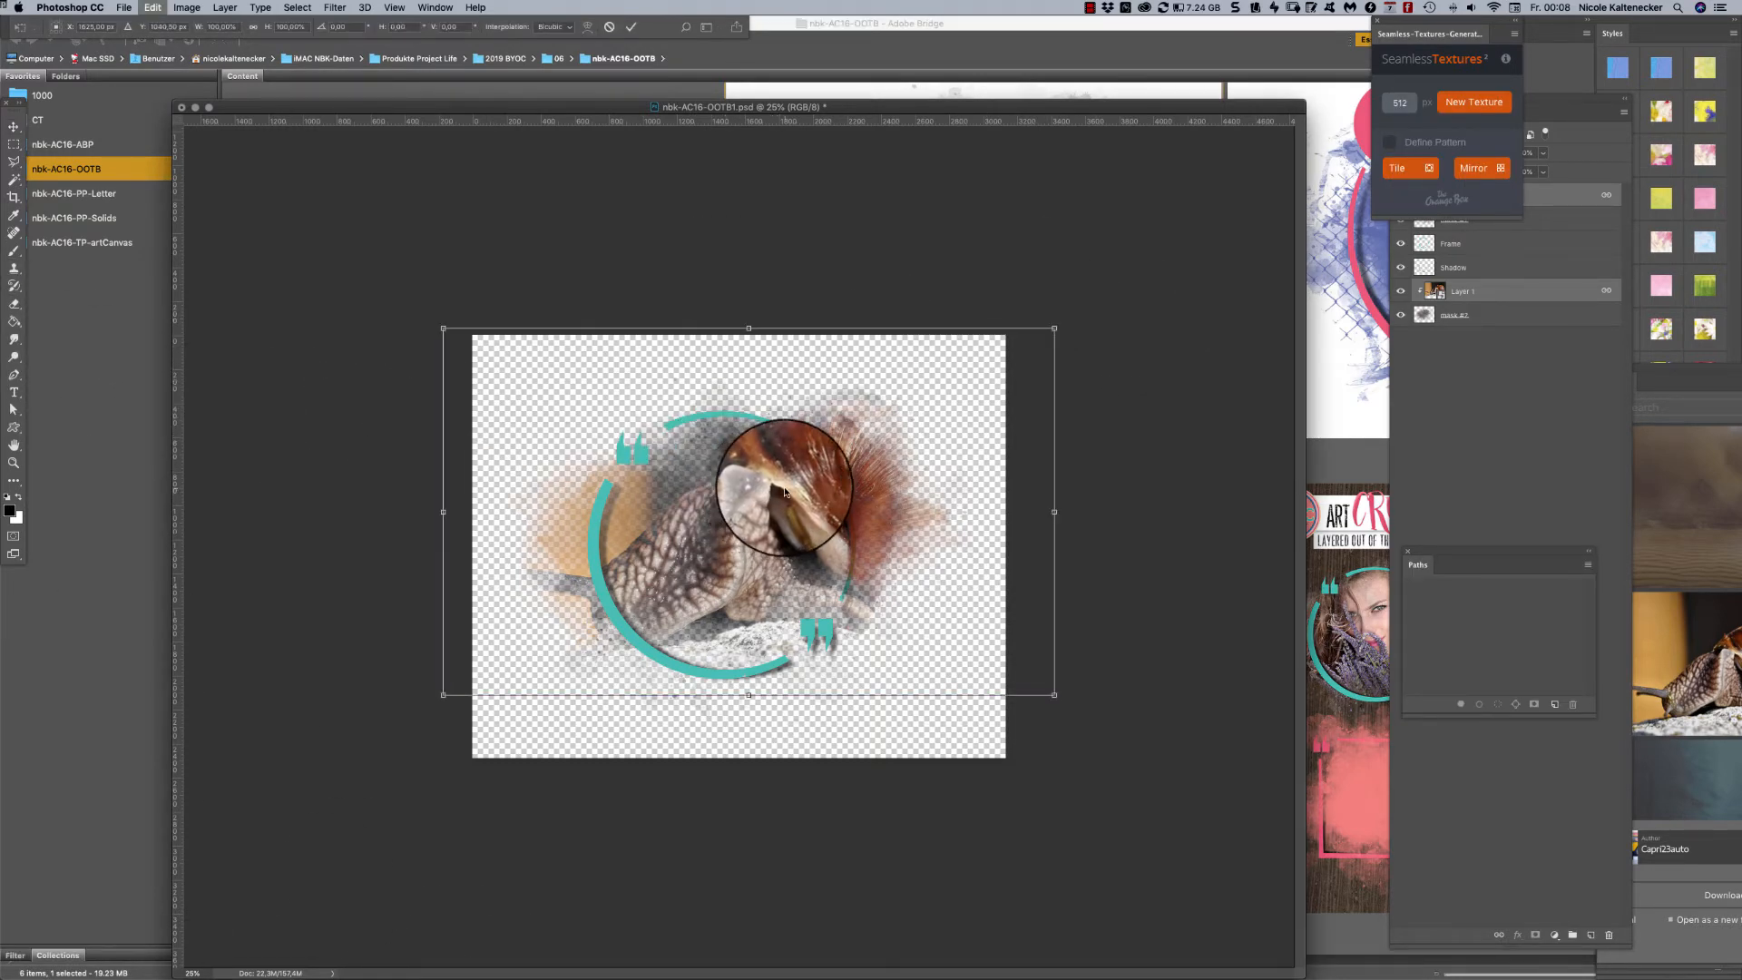
right_click(789, 491)
left_click(871, 657)
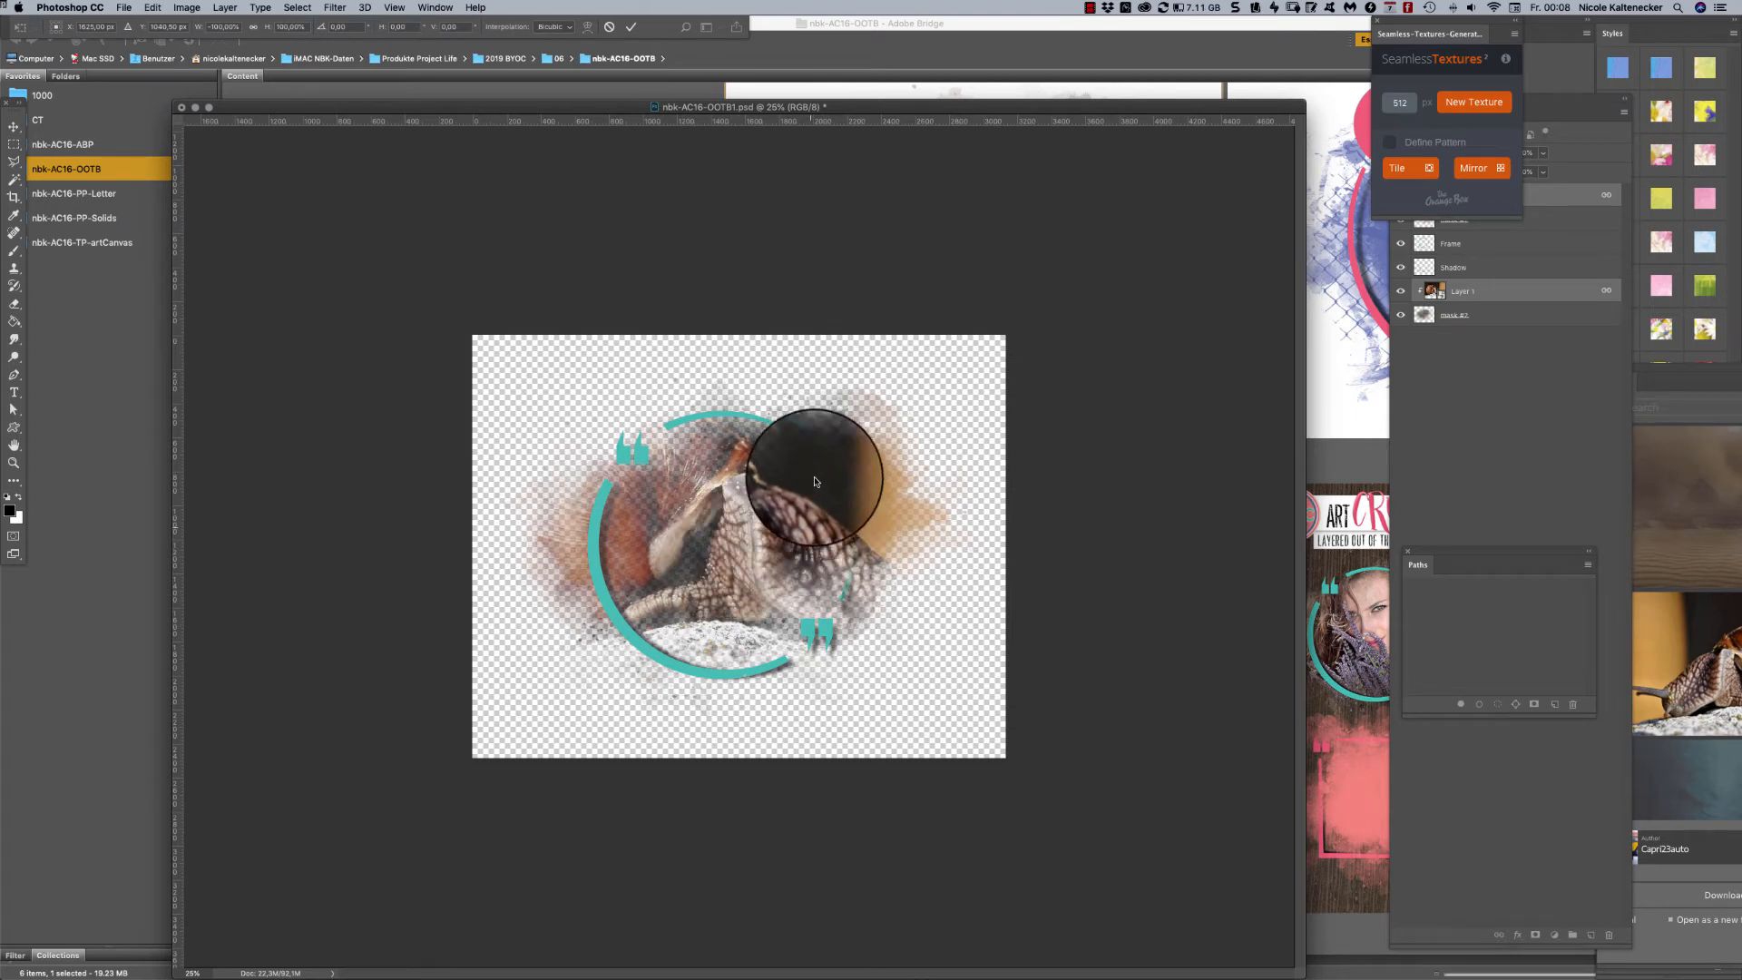
key("Return")
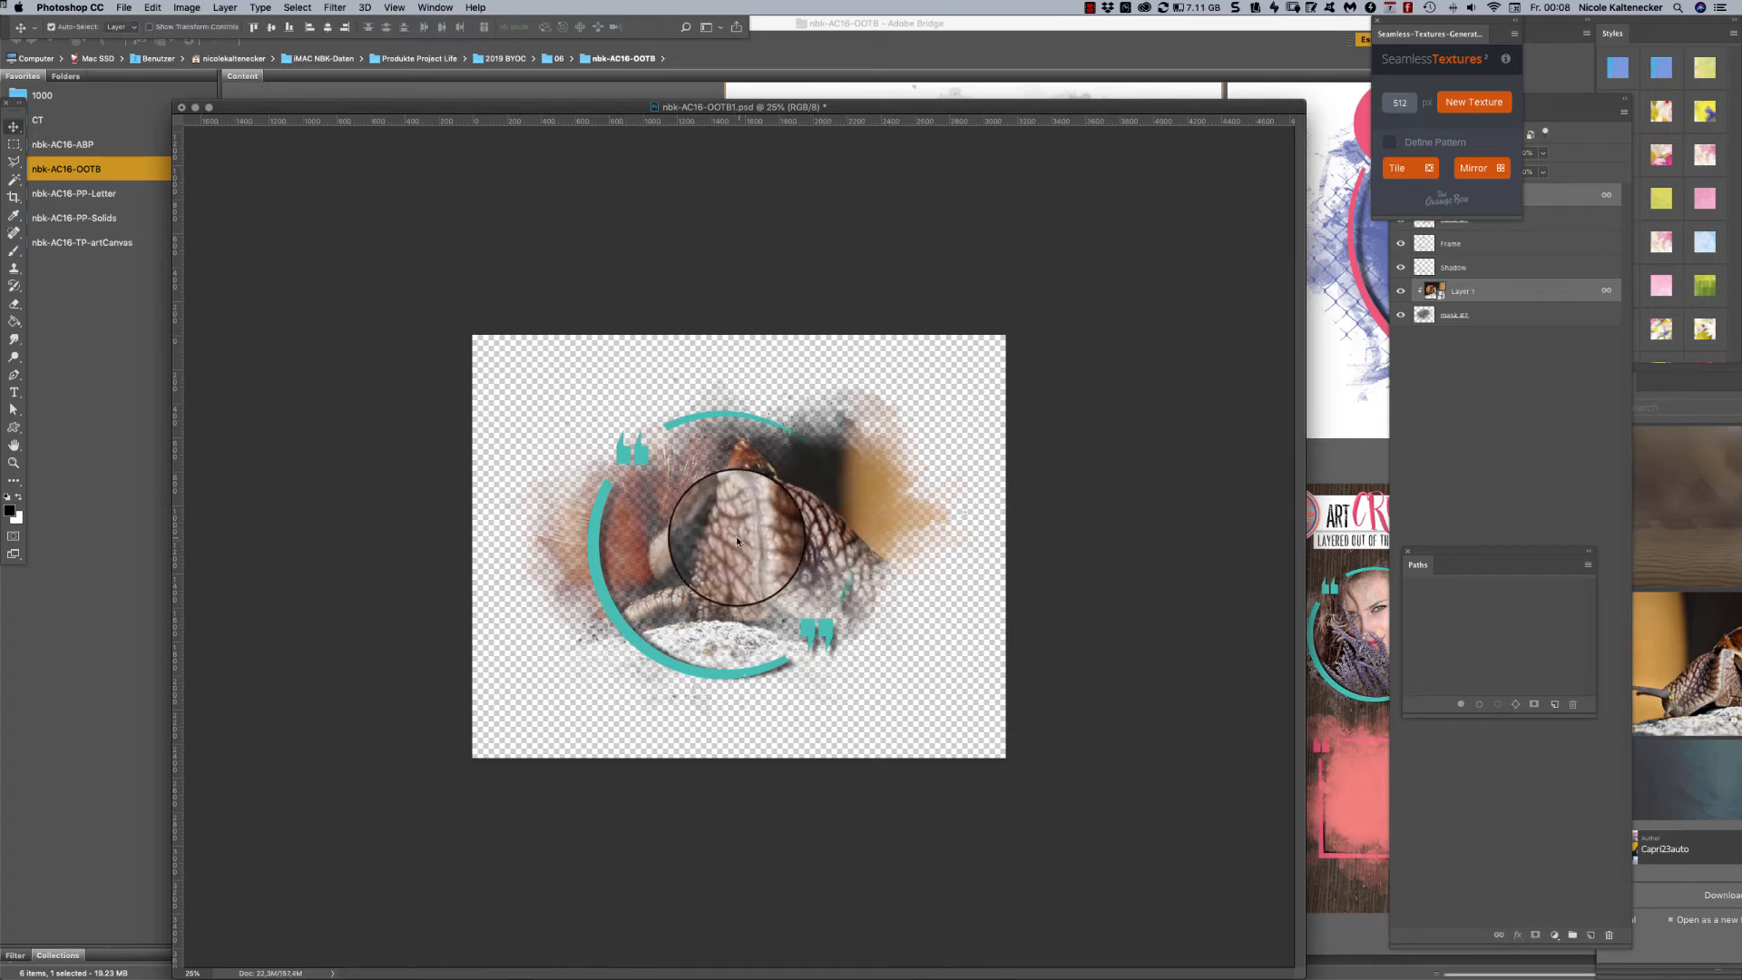
- Close the floating Seamless-Textures-Generator and Paths panels to uncover the full layer stack
left_click(1377, 20)
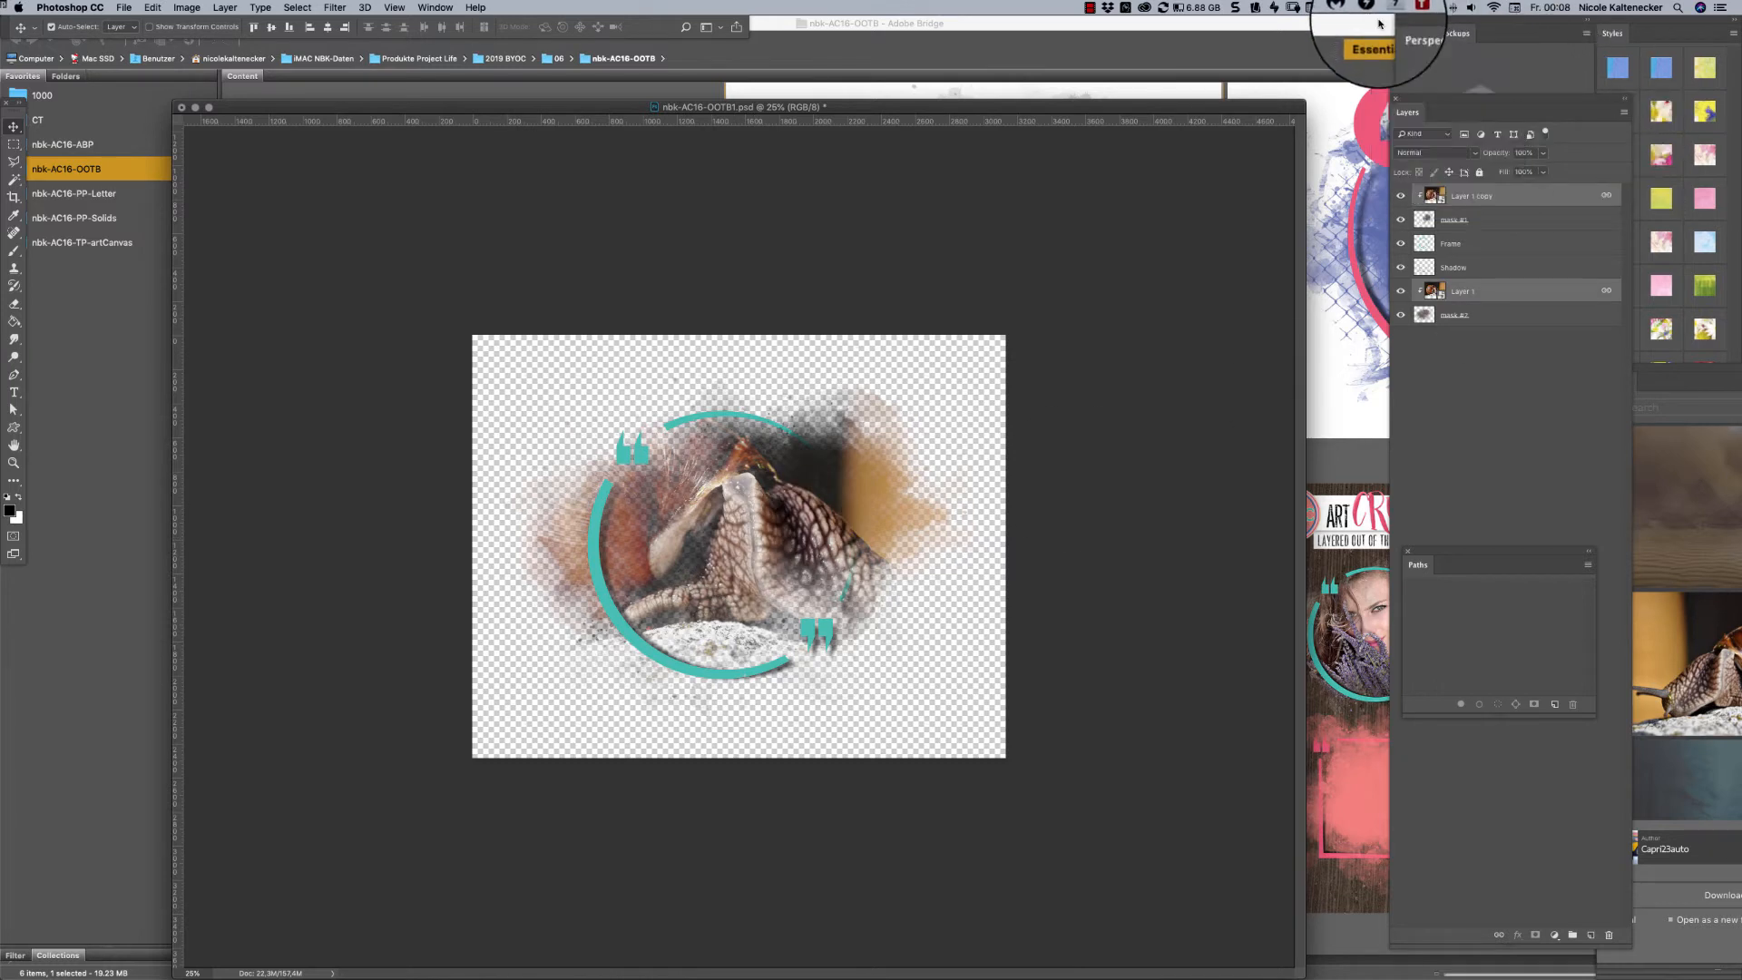
left_click(1407, 550)
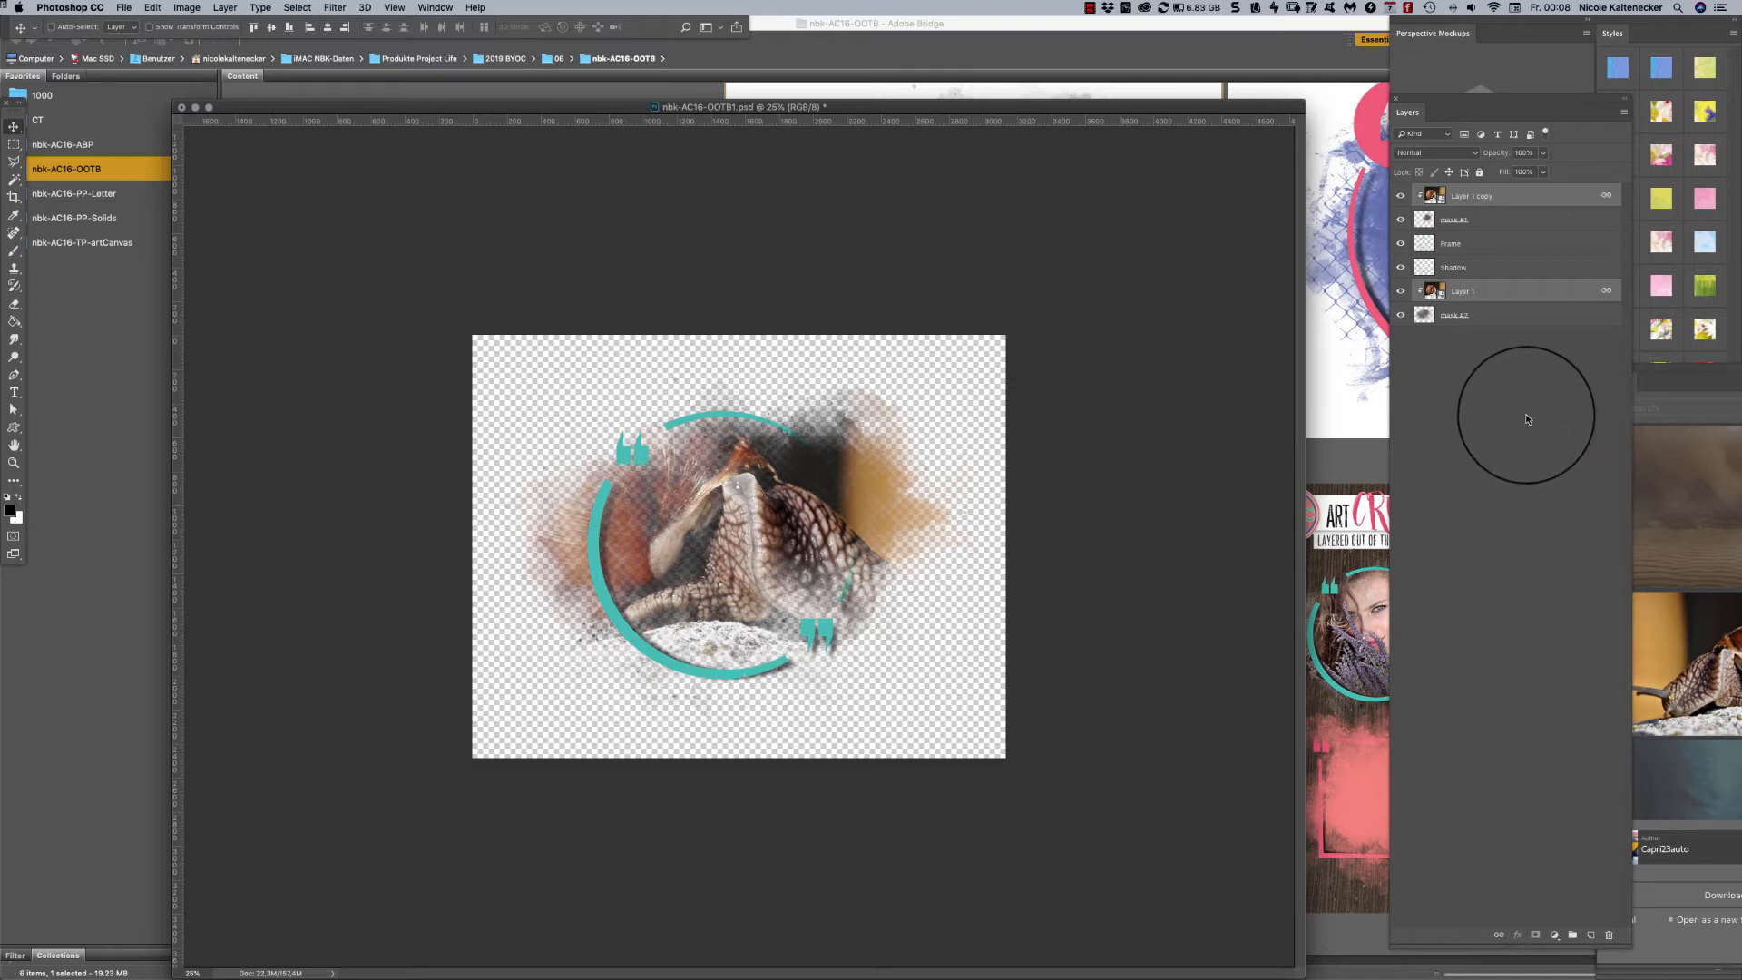
- Close nbk-AC16-OOTB1.psd without saving and switch back to Adobe Bridge
key("super+w")
left_click(819, 315)
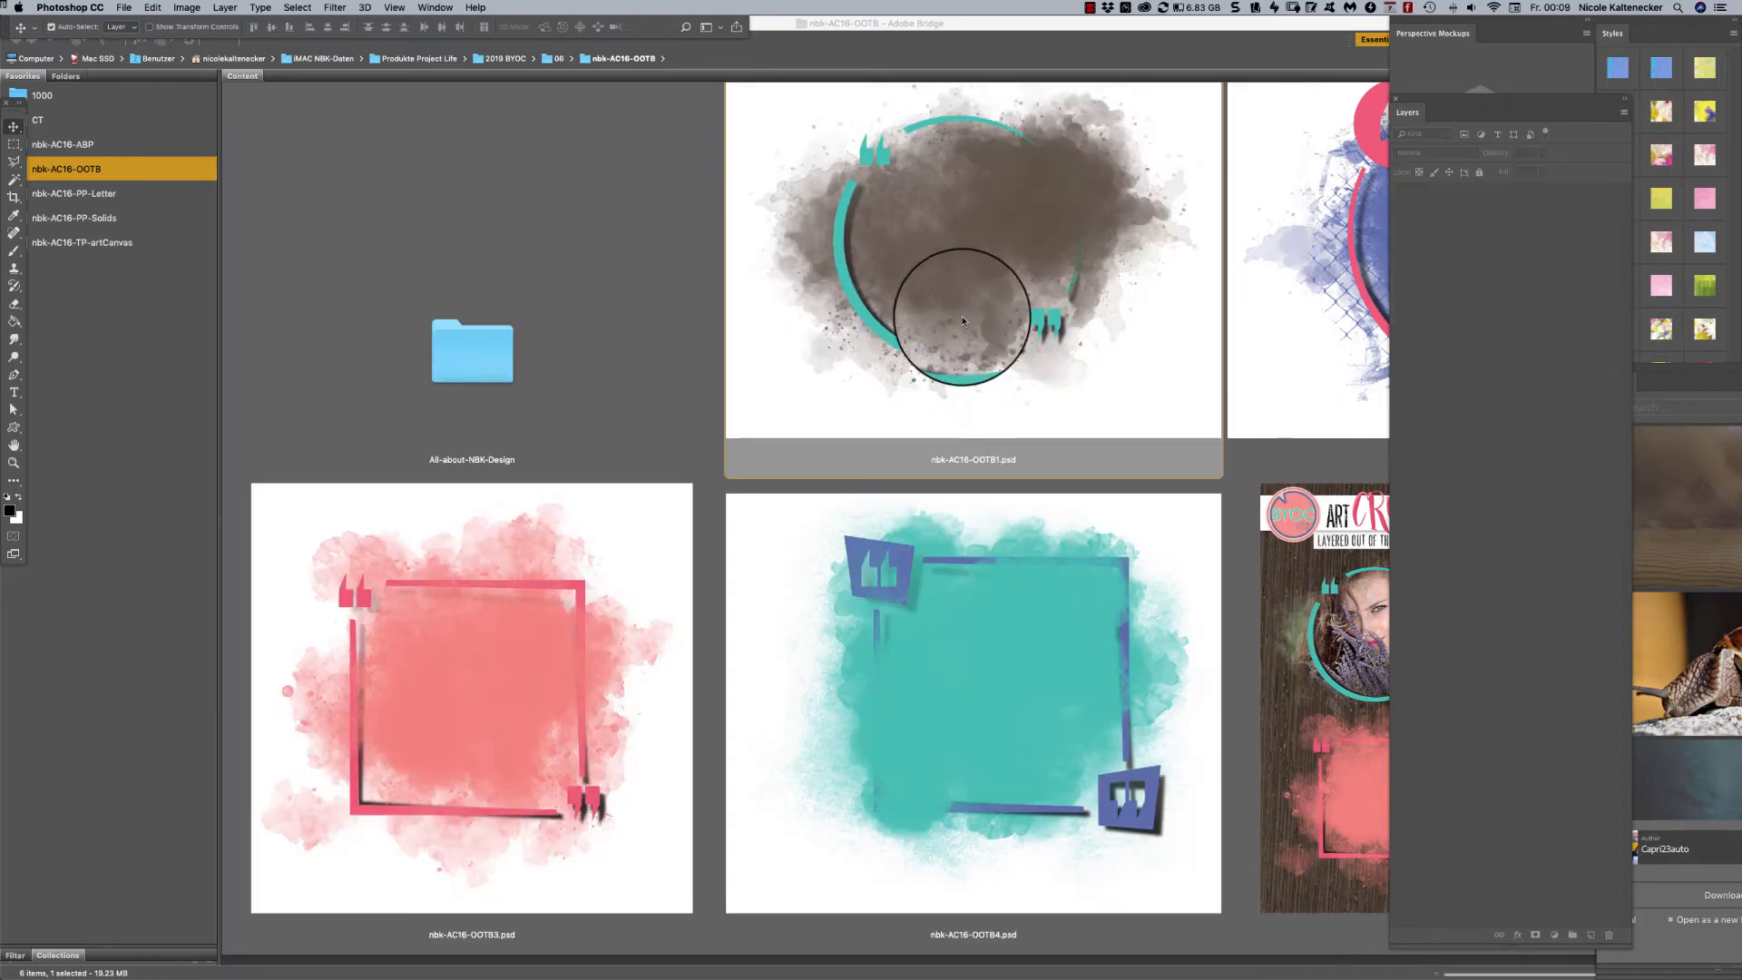
left_click(663, 280)
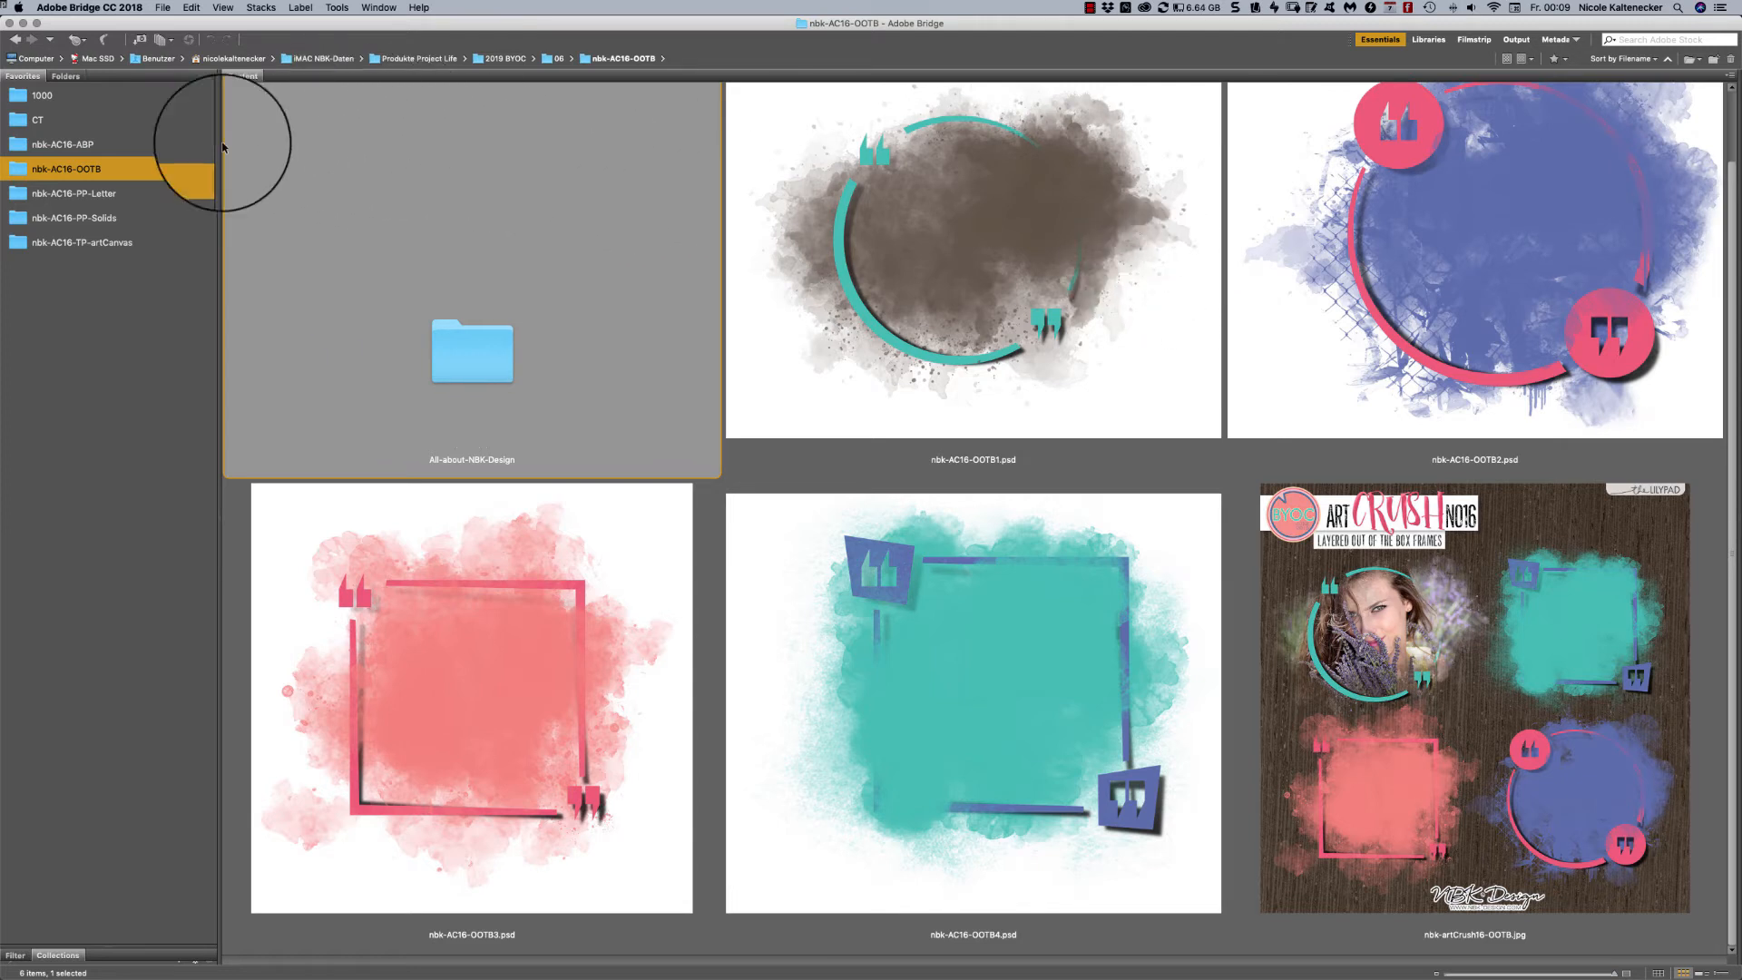
- Open the nbk-AC16-PP-Letter folder and look through its letter-size papers with and without shadows
left_click(86, 194)
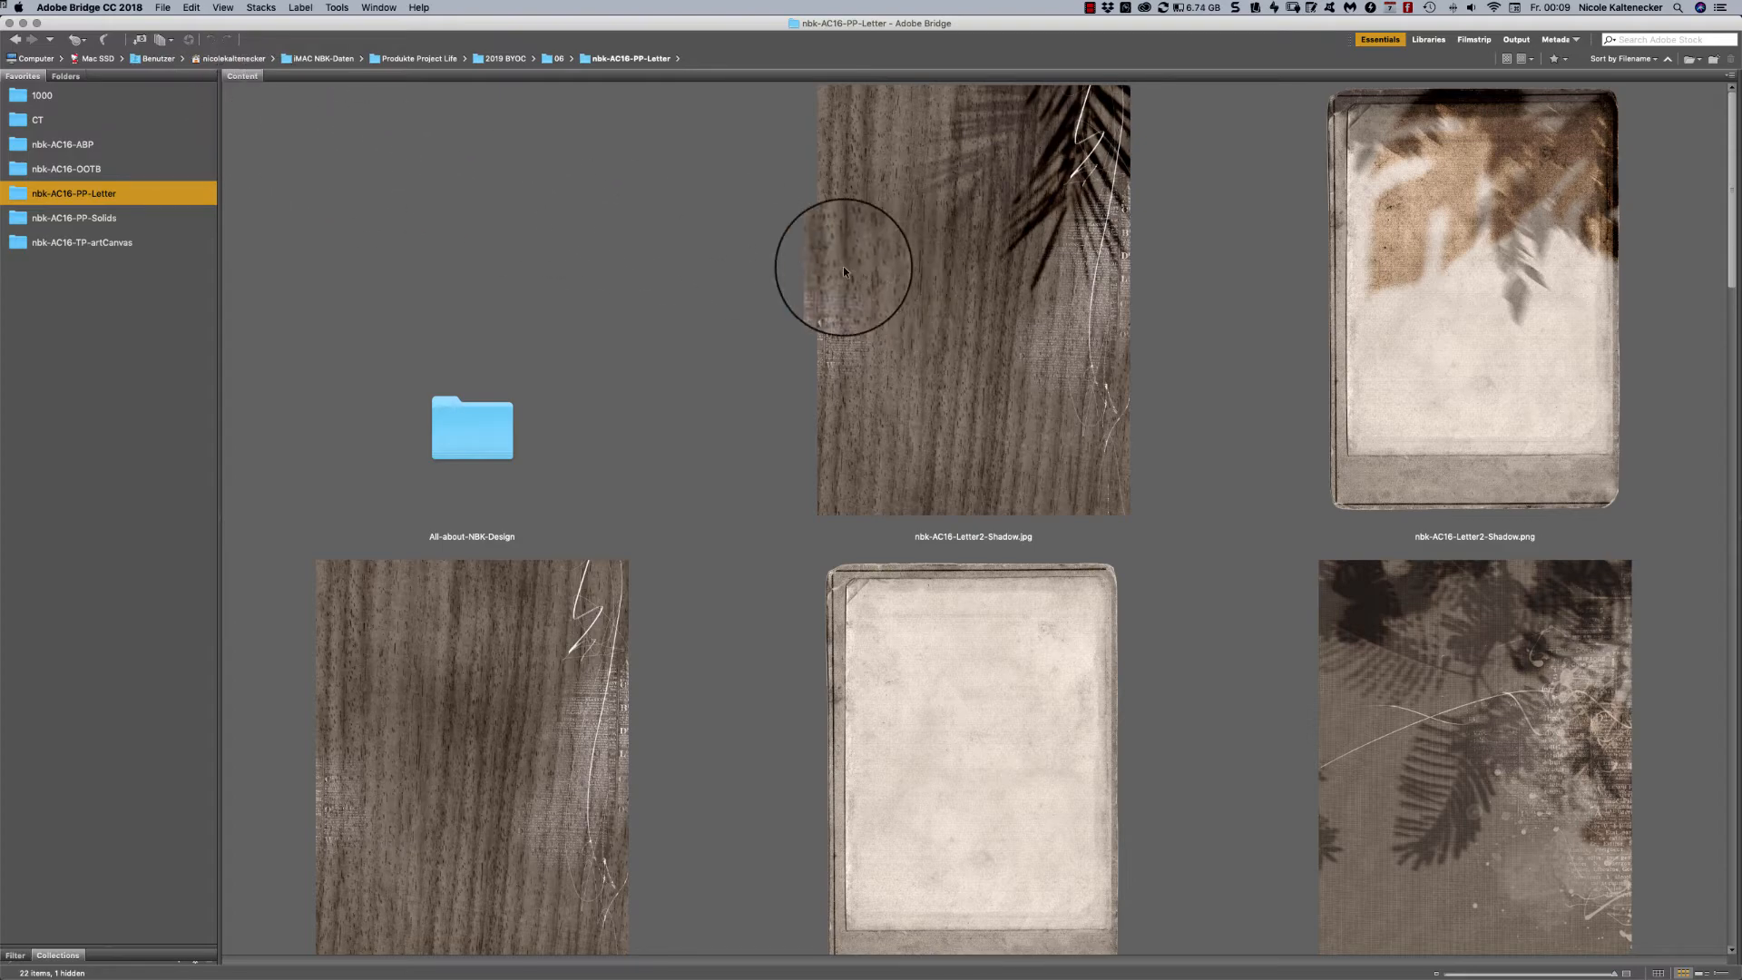
scroll(844, 271, "down", 15)
scroll(844, 271, "up", 15)
scroll(844, 271, "down", 8)
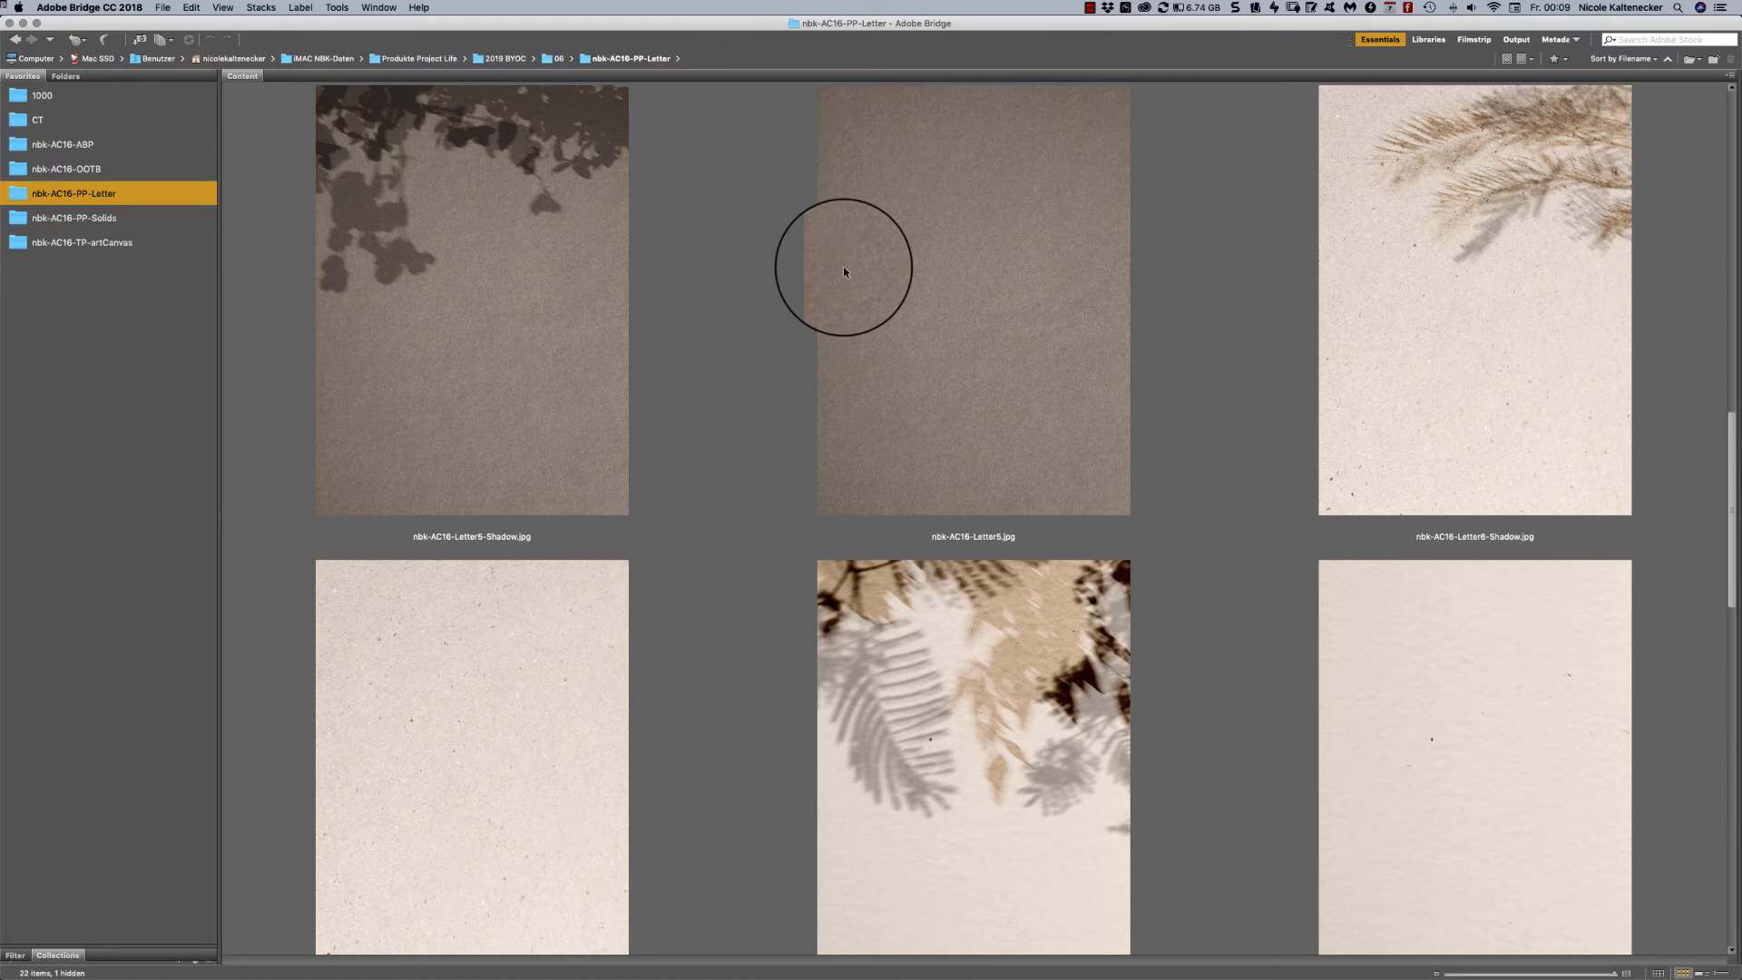
scroll(844, 270, "up", 3)
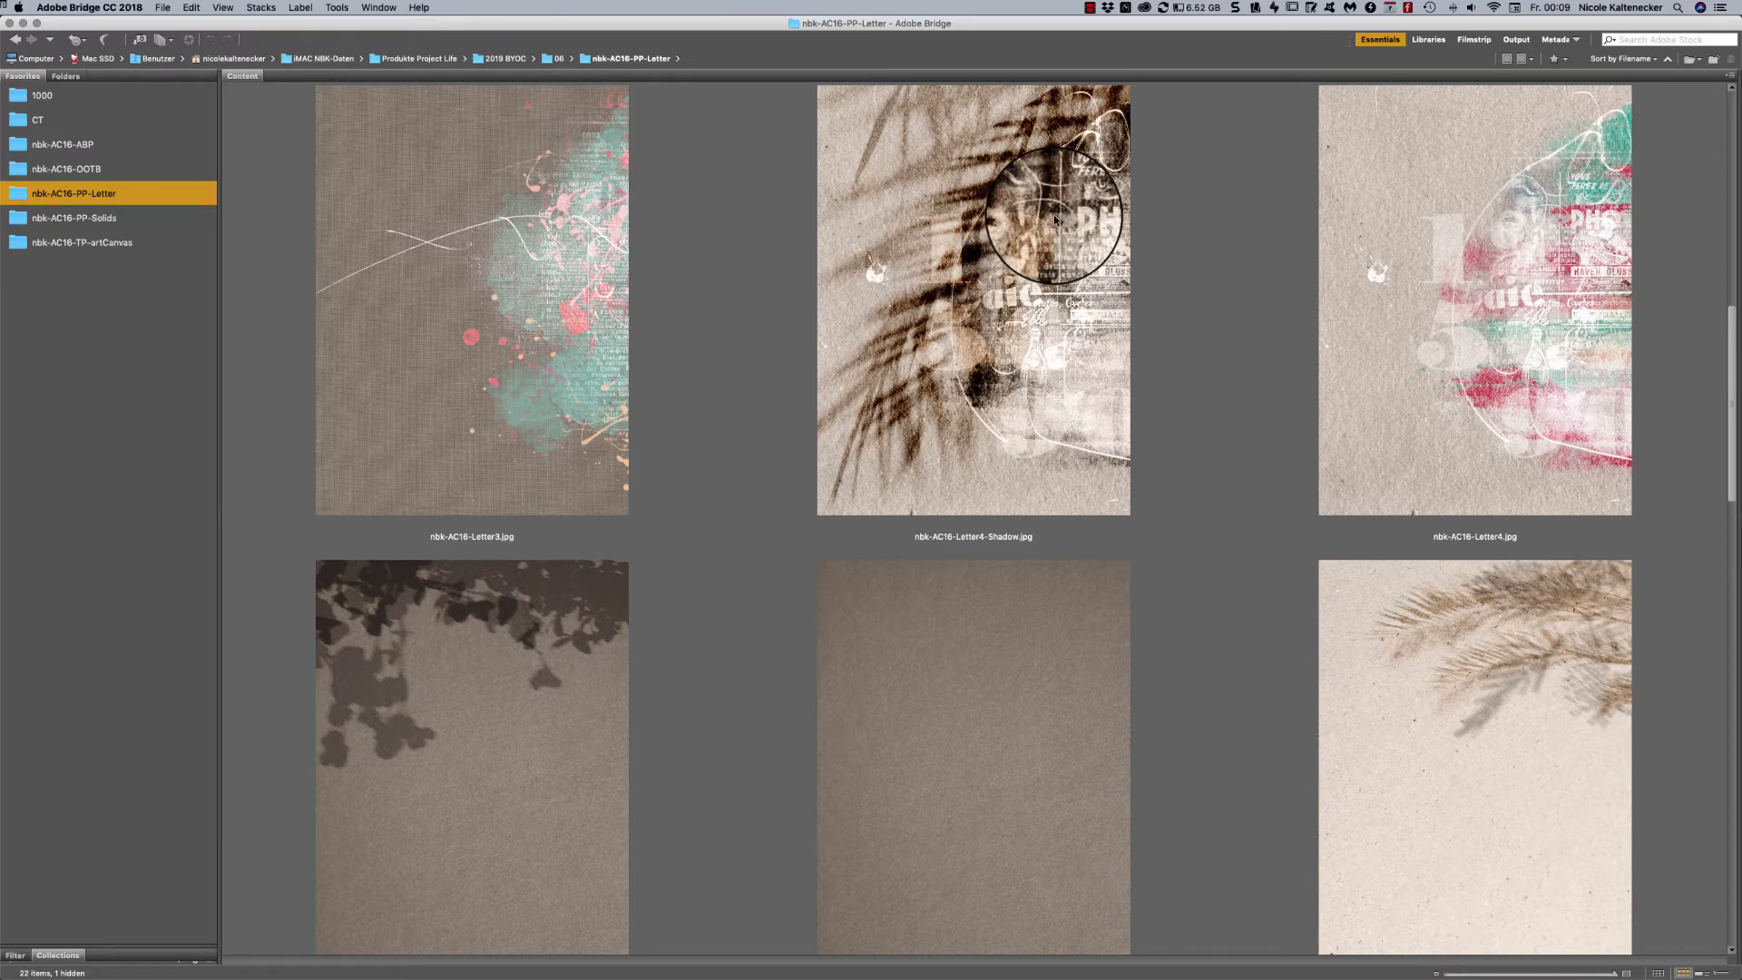
scroll(825, 195, "down", 15)
scroll(827, 208, "up", 3)
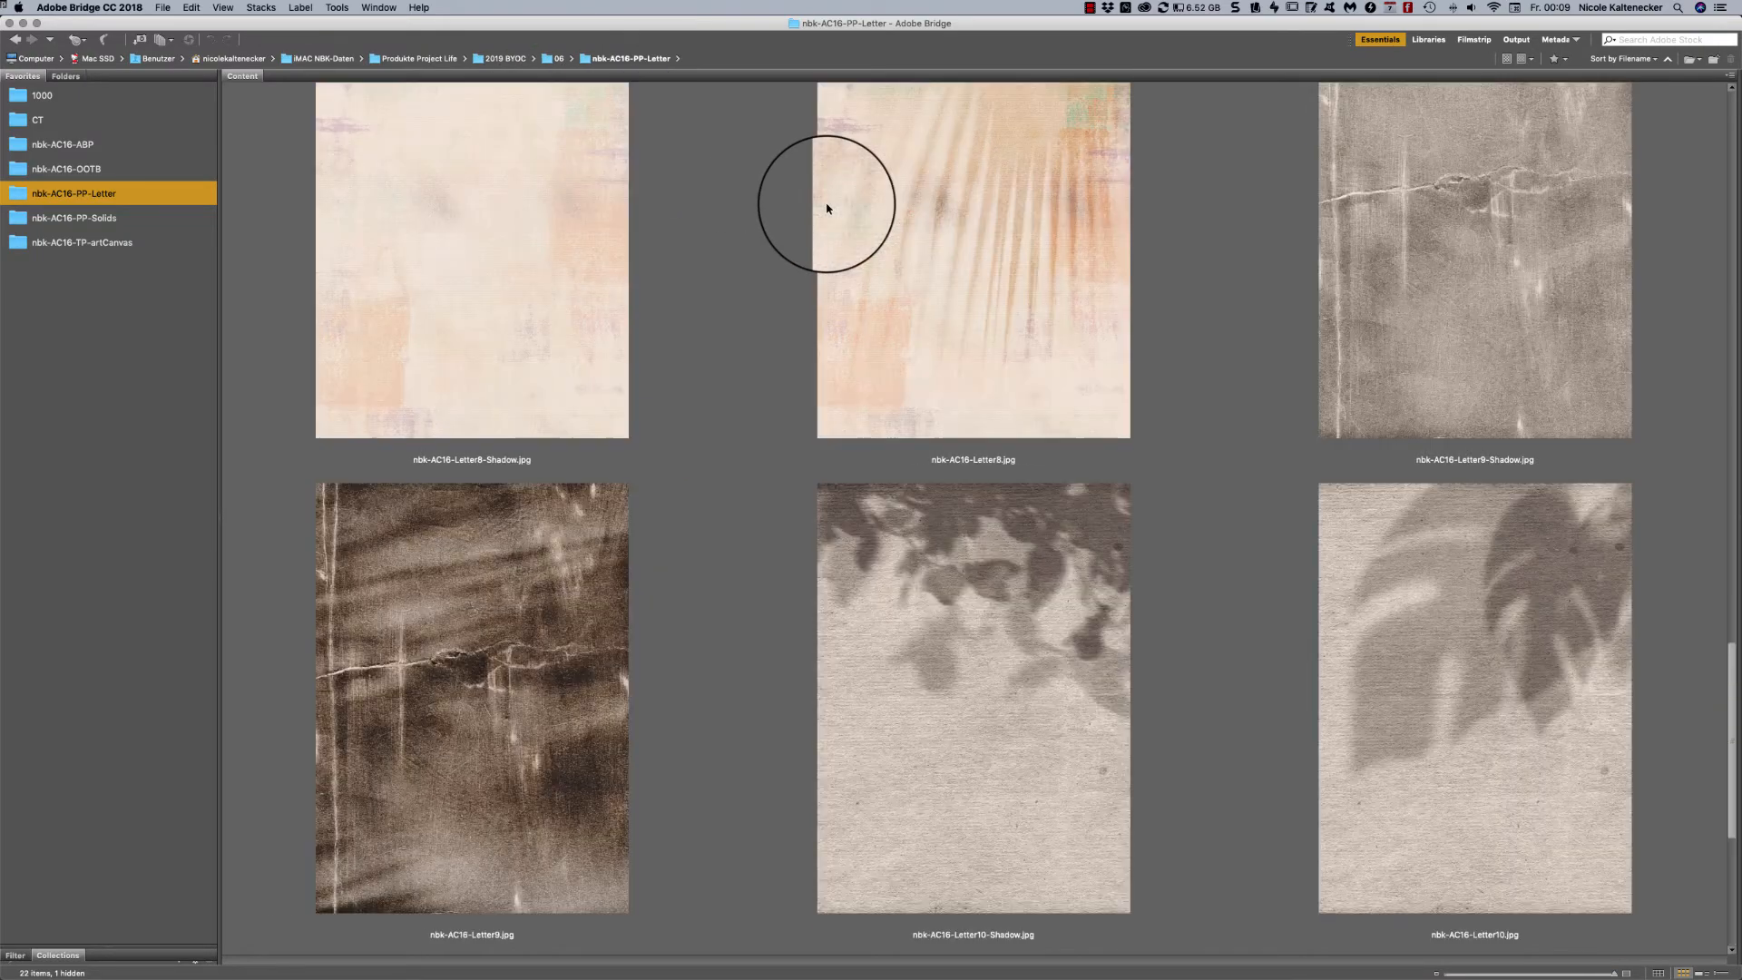
scroll(826, 208, "up", 10)
scroll(826, 209, "down", 6)
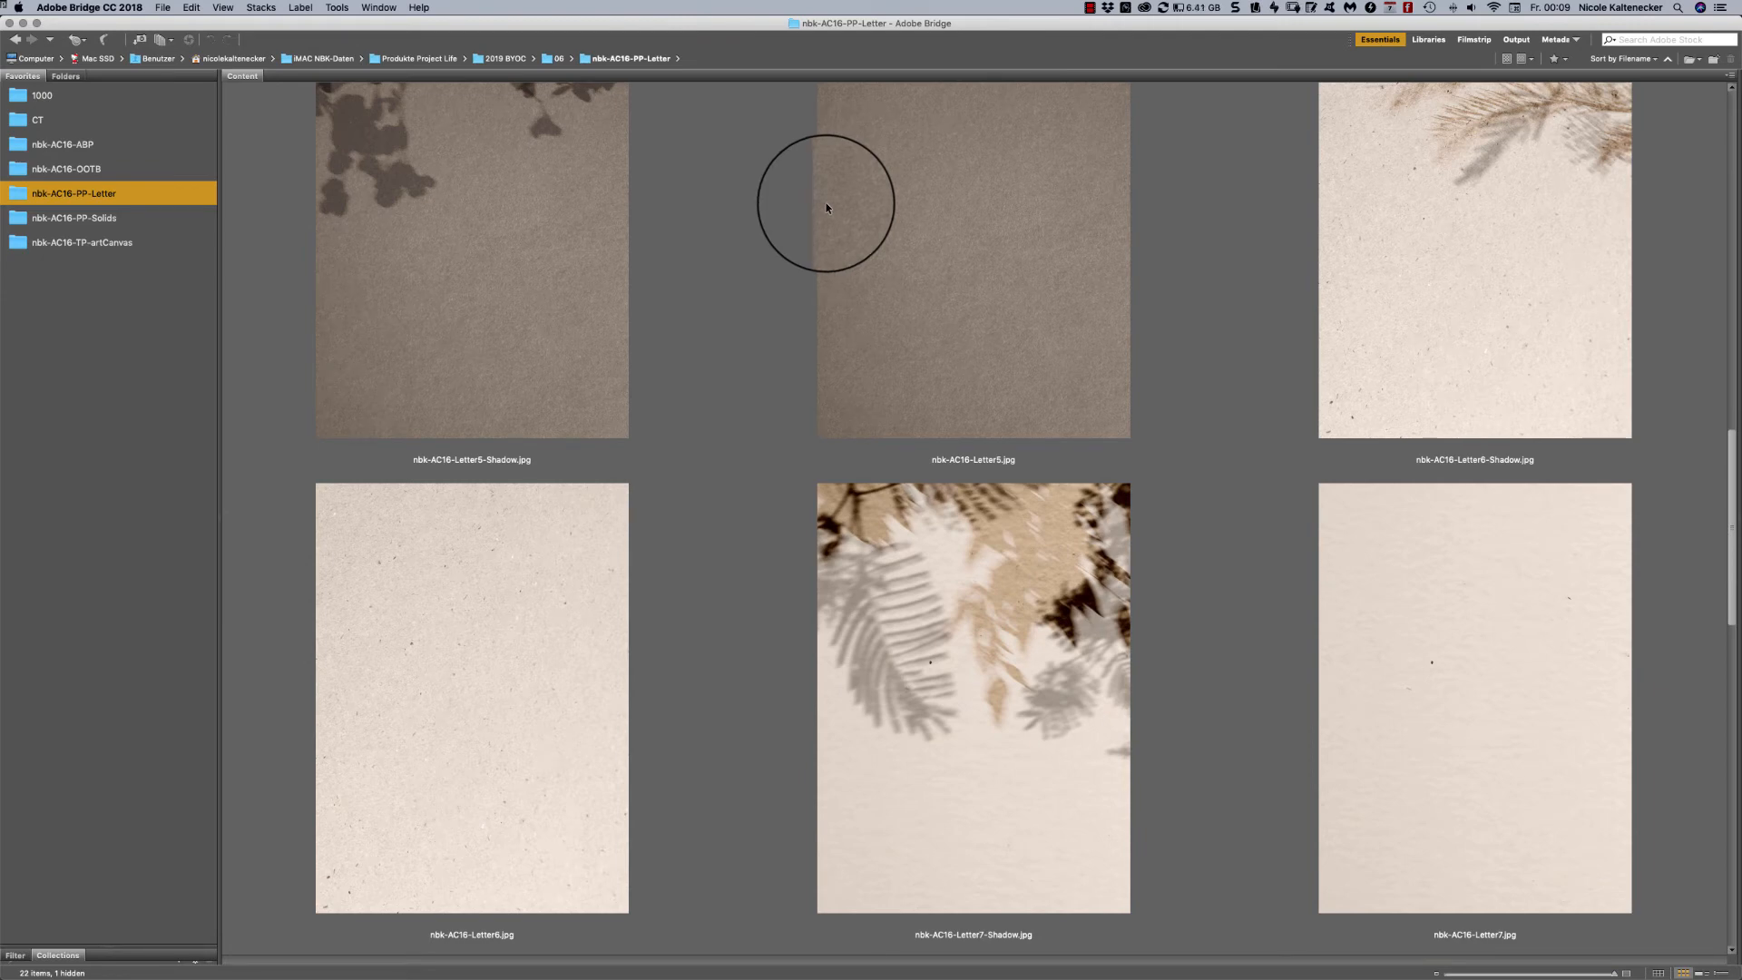
scroll(826, 201, "up", 6)
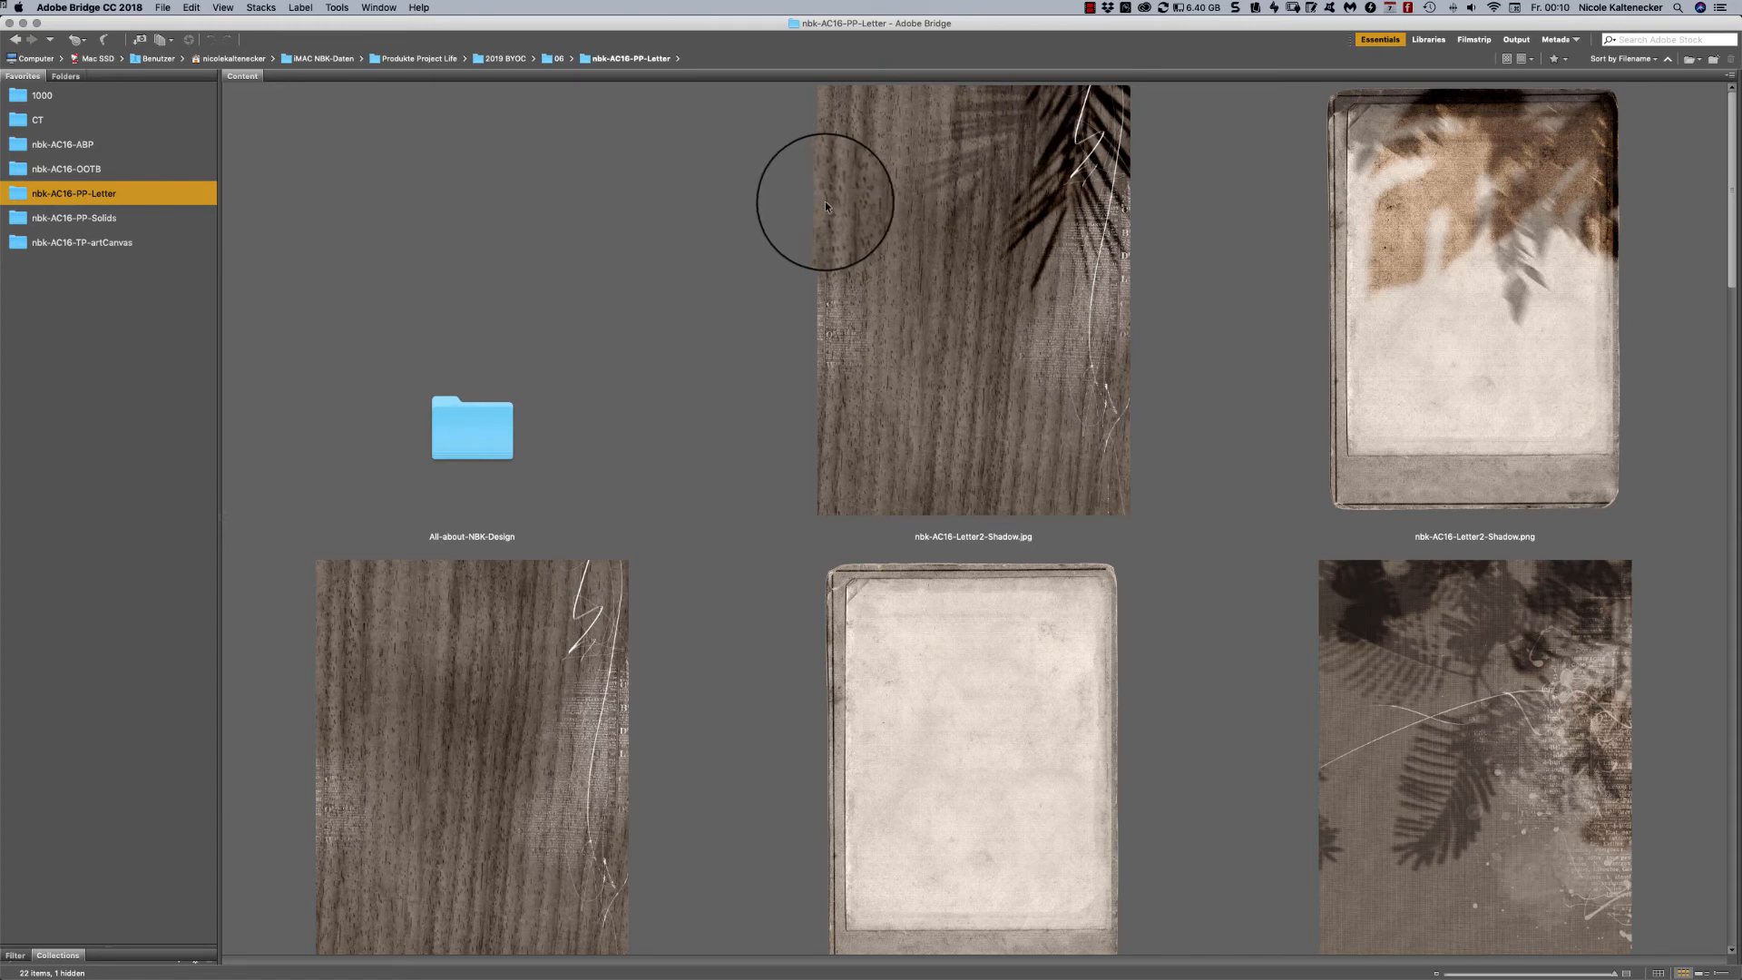
scroll(826, 206, "down", 4)
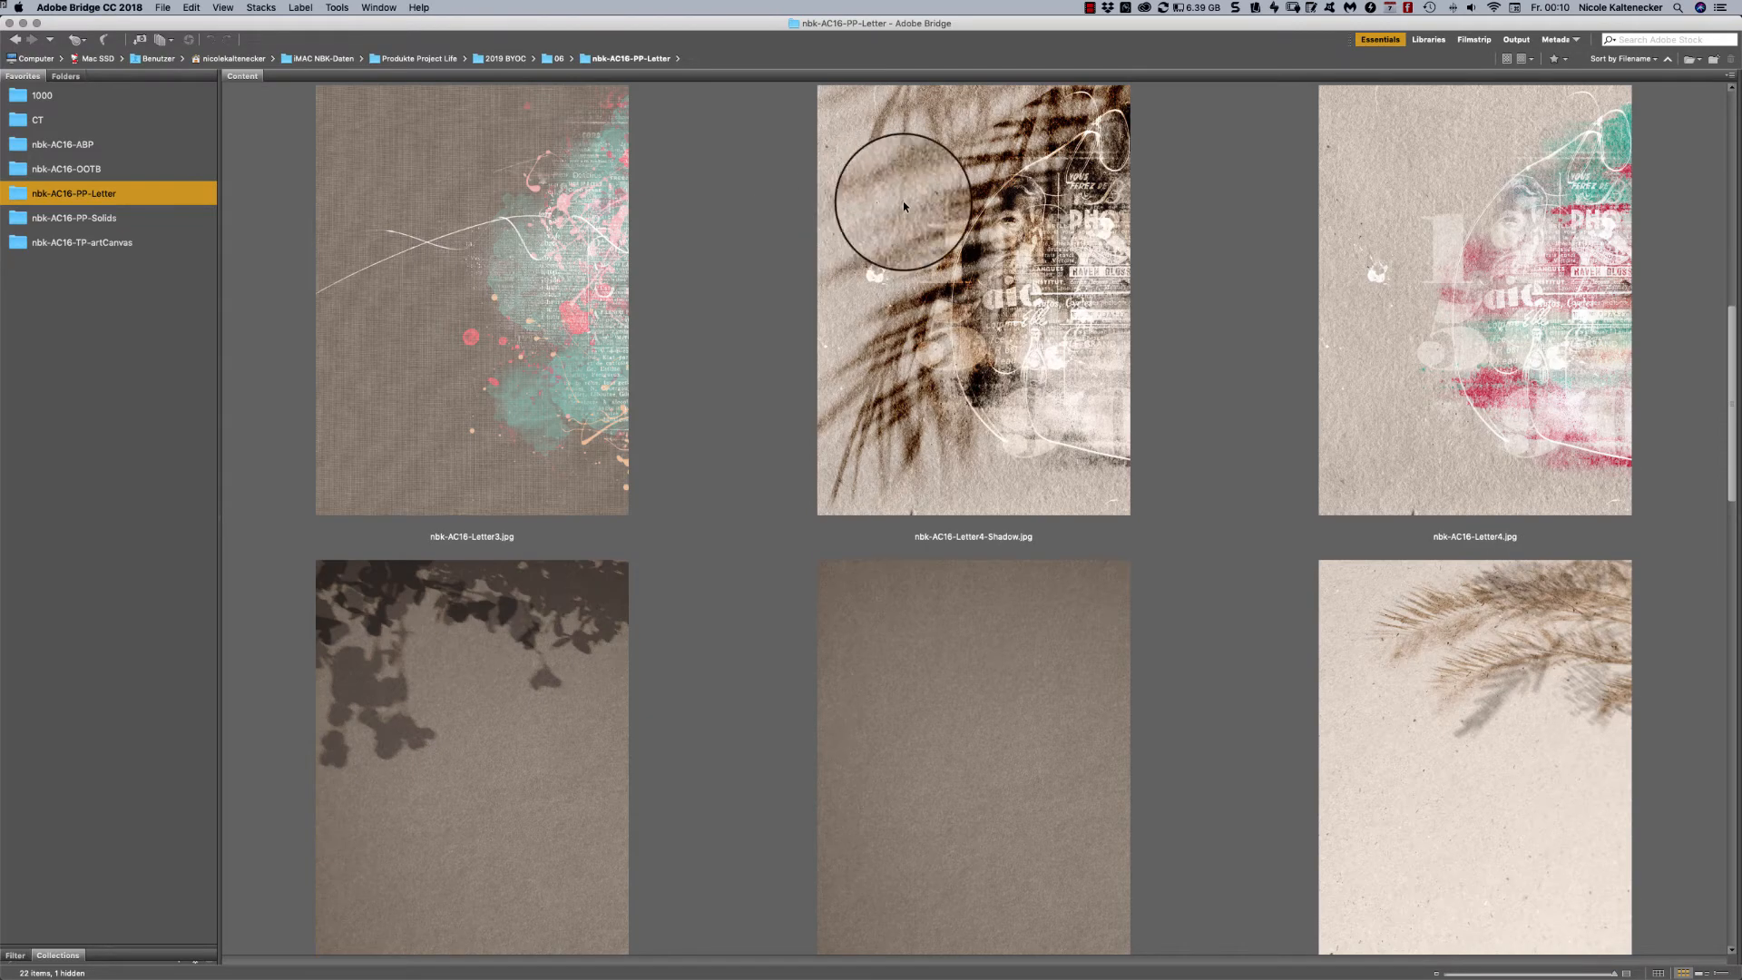
- Compare nbk-AC16-Letter4-Shadow.jpg with nbk-AC16-Letter4.jpg by viewing each paper in full-screen preview
left_click(1025, 213)
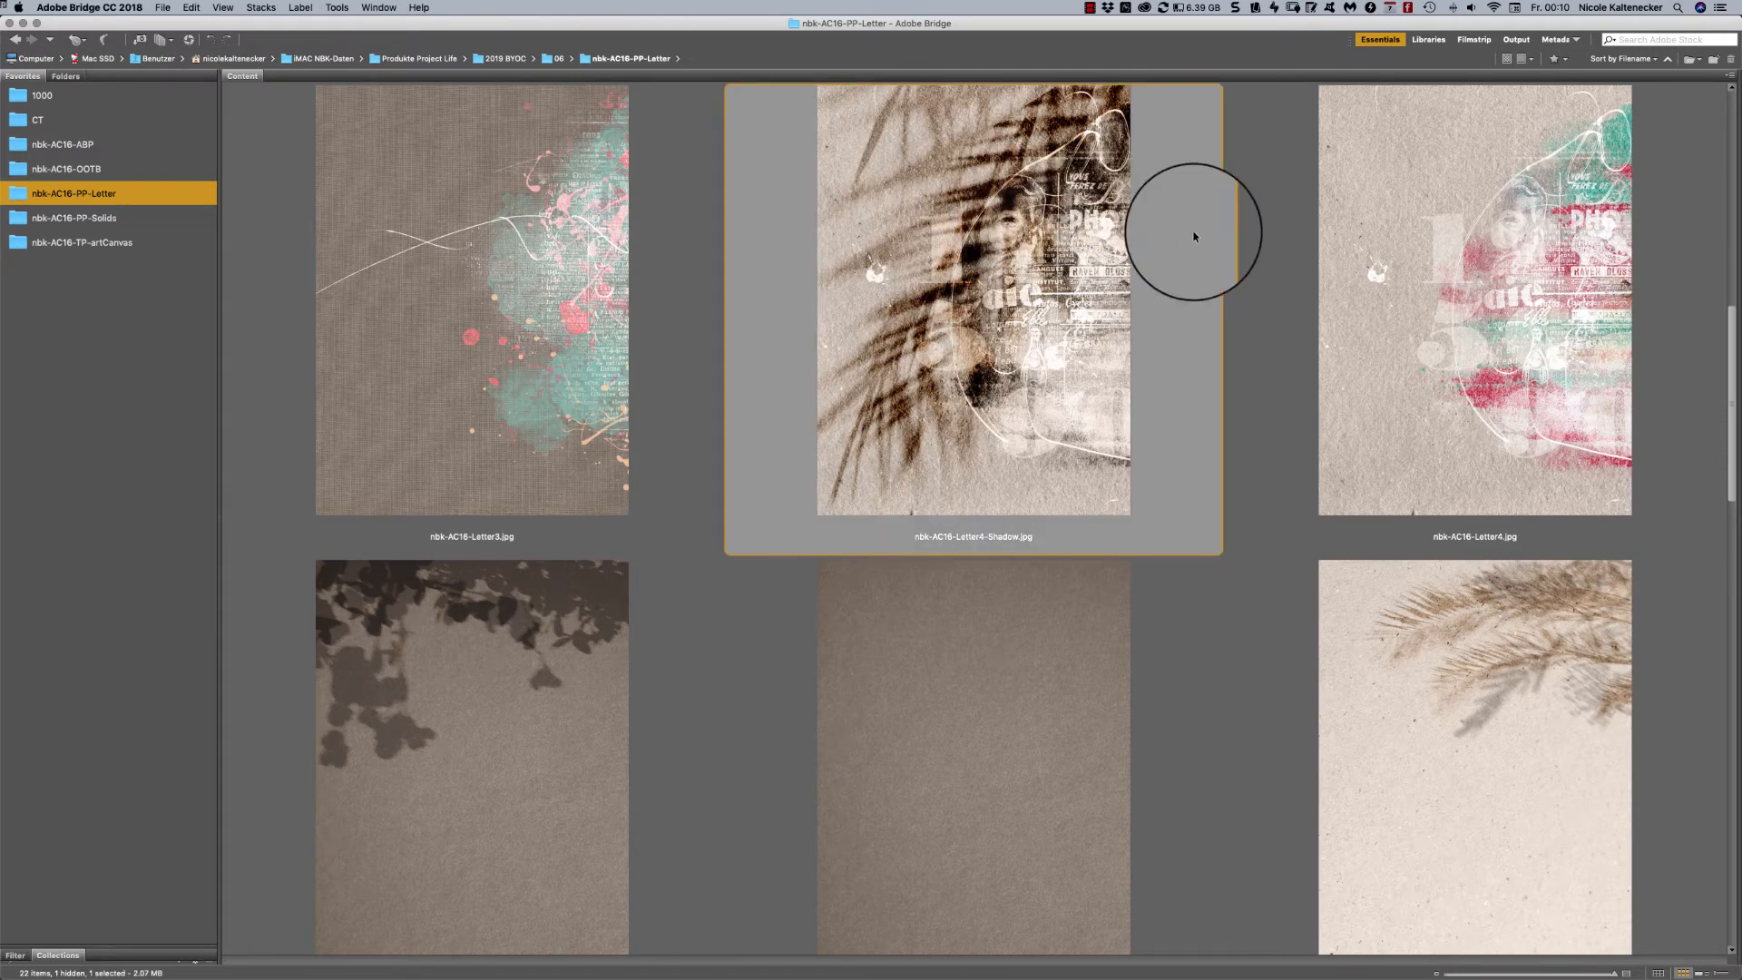
left_click(1456, 261)
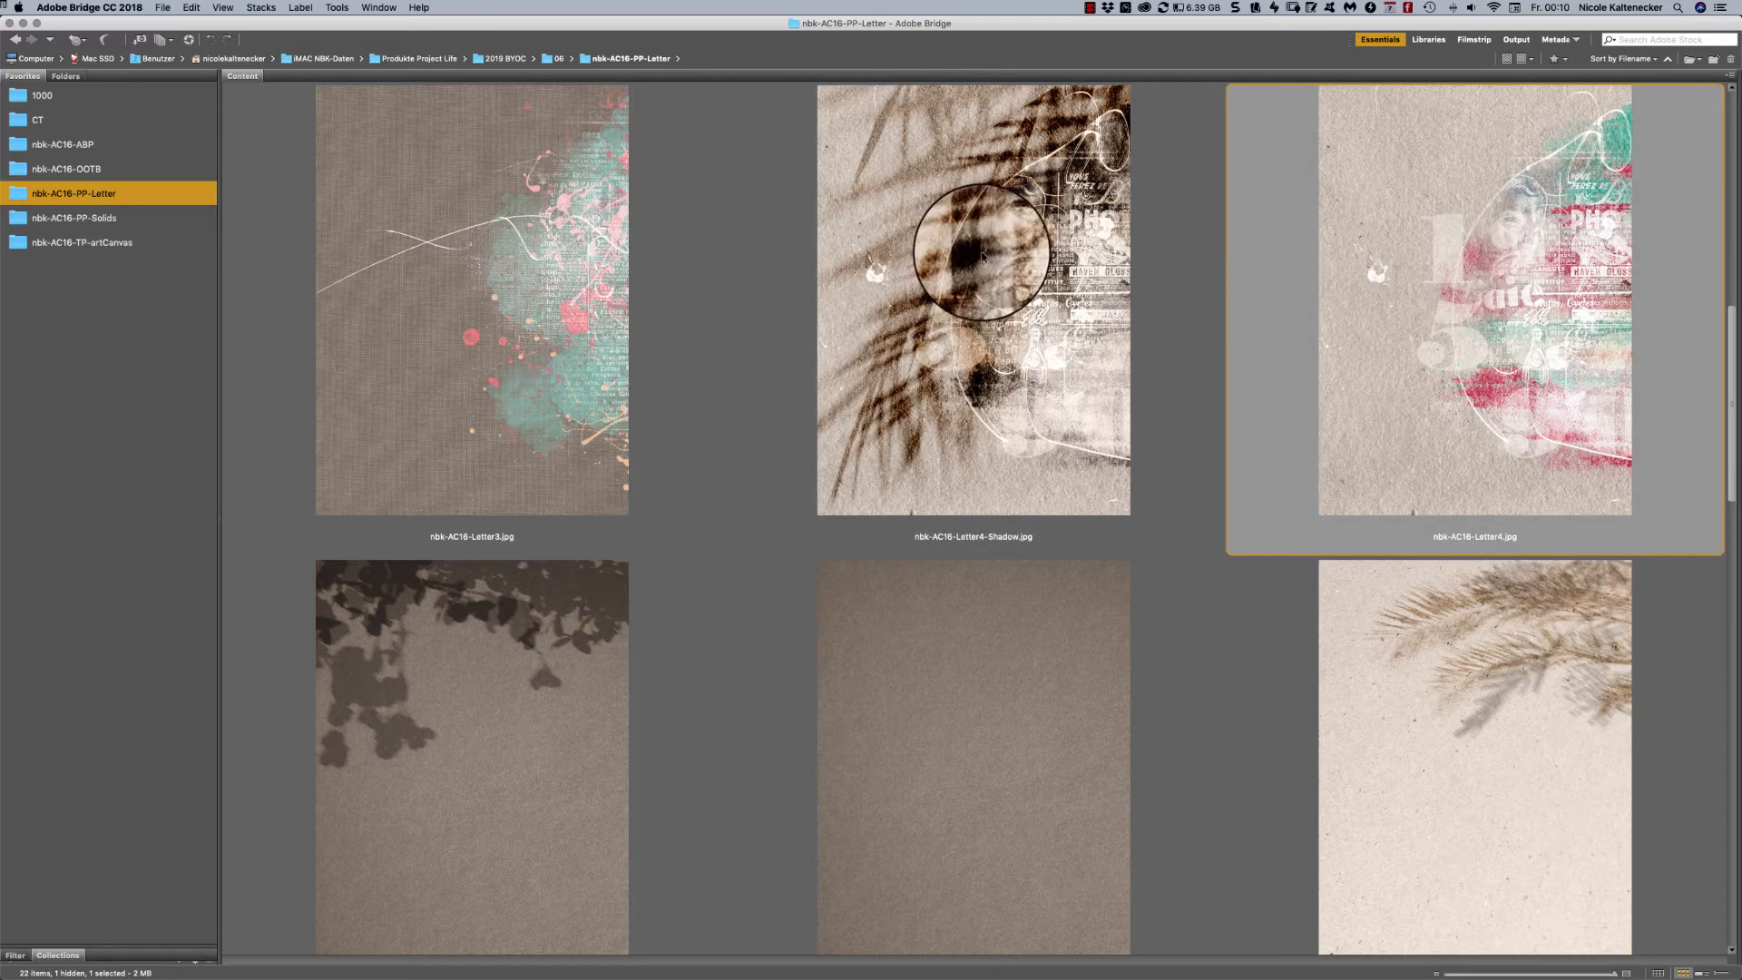
left_click(934, 195)
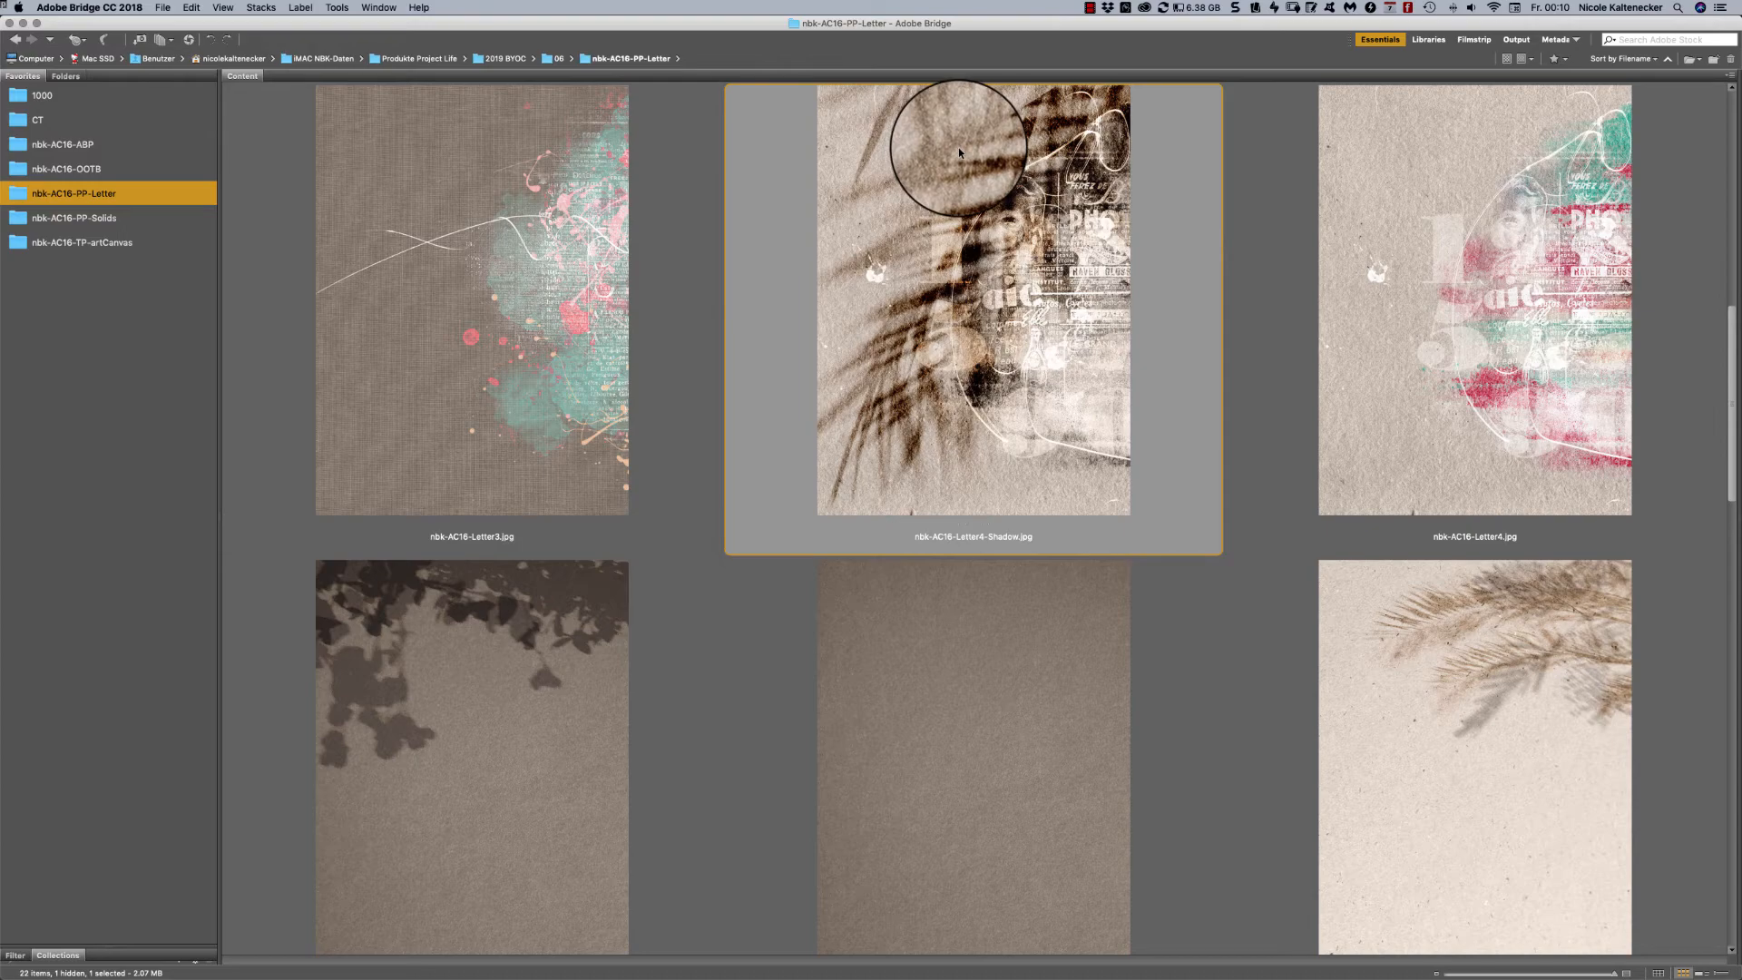
key("space")
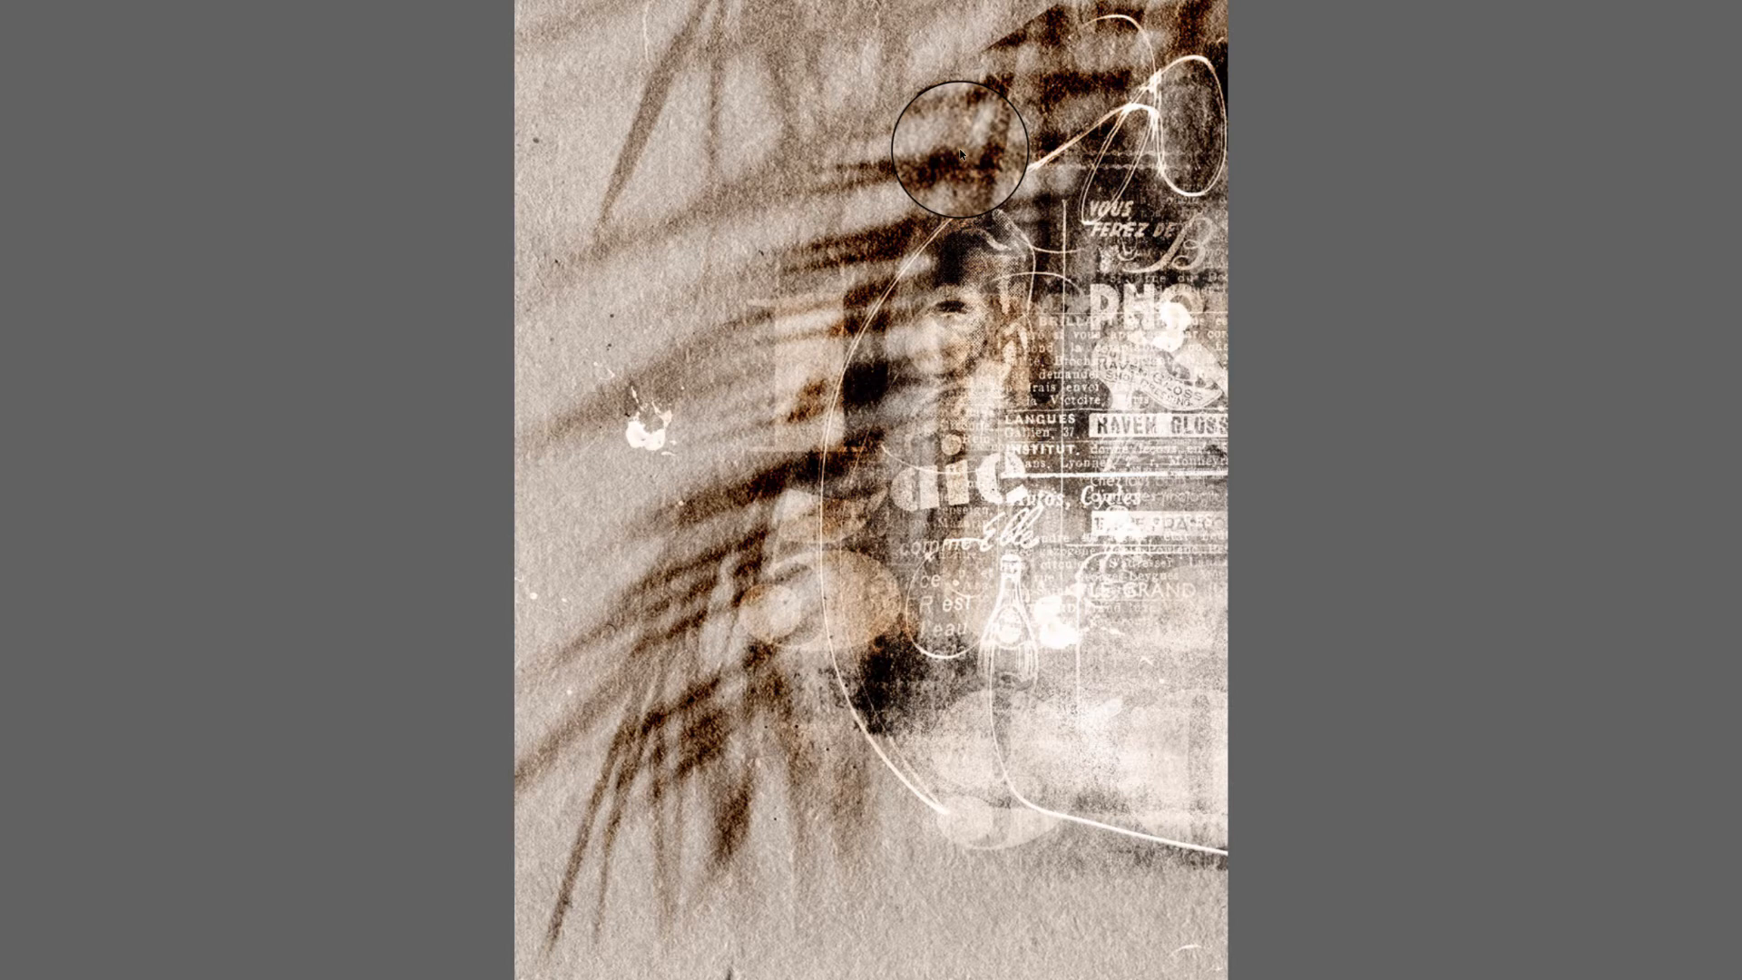
key("space")
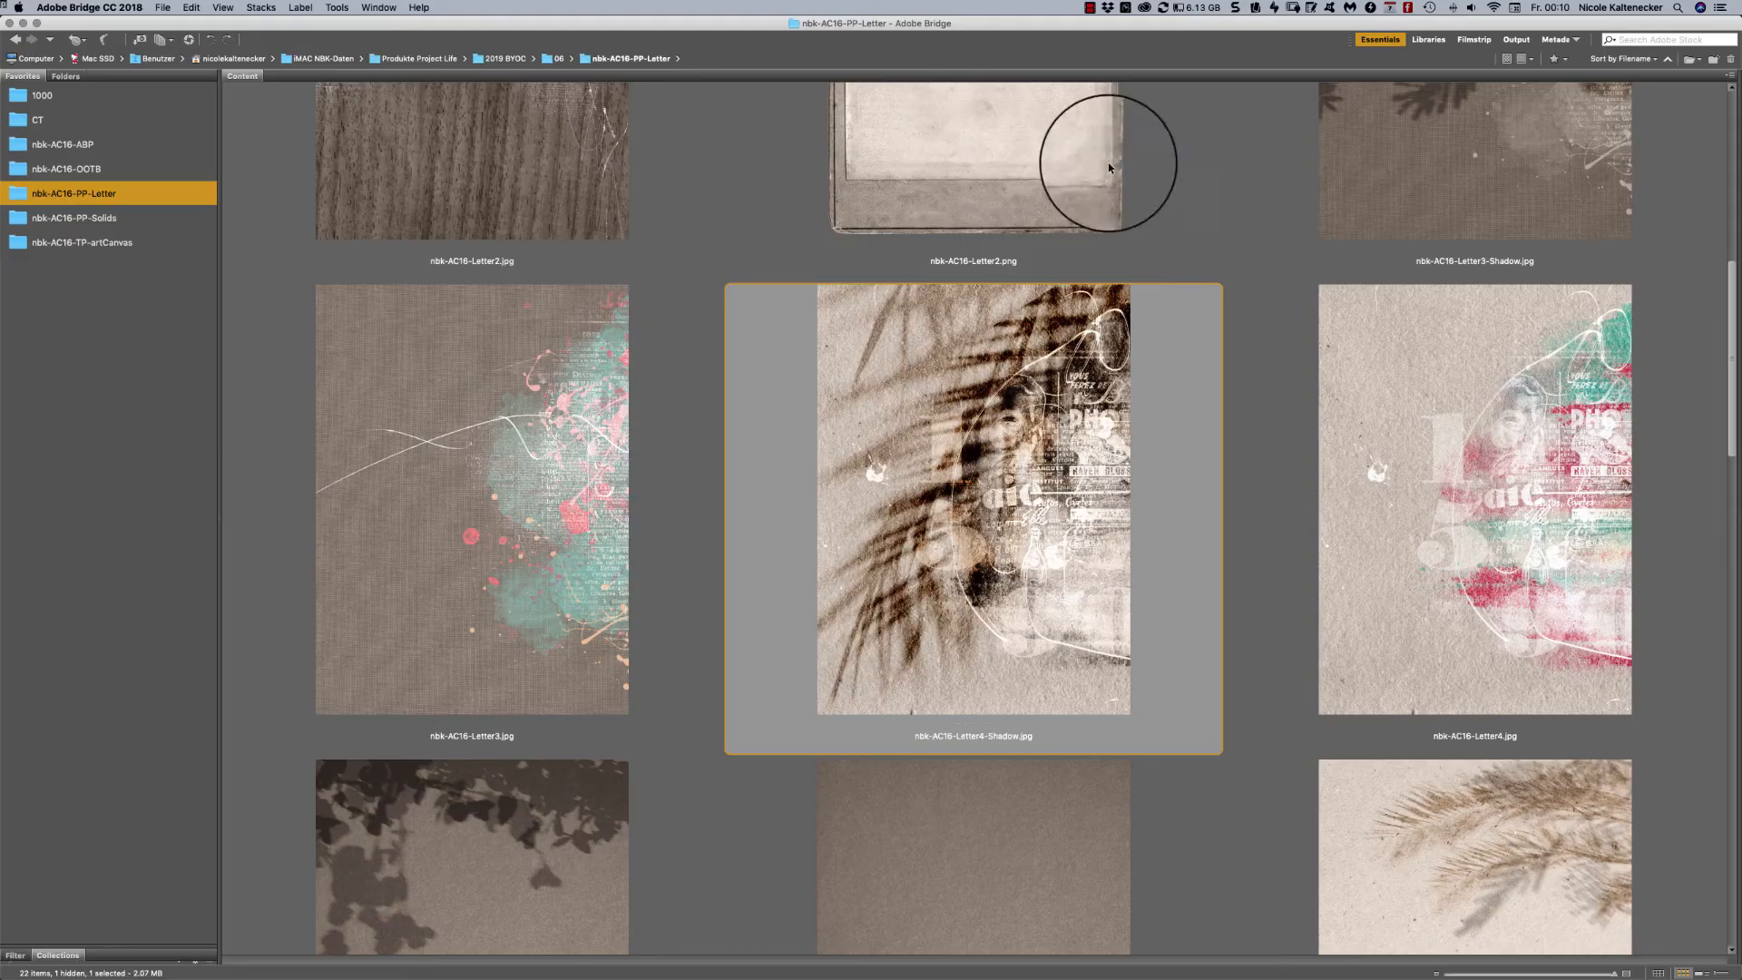
left_click(1600, 376)
key("space")
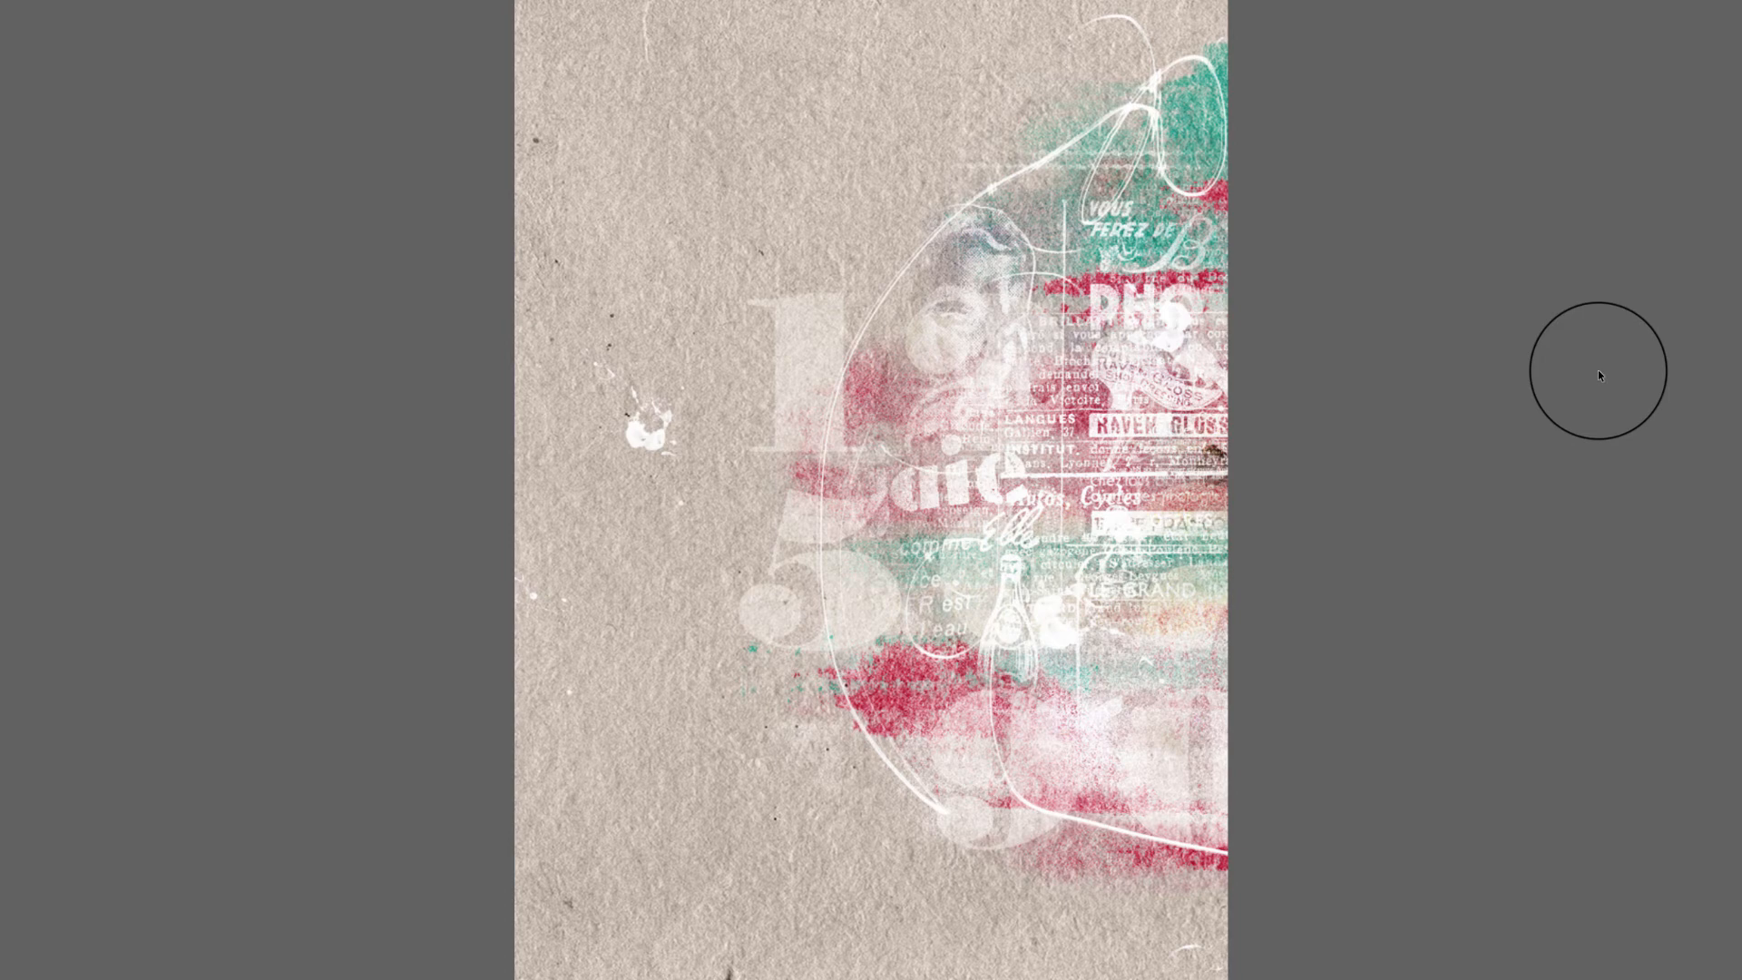
key("space")
- View nbk-AC16-Letter3.jpg and its shadow version nbk-AC16-Letter3-Shadow.jpg in full-screen preview
scroll(1165, 414, "down", 5)
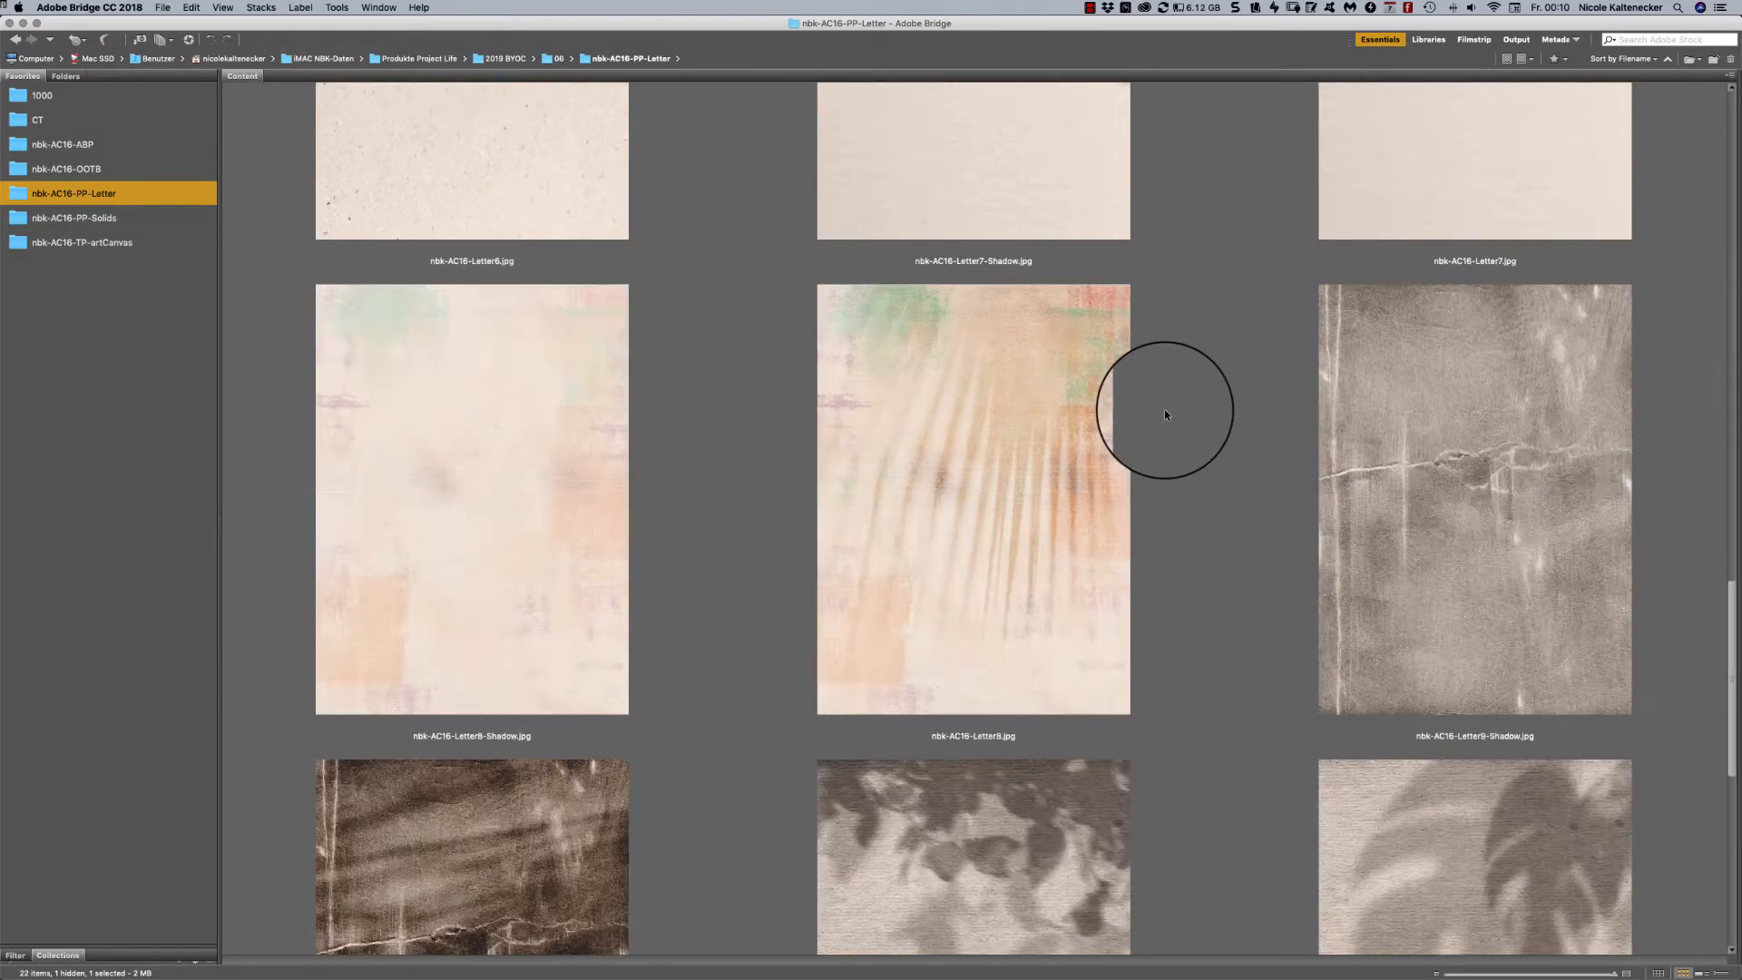
scroll(1164, 415, "up", 1)
scroll(1162, 415, "down", 3)
scroll(1162, 415, "up", 4)
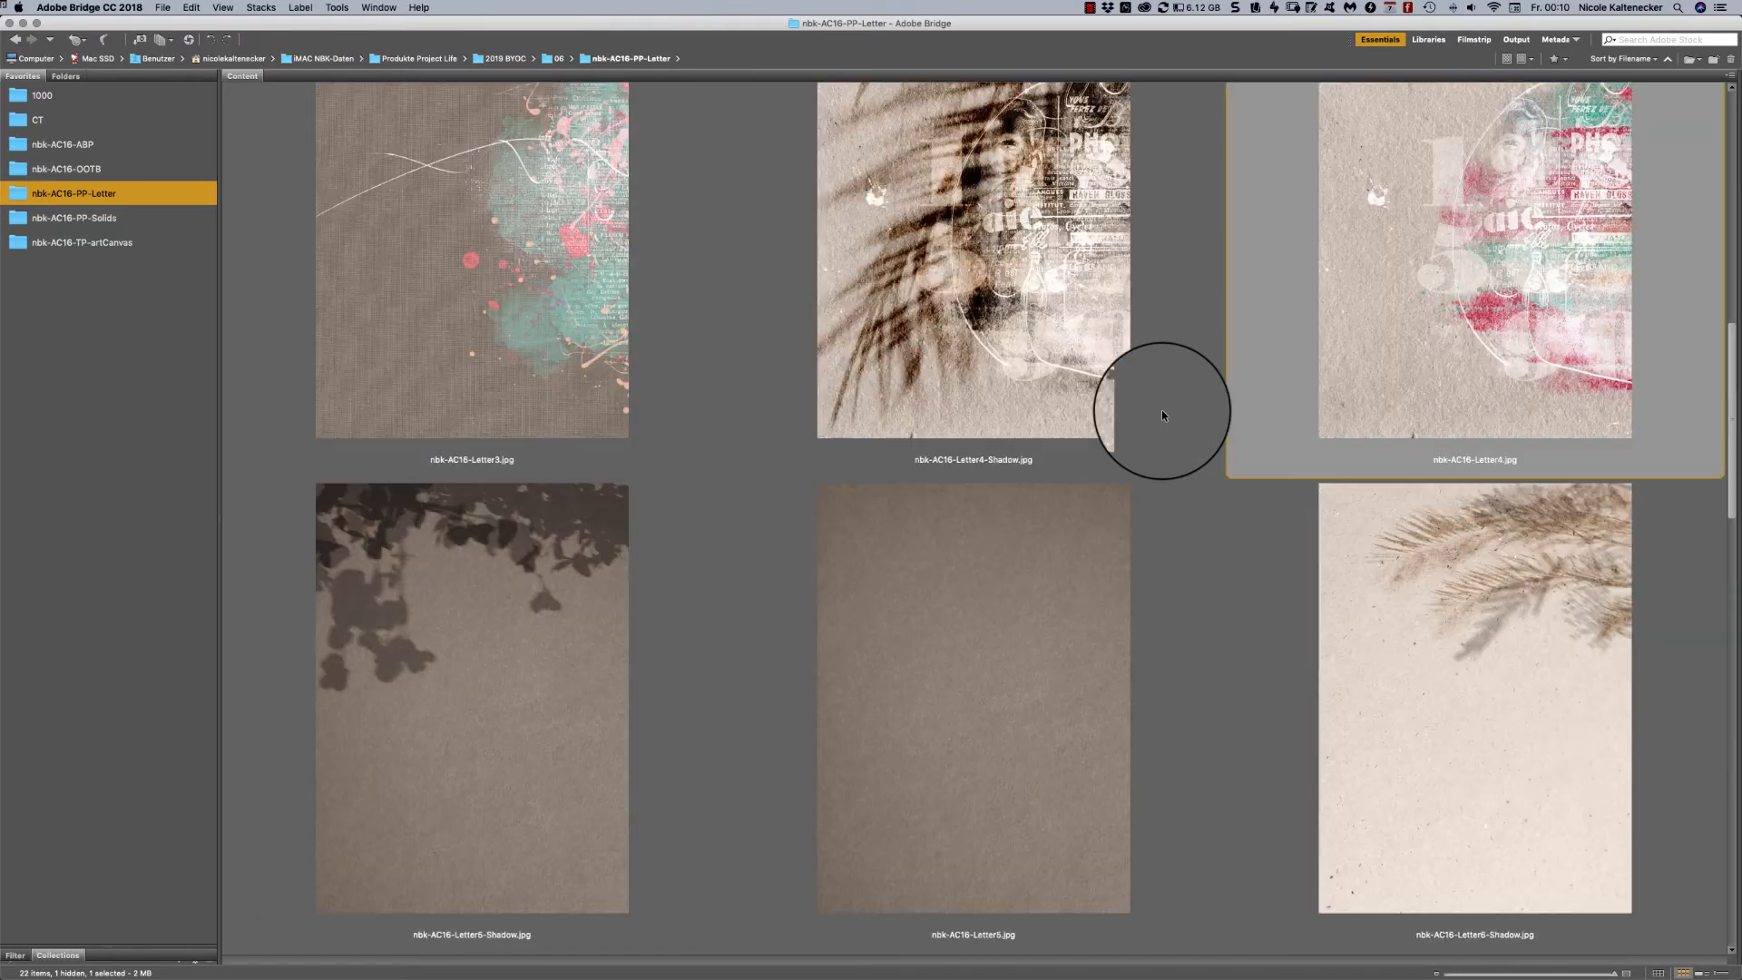
scroll(1163, 414, "up", 1)
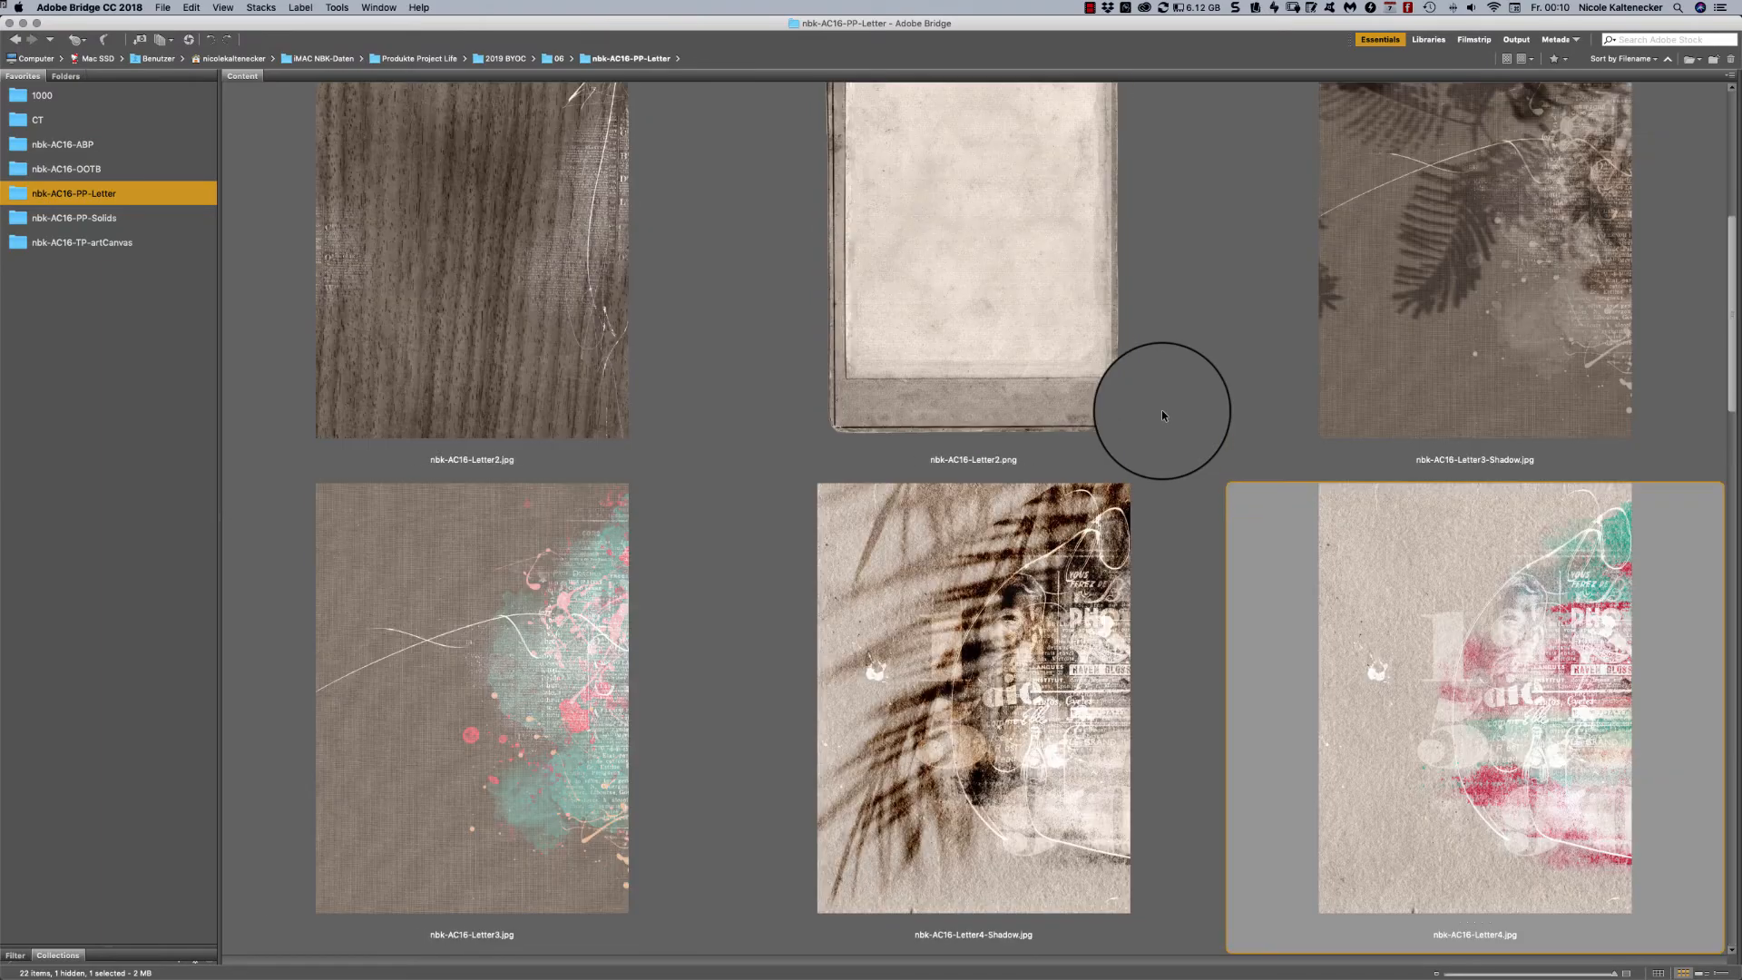
left_click(513, 557)
key("space")
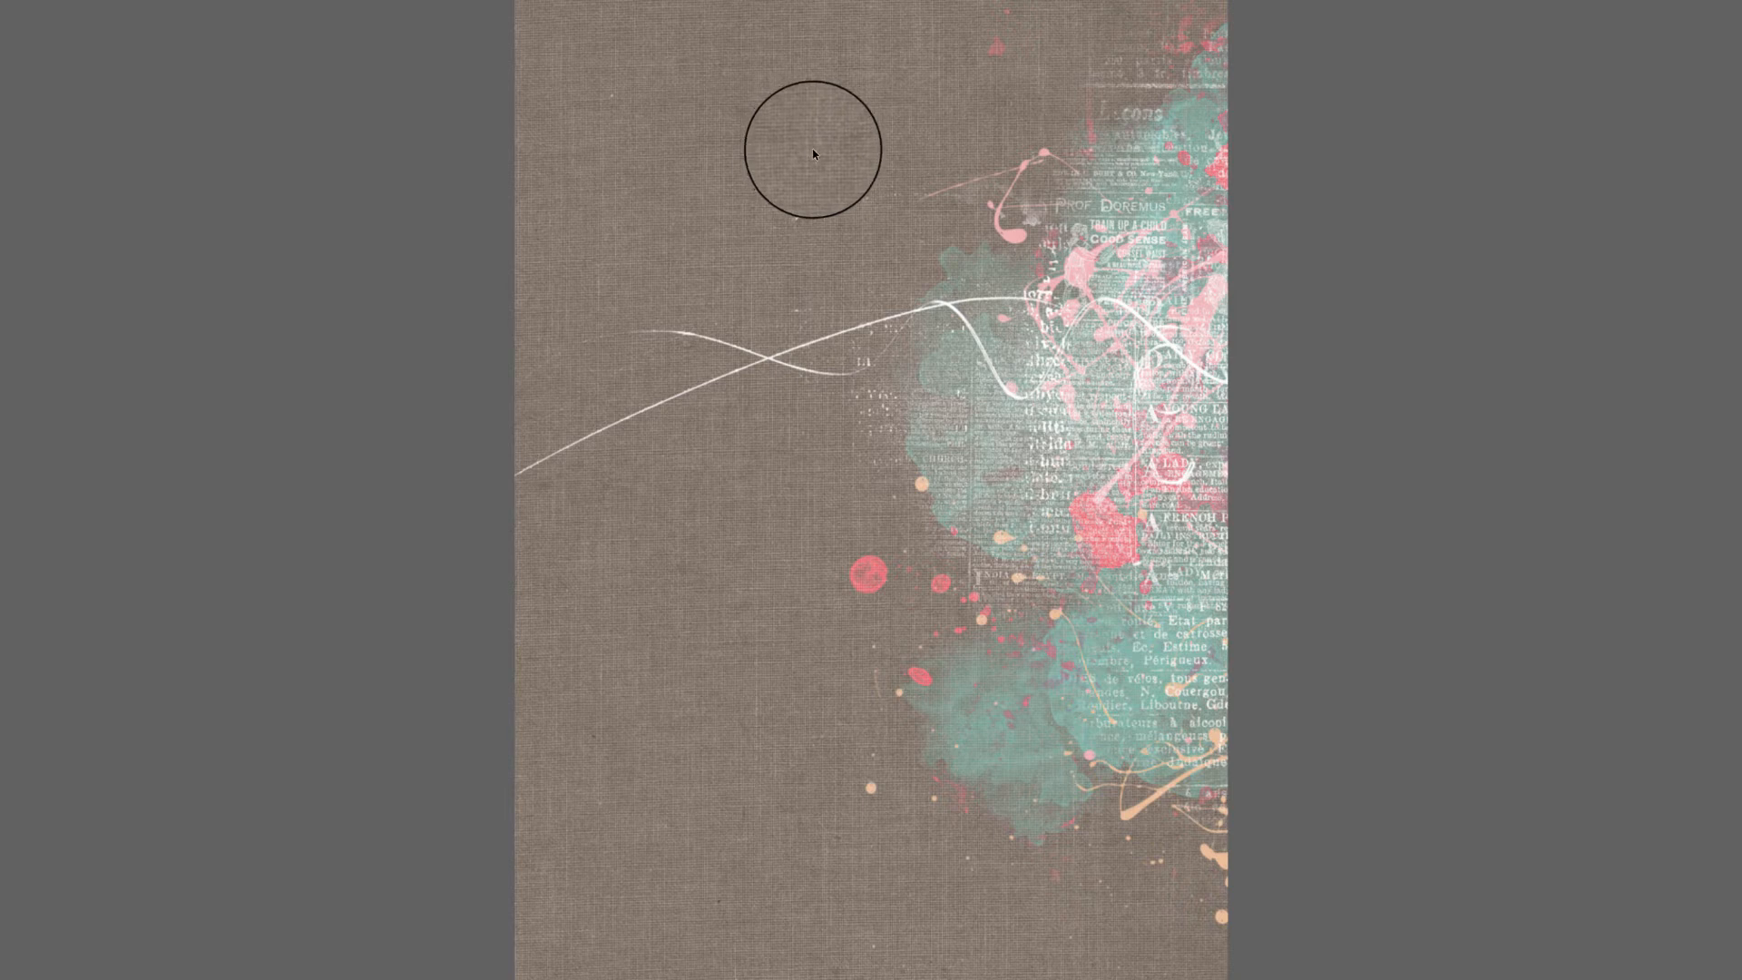
key("Right")
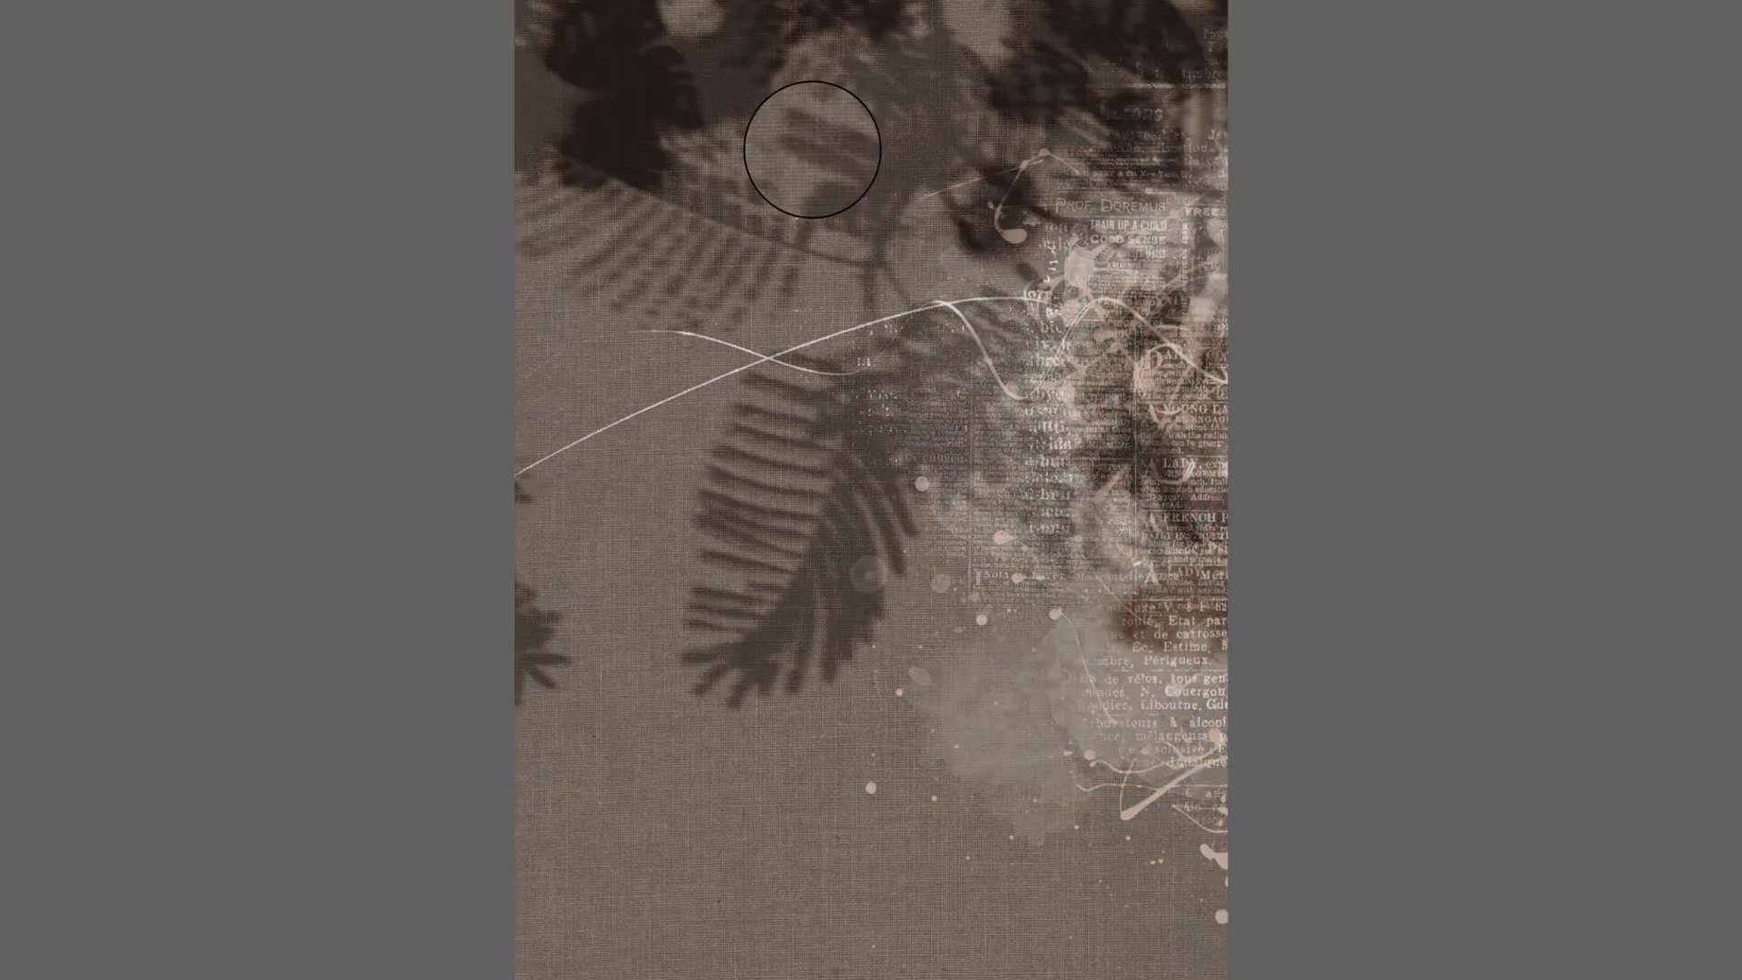
key("space")
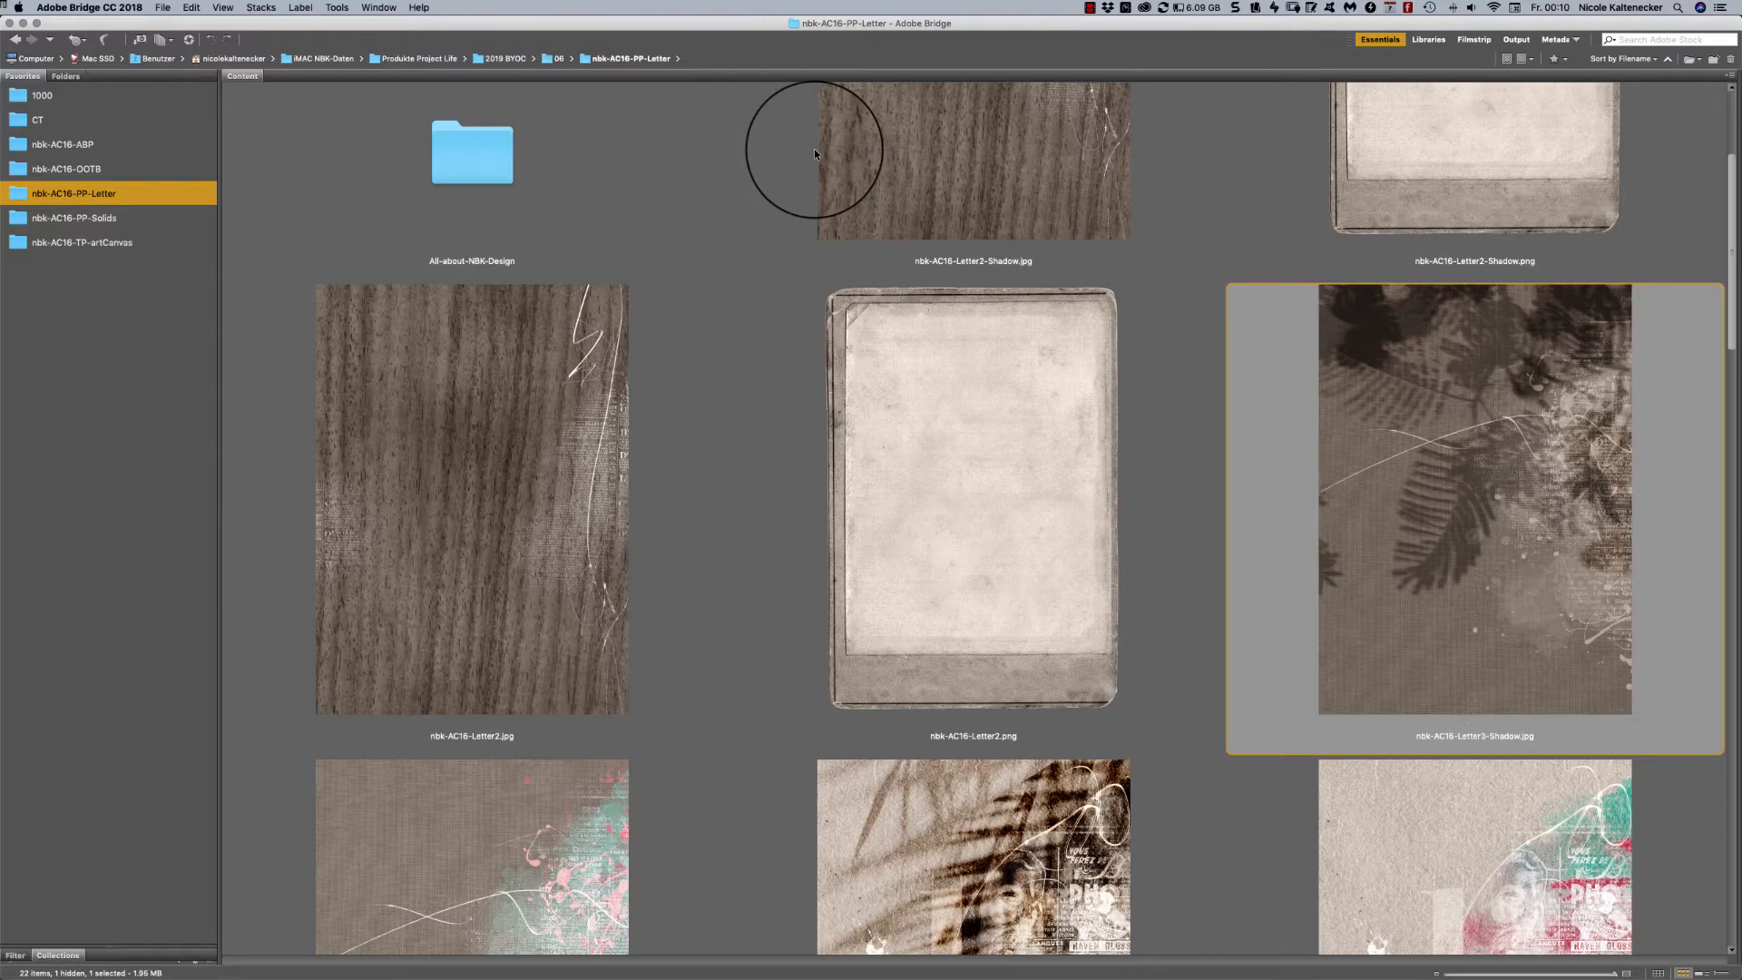
- Select nbk-AC16-Letter2-Shadow.jpg and review the remaining letter papers through to the folder's cover image
left_click(844, 160)
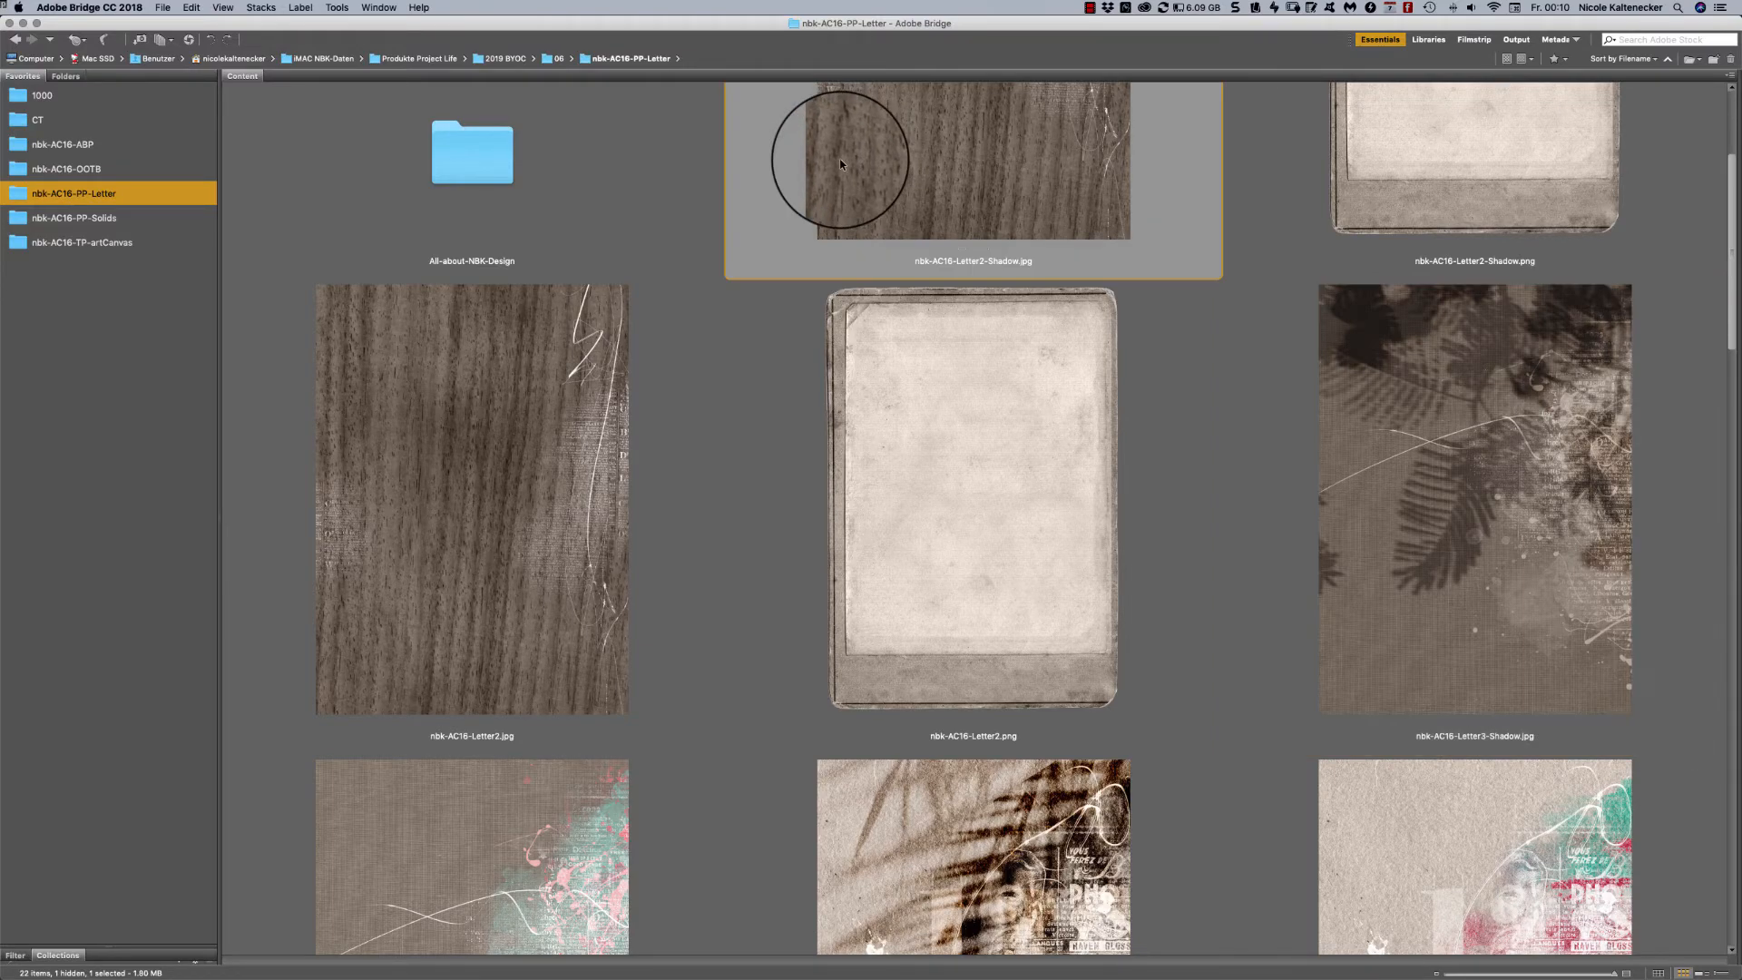
scroll(841, 160, "down", 15)
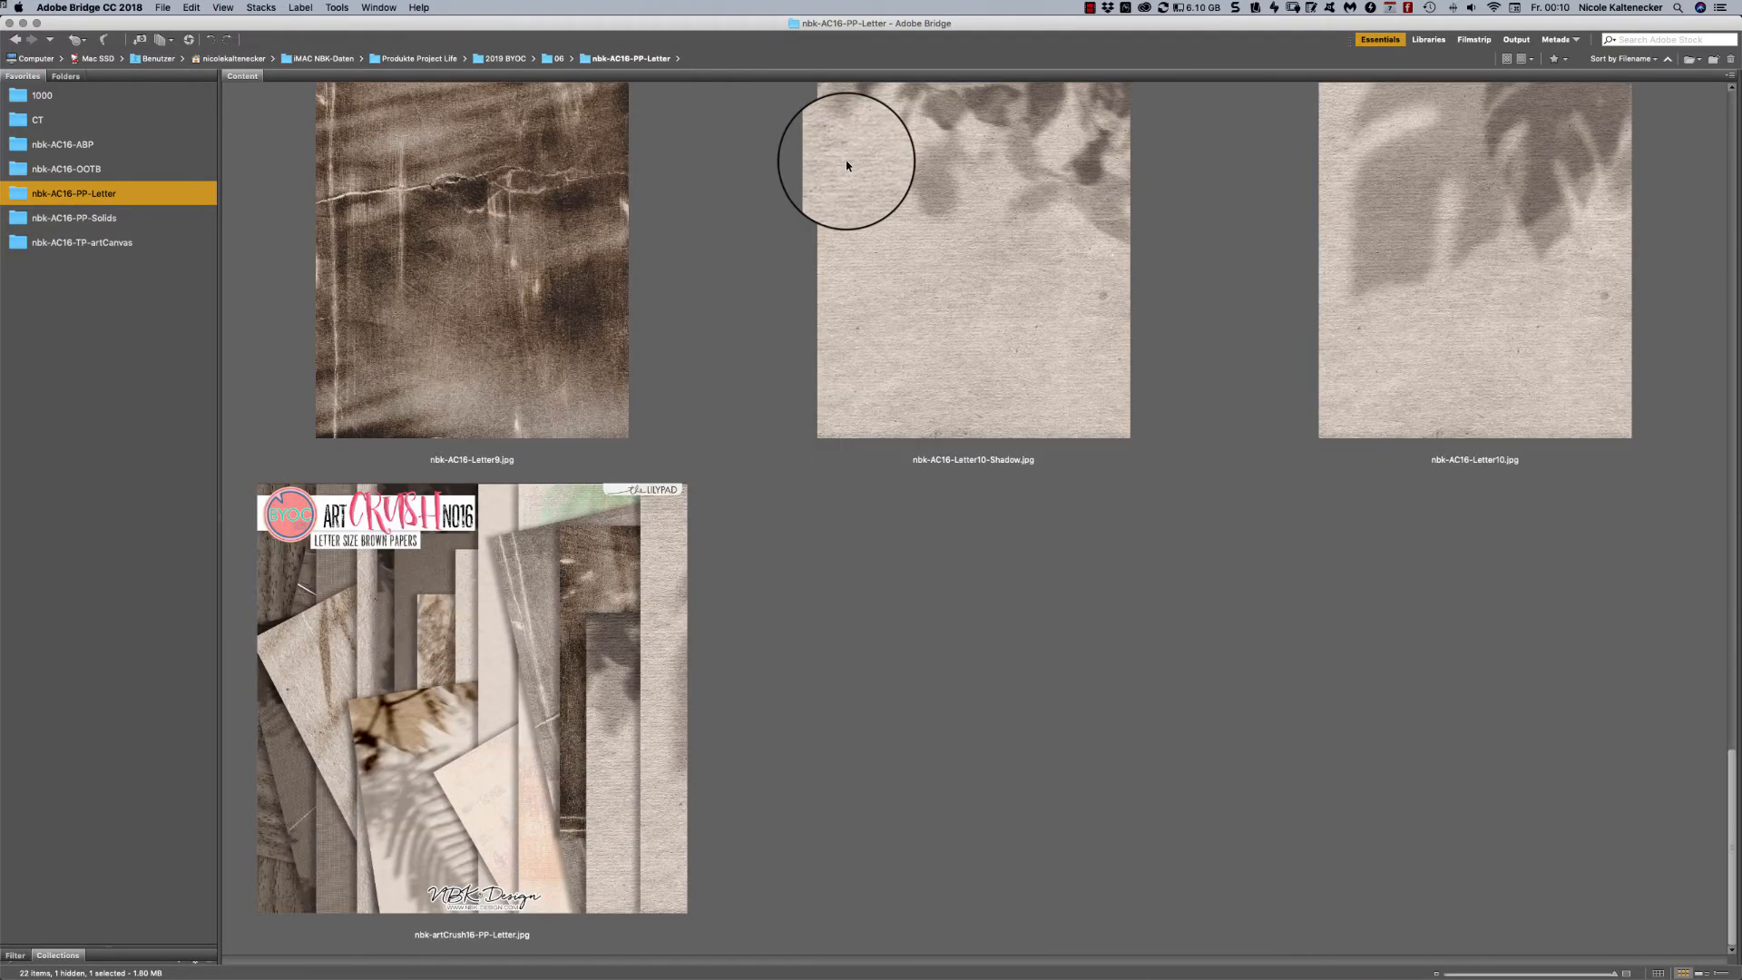
scroll(846, 159, "up", 10)
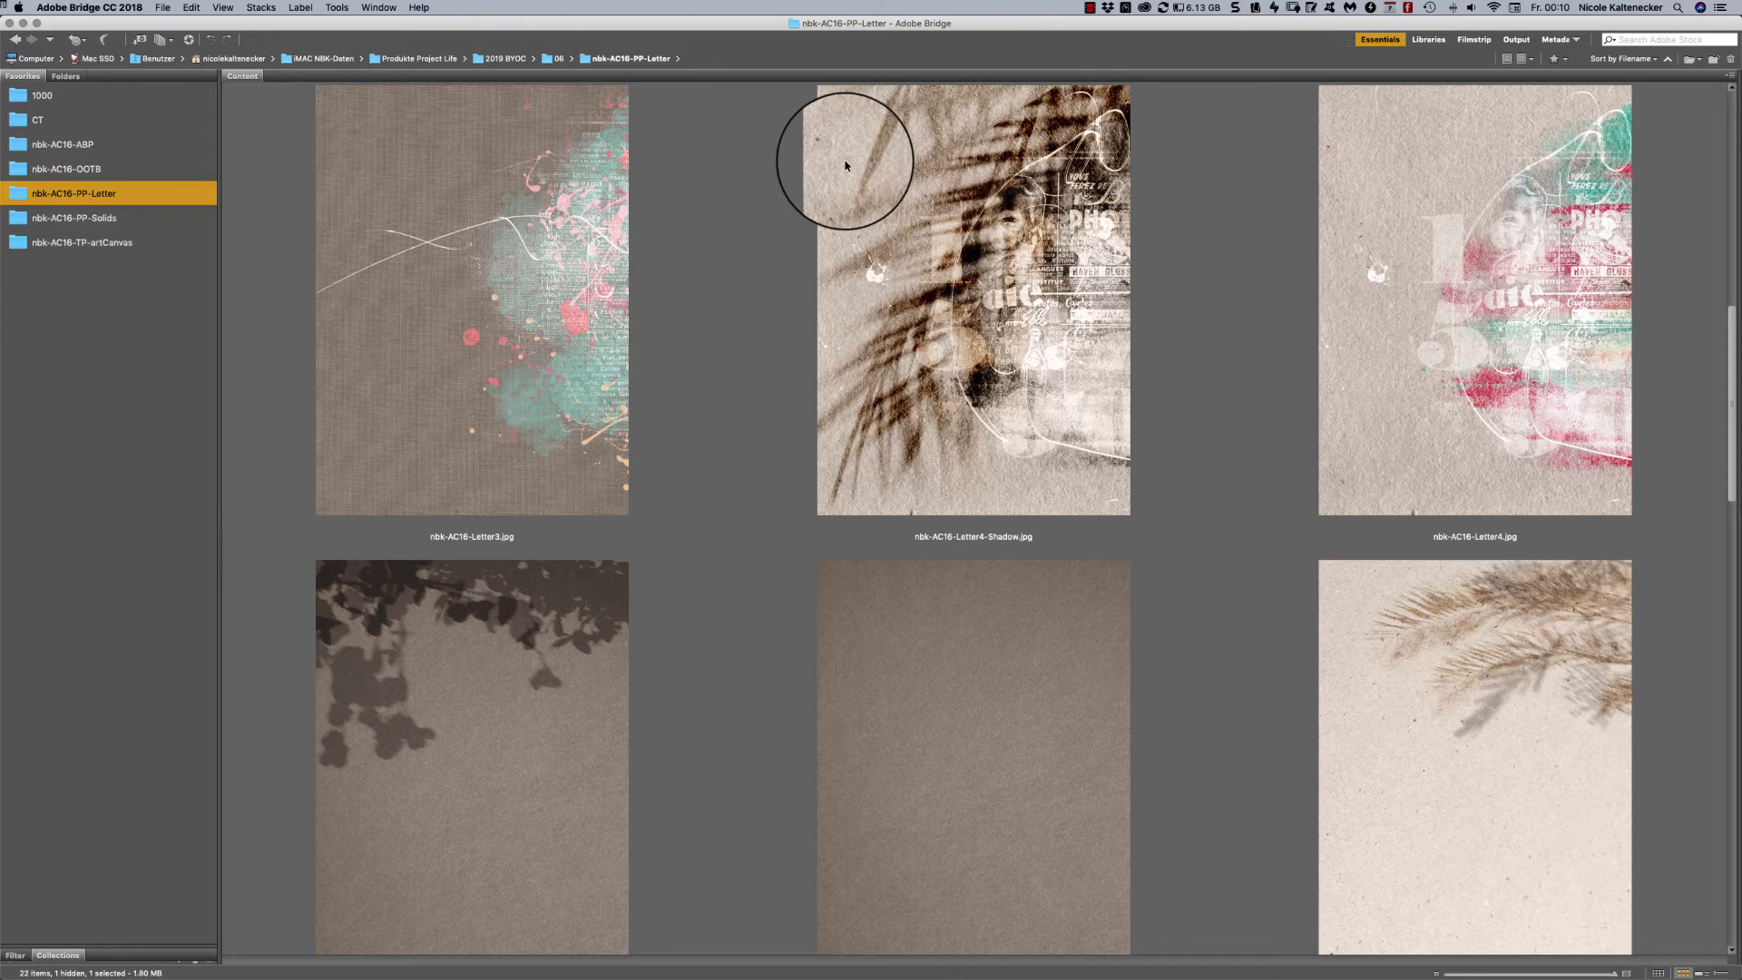
scroll(848, 162, "down", 5)
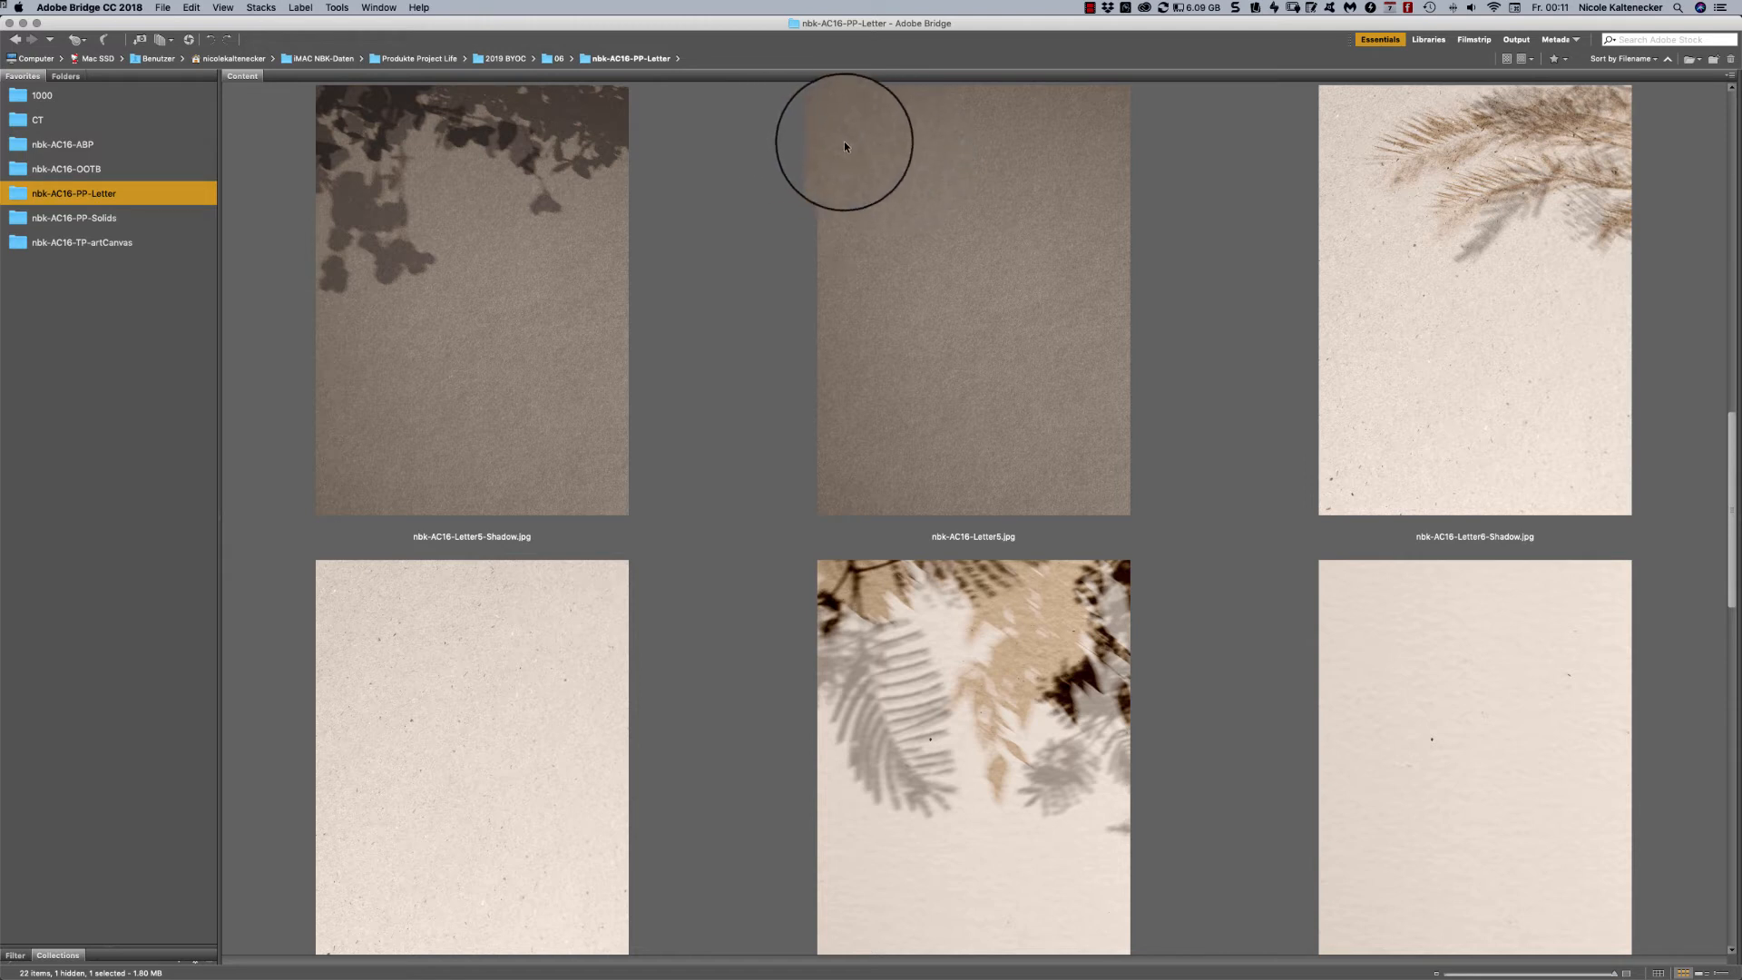
- Open the nbk-AC16-PP-Solids folder and look through its solid papers with and without shadows down to the cover image
left_click(121, 220)
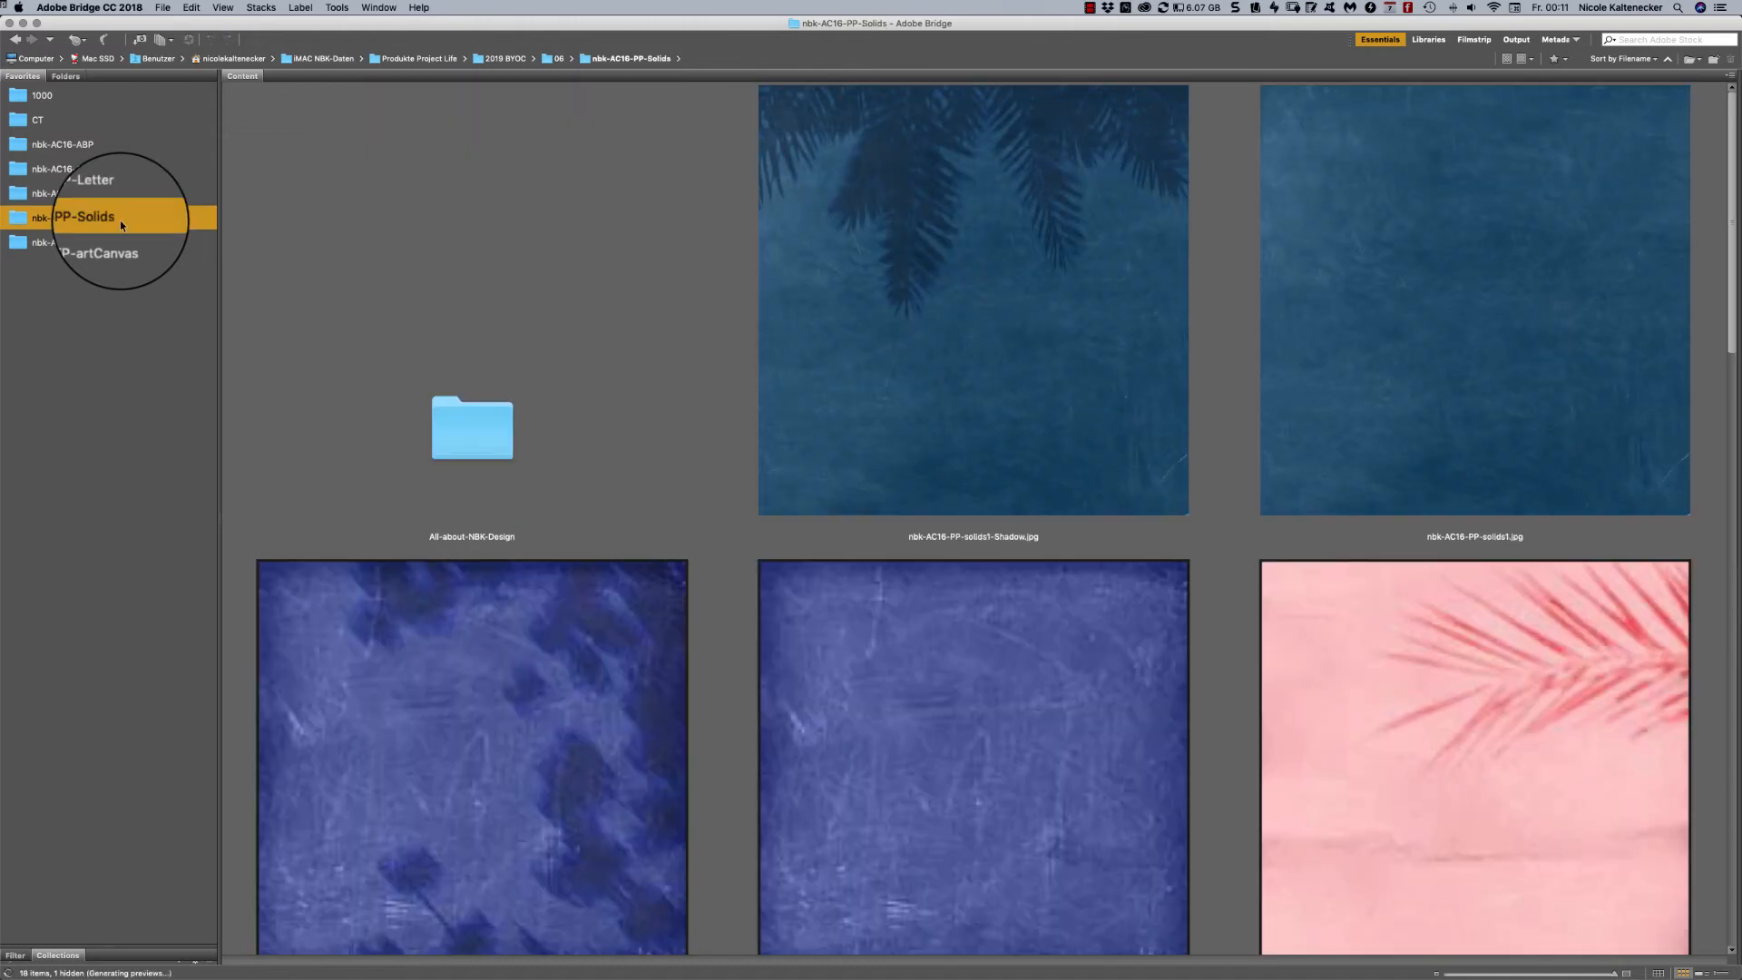
scroll(1292, 269, "down", 5)
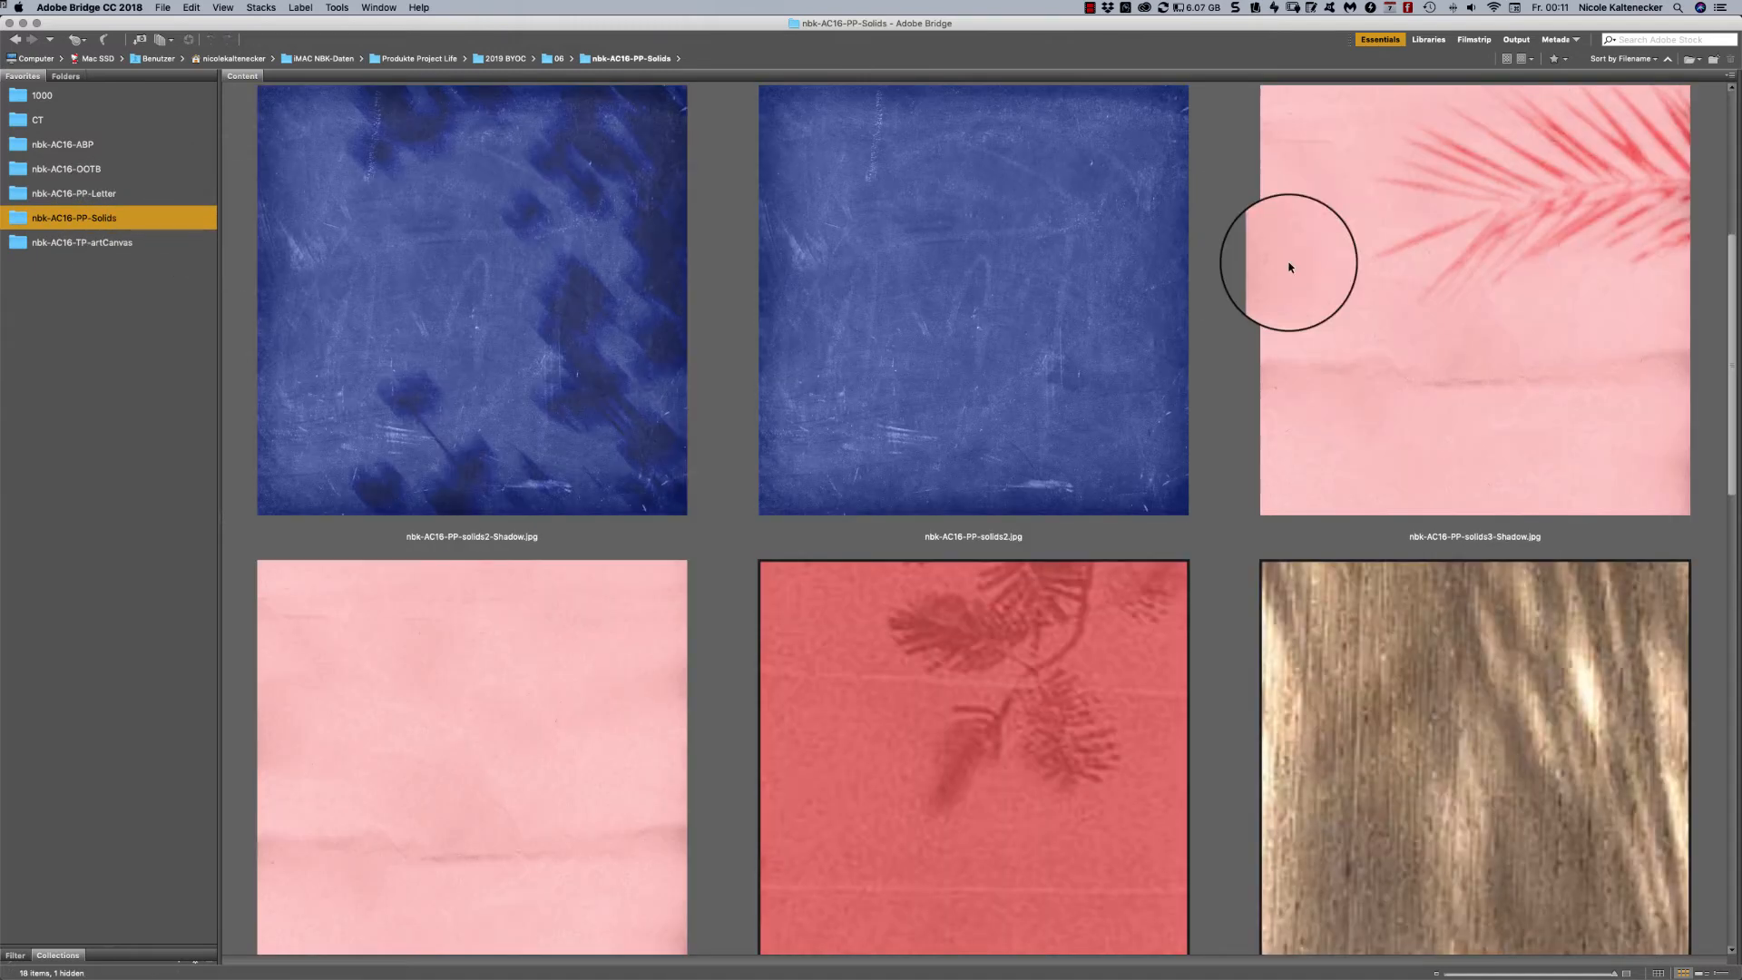
scroll(1705, 288, "up", 5)
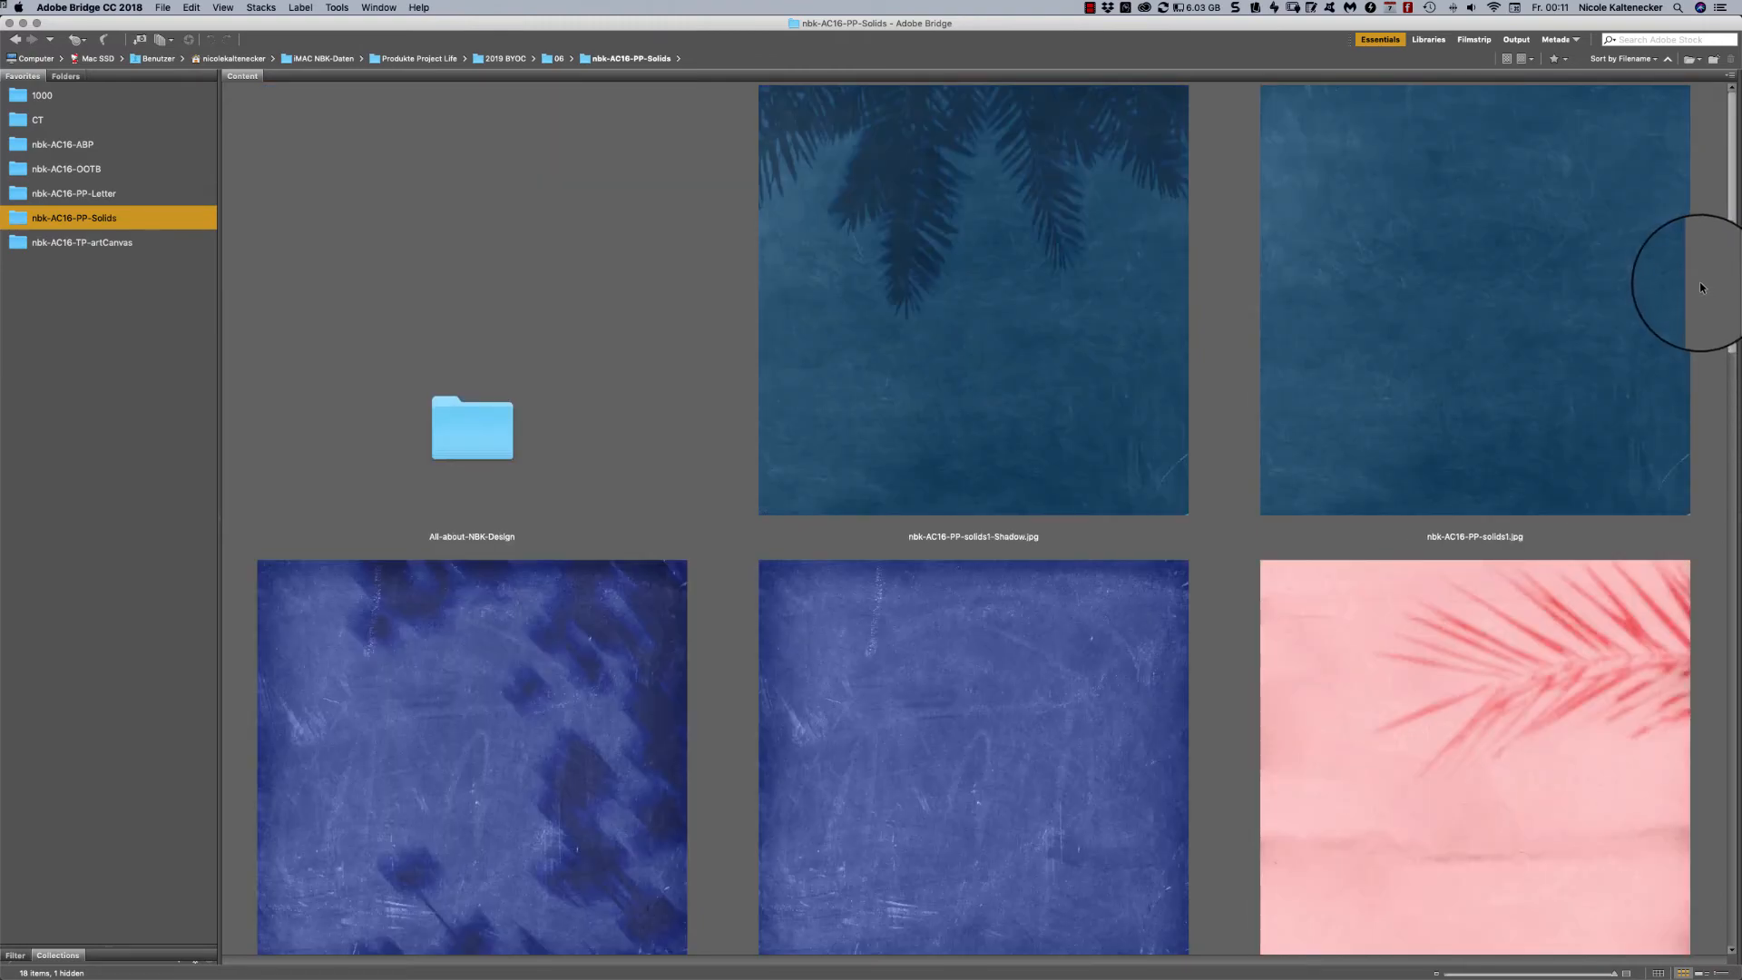
scroll(1701, 287, "down", 10)
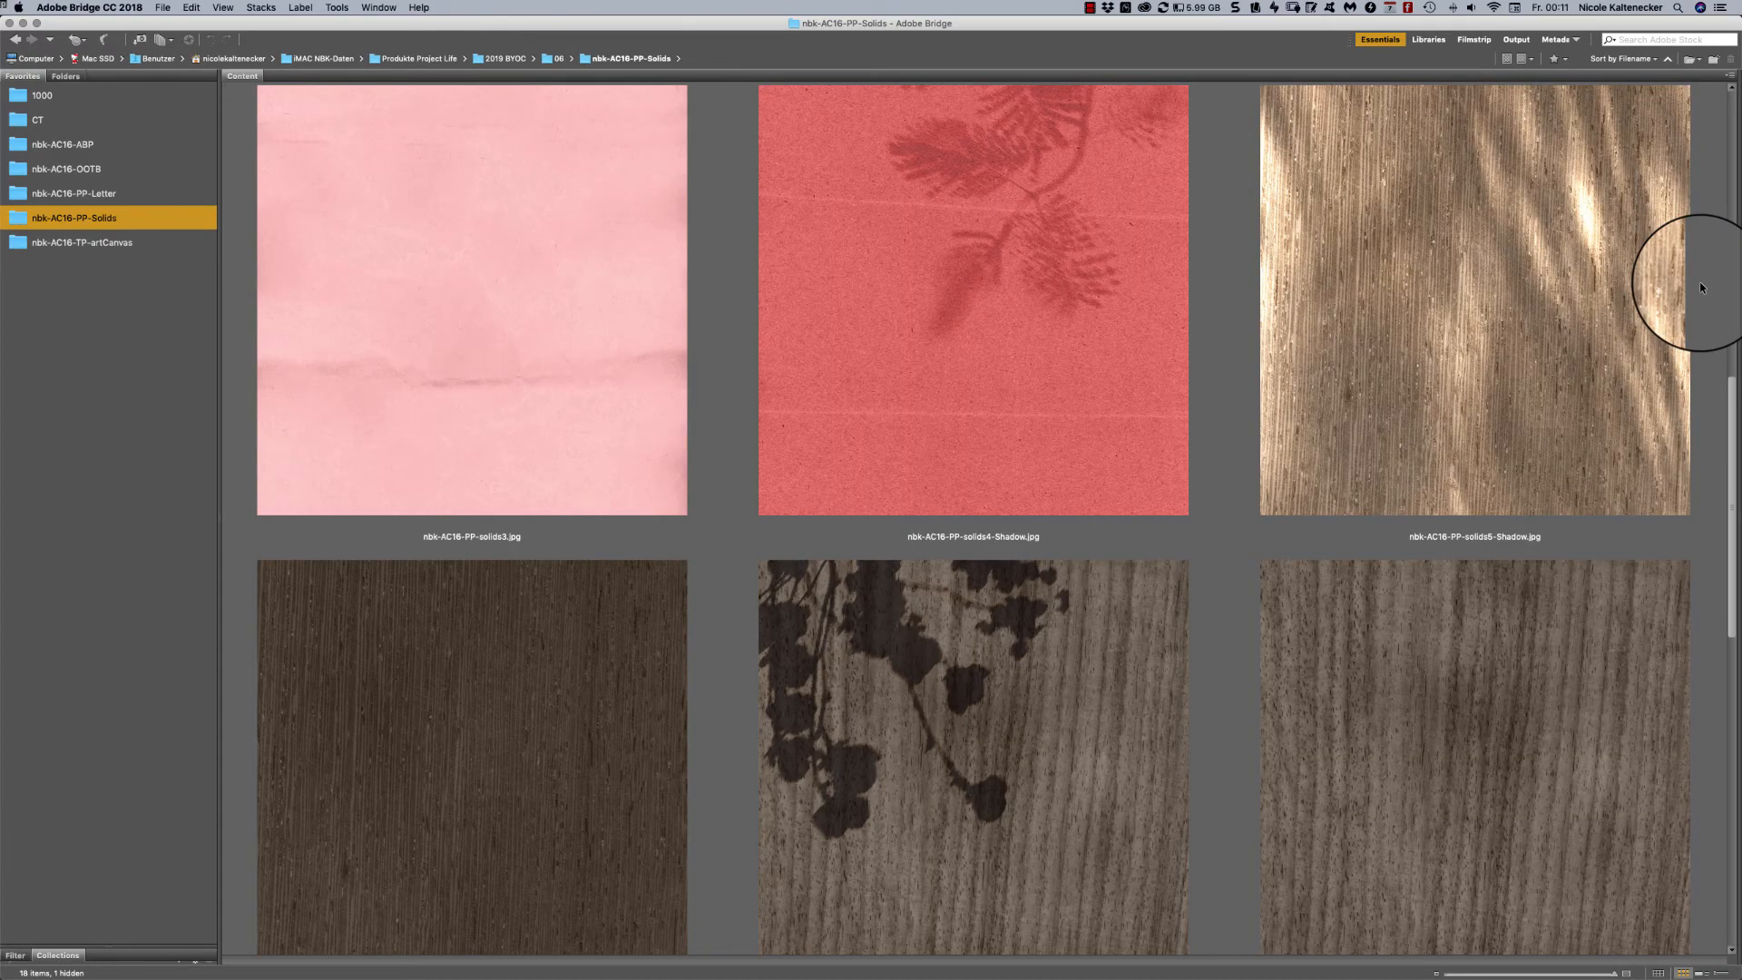
scroll(1700, 288, "down", 5)
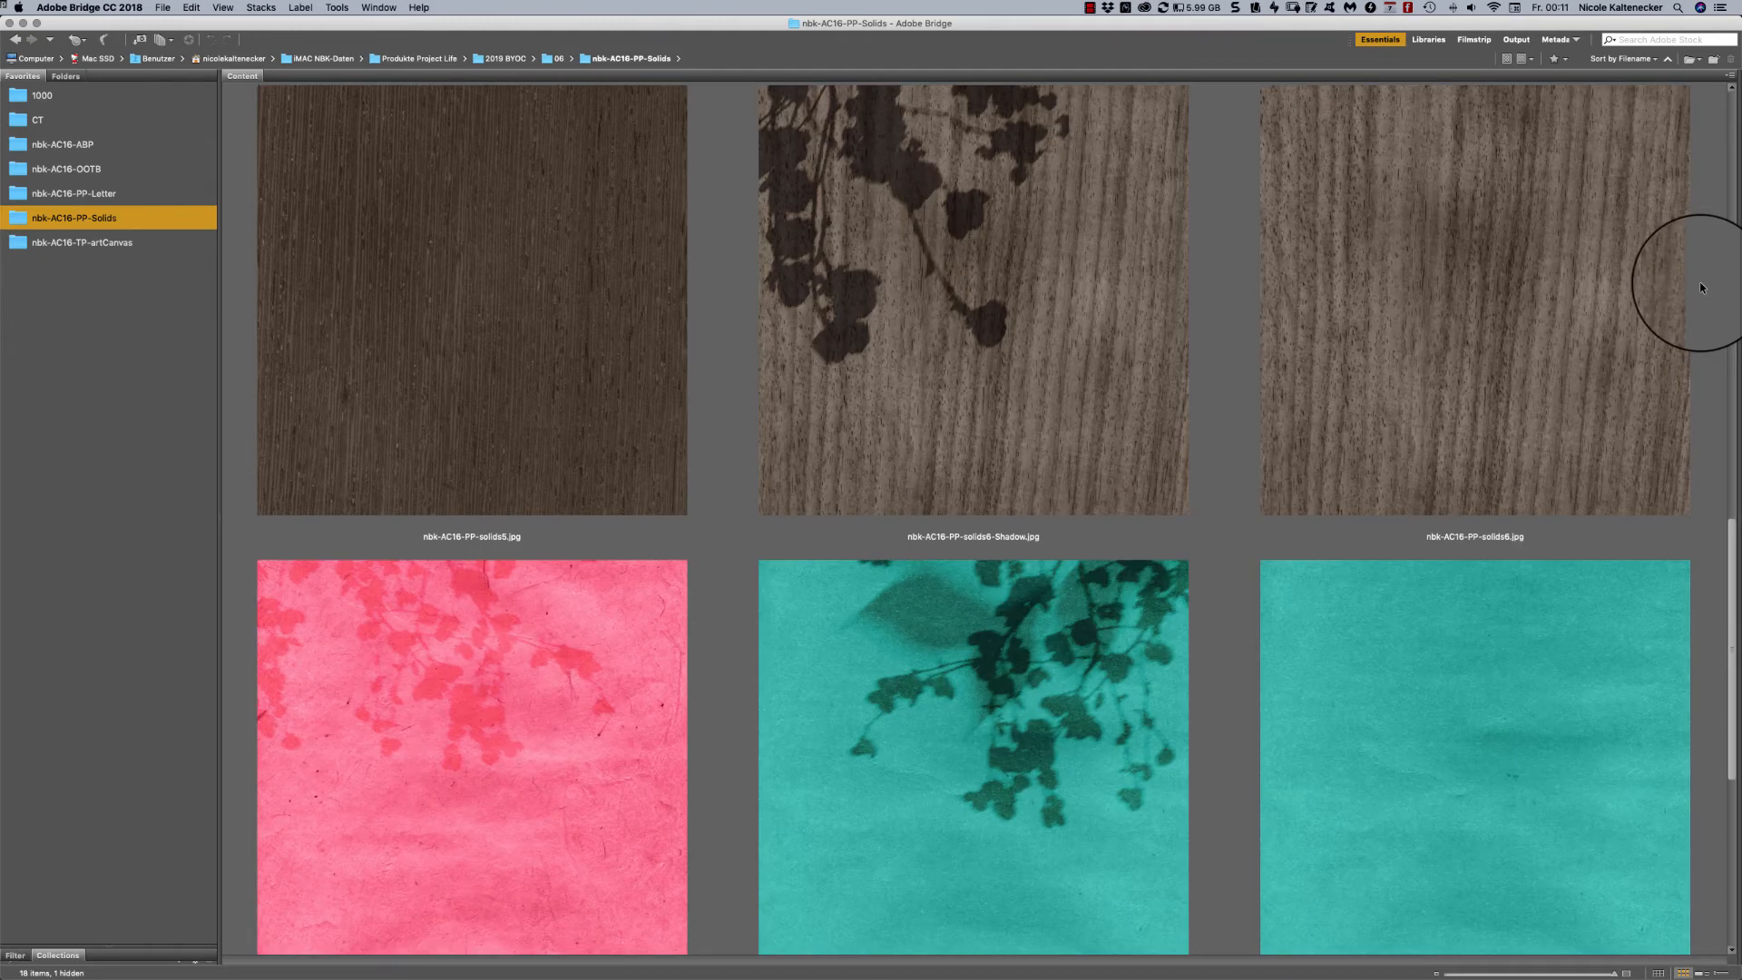
scroll(1701, 288, "down", 5)
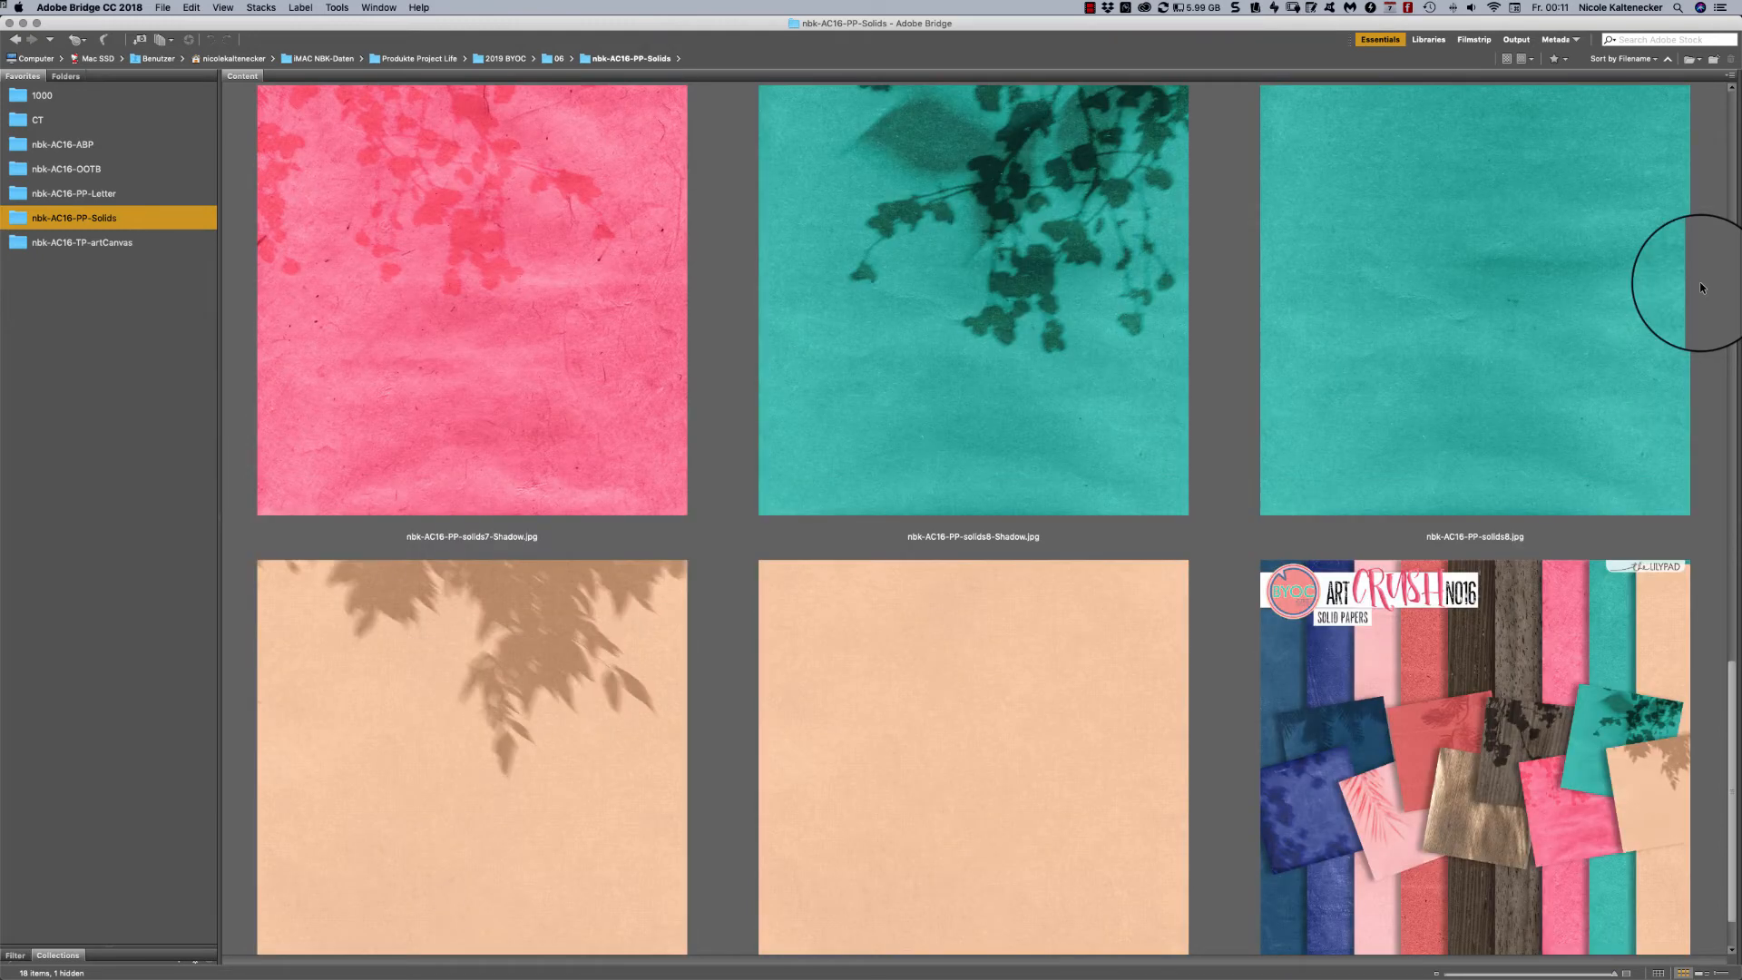
- View the teal paper nbk-AC16-PP-solids8-Shadow.jpg in full-screen preview and return to the folder's thumbnails
left_click(1118, 215)
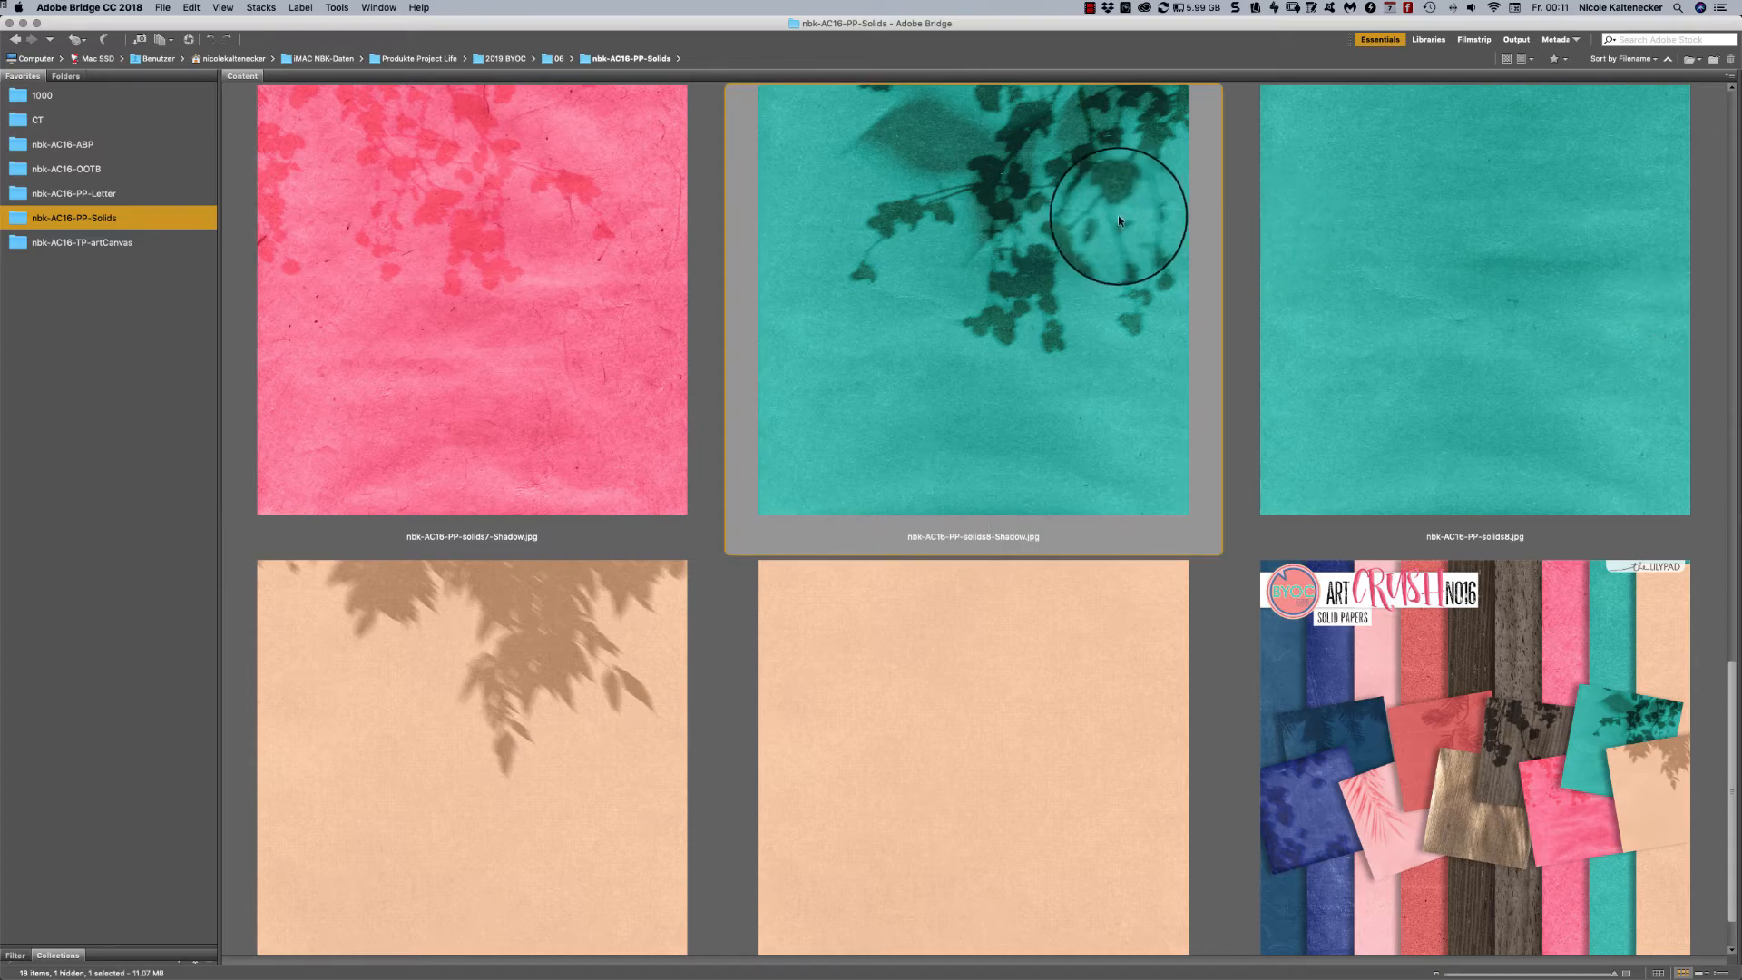
key("space")
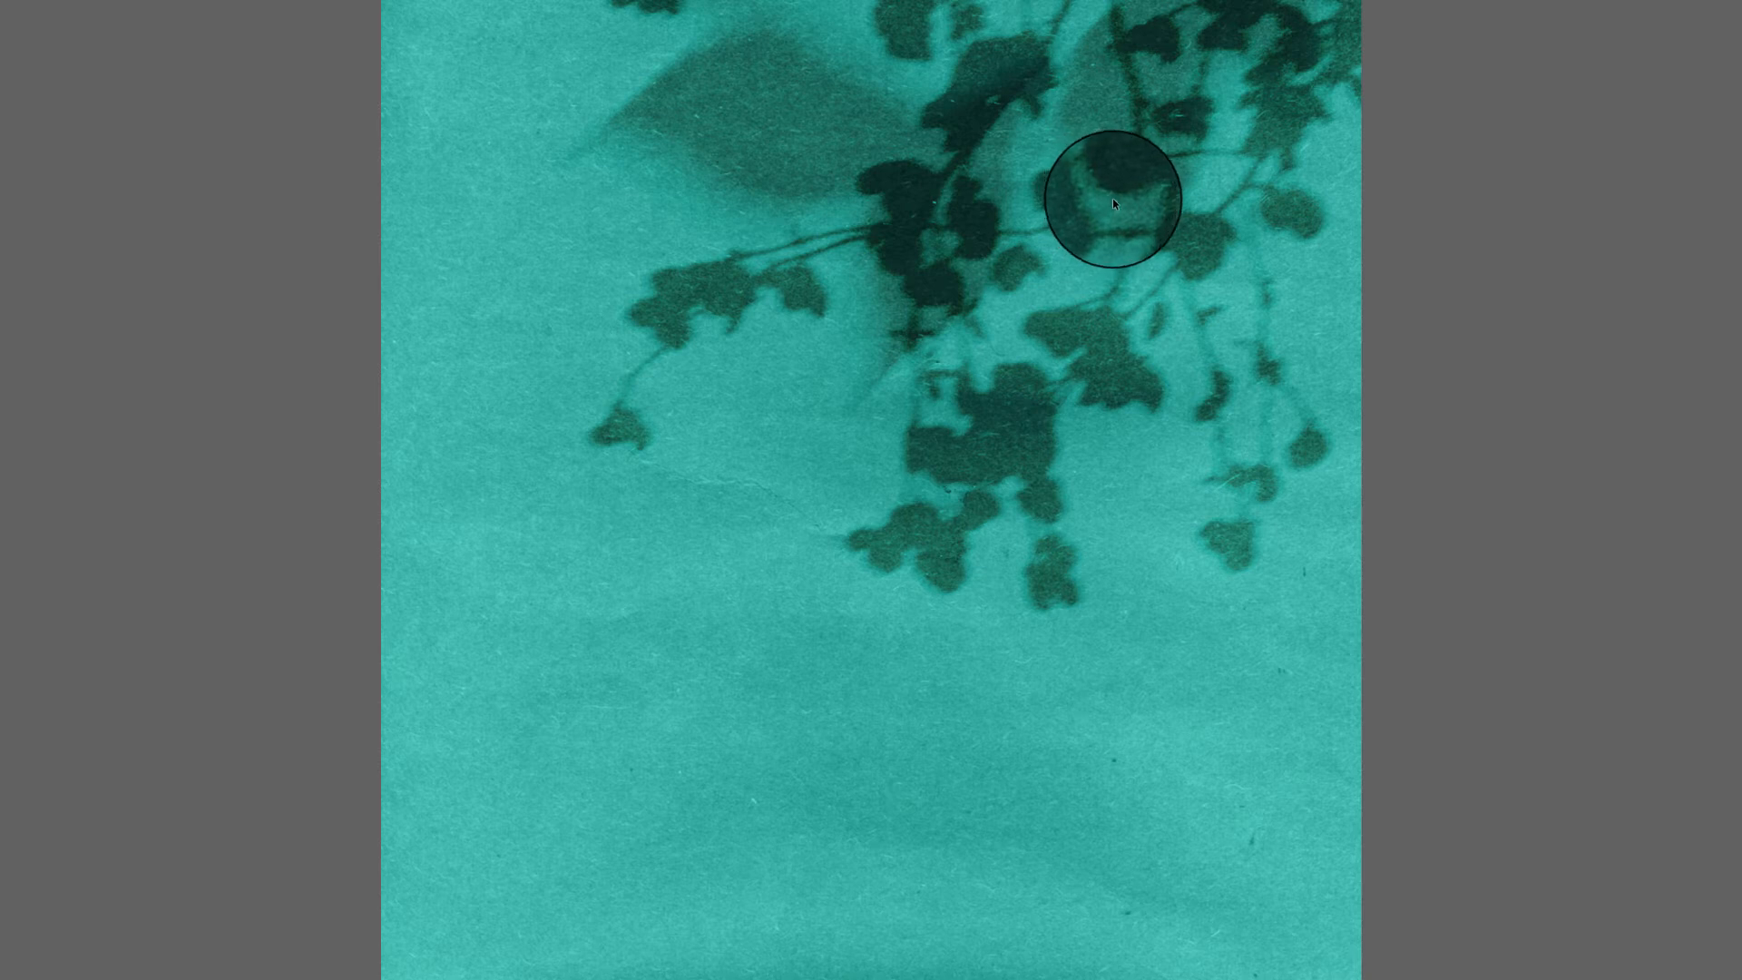
key("space")
- Go back to the first solid papers and view nbk-AC16-PP-solids1-Shadow.jpg in full-screen preview
scroll(1113, 198, "up", 3)
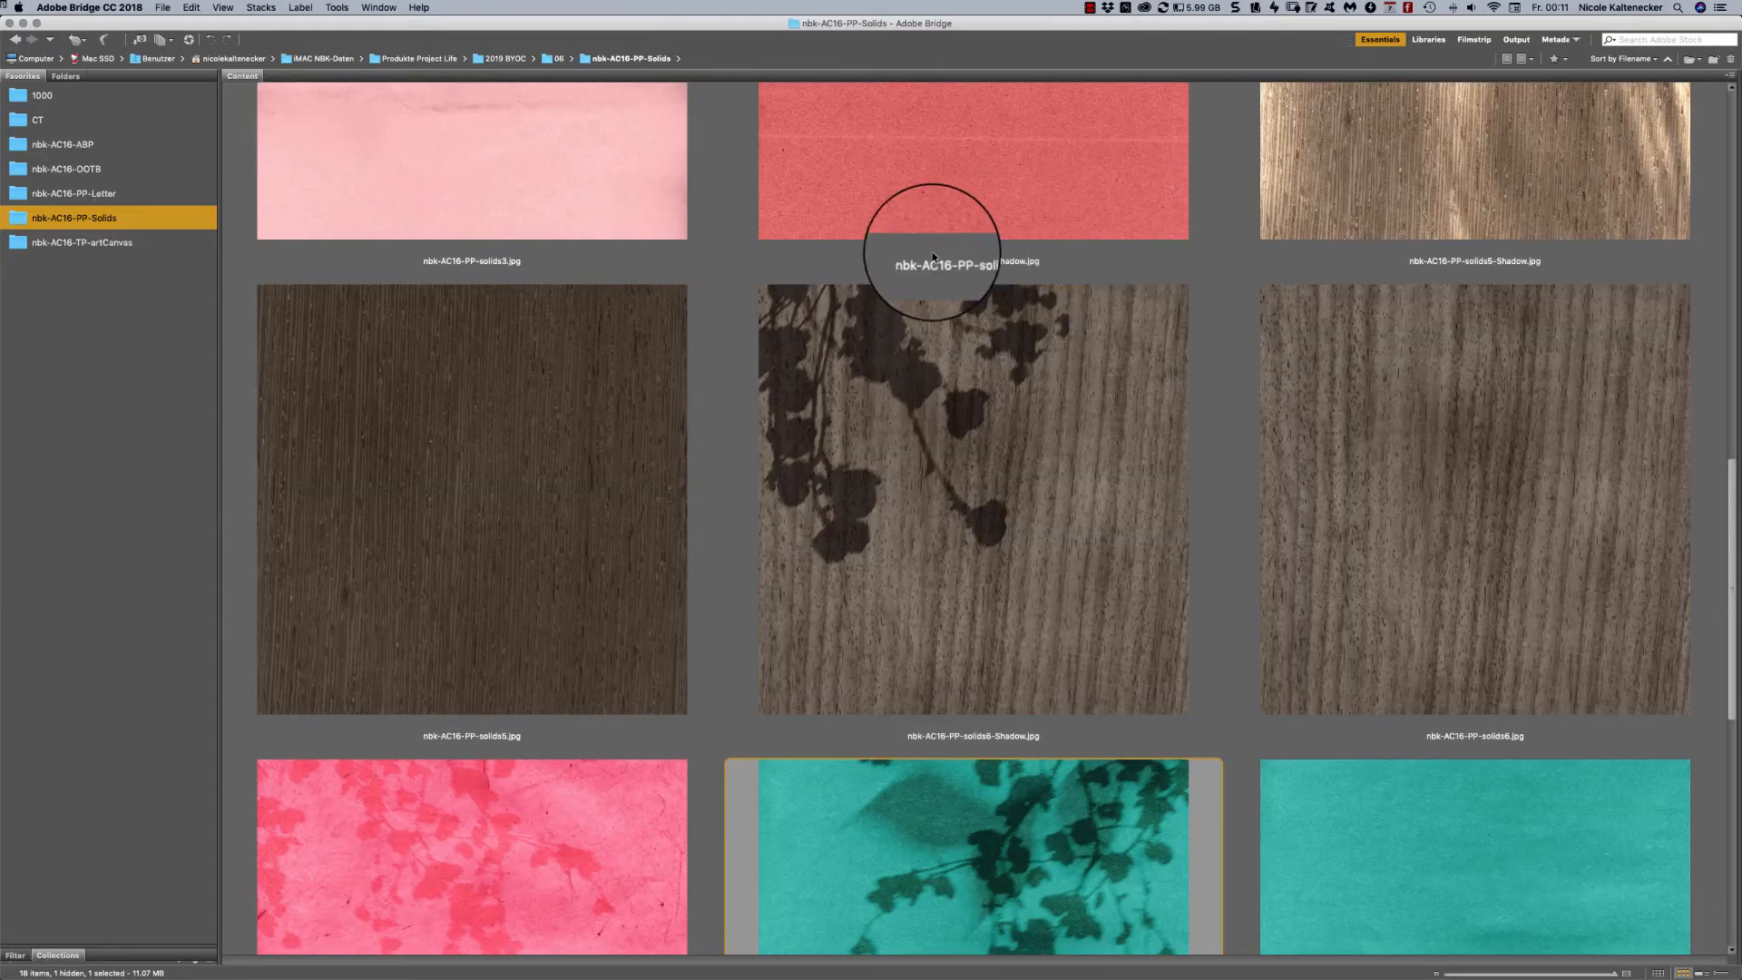
scroll(1045, 300, "up", 3)
left_click(1047, 305)
scroll(1049, 296, "up", 5)
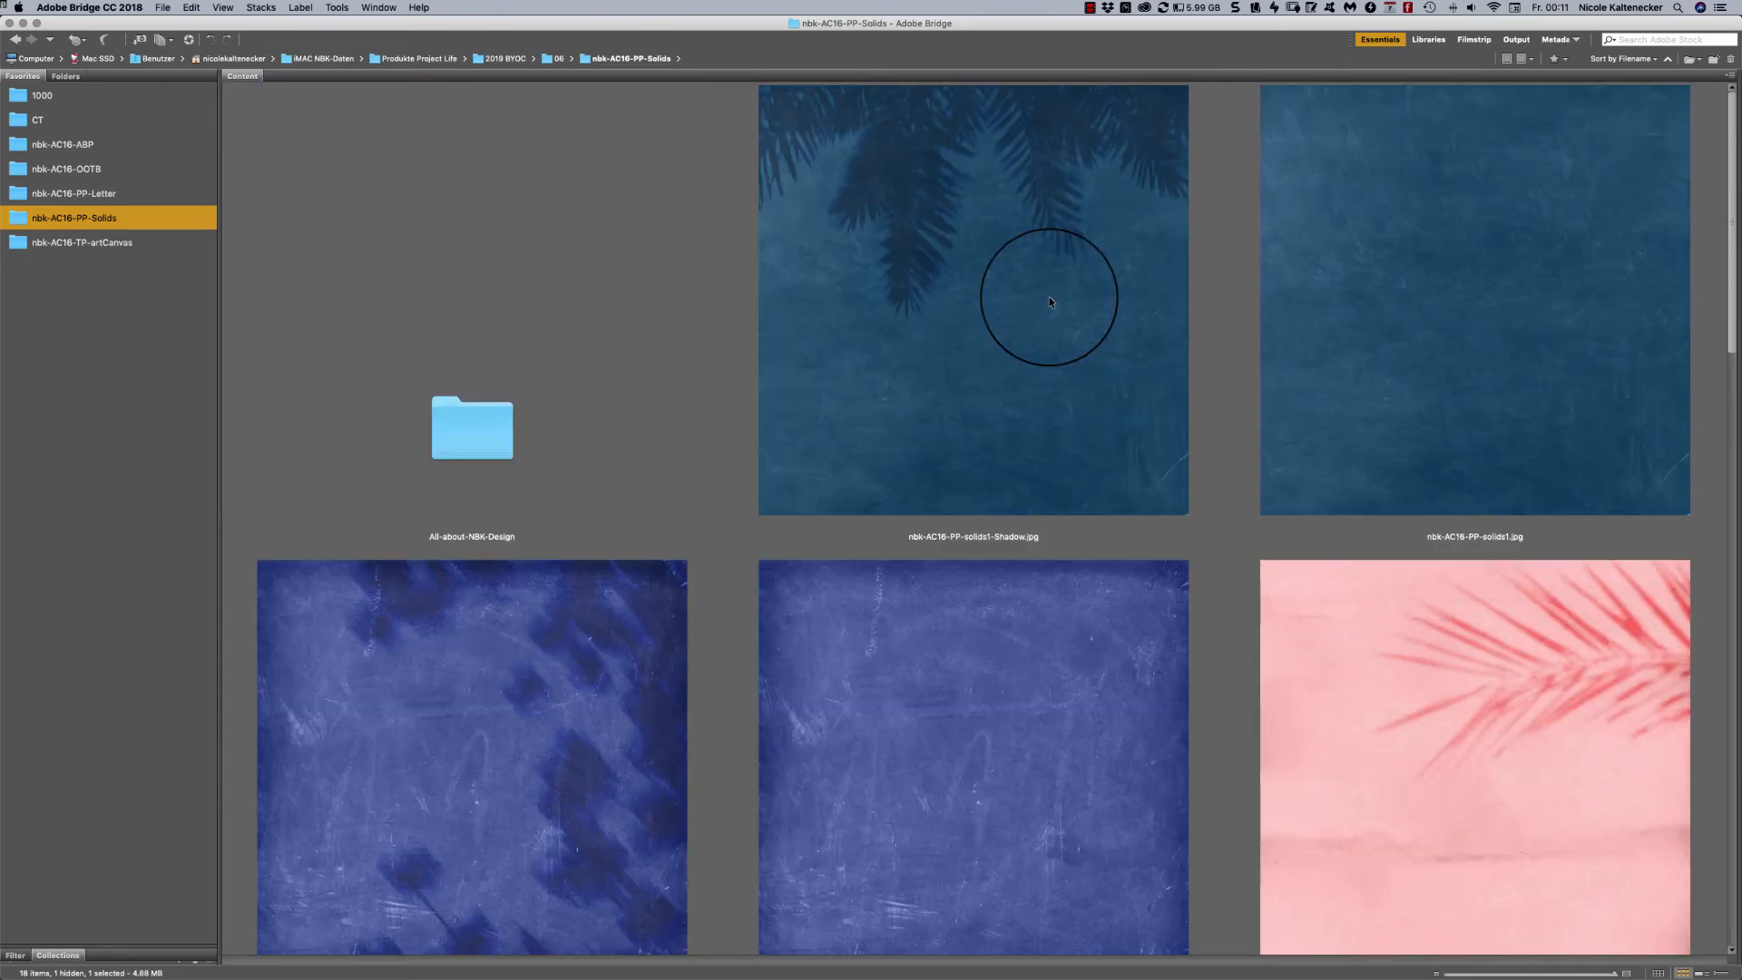
left_click(1050, 299)
key("space")
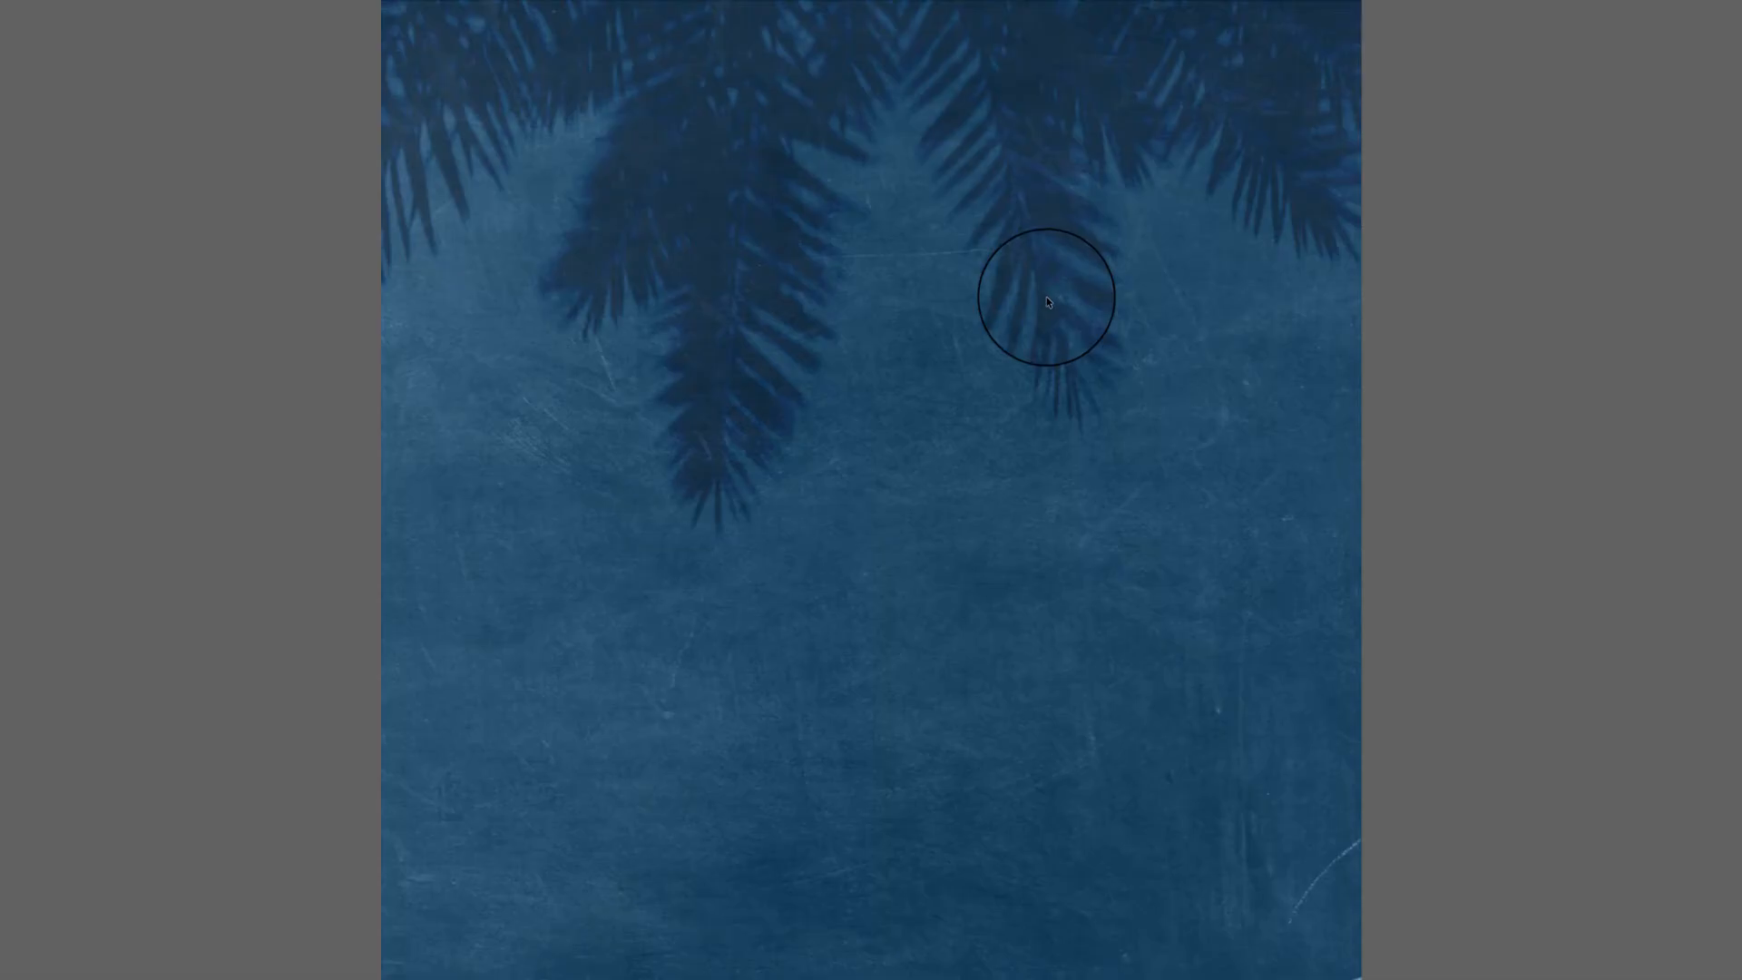